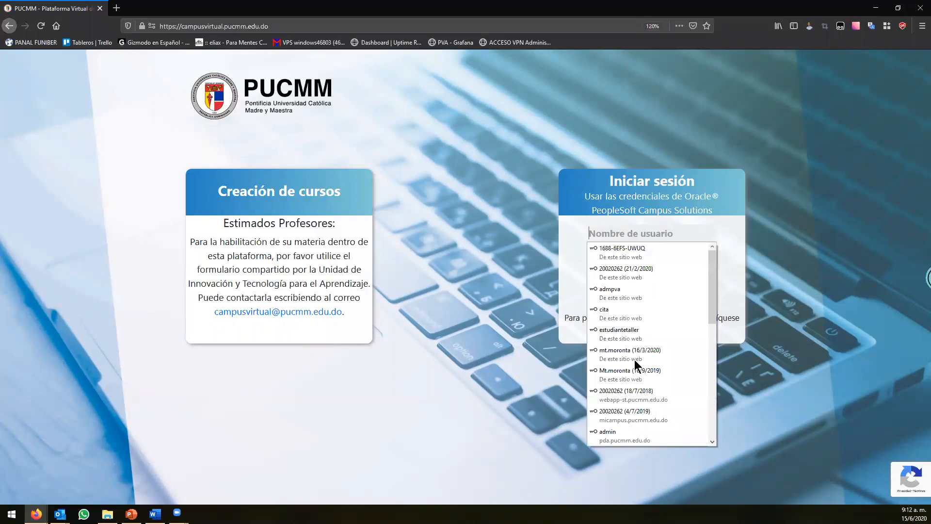
Step: Sign in to the virtual campus with the saved account's user name and password
{"action": "left_click", "coordinate": [639, 351]}
{"action": "left_click", "coordinate": [652, 280]}
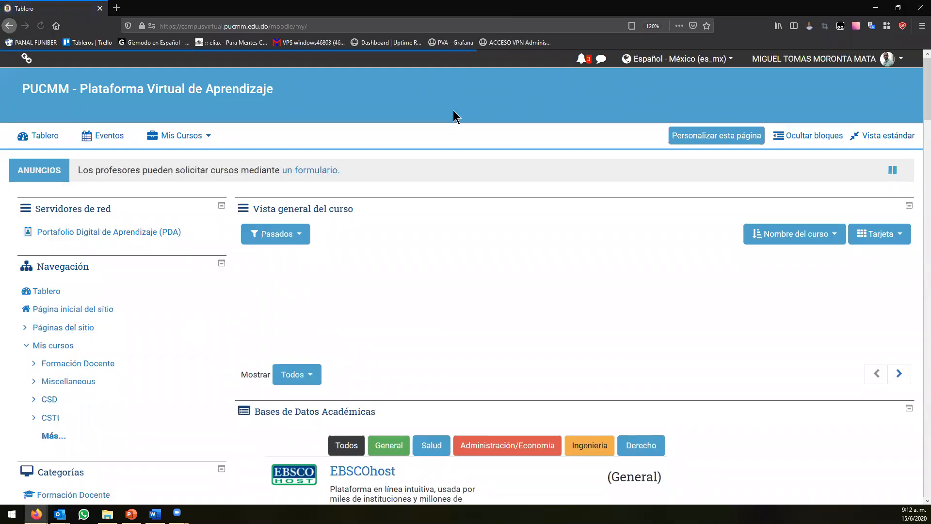
Step: Open the TallerVirtual042020_MM course within the Formación Docente category
{"action": "scroll", "coordinate": [216, 187], "scroll_direction": "down", "scroll_amount": 8}
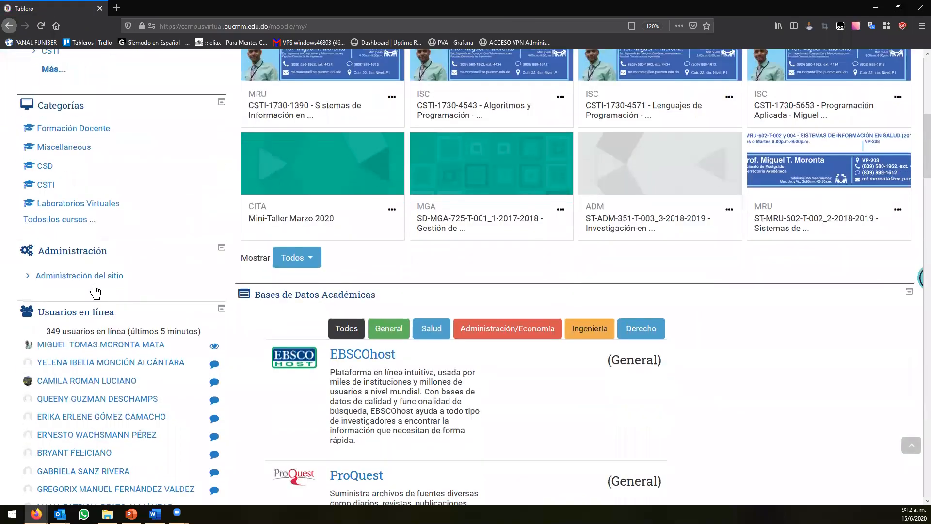
{"action": "scroll", "coordinate": [71, 147], "scroll_direction": "up", "scroll_amount": 5}
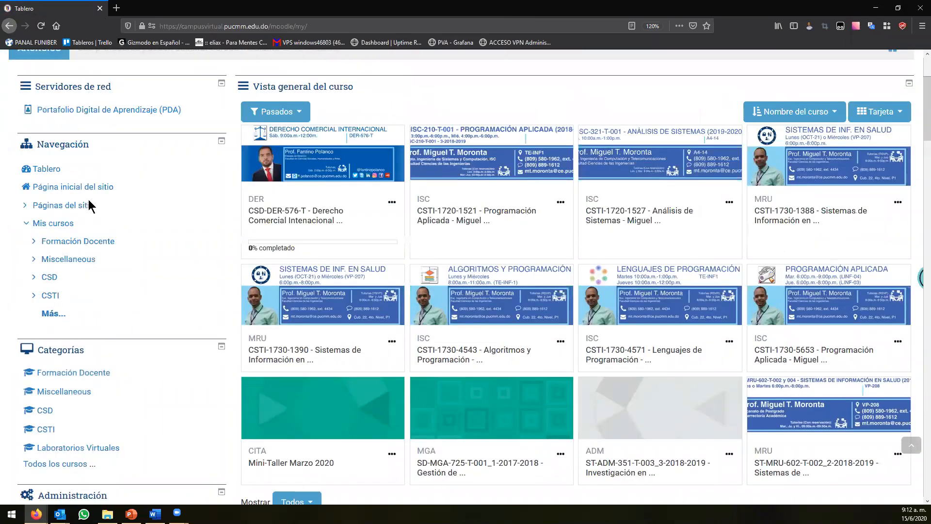
{"action": "left_click", "coordinate": [77, 242]}
{"action": "left_click", "coordinate": [92, 256]}
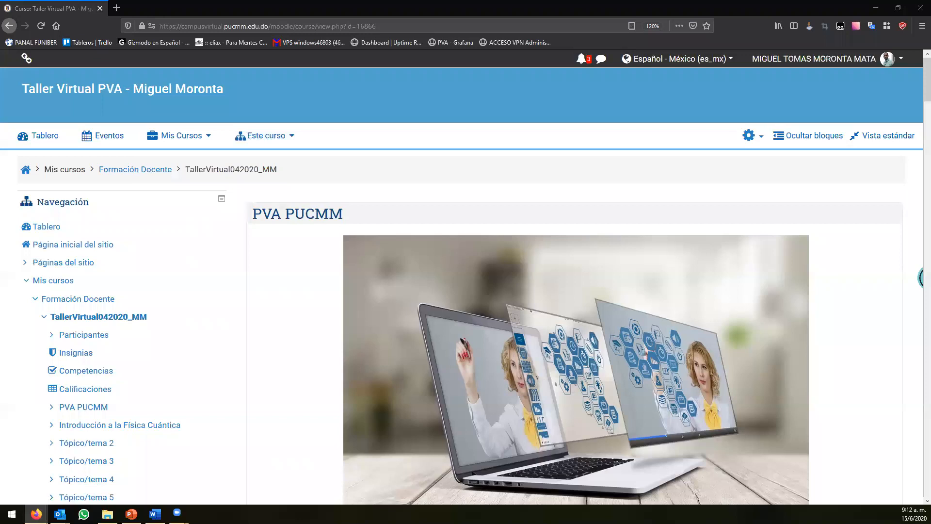
Step: Open the course's question bank and go to its category editing page
{"action": "scroll", "coordinate": [473, 143], "scroll_direction": "down", "scroll_amount": 20}
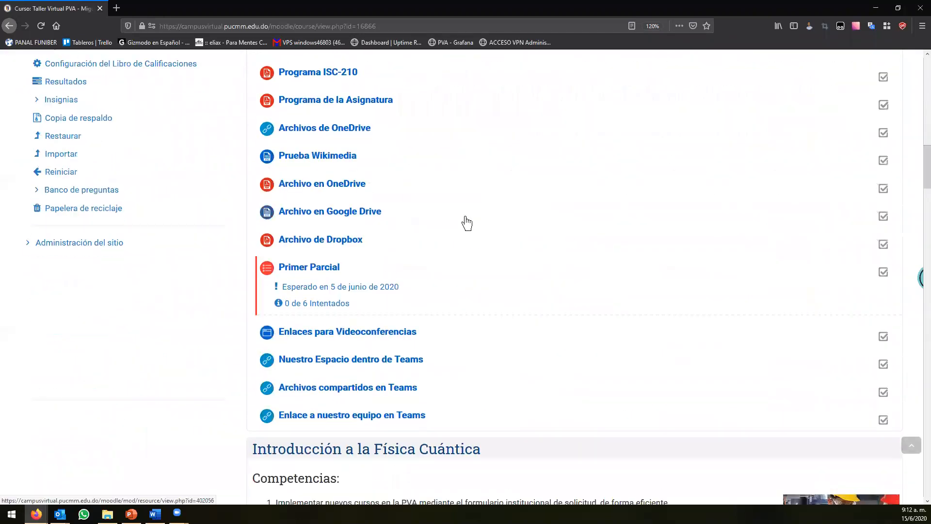
{"action": "left_click", "coordinate": [99, 193]}
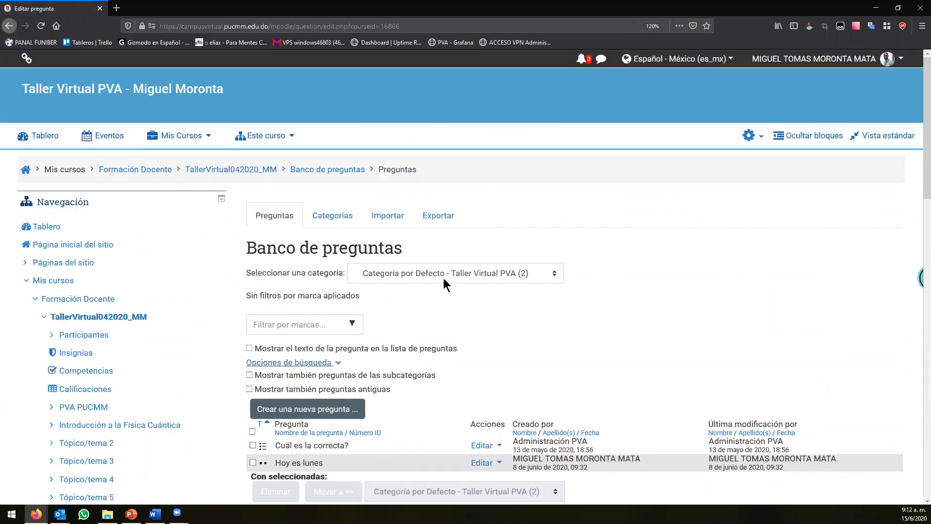
{"action": "left_click", "coordinate": [395, 276]}
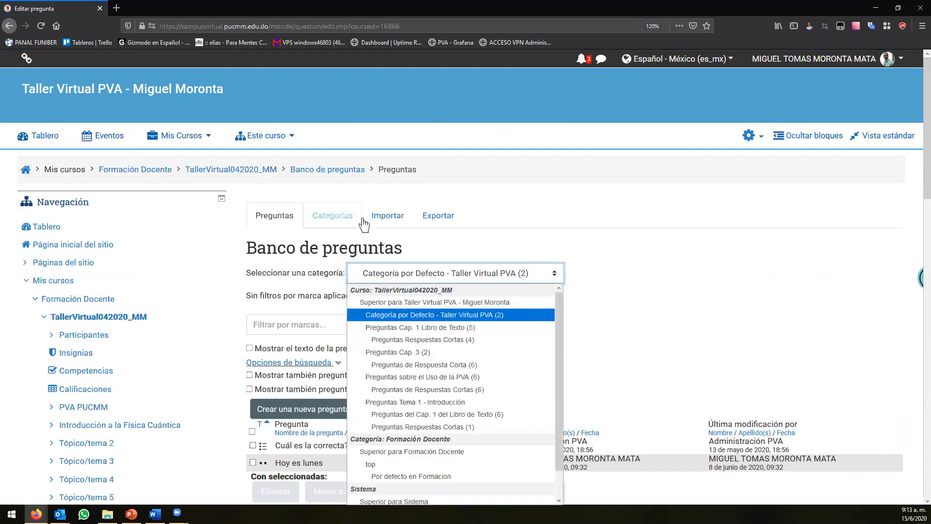
{"action": "left_click", "coordinate": [334, 224]}
{"action": "left_click", "coordinate": [336, 228]}
Step: Add a question category named "Preguntas Calculadas" with the course's top-level "Superior" category as its parent
{"action": "scroll", "coordinate": [526, 273], "scroll_direction": "down", "scroll_amount": 4}
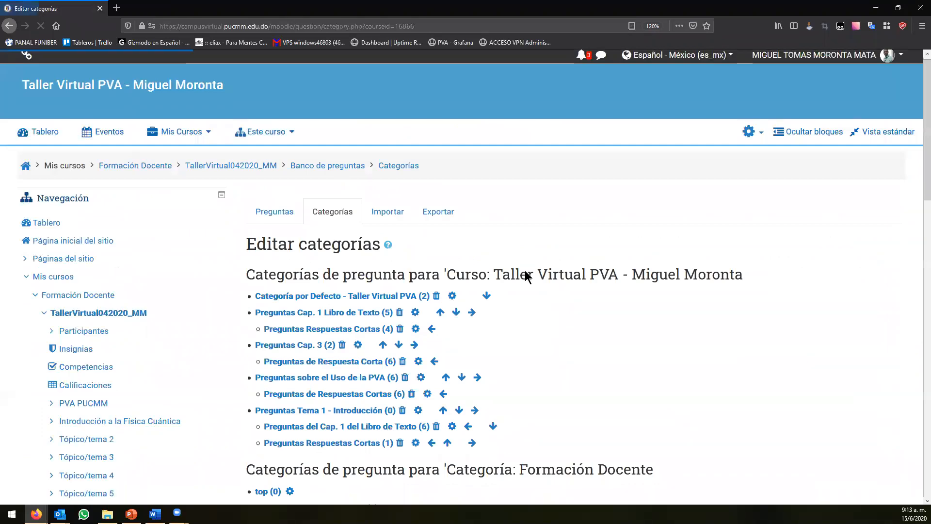
{"action": "scroll", "coordinate": [464, 327], "scroll_direction": "up", "scroll_amount": 3}
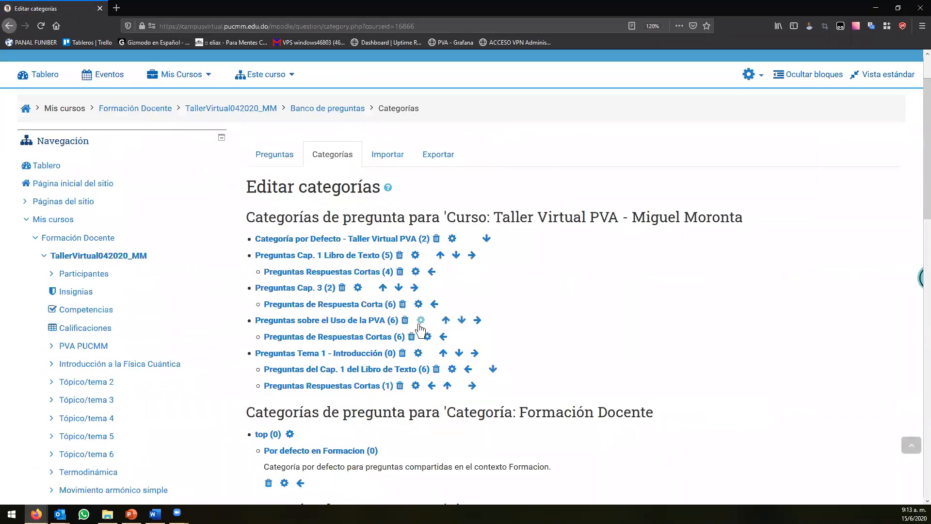
{"action": "scroll", "coordinate": [343, 339], "scroll_direction": "down", "scroll_amount": 5}
{"action": "left_click", "coordinate": [441, 159]}
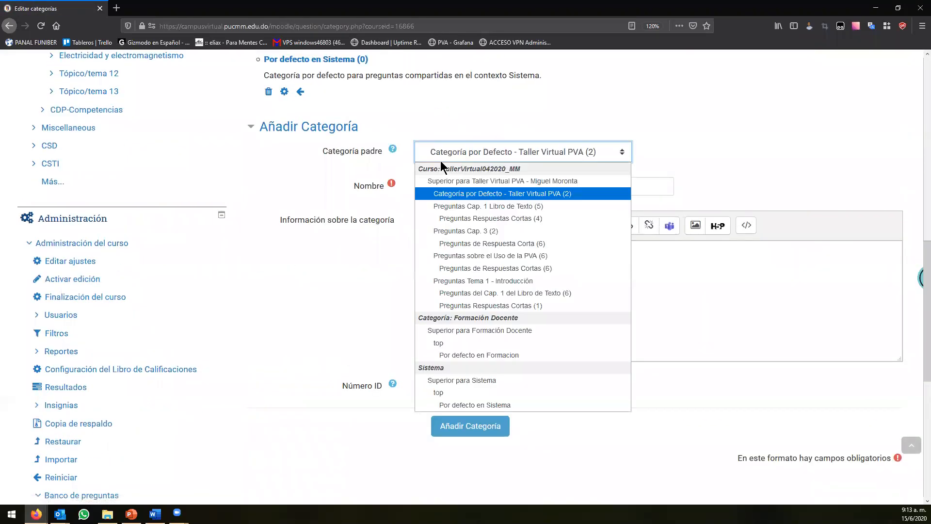
{"action": "left_click", "coordinate": [442, 182]}
{"action": "left_click", "coordinate": [444, 186]}
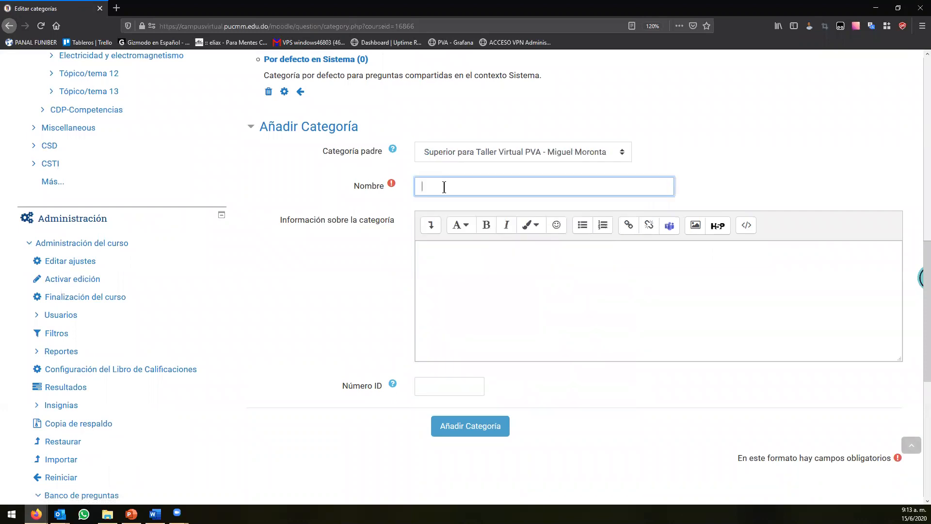
{"action": "type", "text": "Preguntas Calculadas"}
{"action": "left_click", "coordinate": [374, 311]}
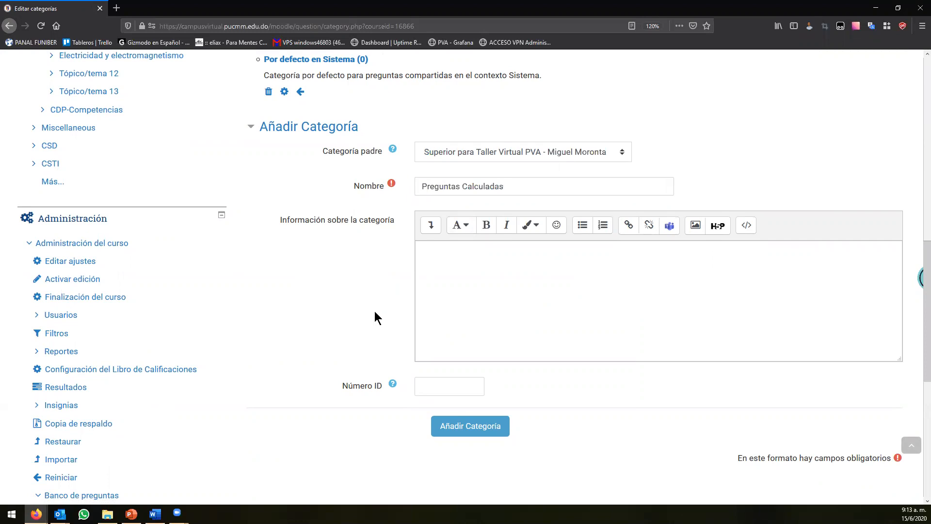
{"action": "left_click", "coordinate": [488, 427]}
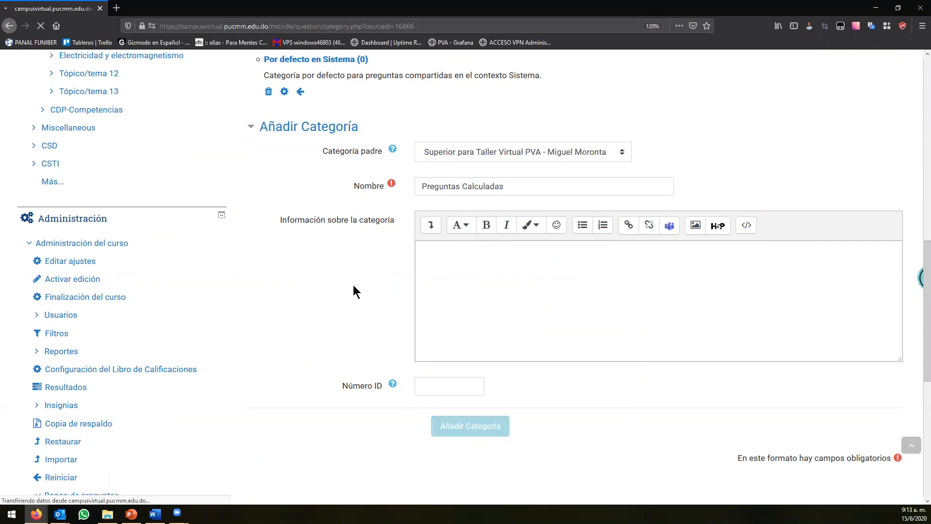
Step: Open the Preguntas Calculadas category and start a new question of type Numérica in it
{"action": "scroll", "coordinate": [353, 290], "scroll_direction": "down", "scroll_amount": 1}
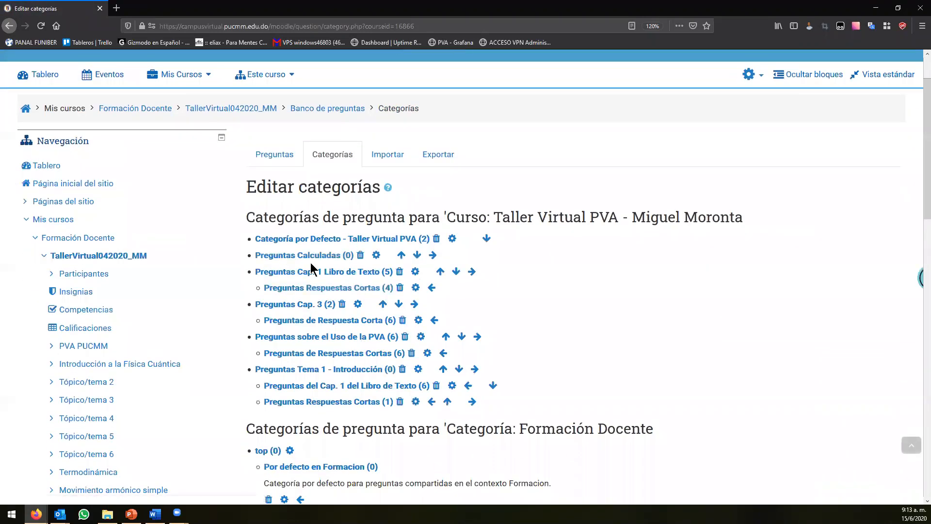
{"action": "key", "text": "ctrl+plus"}
{"action": "left_click", "coordinate": [365, 292]}
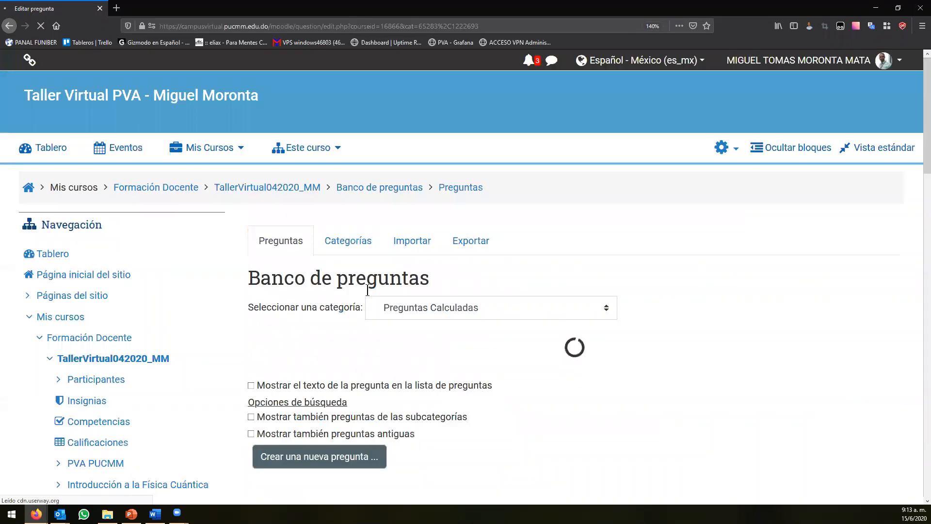
{"action": "scroll", "coordinate": [332, 295], "scroll_direction": "down", "scroll_amount": 5}
{"action": "left_click", "coordinate": [319, 258]}
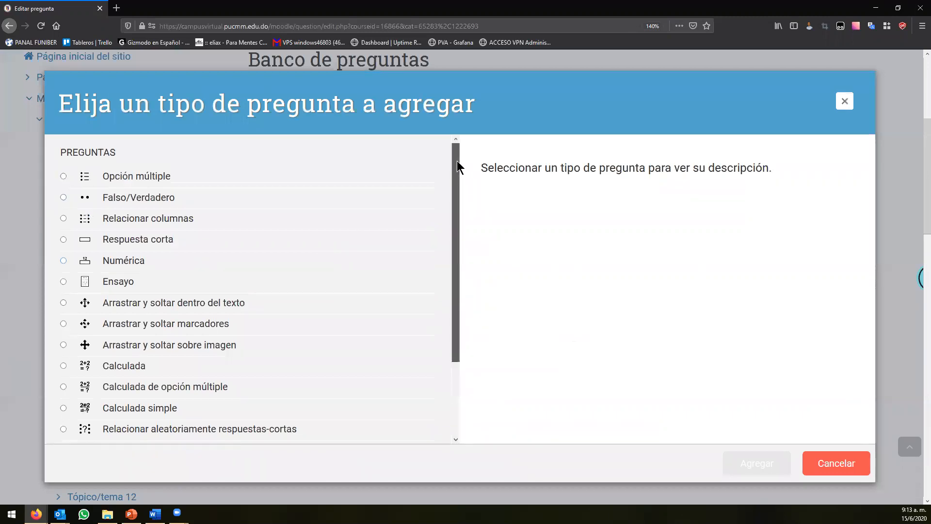
{"action": "left_click", "coordinate": [124, 260]}
{"action": "double_click", "coordinate": [124, 261]}
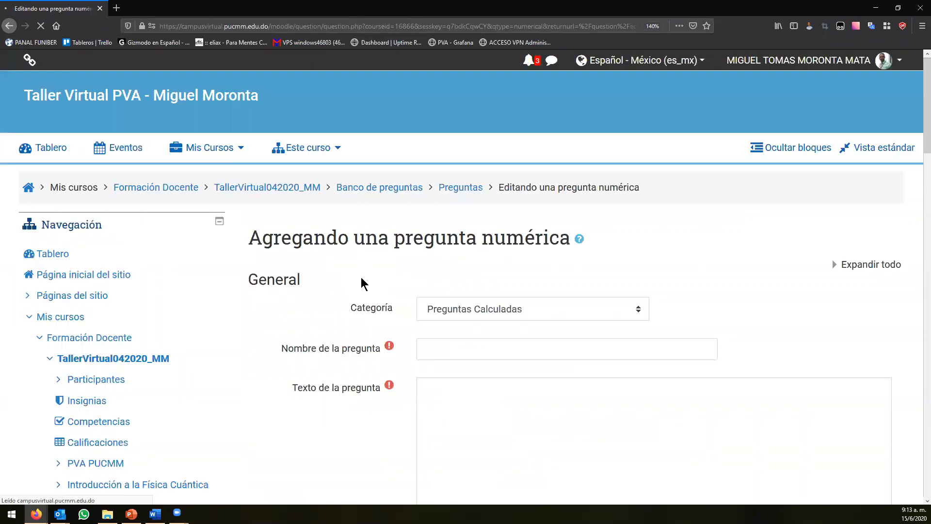
Step: Look over the numerical question form, from the name and text fields down to the first answer and its error field
{"action": "scroll", "coordinate": [359, 290], "scroll_direction": "down", "scroll_amount": 4}
{"action": "left_click", "coordinate": [463, 129]}
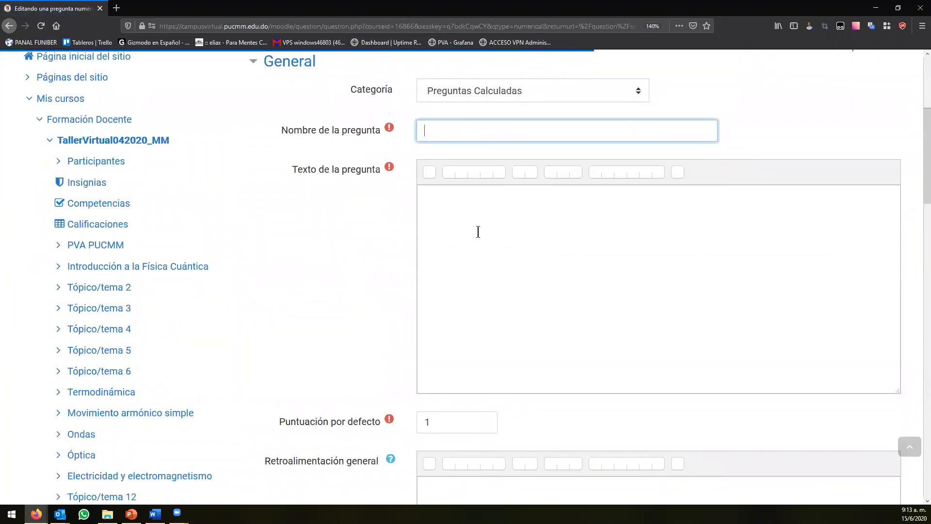
{"action": "left_click", "coordinate": [478, 232]}
{"action": "scroll", "coordinate": [367, 298], "scroll_direction": "down", "scroll_amount": 10}
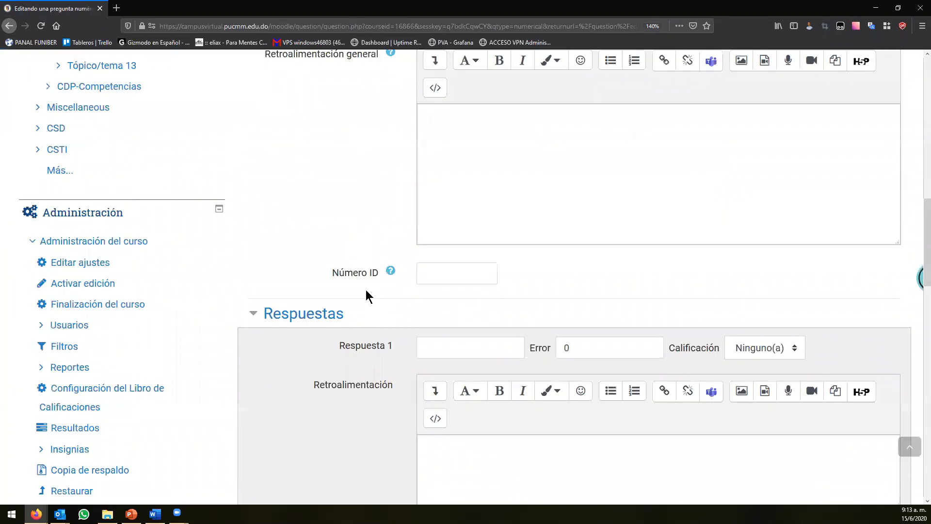
{"action": "left_click", "coordinate": [429, 289]}
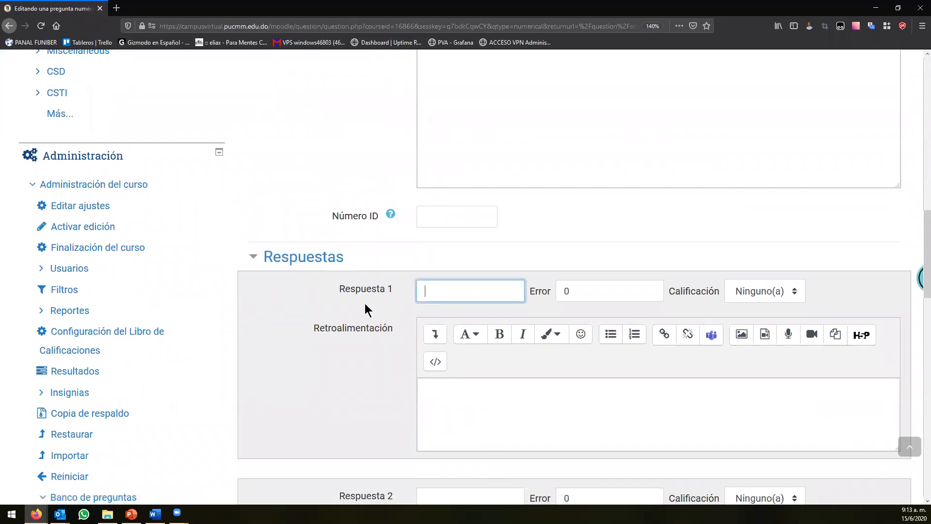
{"action": "key", "text": "Tab"}
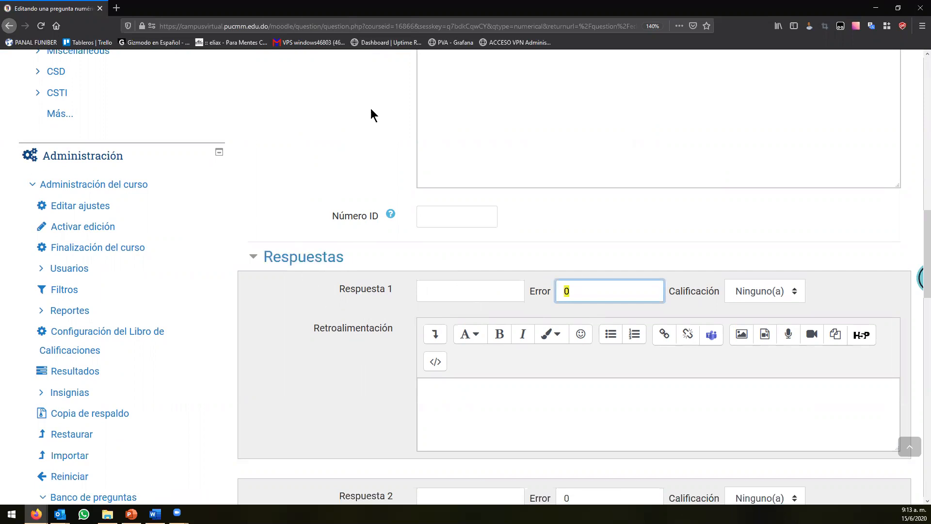
{"action": "scroll", "coordinate": [374, 115], "scroll_direction": "up", "scroll_amount": 10}
{"action": "scroll", "coordinate": [480, 233], "scroll_direction": "up", "scroll_amount": 2}
Step: Name the question "Valor de PI"
{"action": "left_click", "coordinate": [488, 199]}
{"action": "type", "text": "Cuáø e"}
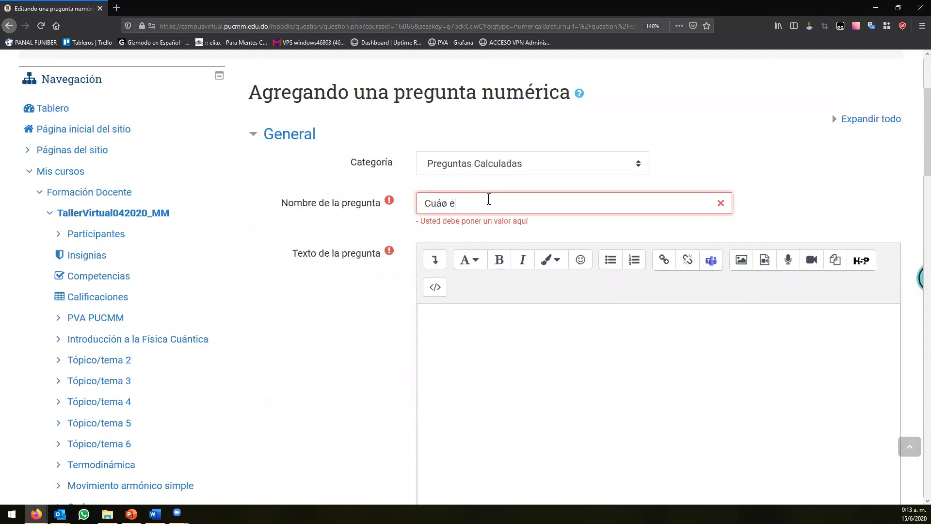
{"action": "key", "text": "BackSpace"}
{"action": "key", "text": "BackSpace"}
{"action": "key", "text": "BackSpace"}
{"action": "key", "text": "BackSpace"}
{"action": "type", "text": "Valor de PI"}
Step: Enter "¿Cuál es el valor de la constante matemática PI?" as the question text
{"action": "left_click", "coordinate": [482, 401]}
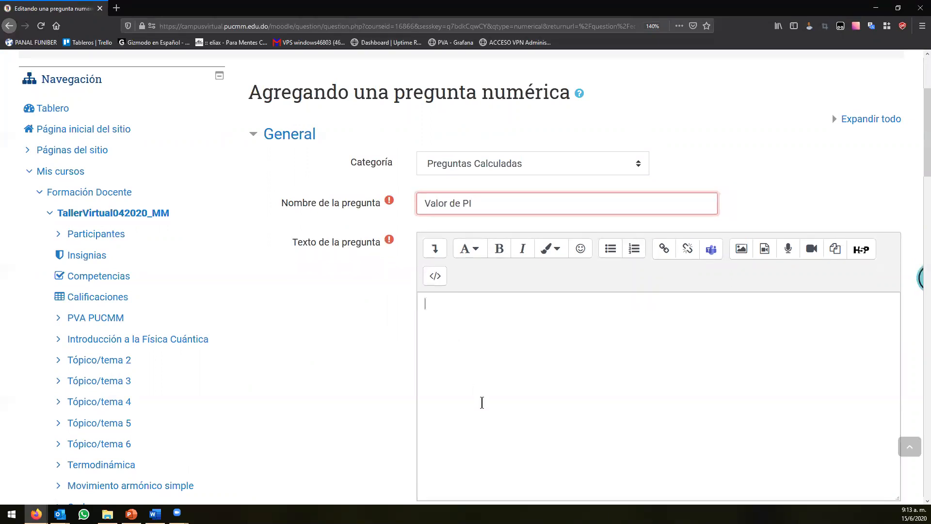
{"action": "type", "text": "¿Cuál es el valo"}
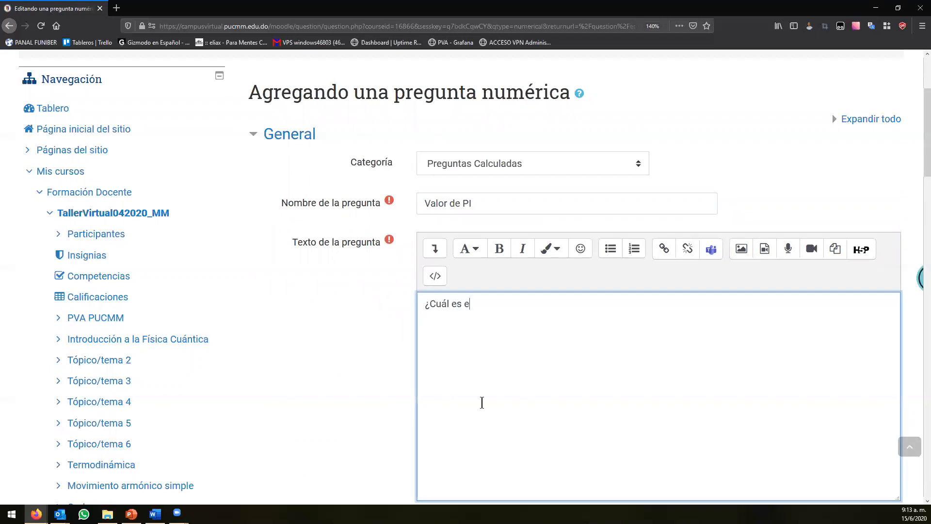
{"action": "type", "text": "r de la constante matemática PI?"}
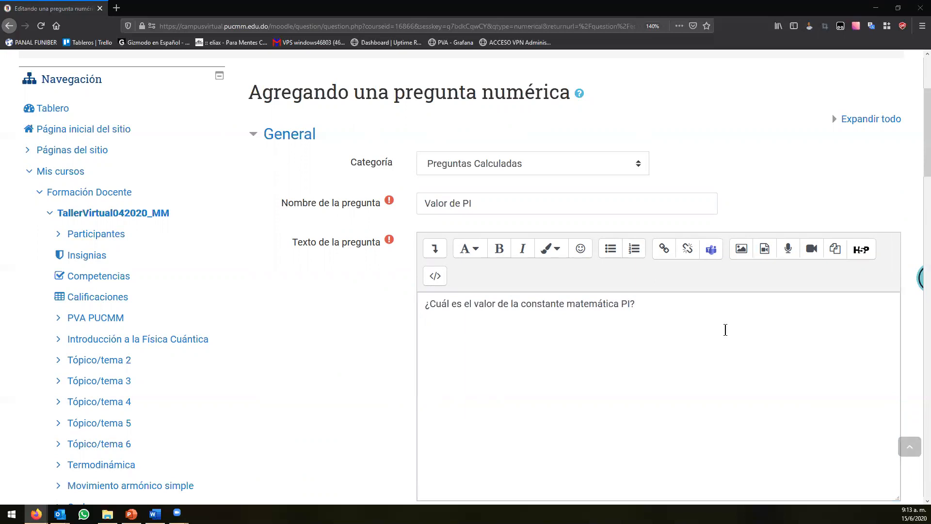
Step: Set Respuesta 1 to 3.141593 with a grade of 100%
{"action": "scroll", "coordinate": [725, 329], "scroll_direction": "down", "scroll_amount": 3}
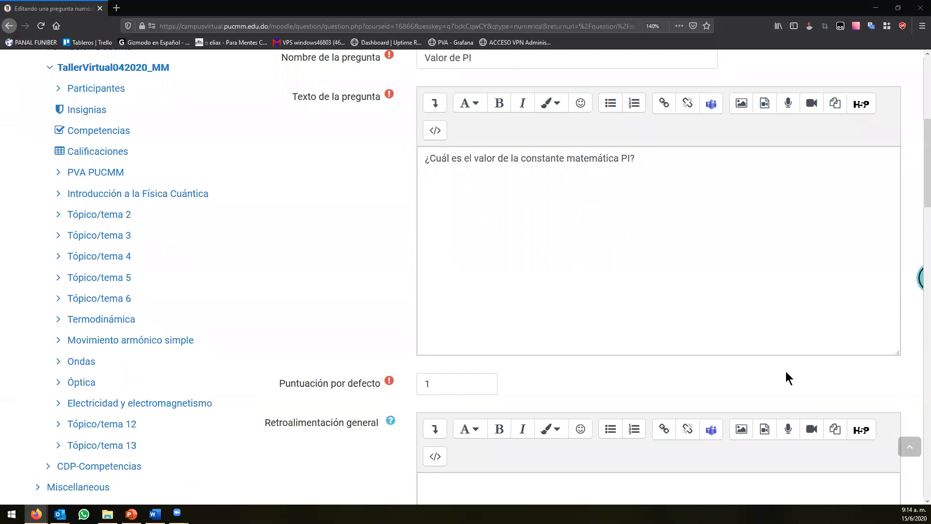
{"action": "scroll", "coordinate": [381, 225], "scroll_direction": "down", "scroll_amount": 10}
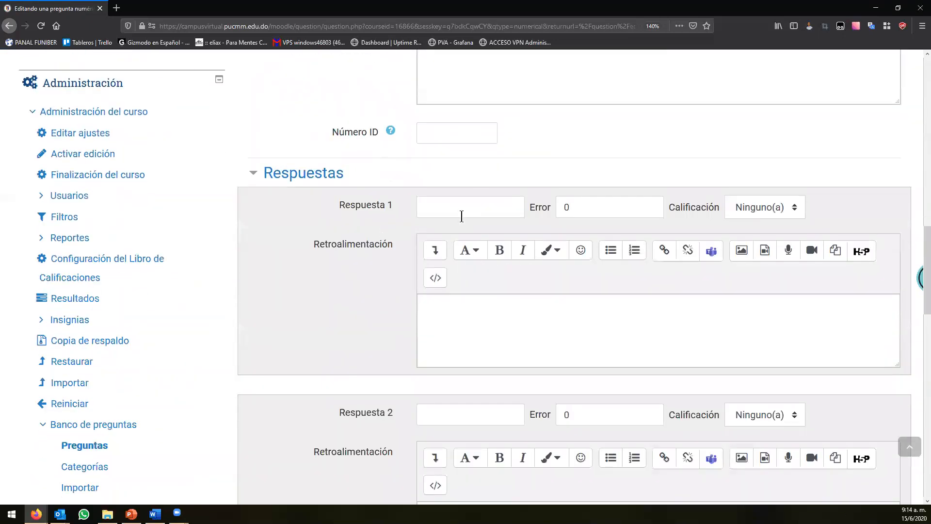
{"action": "left_click", "coordinate": [460, 212]}
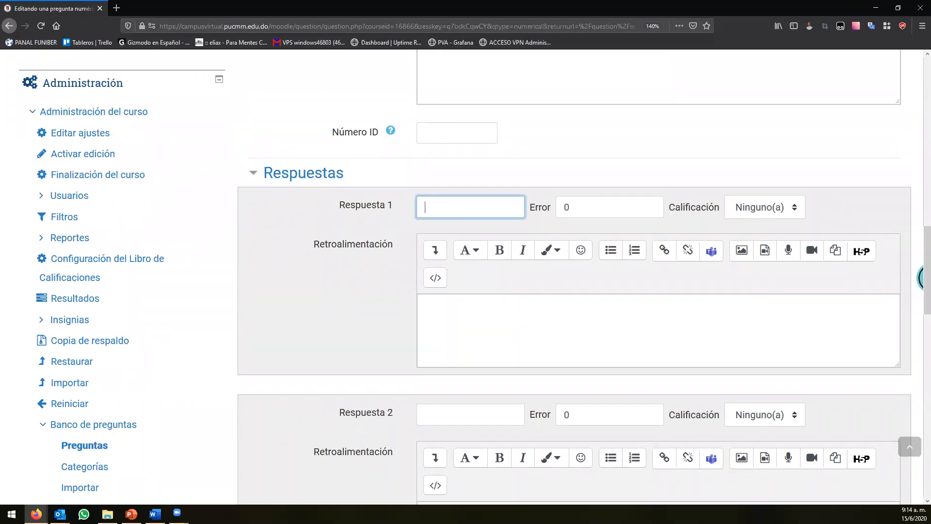
{"action": "type", "text": "3.141593"}
{"action": "left_click", "coordinate": [735, 207]}
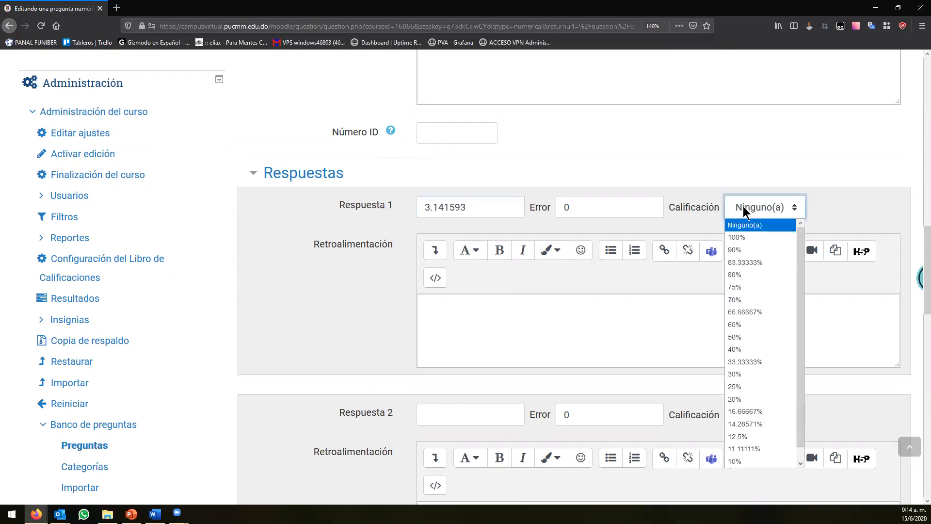
{"action": "left_click", "coordinate": [746, 237]}
{"action": "left_click_drag", "start_coordinate": [602, 210], "coordinate": [532, 206]}
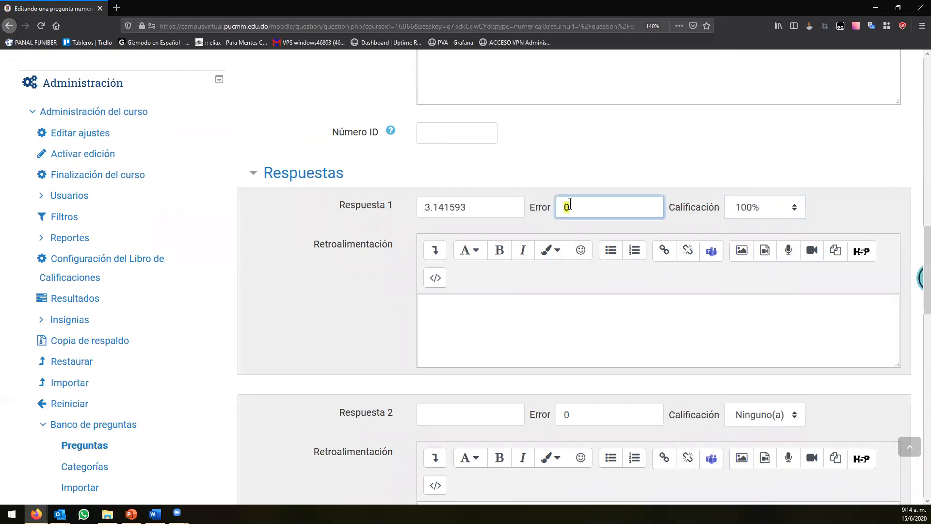
{"action": "left_click_drag", "start_coordinate": [577, 186], "coordinate": [558, 197]}
{"action": "left_click", "coordinate": [528, 200]}
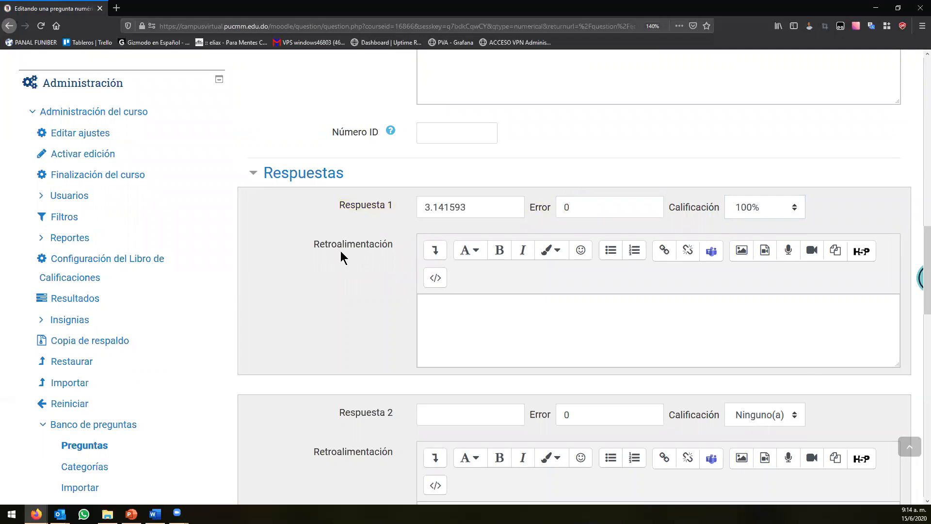
{"action": "left_click_drag", "start_coordinate": [536, 204], "coordinate": [532, 205]}
{"action": "left_click_drag", "start_coordinate": [592, 213], "coordinate": [511, 214]}
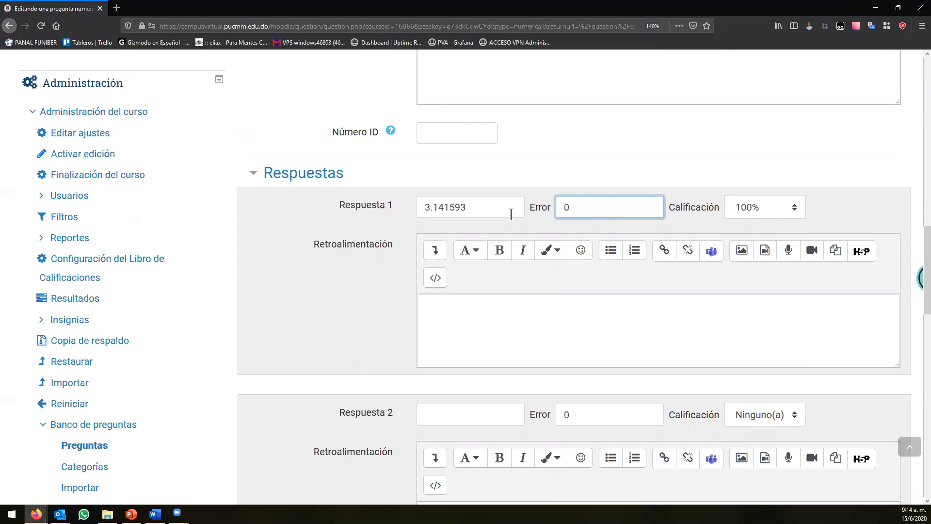
{"action": "left_click_drag", "start_coordinate": [423, 205], "coordinate": [479, 206]}
{"action": "left_click", "coordinate": [591, 208]}
{"action": "left_click_drag", "start_coordinate": [493, 207], "coordinate": [419, 208]}
{"action": "left_click_drag", "start_coordinate": [484, 206], "coordinate": [417, 207]}
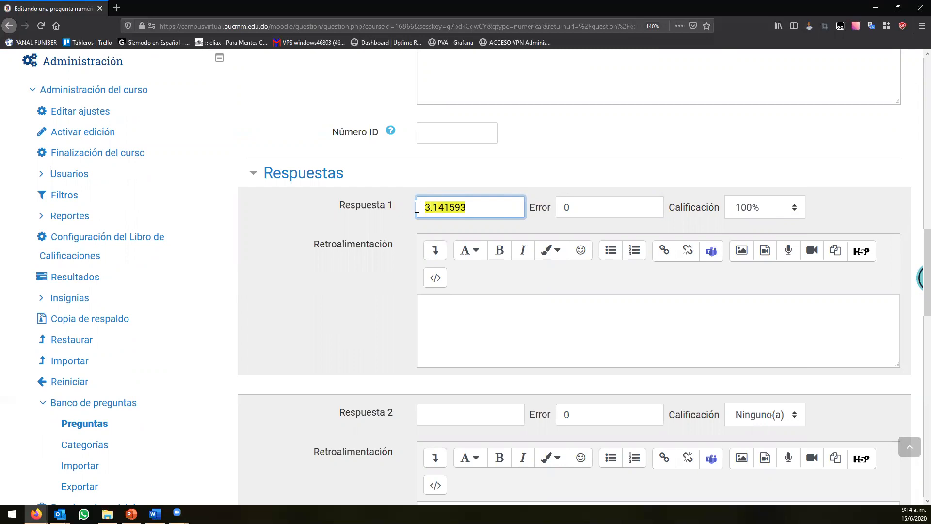
{"action": "left_click", "coordinate": [479, 210]}
Step: Set the accepted error of Respuesta 1 to 0.000001
{"action": "left_click", "coordinate": [594, 214]}
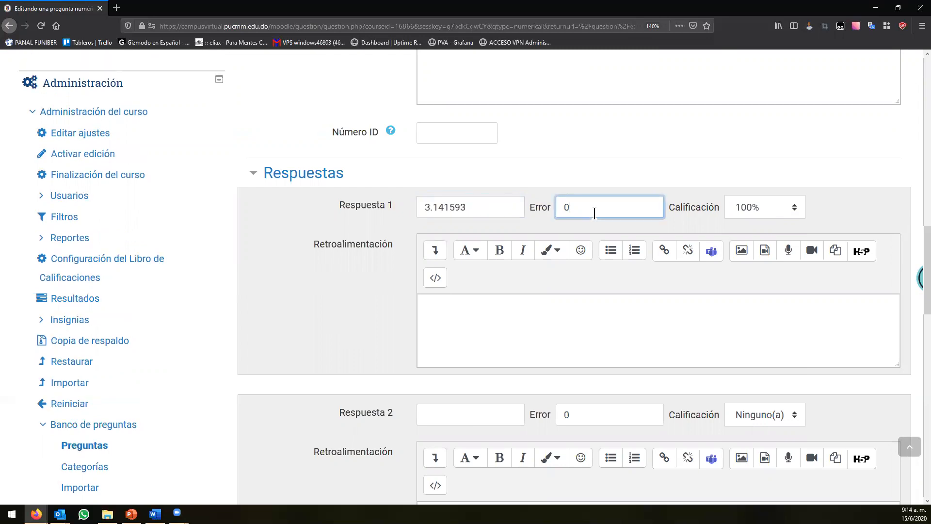
{"action": "type", "text": ".000001"}
{"action": "left_click_drag", "start_coordinate": [466, 205], "coordinate": [461, 207]}
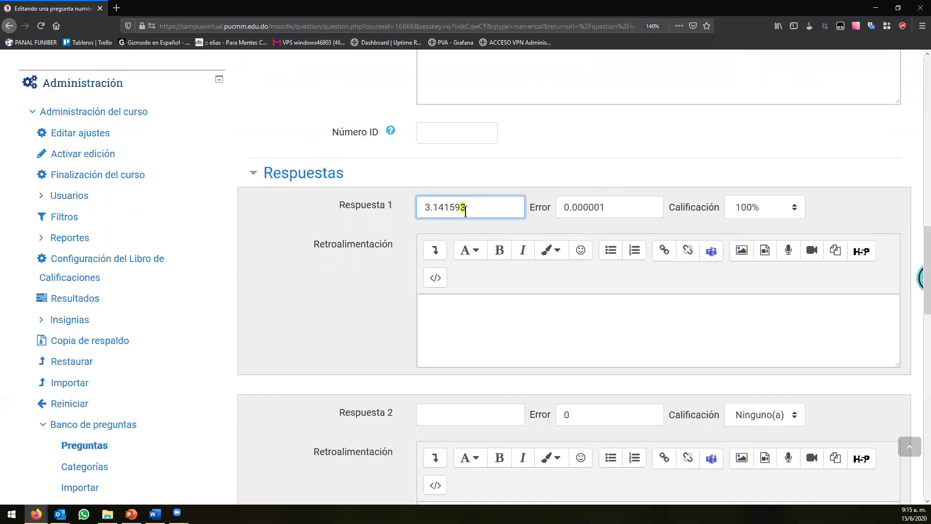
Step: Check the last decimals of Respuesta 1 and its error, and copy the answer value 3.141593
{"action": "left_click", "coordinate": [600, 207]}
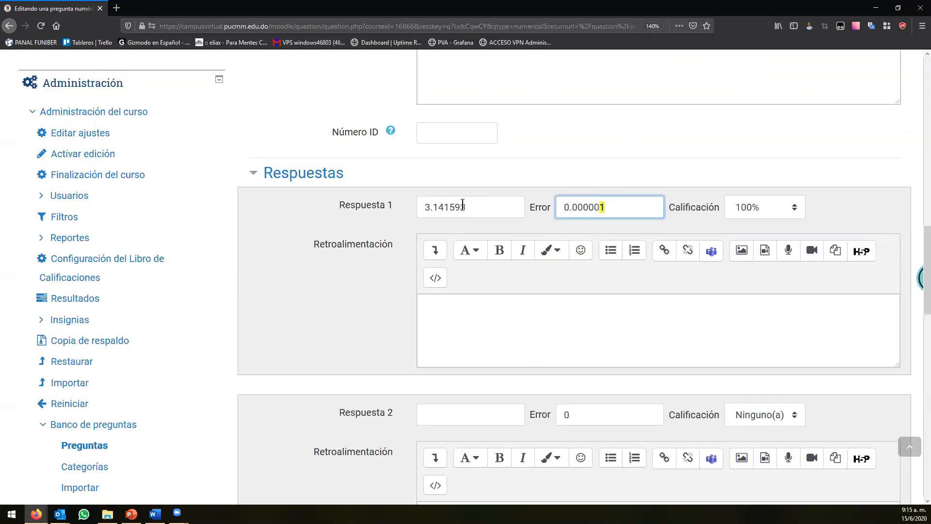
{"action": "mouse_move", "coordinate": [461, 207]}
{"action": "left_mouse_down"}
{"action": "mouse_move", "coordinate": [421, 209]}
{"action": "mouse_move", "coordinate": [461, 209]}
{"action": "left_mouse_up"}
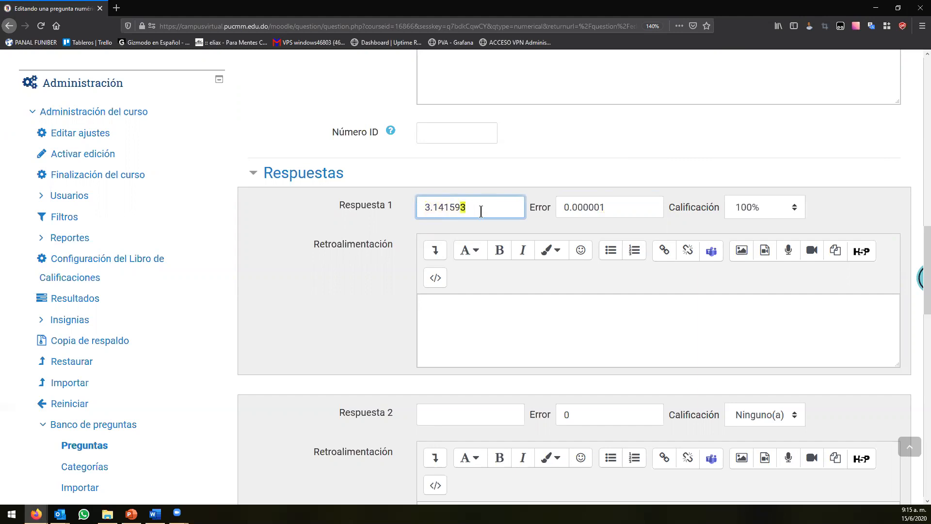
{"action": "left_click", "coordinate": [616, 211]}
{"action": "left_click_drag", "start_coordinate": [613, 209], "coordinate": [600, 209]}
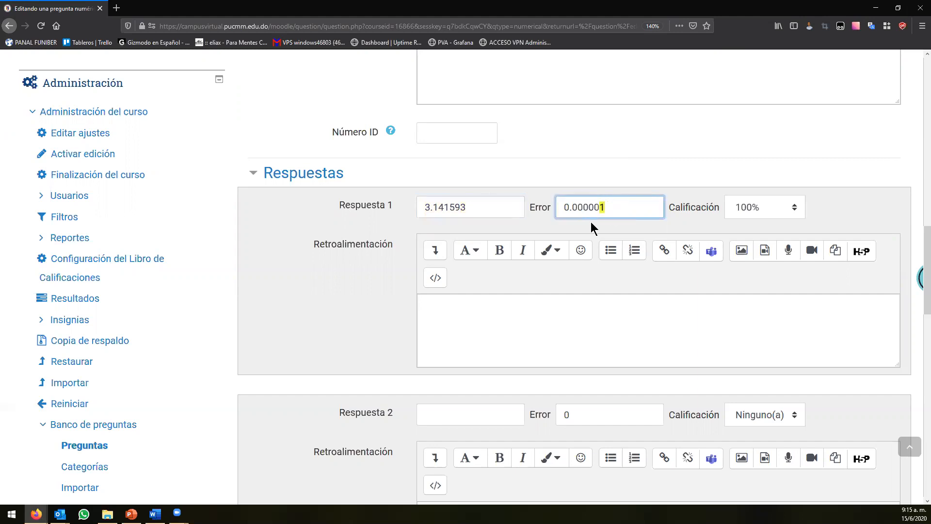
{"action": "key", "text": "shift+Tab"}
{"action": "key", "text": "ctrl+c"}
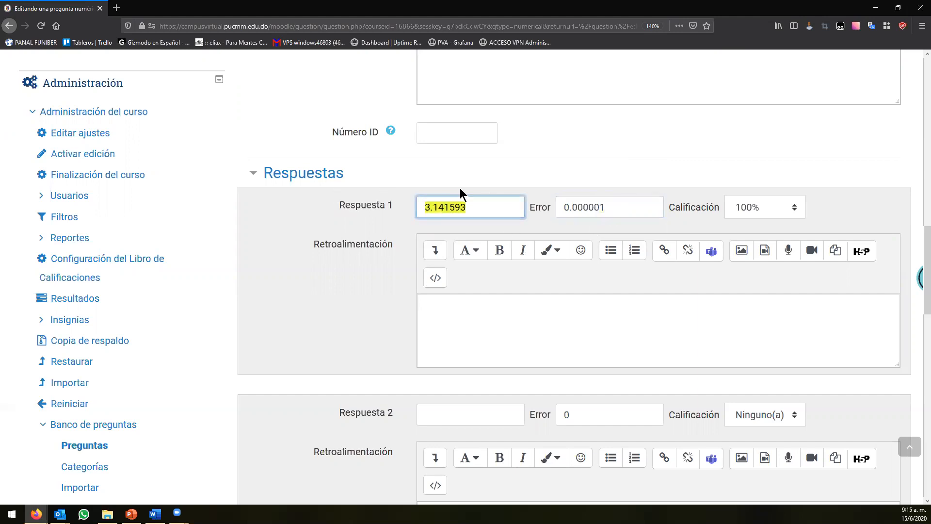
Step: Save the "Valor de PI" numerical question in the Preguntas Calculadas category
{"action": "left_click", "coordinate": [554, 174]}
{"action": "scroll", "coordinate": [387, 193], "scroll_direction": "up", "scroll_amount": 10}
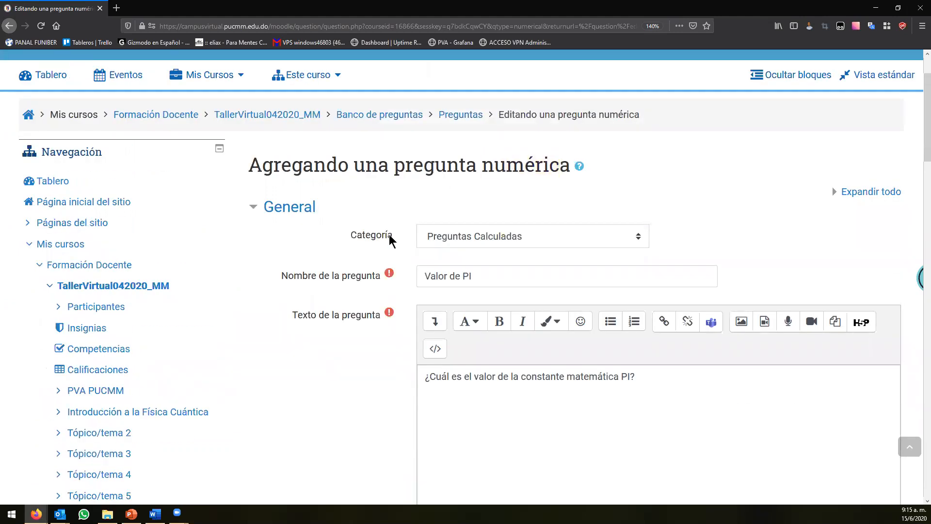
{"action": "scroll", "coordinate": [386, 261], "scroll_direction": "down", "scroll_amount": 10}
{"action": "scroll", "coordinate": [376, 200], "scroll_direction": "down", "scroll_amount": 10}
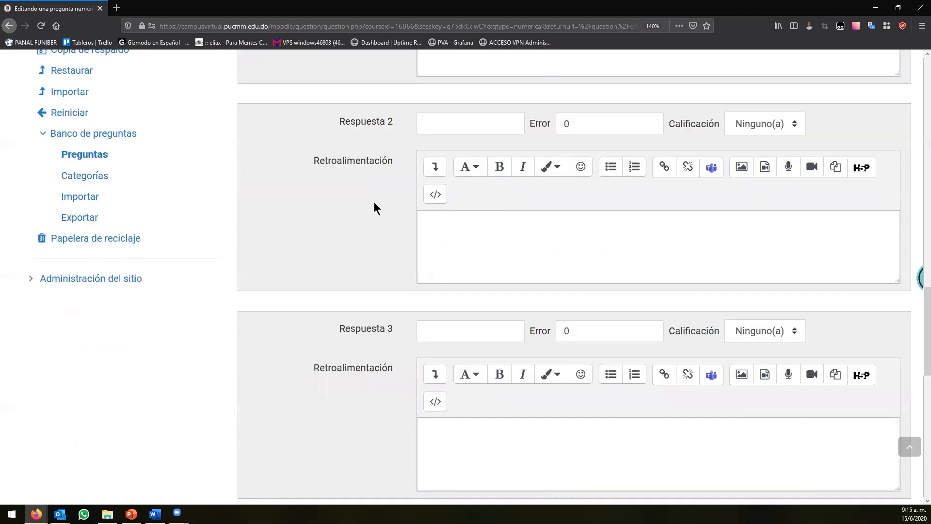
{"action": "left_click", "coordinate": [453, 391]}
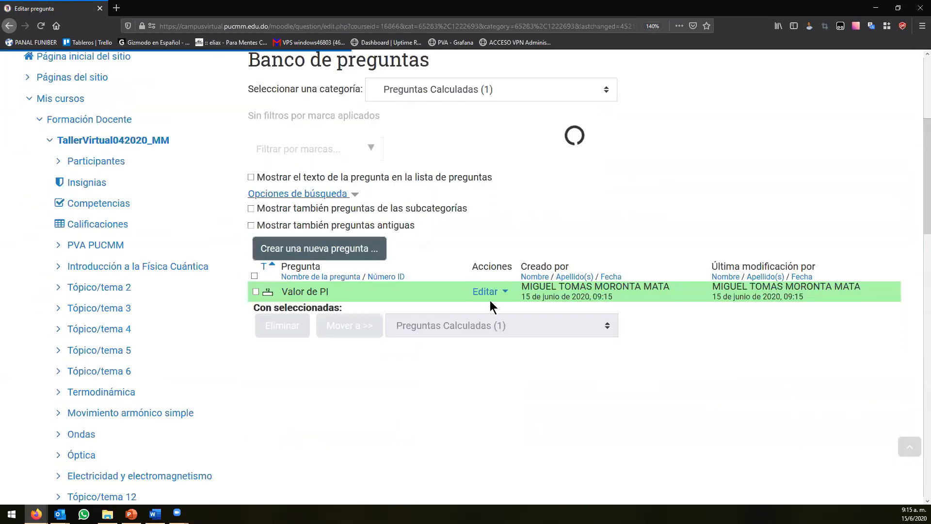
Step: Preview the "Valor de PI" question and submit 3.14159 as the answer
{"action": "left_click", "coordinate": [480, 294]}
{"action": "left_click", "coordinate": [397, 364]}
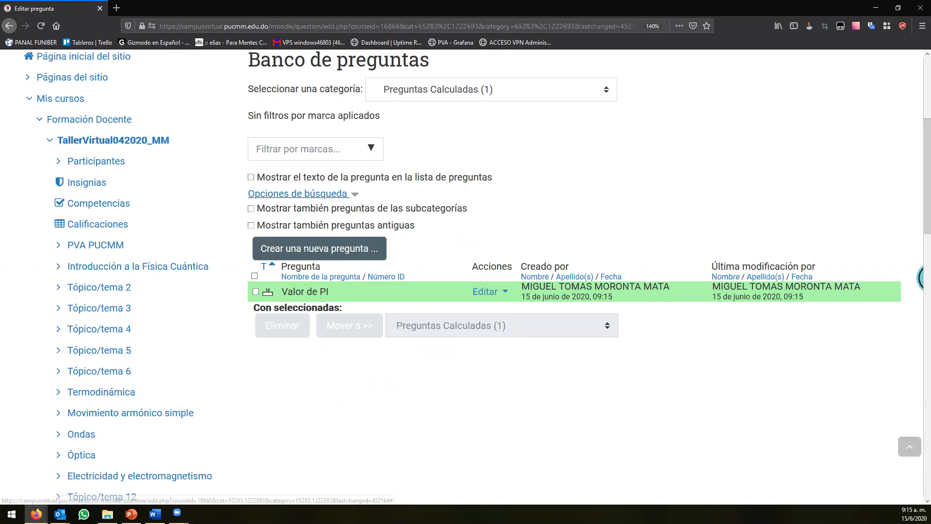
{"action": "left_click", "coordinate": [486, 292]}
{"action": "left_click", "coordinate": [400, 345]}
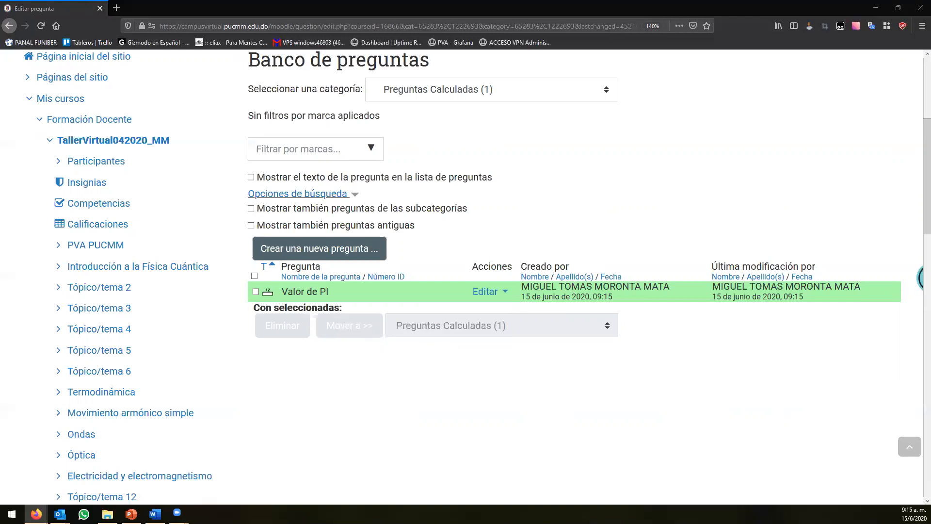
{"action": "type", "text": "3.141593"}
{"action": "key", "text": "BackSpace"}
{"action": "left_click", "coordinate": [606, 334]}
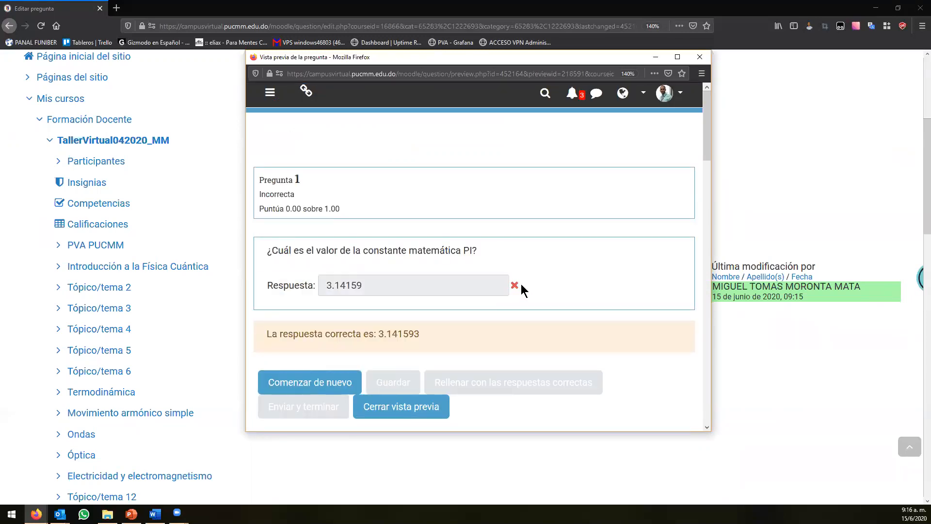
Step: Restart the preview attempt, submit 3.141592 as the answer, and close the preview
{"action": "left_click", "coordinate": [316, 389]}
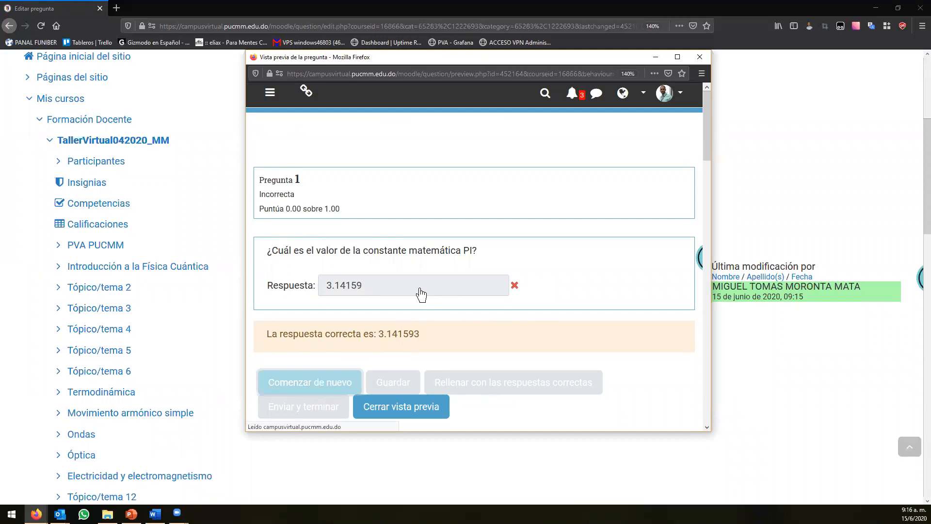
{"action": "left_click", "coordinate": [387, 286]}
{"action": "key", "text": "ctrl+v"}
{"action": "key", "text": "BackSpace"}
{"action": "type", "text": "2"}
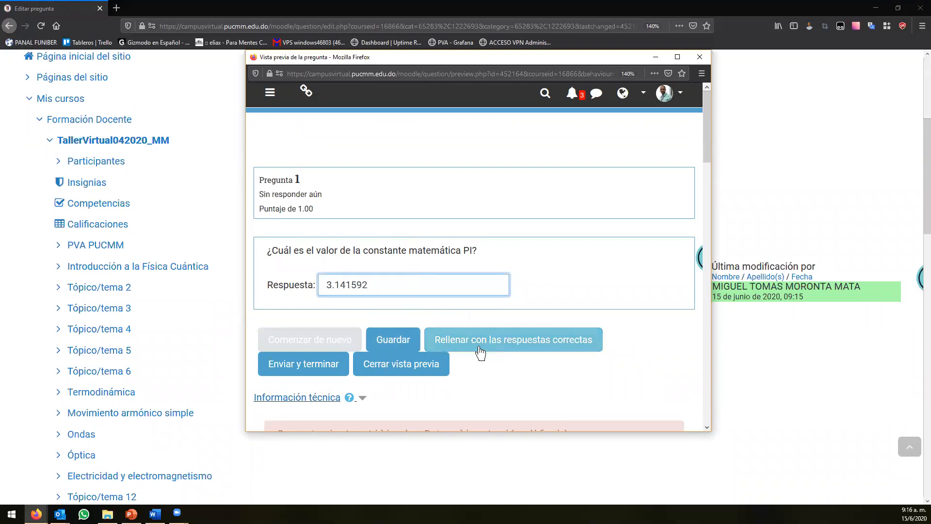
{"action": "left_click", "coordinate": [345, 365]}
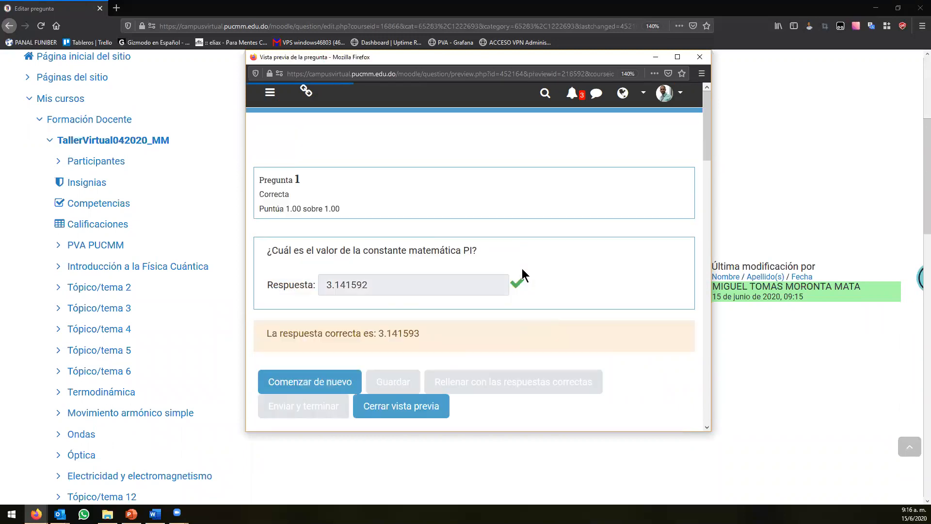
{"action": "left_click", "coordinate": [700, 57]}
Step: Reopen "Valor de PI" for editing, try shortening the accepted error of Respuesta 1, and leave without saving
{"action": "left_click", "coordinate": [486, 294]}
{"action": "left_click", "coordinate": [424, 313]}
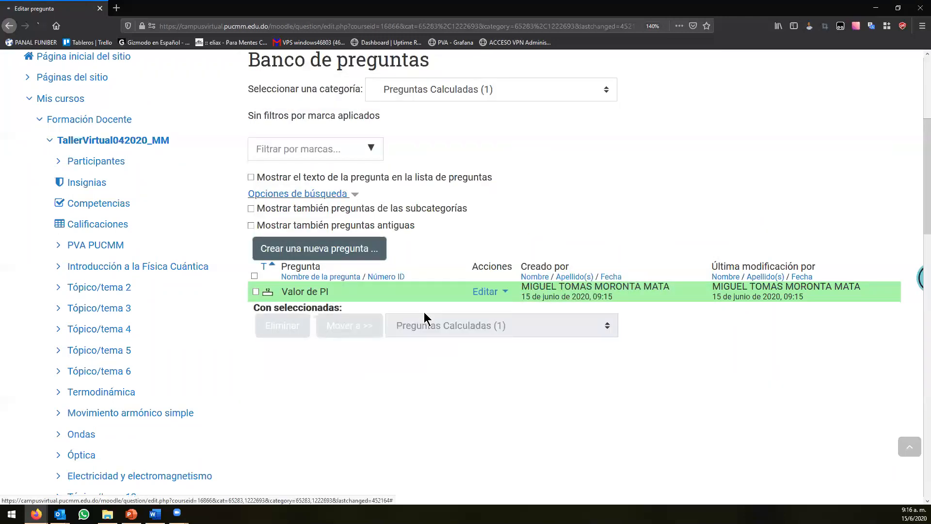
{"action": "scroll", "coordinate": [385, 309], "scroll_direction": "down", "scroll_amount": 15}
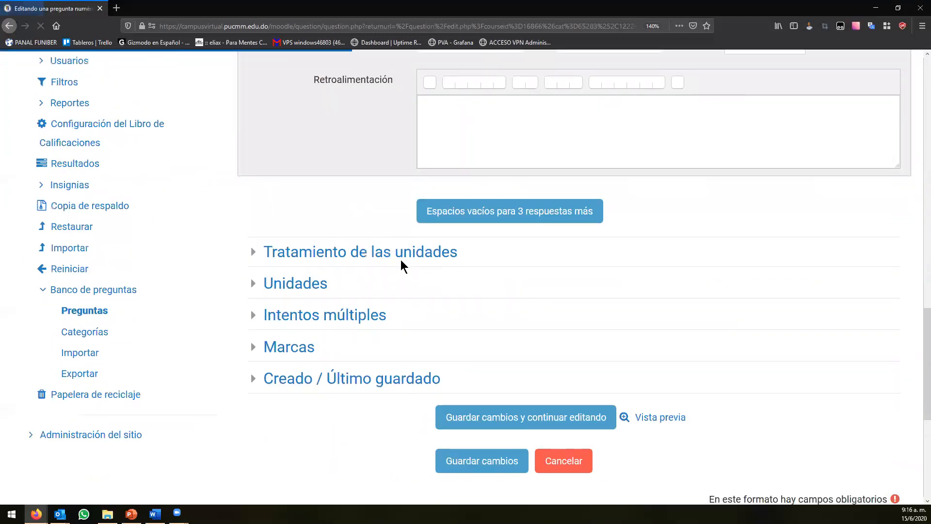
{"action": "scroll", "coordinate": [612, 343], "scroll_direction": "up", "scroll_amount": 5}
{"action": "left_click", "coordinate": [607, 359]}
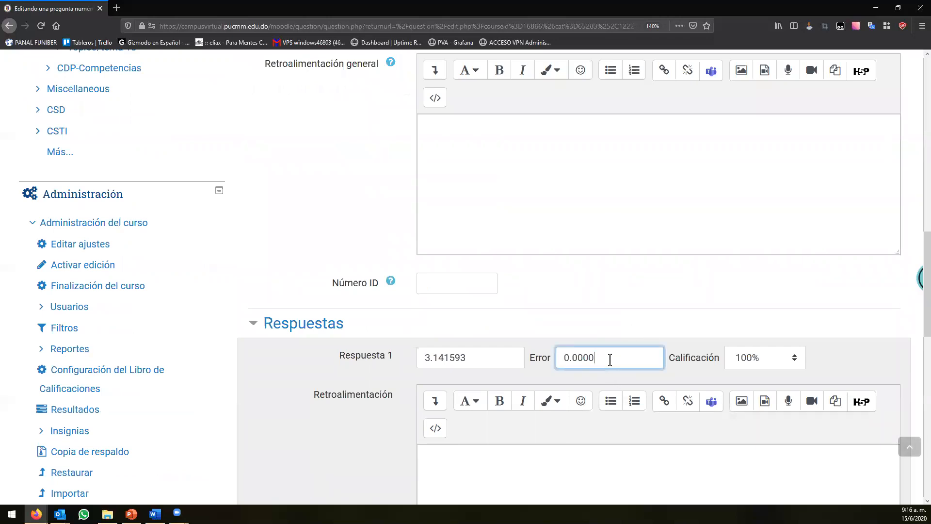
{"action": "double_click", "coordinate": [540, 359]}
{"action": "left_click", "coordinate": [607, 358]}
{"action": "left_click_drag", "start_coordinate": [593, 358], "coordinate": [583, 356]}
{"action": "left_click", "coordinate": [571, 340]}
{"action": "scroll", "coordinate": [461, 252], "scroll_direction": "down", "scroll_amount": 15}
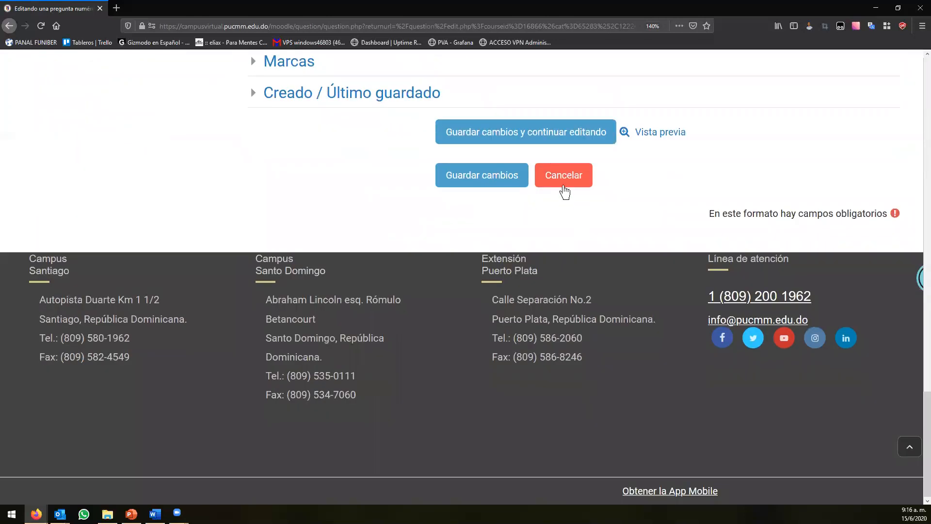
{"action": "left_click", "coordinate": [509, 183]}
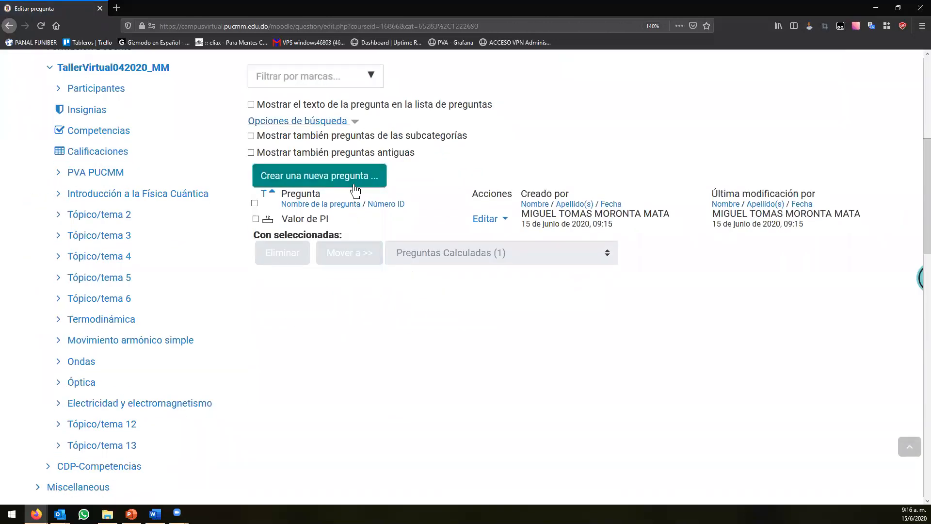
Step: Start a new question of type Calculada in the Preguntas Calculadas category
{"action": "left_click", "coordinate": [334, 178]}
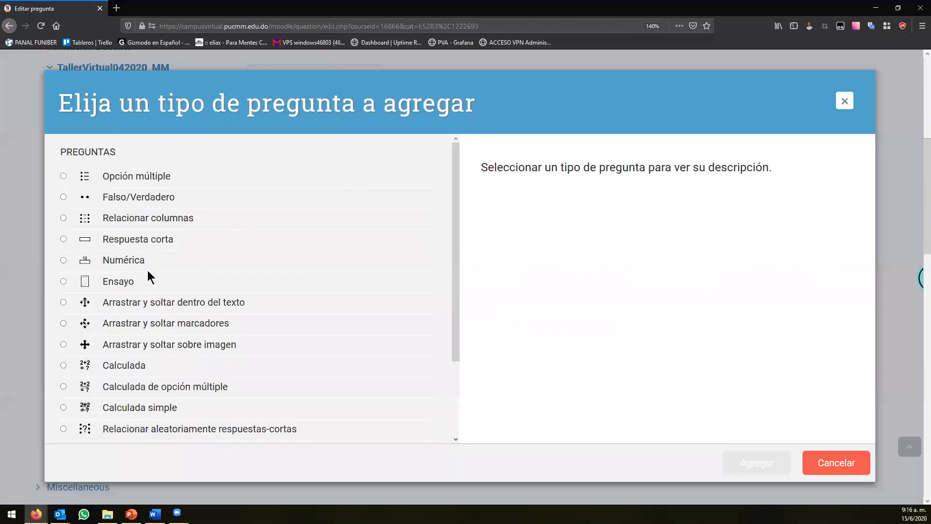
{"action": "left_click", "coordinate": [134, 261]}
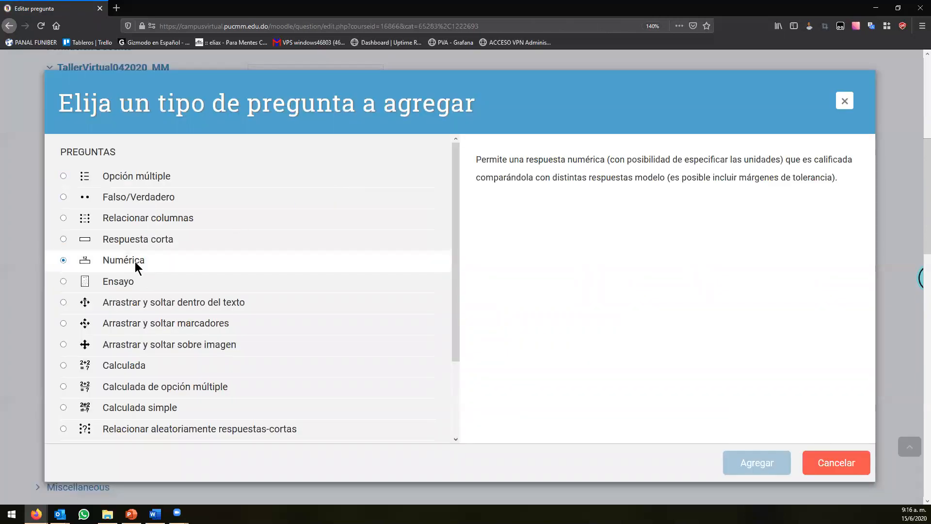
{"action": "scroll", "coordinate": [135, 260], "scroll_direction": "down", "scroll_amount": 3}
{"action": "left_click", "coordinate": [117, 301]}
{"action": "double_click", "coordinate": [122, 298]}
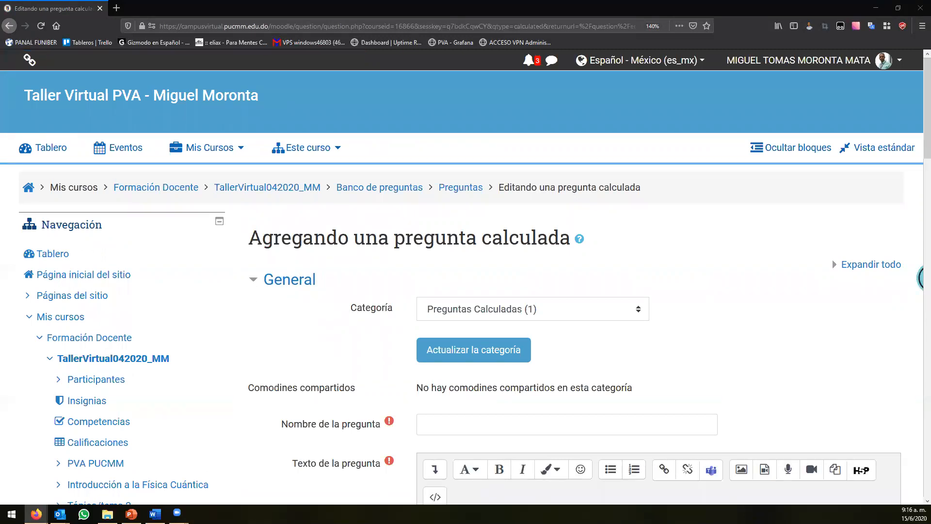
Step: Examine the shared wildcards (Comodines compartidos) information and the available categories of the new calculated question
{"action": "scroll", "coordinate": [451, 146], "scroll_direction": "down", "scroll_amount": 5}
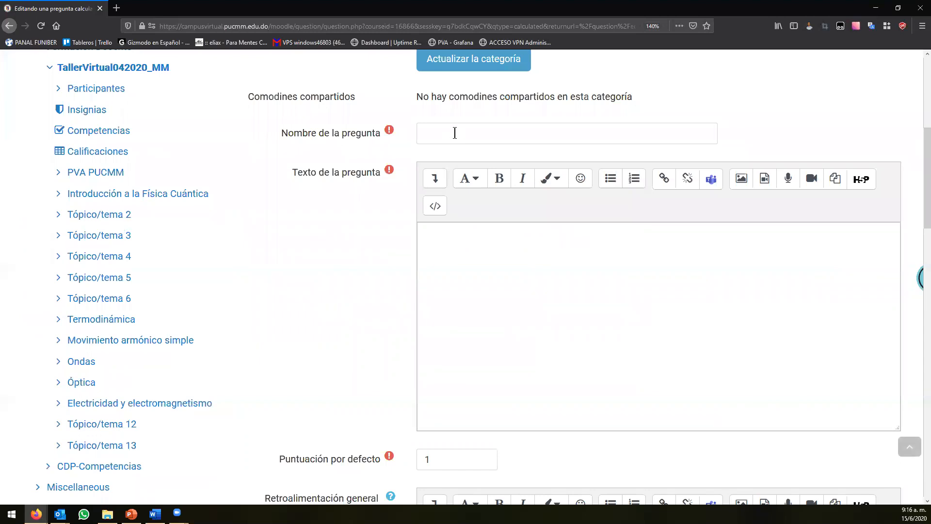
{"action": "scroll", "coordinate": [437, 168], "scroll_direction": "up", "scroll_amount": 1}
{"action": "scroll", "coordinate": [437, 168], "scroll_direction": "up", "scroll_amount": 1}
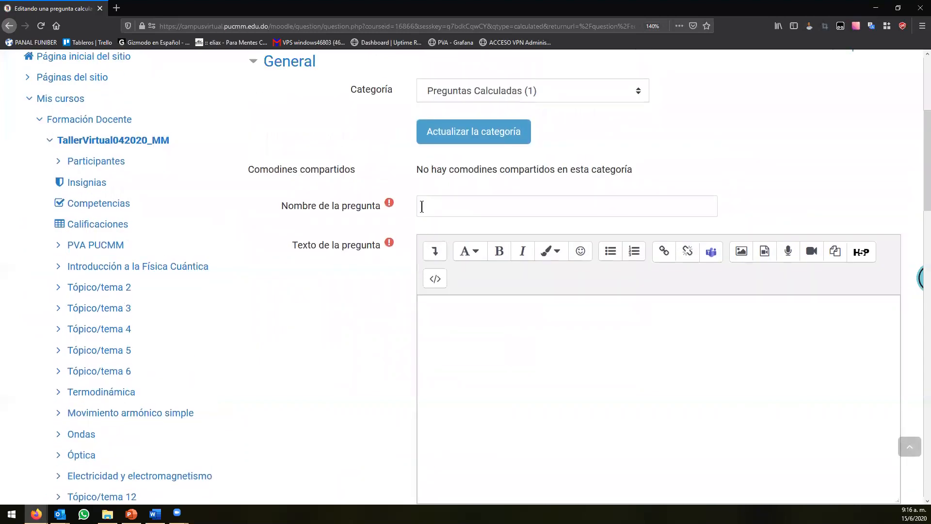
{"action": "double_click", "coordinate": [279, 170]}
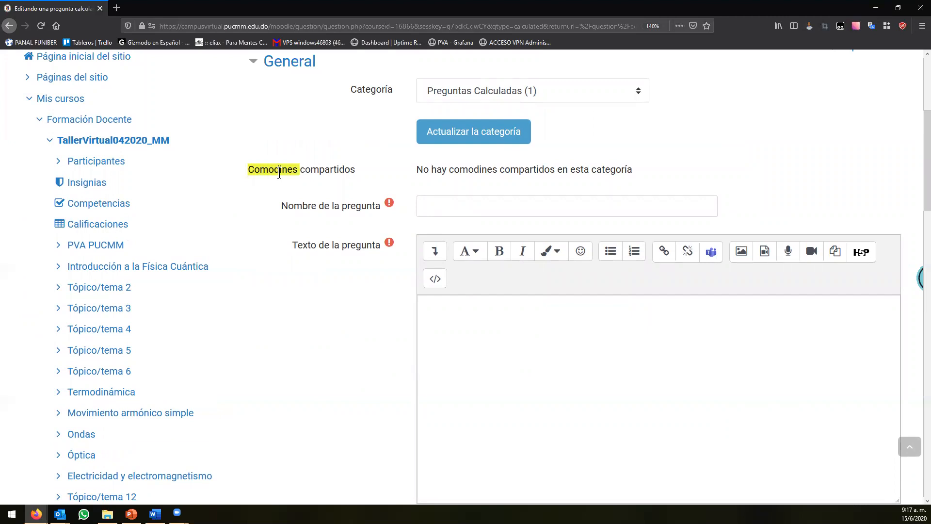
{"action": "left_click_drag", "start_coordinate": [365, 172], "coordinate": [248, 172]}
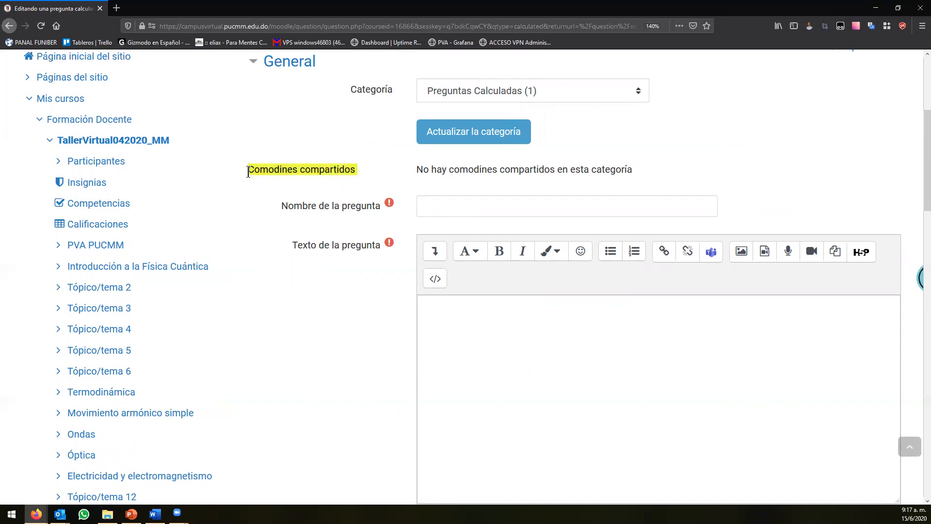
{"action": "scroll", "coordinate": [320, 165], "scroll_direction": "up", "scroll_amount": 3}
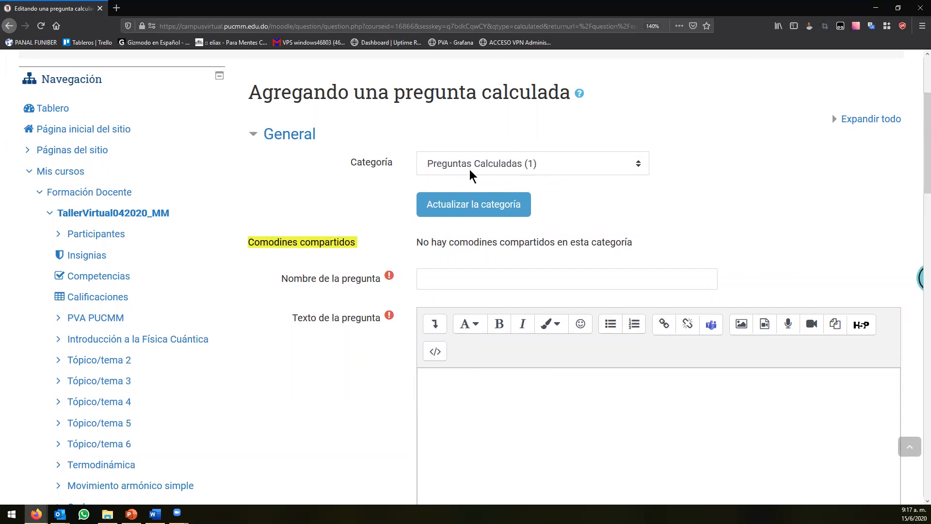
{"action": "left_click", "coordinate": [454, 165]}
{"action": "left_click", "coordinate": [454, 165]}
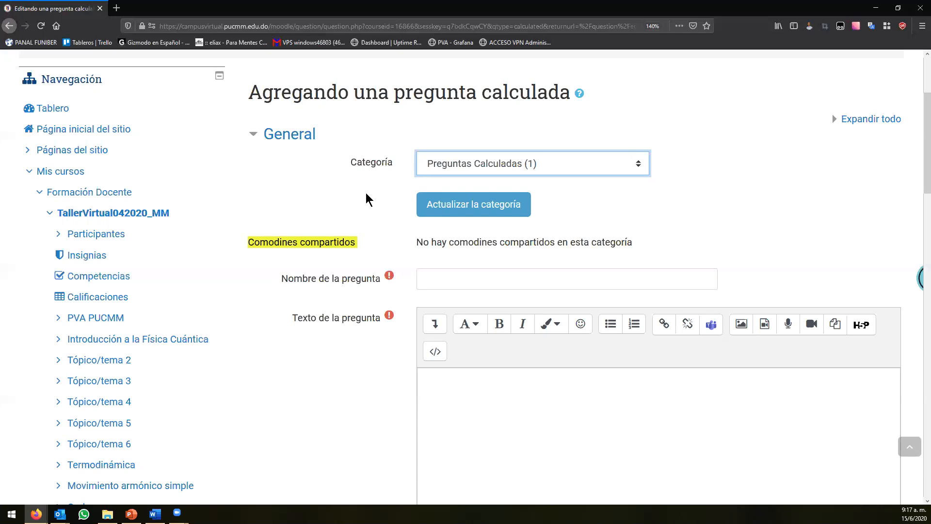
{"action": "left_click", "coordinate": [374, 189]}
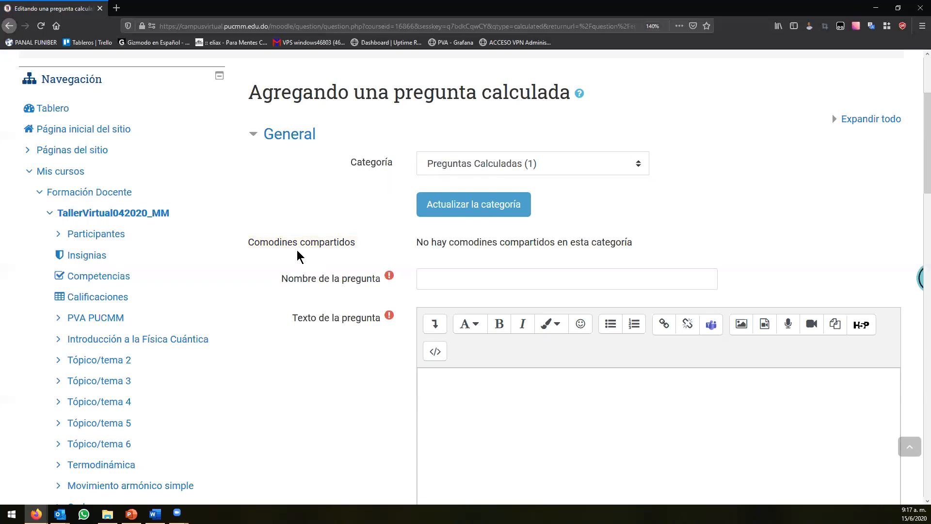
{"action": "left_click_drag", "start_coordinate": [245, 248], "coordinate": [359, 255]}
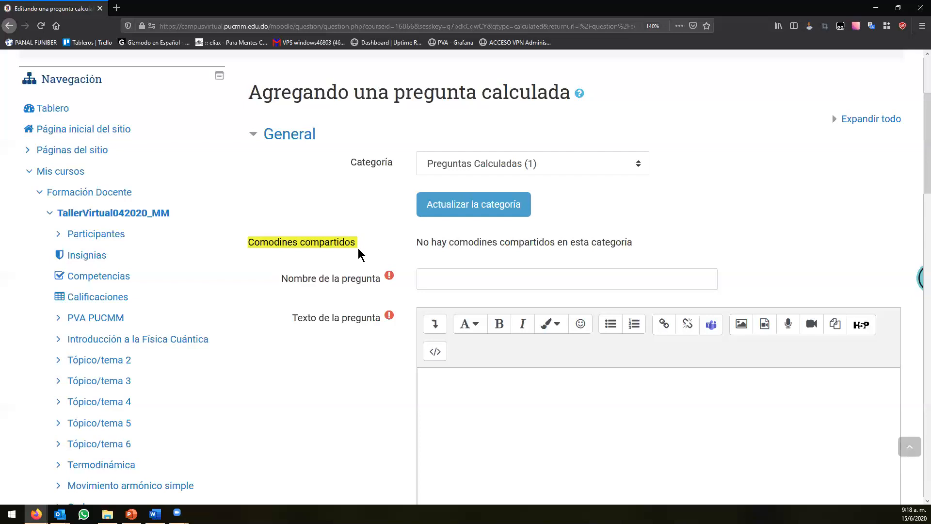
{"action": "left_click", "coordinate": [359, 253]}
{"action": "left_click_drag", "start_coordinate": [362, 245], "coordinate": [248, 245]}
{"action": "left_click_drag", "start_coordinate": [416, 245], "coordinate": [650, 258]}
{"action": "left_click", "coordinate": [370, 219]}
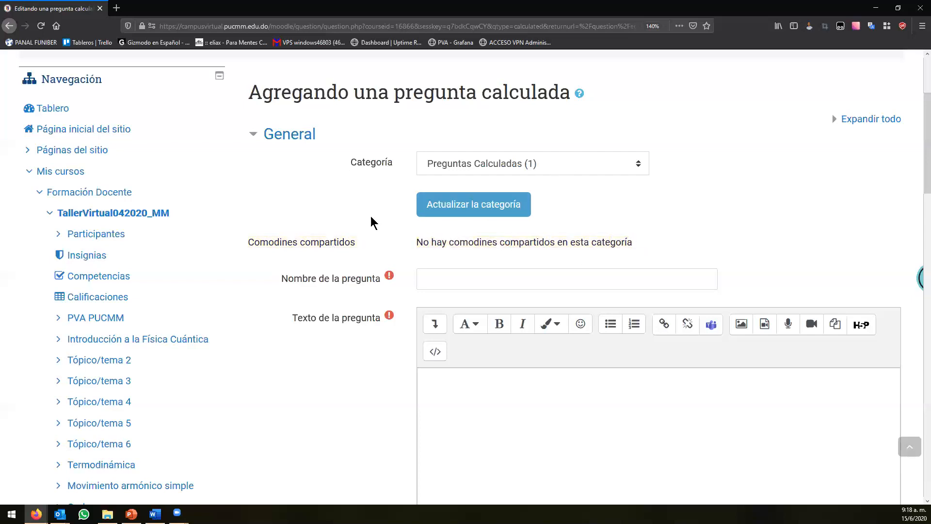
{"action": "left_click", "coordinate": [460, 165]}
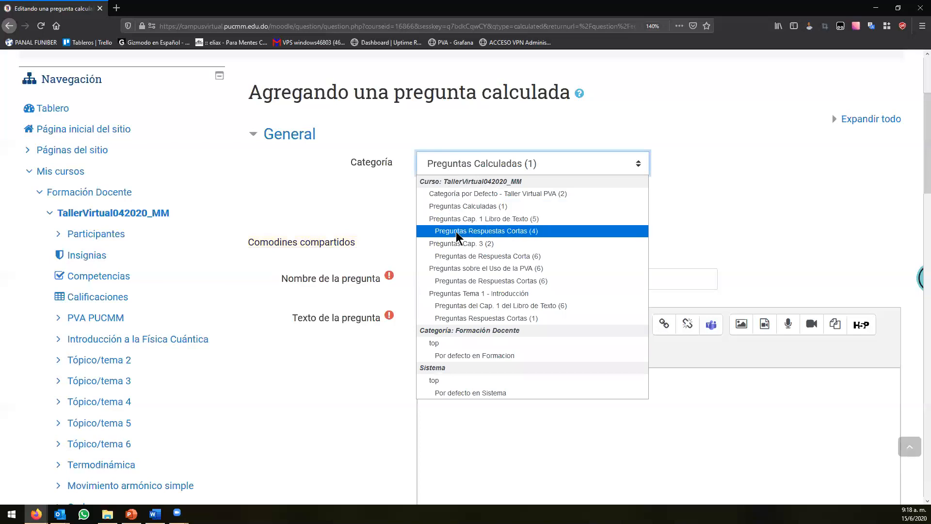
{"action": "left_click", "coordinate": [391, 218]}
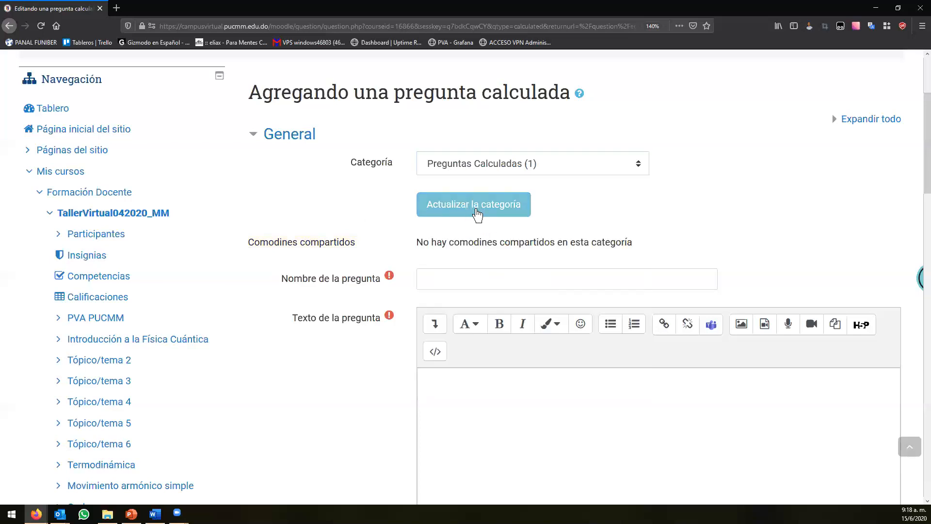
{"action": "left_click_drag", "start_coordinate": [417, 242], "coordinate": [650, 248]}
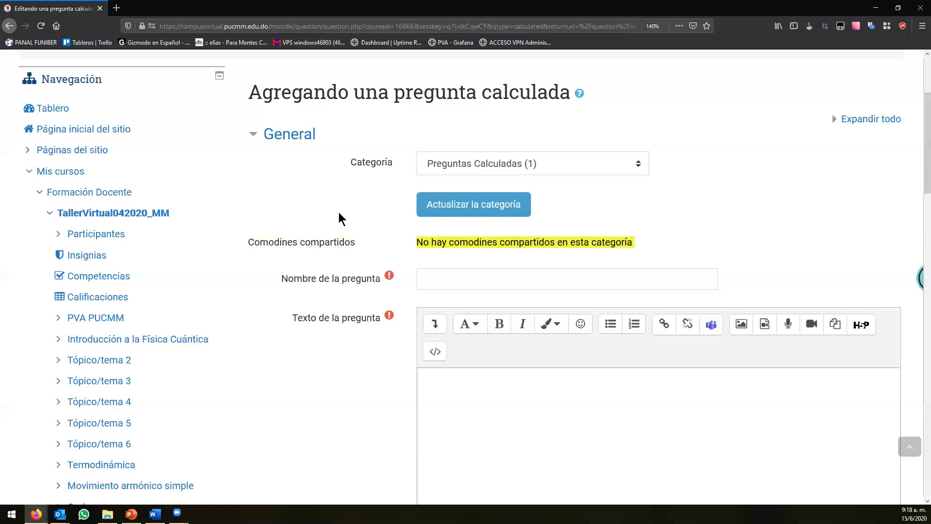
{"action": "left_click", "coordinate": [352, 199]}
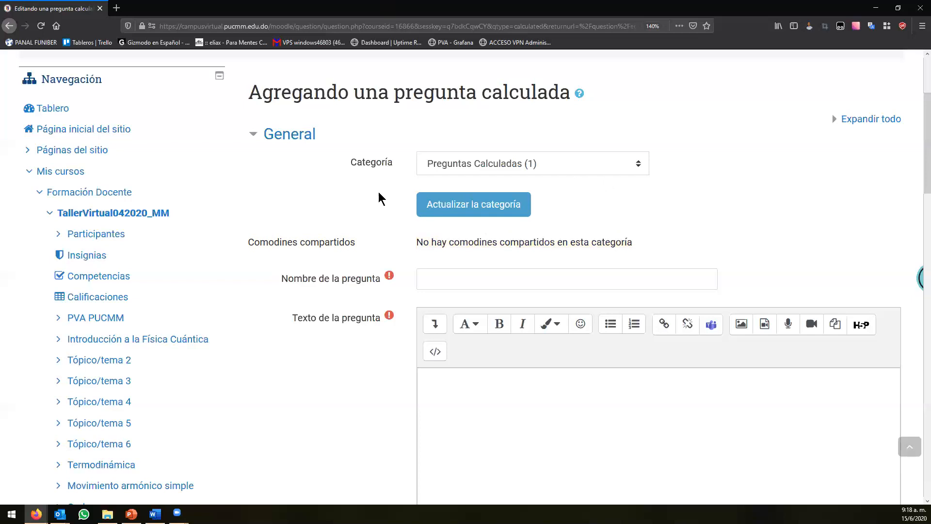
{"action": "scroll", "coordinate": [339, 219], "scroll_direction": "down", "scroll_amount": 3}
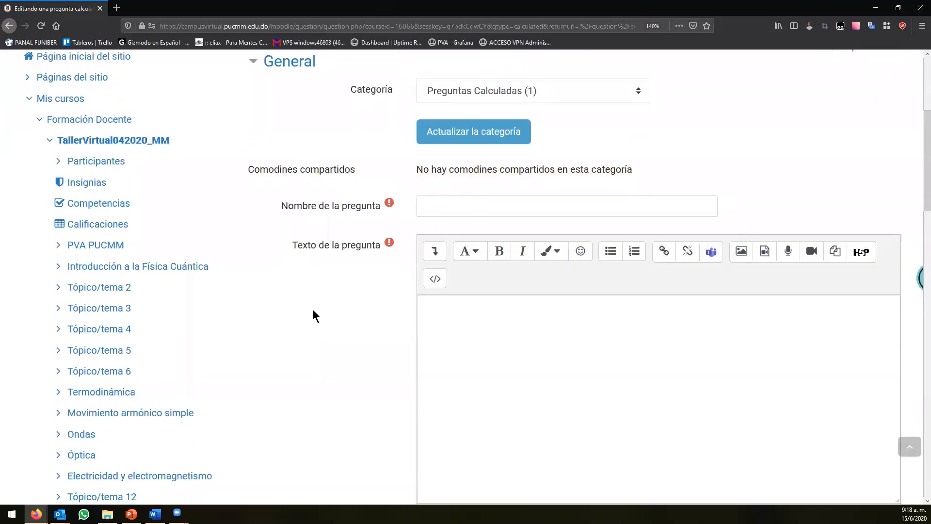
Step: Name the new calculated question "Caída Libre"
{"action": "scroll", "coordinate": [339, 249], "scroll_direction": "down", "scroll_amount": 3}
{"action": "left_click", "coordinate": [446, 133]}
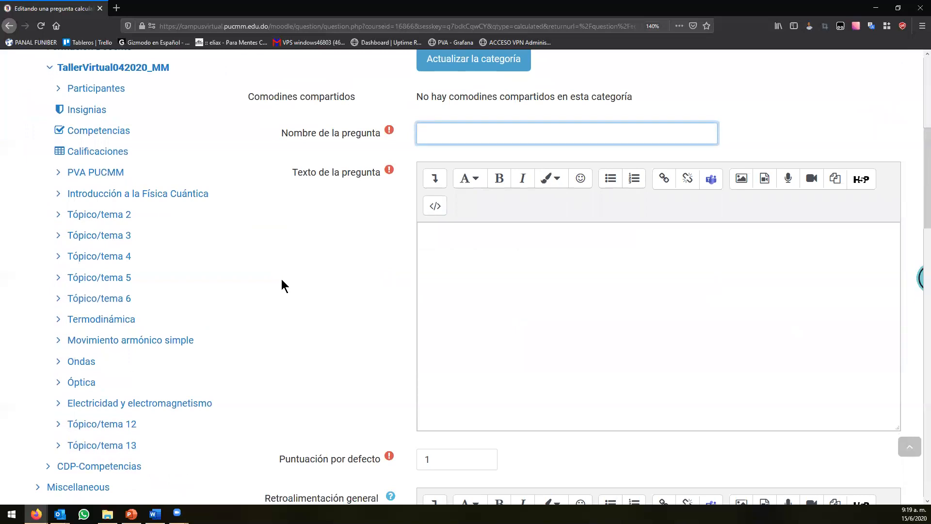
{"action": "type", "text": "Caída Libre"}
Step: Enter the question text "¿Cuál es la posición final de un objeto que cae libremente con las siguientes variables?" and start a new line below it
{"action": "left_click", "coordinate": [529, 269]}
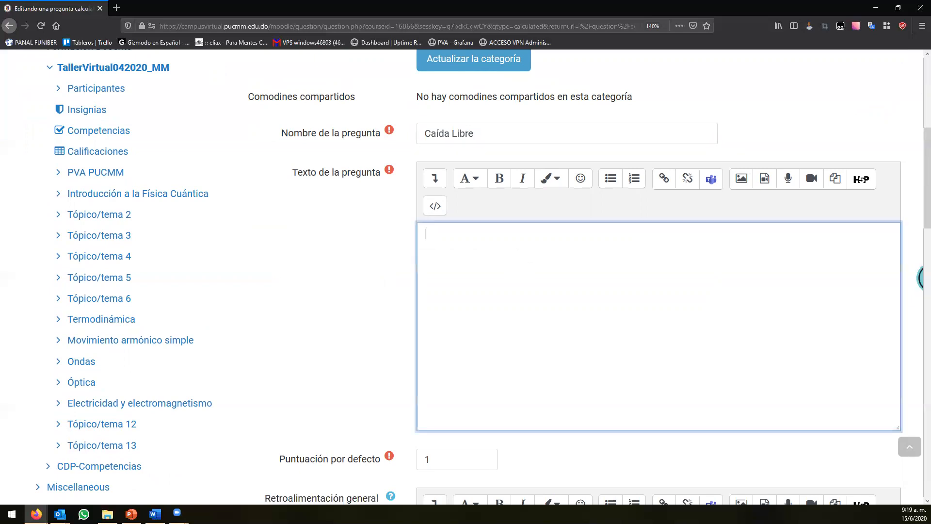
{"action": "key", "text": "alt+Tab"}
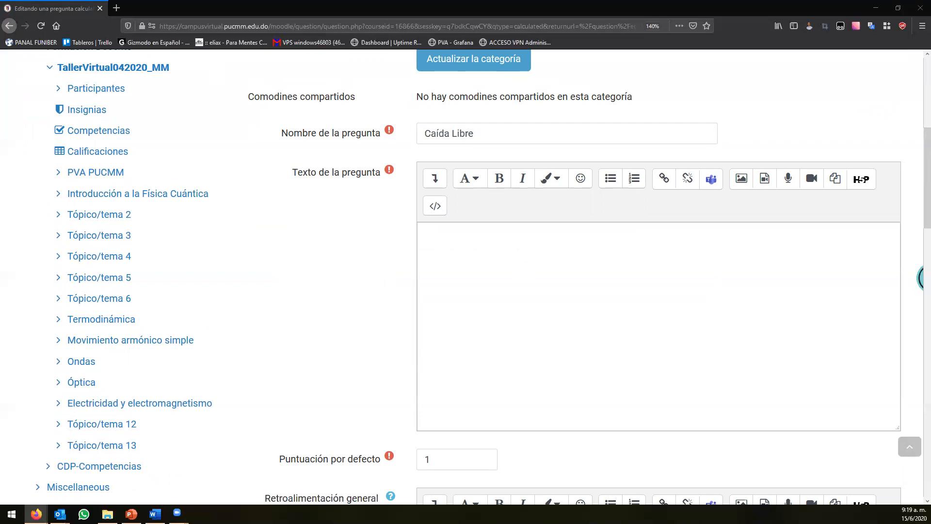
{"action": "key", "text": "alt+Tab"}
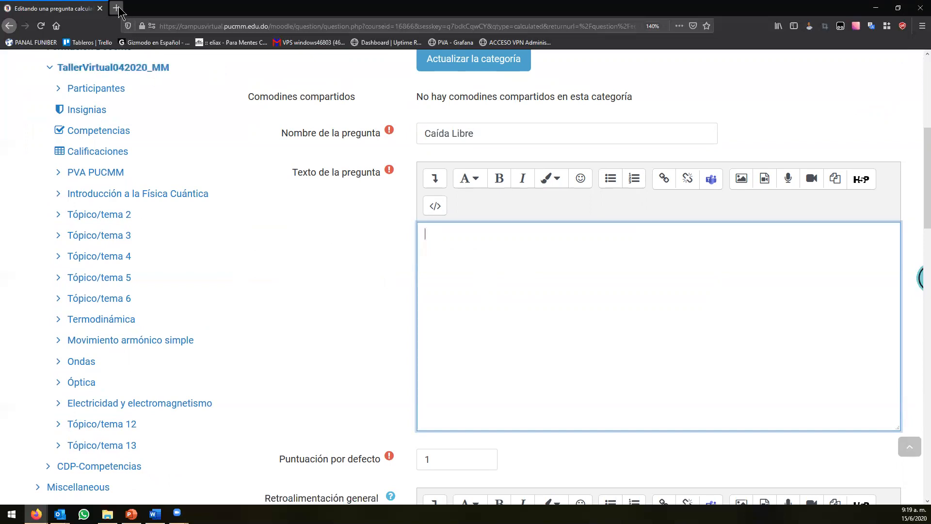
{"action": "type", "text": "¿Cuál es el"}
{"action": "key", "text": "BackSpace"}
{"action": "key", "text": "BackSpace"}
{"action": "type", "text": "la posición final de un objeto que cae libremente "}
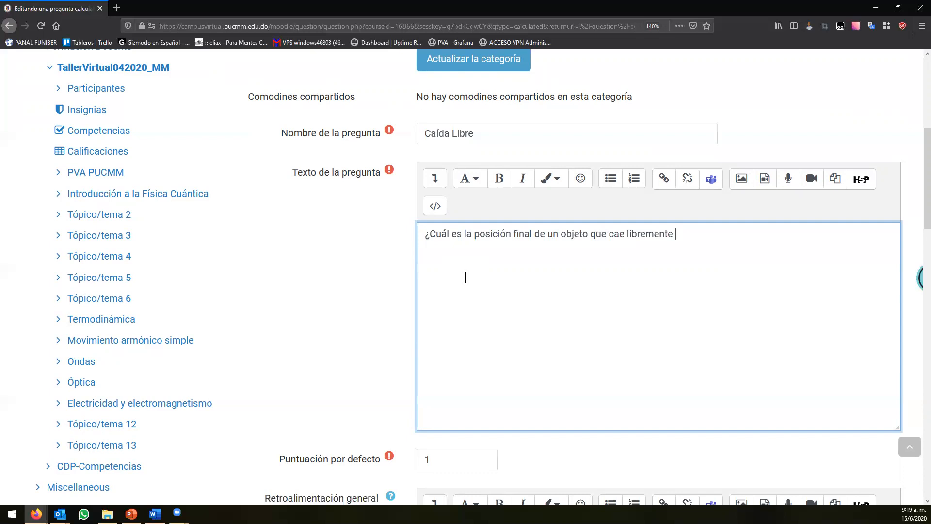
{"action": "type", "text": "con los siguientes"}
{"action": "key", "text": "BackSpace"}
{"action": "type", "text": "a"}
{"action": "type", "text": "variables:"}
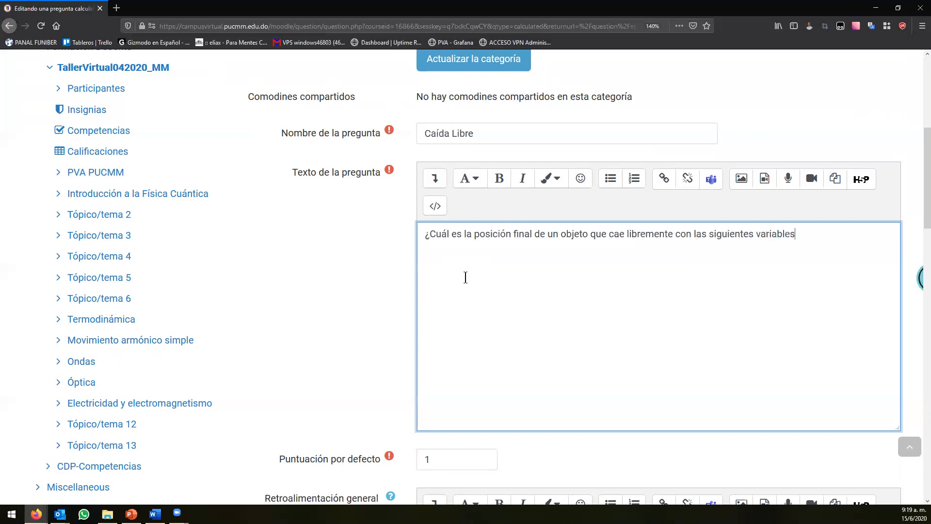
{"action": "key", "text": "BackSpace"}
{"action": "type", "text": "?"}
{"action": "key", "text": "Return"}
{"action": "left_click_drag", "start_coordinate": [428, 235], "coordinate": [795, 236]}
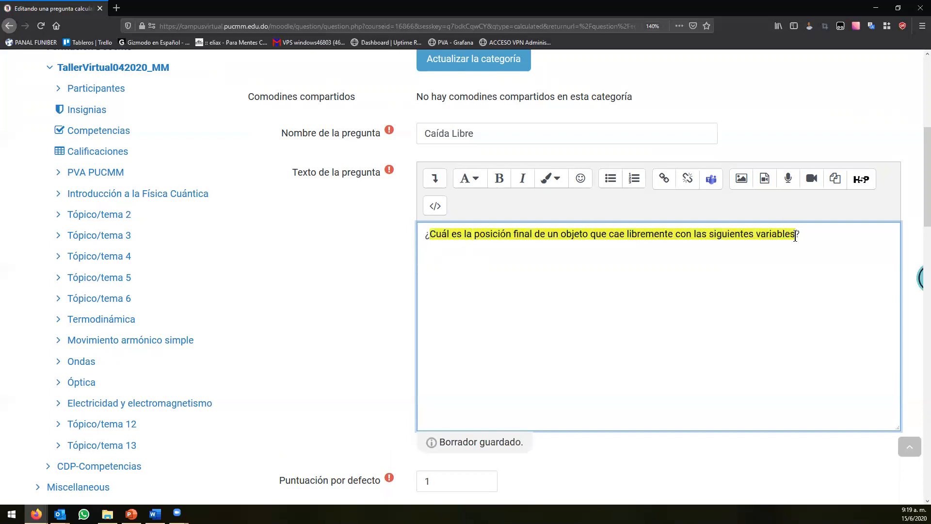
{"action": "left_click", "coordinate": [795, 236]}
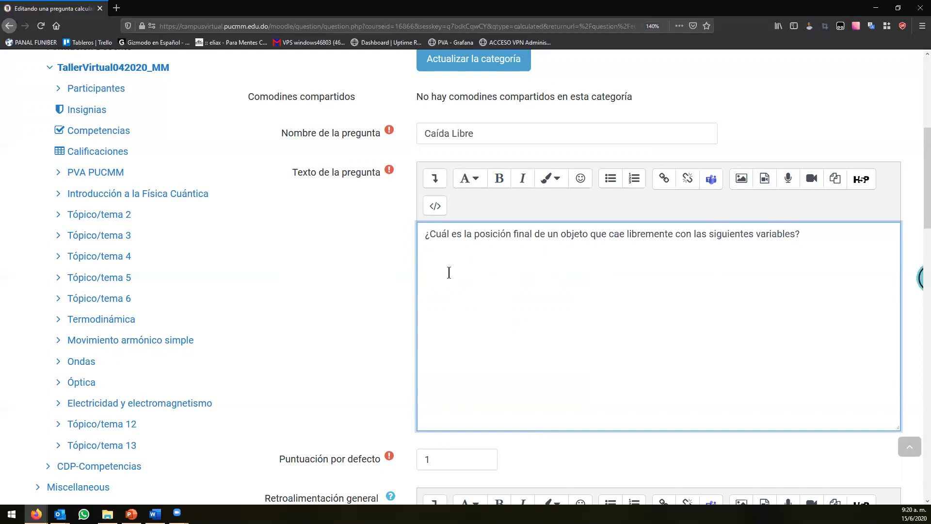
{"action": "left_click_drag", "start_coordinate": [426, 235], "coordinate": [801, 237]}
{"action": "left_click", "coordinate": [801, 237]}
{"action": "left_click_drag", "start_coordinate": [701, 232], "coordinate": [641, 232]}
{"action": "left_click", "coordinate": [795, 234]}
Step: Add the wildcard {X0} on its own line below the question sentence
{"action": "left_click", "coordinate": [444, 277]}
{"action": "type", "text": "{}"}
{"action": "key", "text": "BackSpace"}
{"action": "key", "text": "BackSpace"}
{"action": "type", "text": "{}"}
{"action": "key", "text": "alt+Tab"}
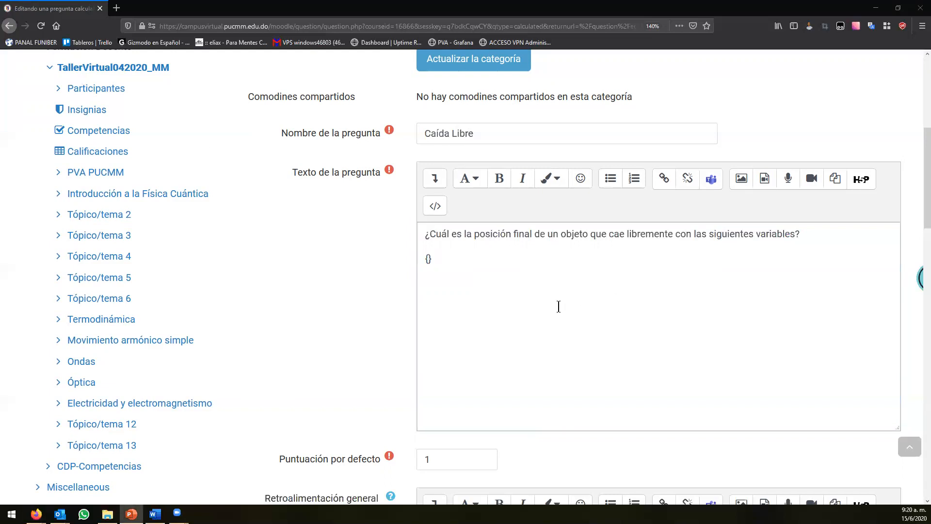
{"action": "left_click", "coordinate": [551, 305]}
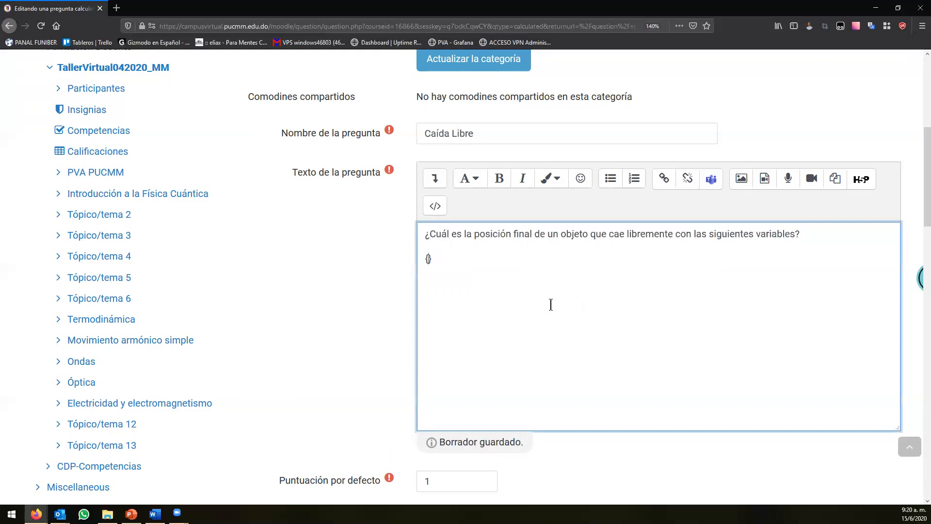
{"action": "type", "text": "X0"}
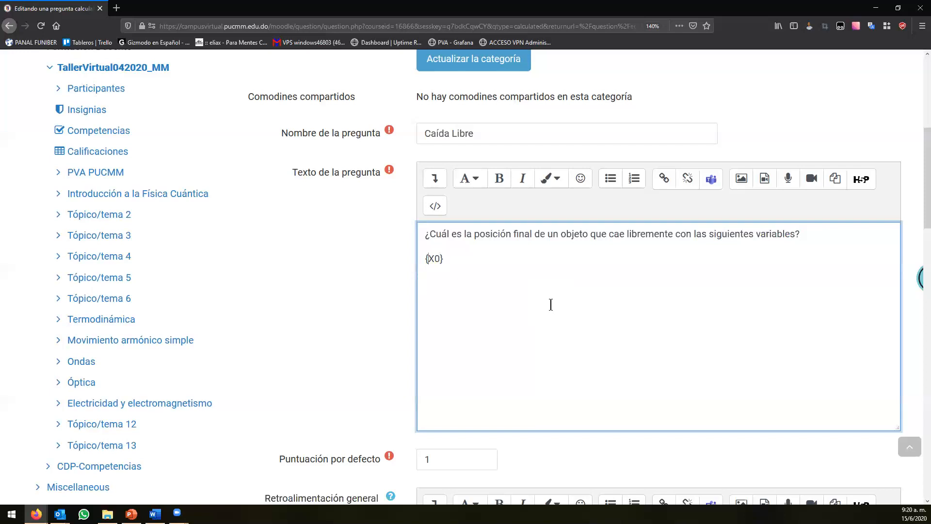
Step: Change the first wildcard to {Y0} and add {V0Y} and {T} on separate lines below it in the question text
{"action": "scroll", "coordinate": [551, 304], "scroll_direction": "down", "scroll_amount": 5}
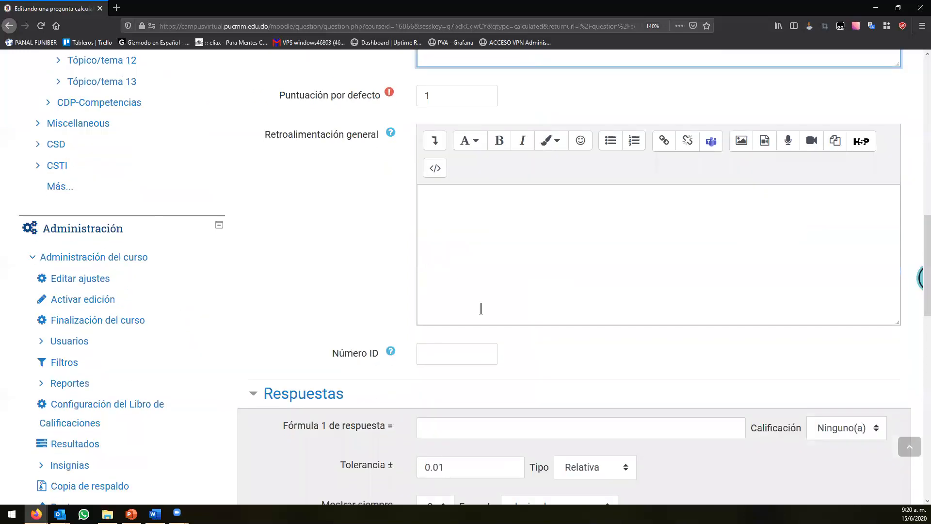
{"action": "left_click", "coordinate": [472, 431]}
{"action": "scroll", "coordinate": [460, 248], "scroll_direction": "up", "scroll_amount": 4}
{"action": "left_click", "coordinate": [507, 219]}
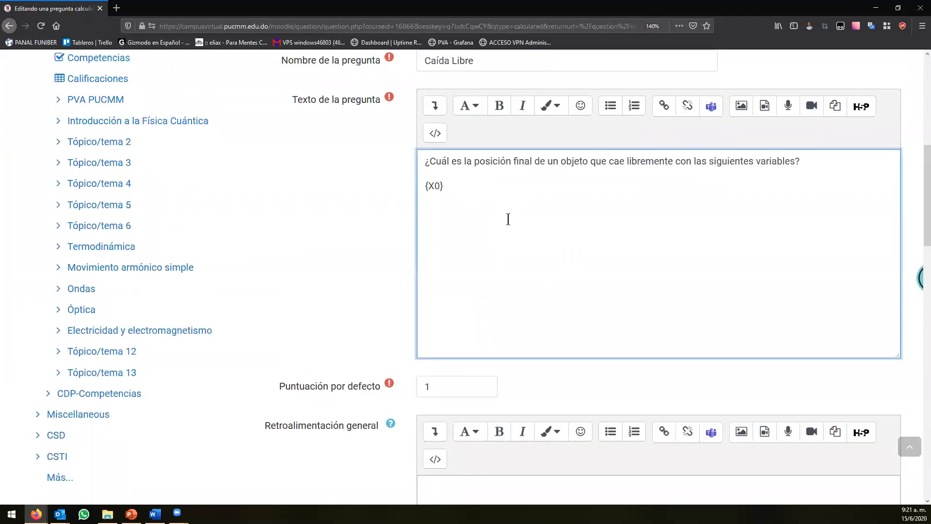
{"action": "type", "text": "{"}
{"action": "key", "text": "BackSpace"}
{"action": "type", "text": "{V0"}
{"action": "key", "text": "shift+Left"}
{"action": "type", "text": "Y"}
{"action": "type", "text": "Y"}
{"action": "type", "text": "}"}
{"action": "key", "text": "Return"}
{"action": "type", "text": "{T}"}
{"action": "left_click", "coordinate": [425, 185]}
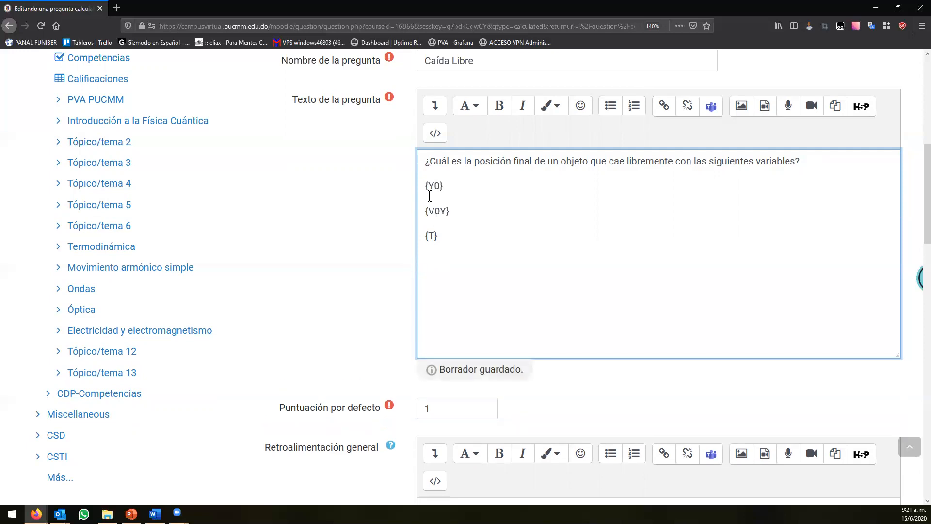
Step: Review the calculated question's heading, name and the wildcards listed in its text
{"action": "left_click_drag", "start_coordinate": [450, 190], "coordinate": [420, 187]}
{"action": "scroll", "coordinate": [353, 202], "scroll_direction": "up", "scroll_amount": 8}
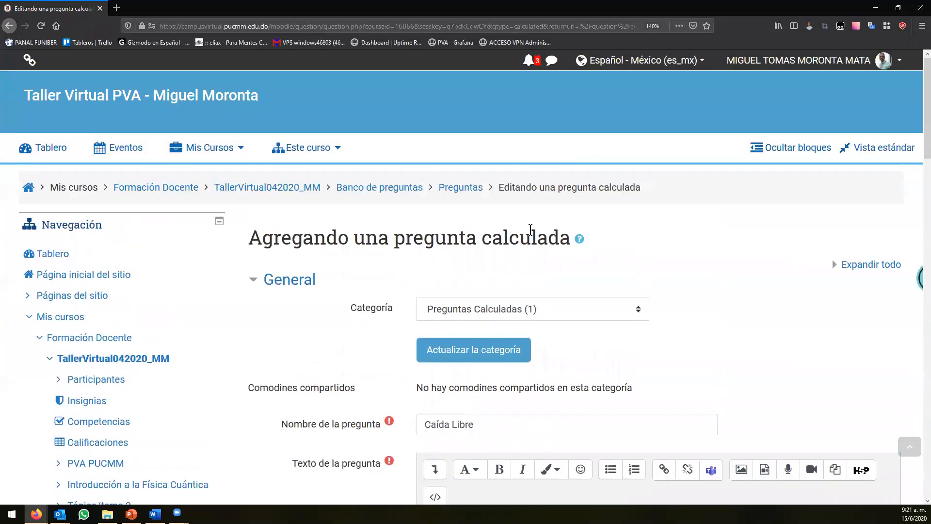
{"action": "double_click", "coordinate": [530, 229]}
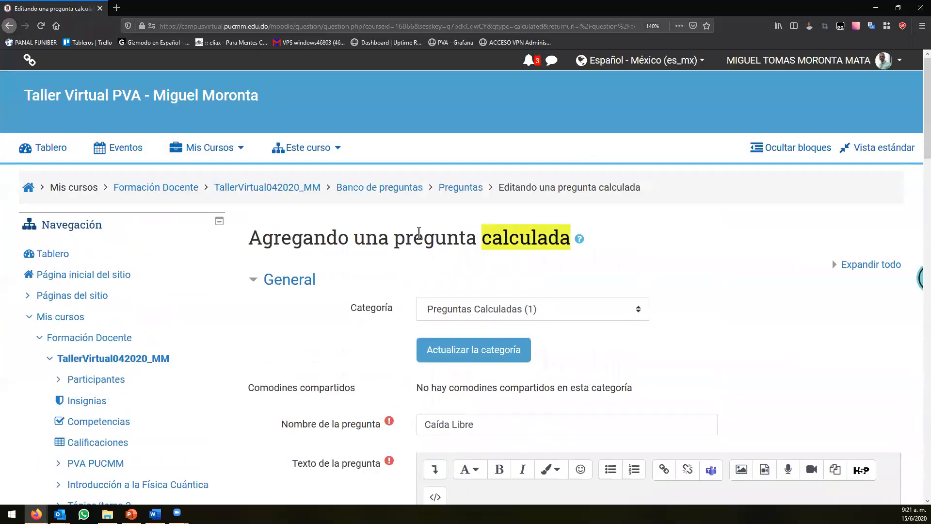
{"action": "scroll", "coordinate": [368, 252], "scroll_direction": "down", "scroll_amount": 3}
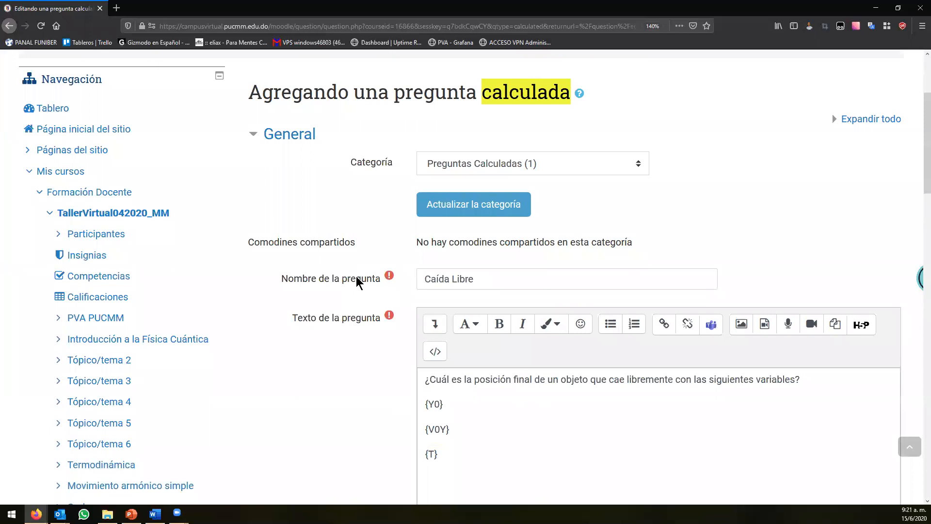
{"action": "scroll", "coordinate": [358, 277], "scroll_direction": "down", "scroll_amount": 3}
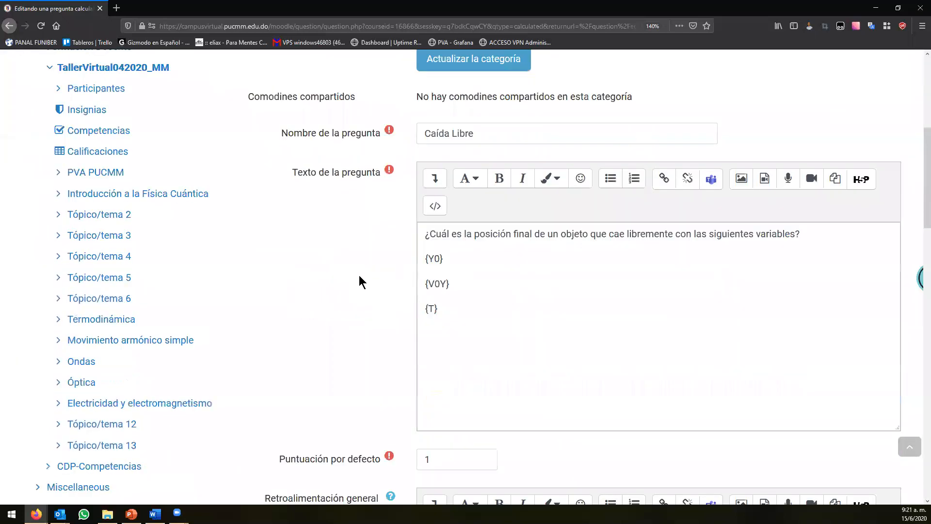
{"action": "left_click_drag", "start_coordinate": [447, 259], "coordinate": [417, 260]}
{"action": "left_click_drag", "start_coordinate": [455, 283], "coordinate": [402, 280]}
{"action": "left_click", "coordinate": [460, 323]}
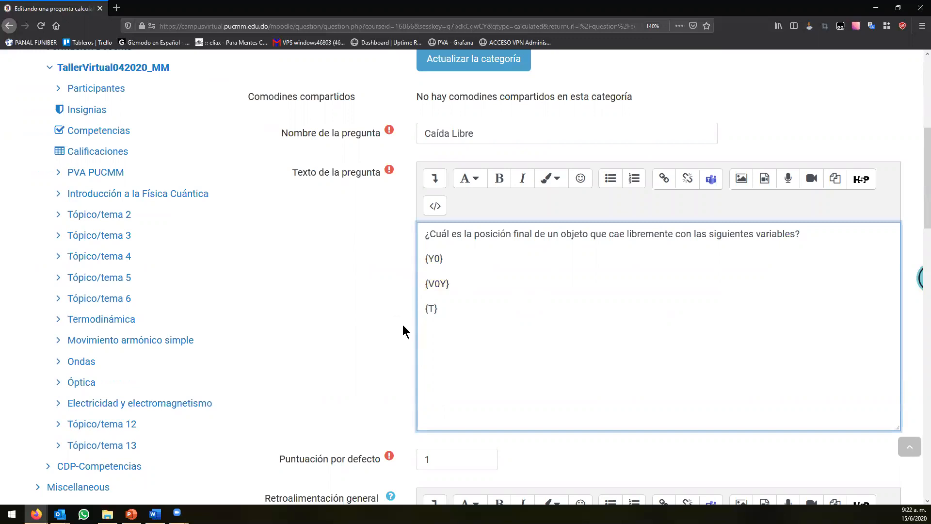
Step: Open the image properties for the question text, and search Google Images in a new browser tab for "fórmula de caída libre"
{"action": "key", "text": "Return"}
{"action": "left_click", "coordinate": [741, 179]}
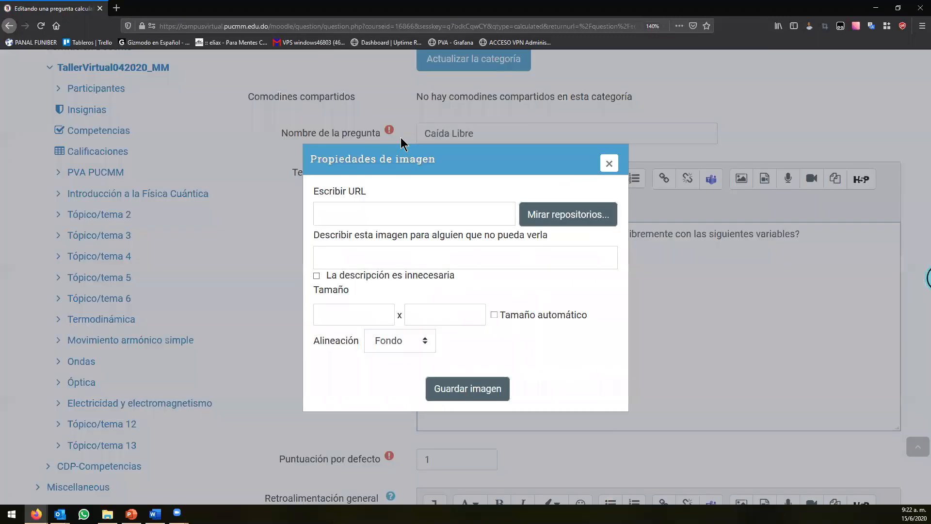
{"action": "left_click", "coordinate": [116, 9]}
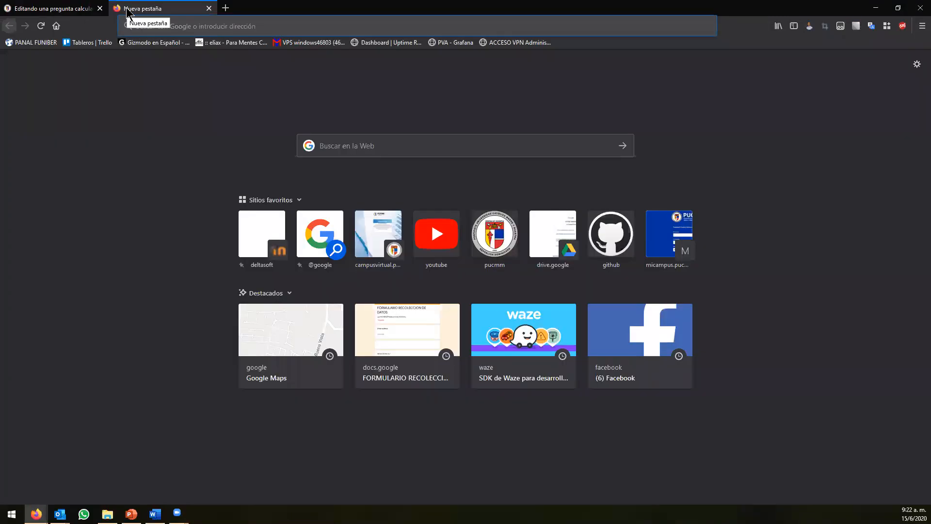
{"action": "type", "text": "images.google.com/"}
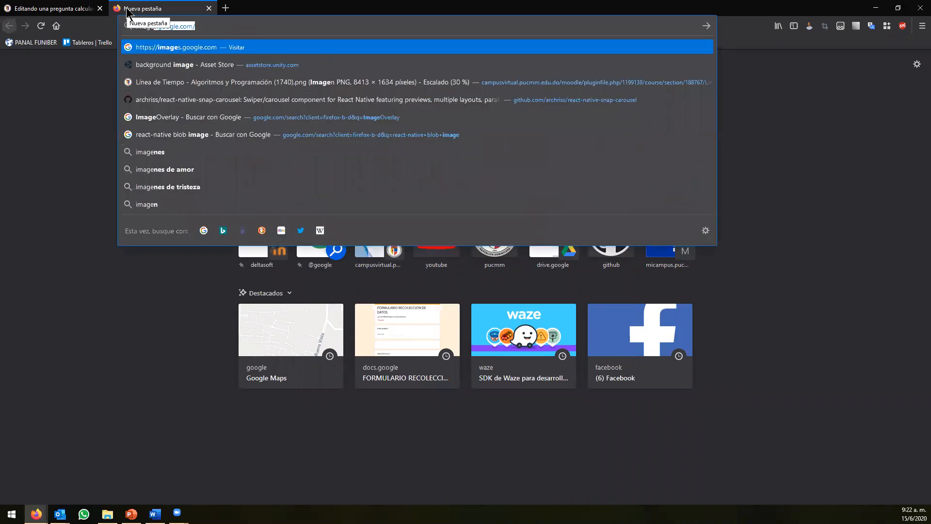
{"action": "key", "text": "Return"}
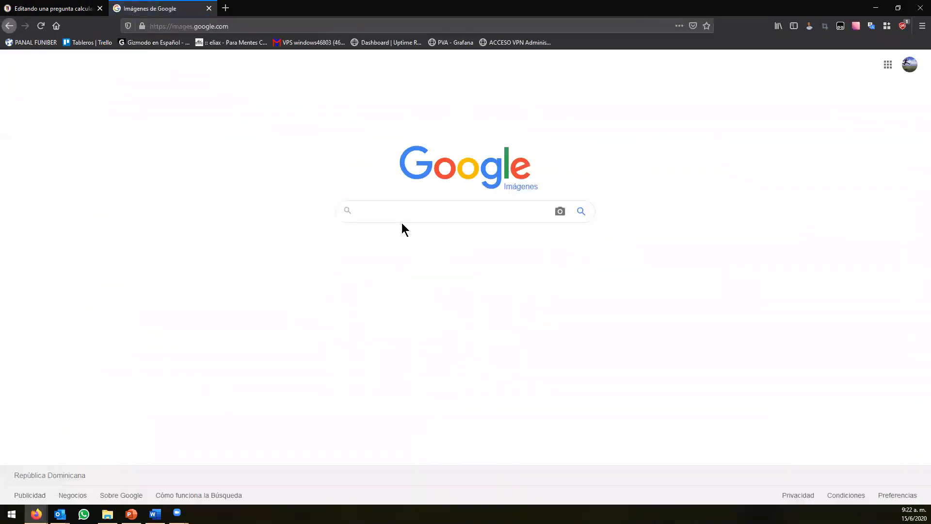
{"action": "left_click", "coordinate": [398, 217]}
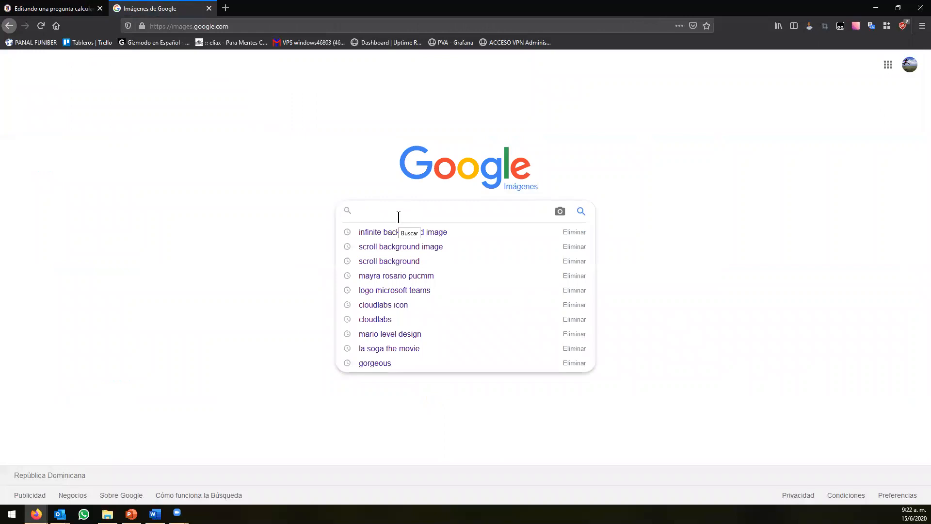
{"action": "type", "text": "fórmul"}
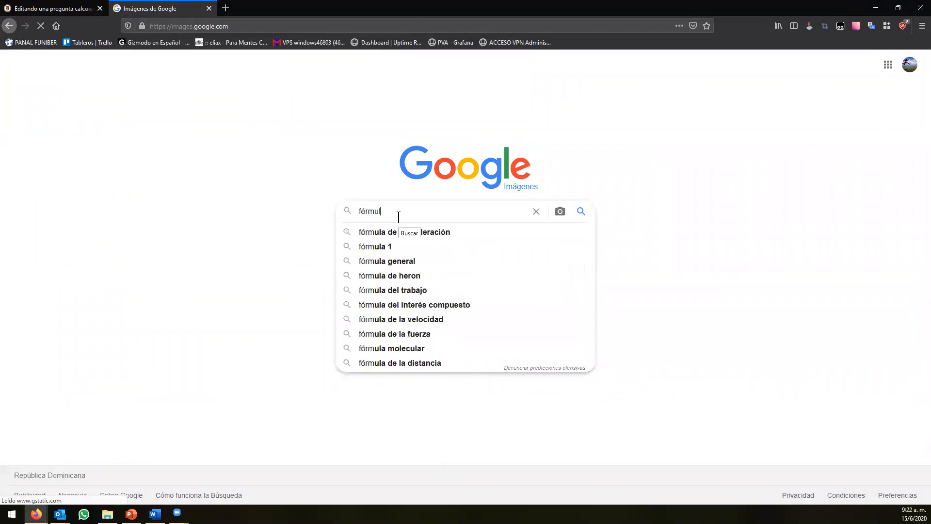
{"action": "type", "text": "a de caída libre"}
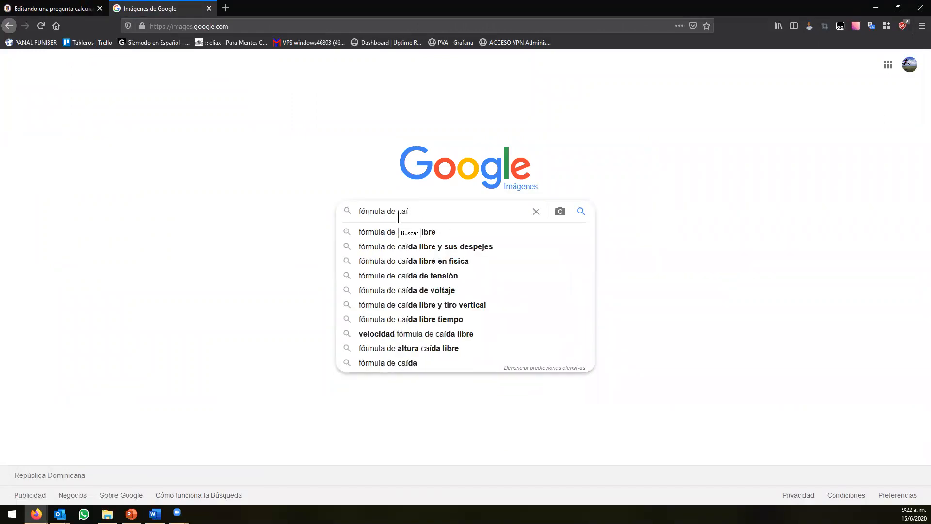
{"action": "key", "text": "Return"}
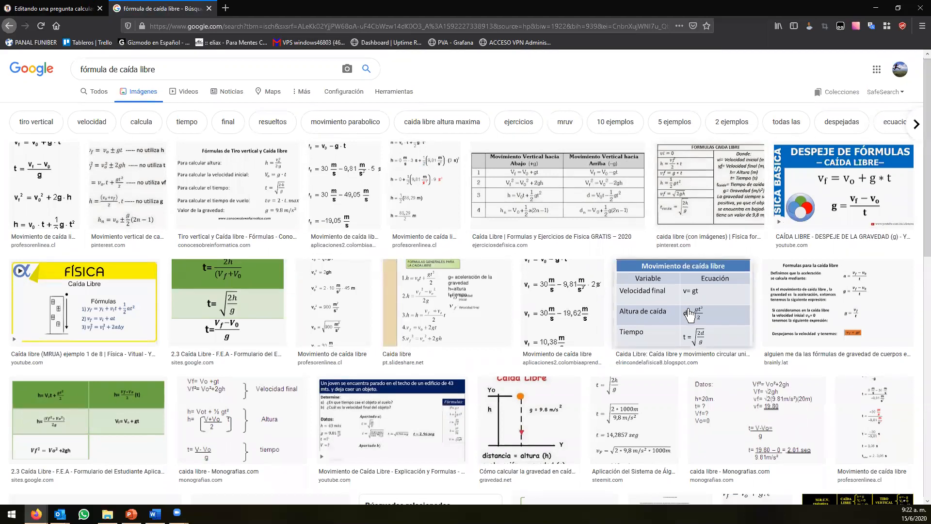
Step: Find the CCNNFÍSICA1 image result that lists the position formula with y0 and initial velocity, and visit its source page
{"action": "scroll", "coordinate": [689, 302], "scroll_direction": "down", "scroll_amount": 4}
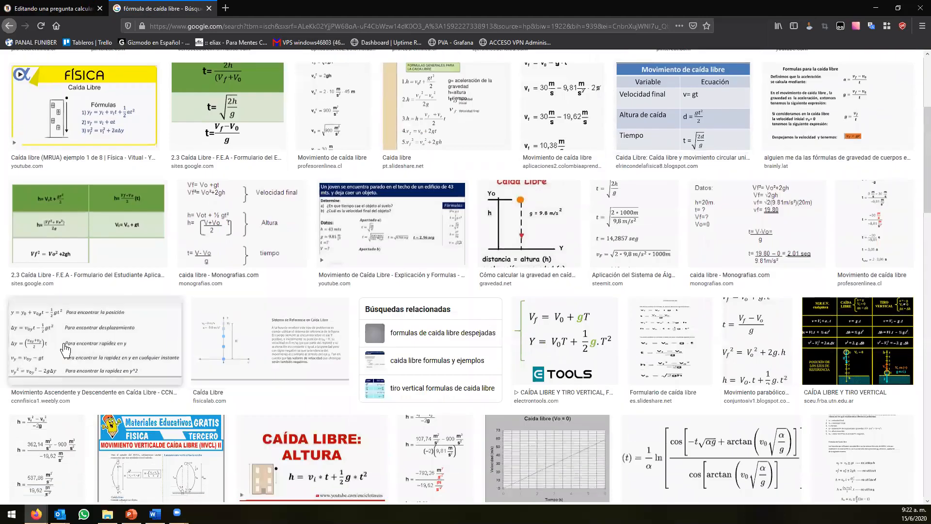
{"action": "left_click", "coordinate": [47, 326]}
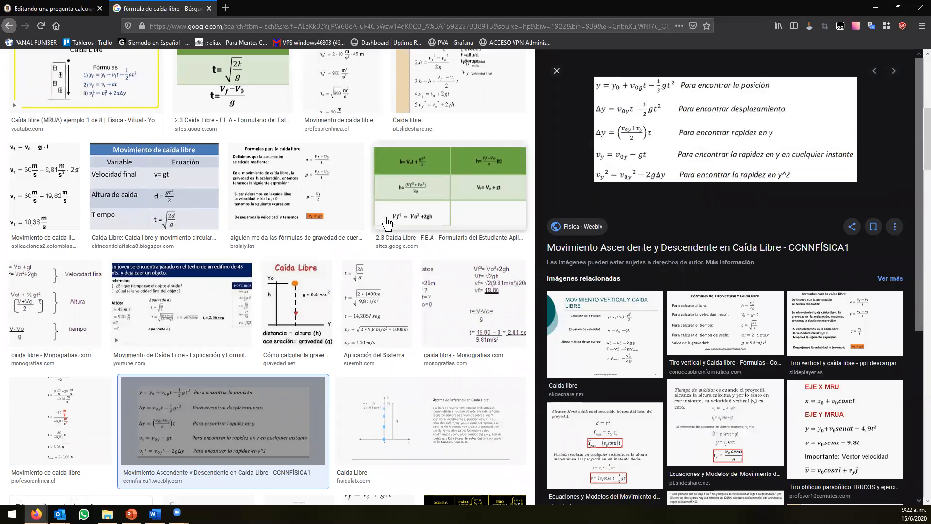
{"action": "scroll", "coordinate": [381, 222], "scroll_direction": "up", "scroll_amount": 7}
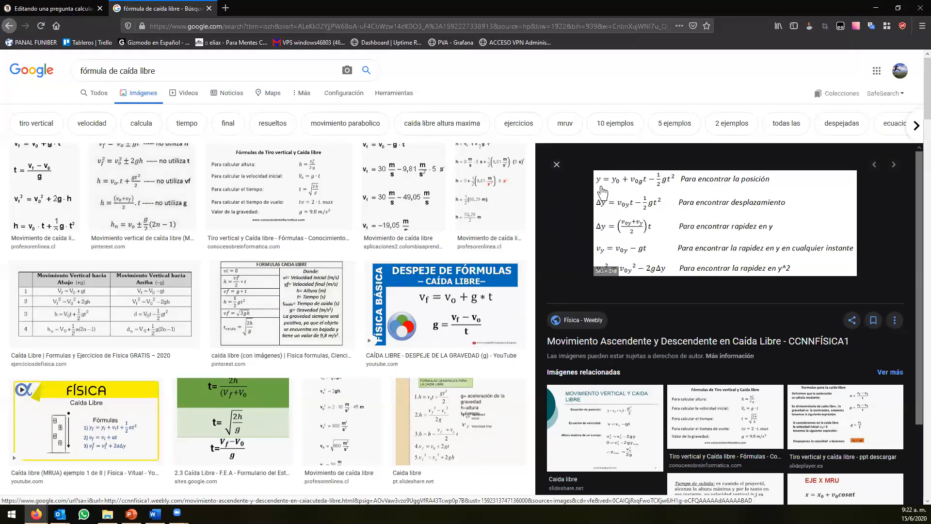
{"action": "left_click", "coordinate": [649, 195]}
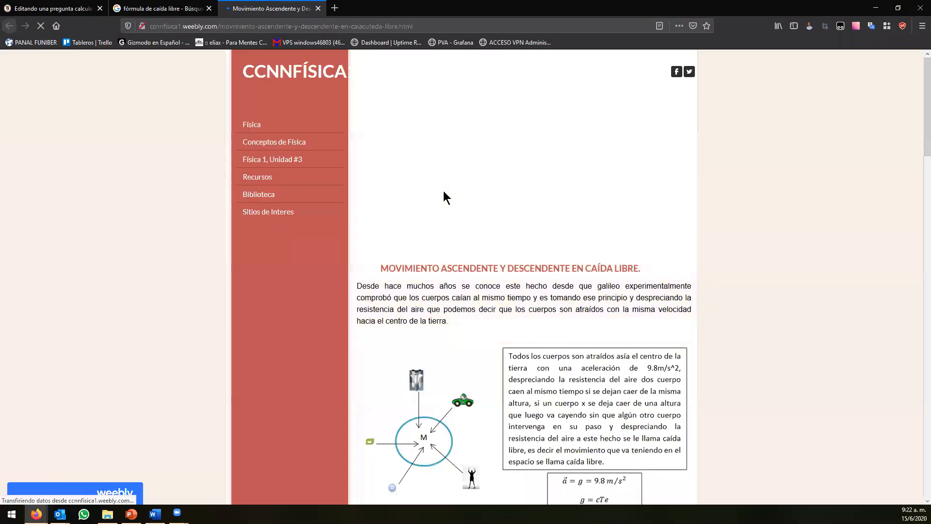
Step: Locate the free-fall equations on the source page, enlarge the page to 160%, and examine the formula image
{"action": "scroll", "coordinate": [577, 322], "scroll_direction": "down", "scroll_amount": 5}
{"action": "scroll", "coordinate": [573, 313], "scroll_direction": "down", "scroll_amount": 8}
{"action": "scroll", "coordinate": [538, 293], "scroll_direction": "up", "scroll_amount": 5}
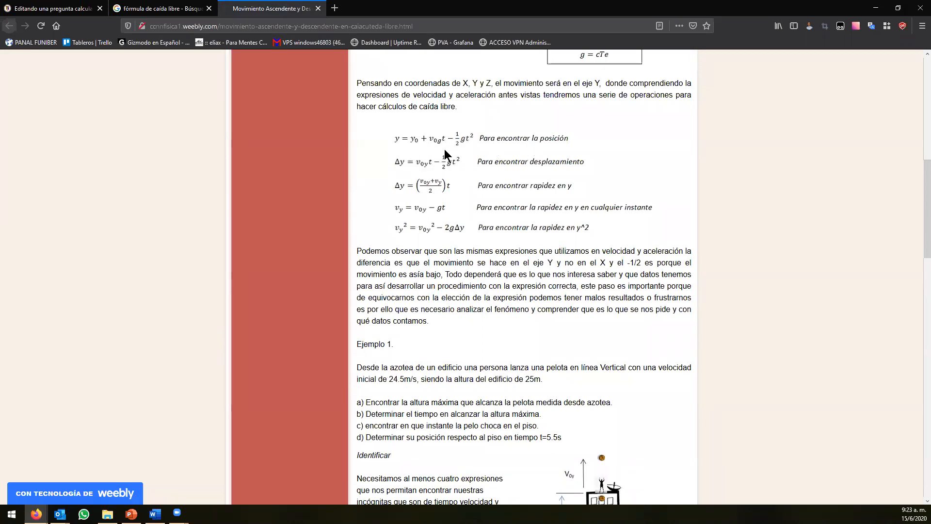
{"action": "scroll", "coordinate": [478, 166], "scroll_direction": "up", "scroll_amount": 6}
{"action": "left_click_drag", "start_coordinate": [405, 158], "coordinate": [758, 367]}
{"action": "left_click", "coordinate": [587, 367]}
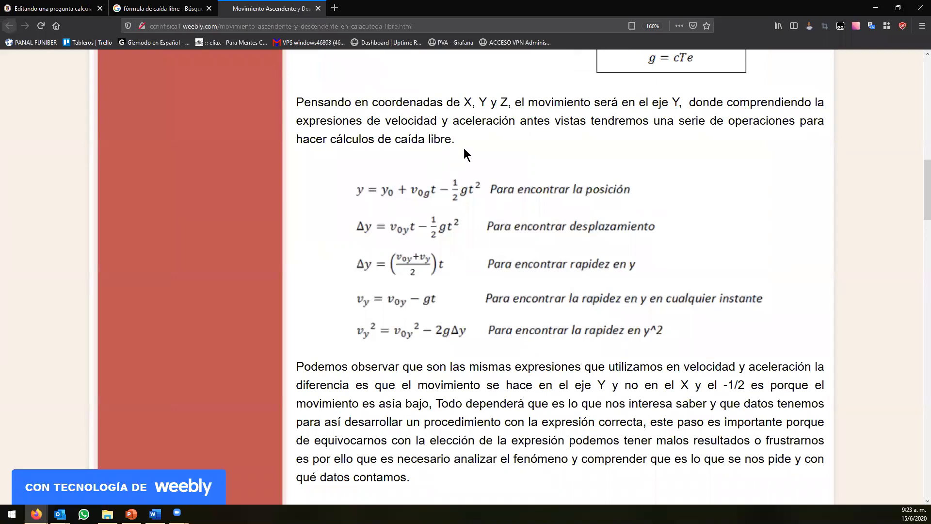
{"action": "left_click_drag", "start_coordinate": [654, 356], "coordinate": [586, 330]}
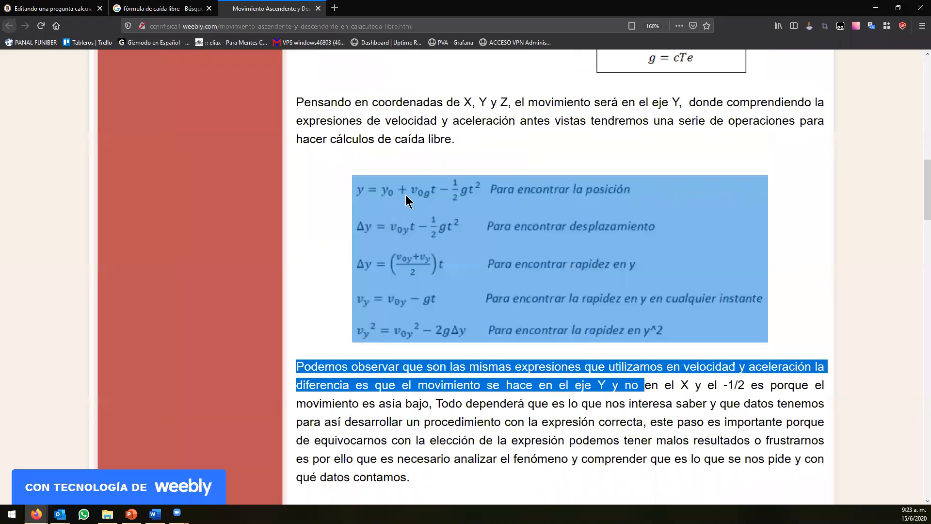
Step: Split the free-fall source page into its own browser window and place it side by side with the question editing page
{"action": "left_click_drag", "start_coordinate": [287, 9], "coordinate": [541, 127]}
{"action": "left_click_drag", "start_coordinate": [511, 6], "coordinate": [929, 210]}
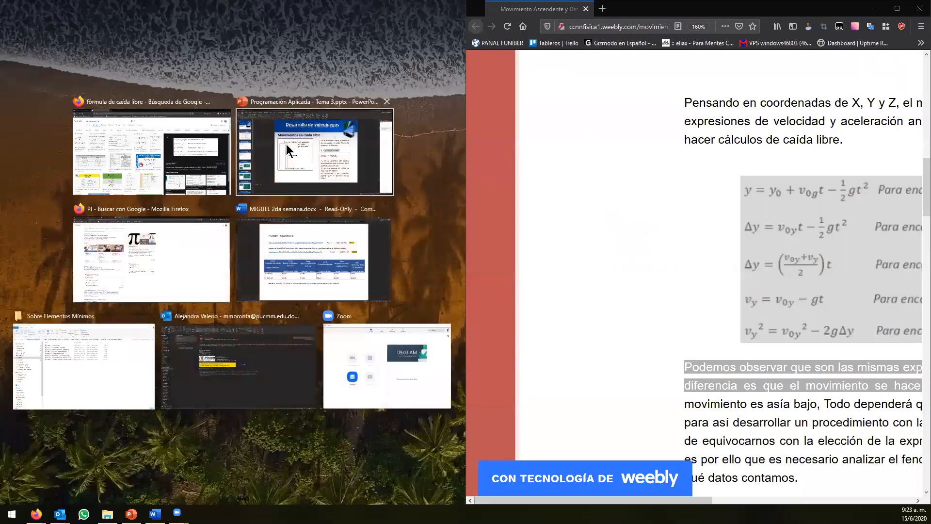
{"action": "left_click", "coordinate": [155, 146]}
{"action": "left_click", "coordinate": [102, 11]}
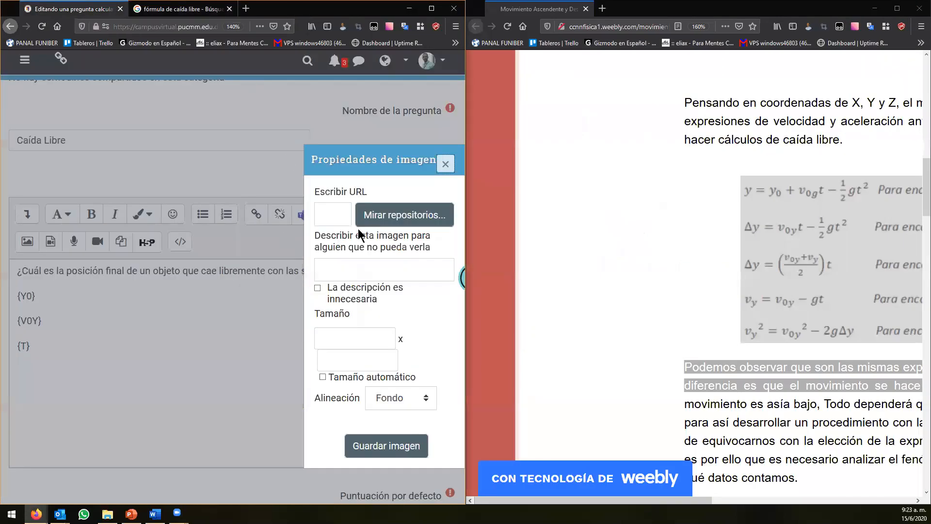
Step: Dismiss the image properties and add the line "Utilice la siguiente ecuación:" below the {T} wildcard in the question text
{"action": "left_click", "coordinate": [454, 168]}
{"action": "left_click", "coordinate": [112, 387]}
{"action": "type", "text": "Utili"}
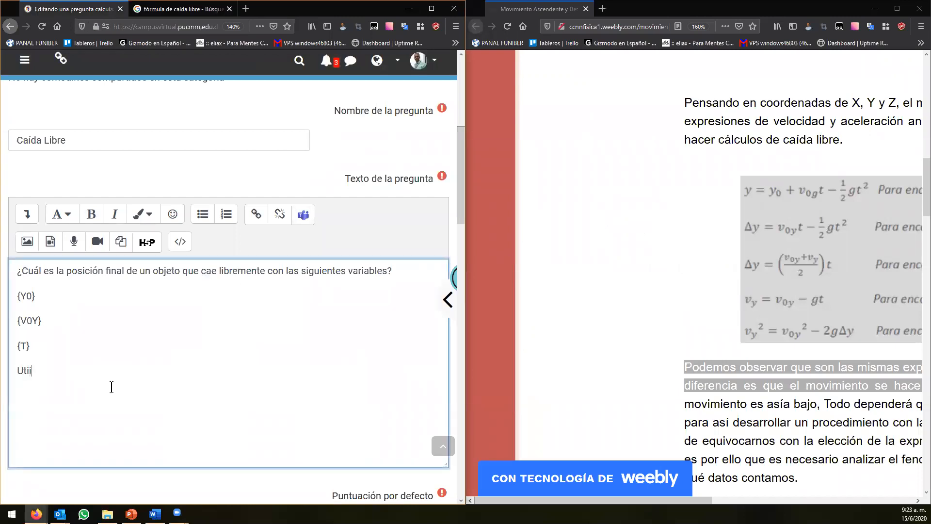
{"action": "type", "text": "ce la siguiente ecuación:"}
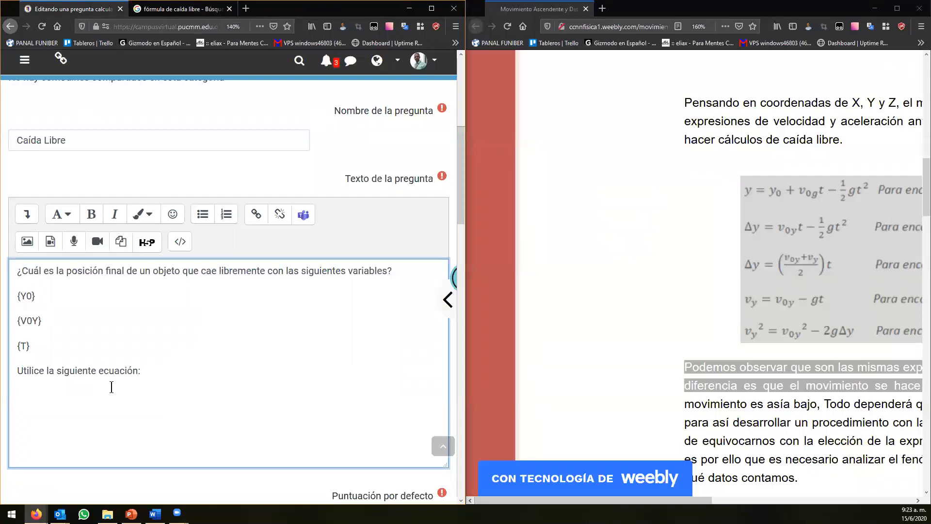
Step: Start a MathType equation in the question text with "y = y₀ +", writing the zero as a subscript
{"action": "left_click", "coordinate": [25, 216]}
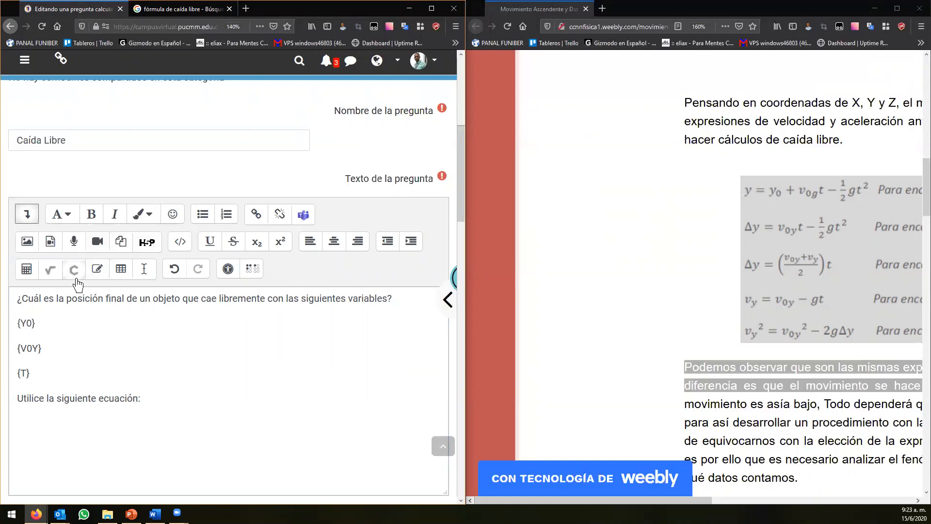
{"action": "left_click", "coordinate": [50, 269]}
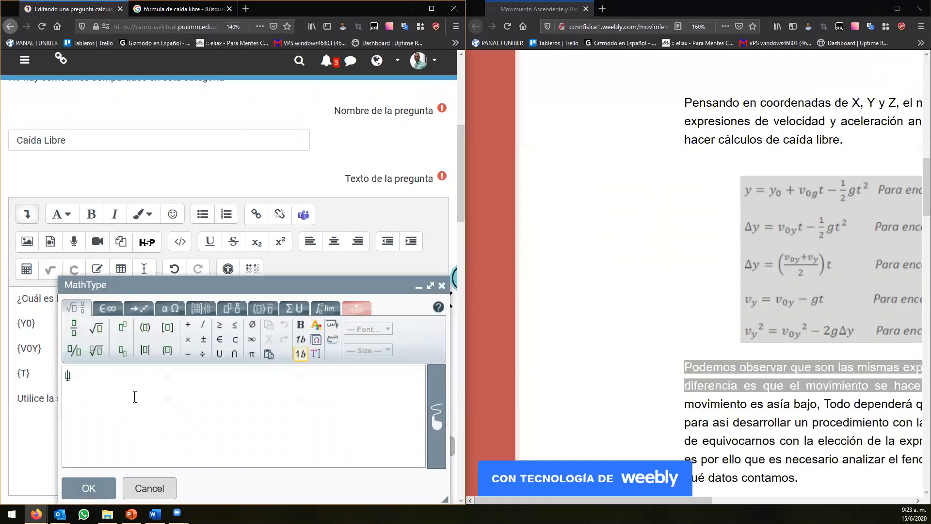
{"action": "type", "text": "y = y0"}
{"action": "key", "text": "shift+Left"}
{"action": "key", "text": "Right"}
{"action": "type", "text": "y"}
{"action": "left_click", "coordinate": [122, 349]}
{"action": "type", "text": "0"}
{"action": "key", "text": "Right"}
{"action": "type", "text": "+"}
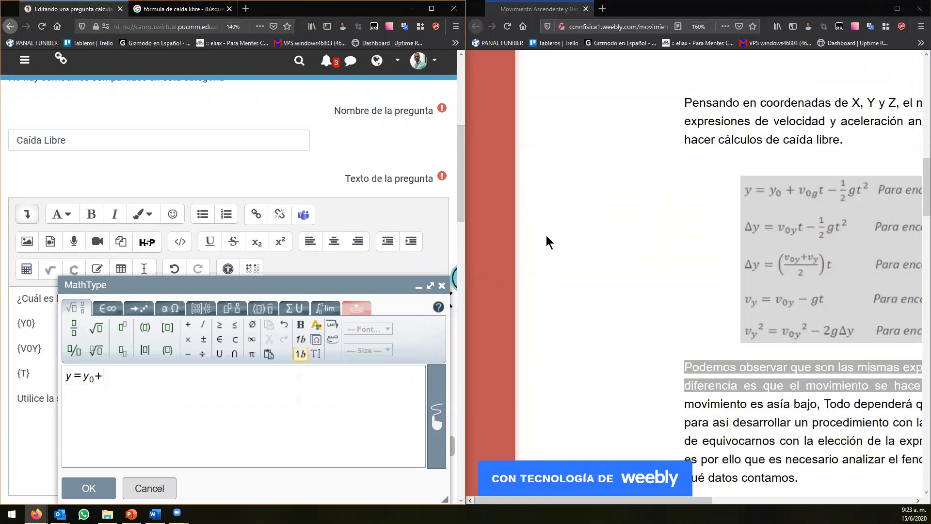
Step: Extend the equation with the initial velocity term v₀t followed by a minus sign
{"action": "type", "text": "v"}
{"action": "type", "text": "T"}
{"action": "key", "text": "BackSpace"}
{"action": "type", "text": "t"}
{"action": "type", "text": "-"}
Step: Complete the equation with the fraction 1/2 and gt², and insert it centred in the question text
{"action": "left_click", "coordinate": [74, 327]}
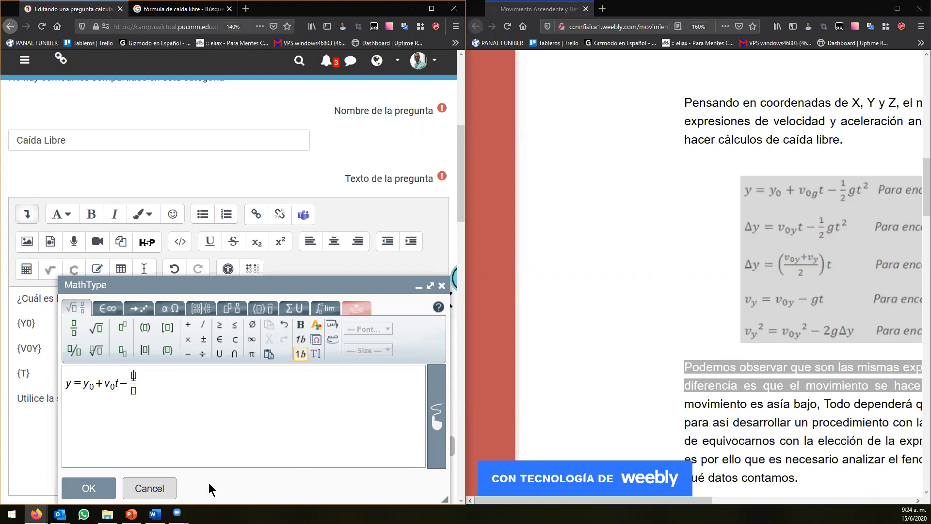
{"action": "type", "text": "1/2"}
{"action": "key", "text": "Right"}
{"action": "type", "text": "g"}
{"action": "left_click", "coordinate": [121, 329]}
{"action": "left_click", "coordinate": [228, 408]}
{"action": "left_click", "coordinate": [99, 487]}
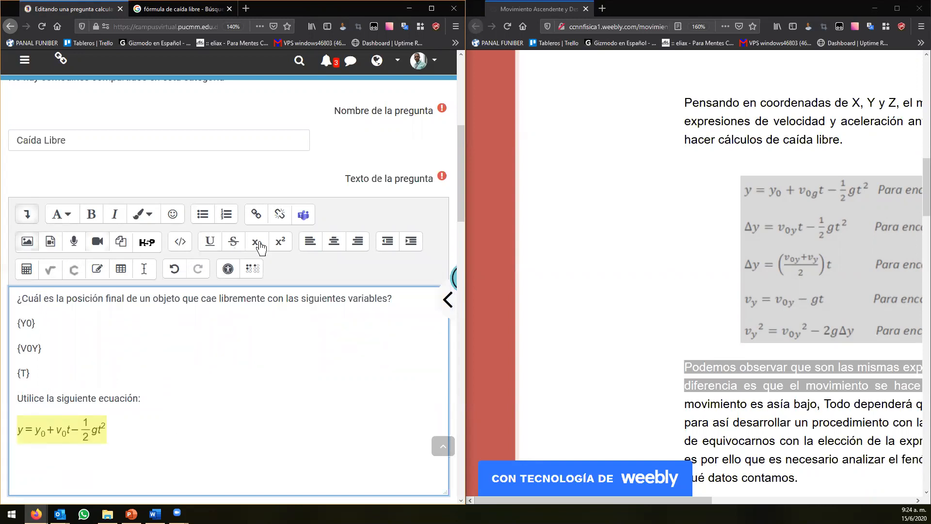
{"action": "left_click", "coordinate": [331, 246]}
{"action": "left_click", "coordinate": [42, 348]}
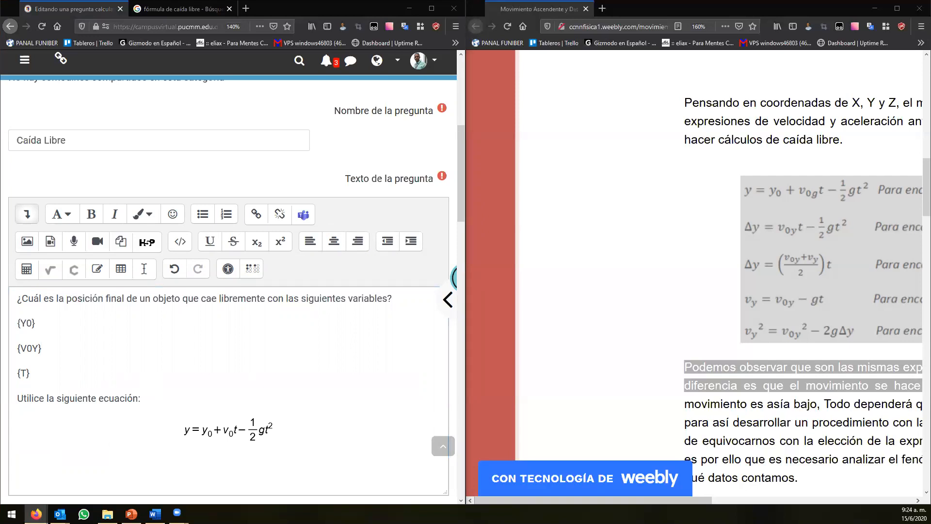
{"action": "left_click_drag", "start_coordinate": [31, 323], "coordinate": [17, 323]}
{"action": "left_click", "coordinate": [48, 347]}
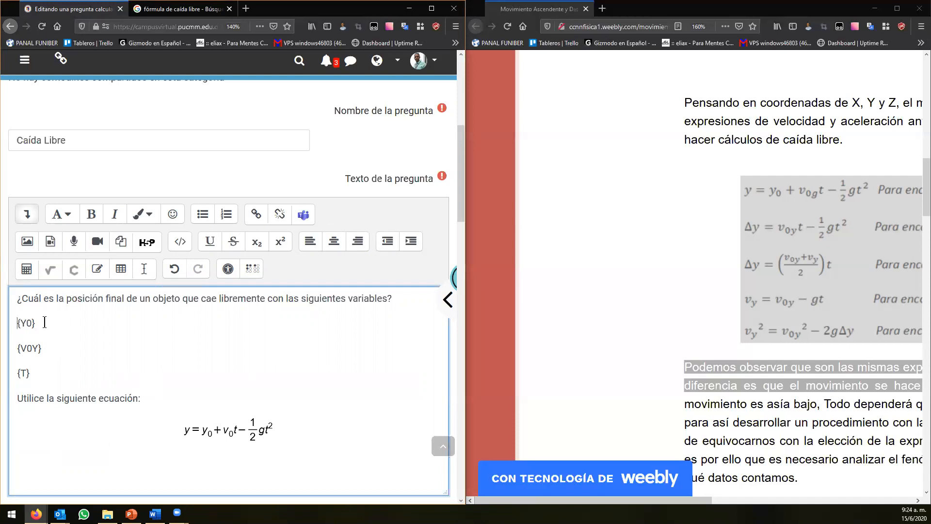
{"action": "left_click_drag", "start_coordinate": [36, 323], "coordinate": [12, 344]}
{"action": "left_click_drag", "start_coordinate": [32, 374], "coordinate": [17, 374]}
{"action": "left_click", "coordinate": [38, 373]}
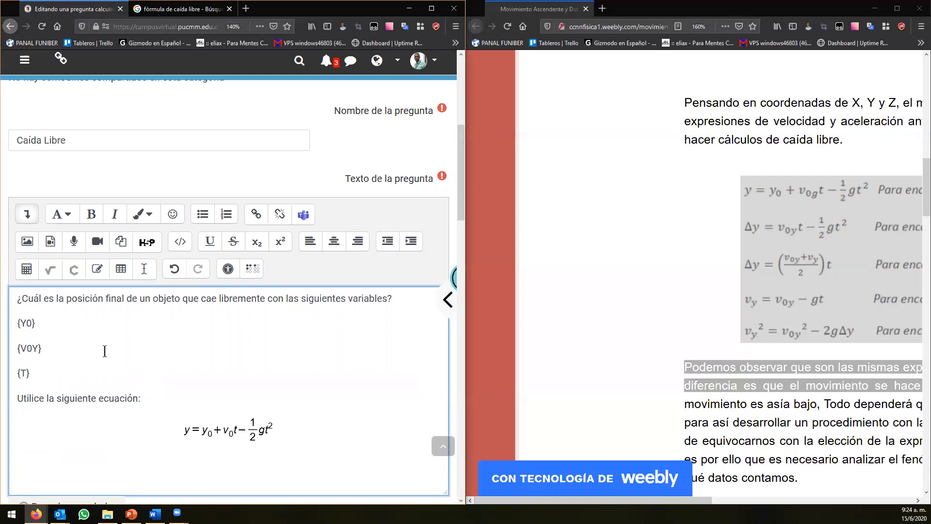
Step: Label the wildcards in the question text with "y0=" before {Y0}, "v0=" before {V0Y} and "t=" before {T}
{"action": "type", "text": "y0:"}
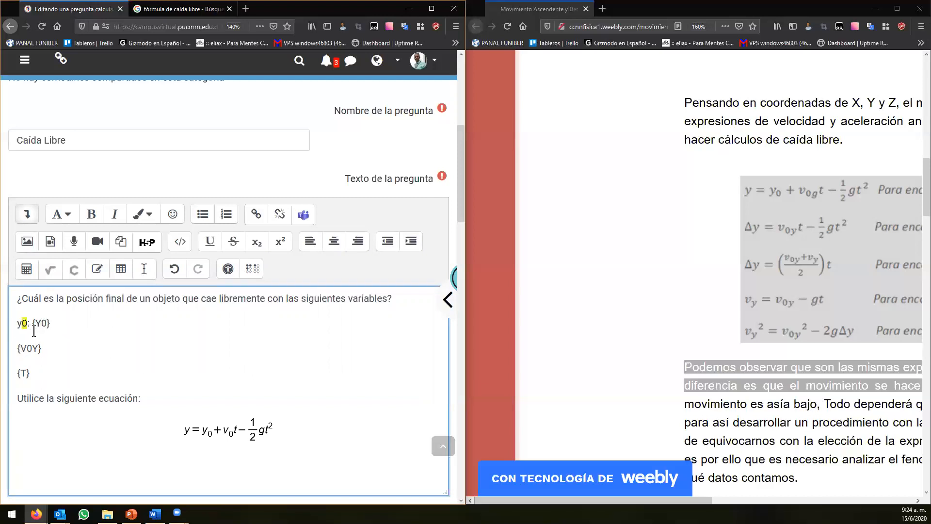
{"action": "left_click", "coordinate": [29, 324]}
{"action": "key", "text": "BackSpace"}
{"action": "type", "text": "="}
{"action": "type", "text": "v0="}
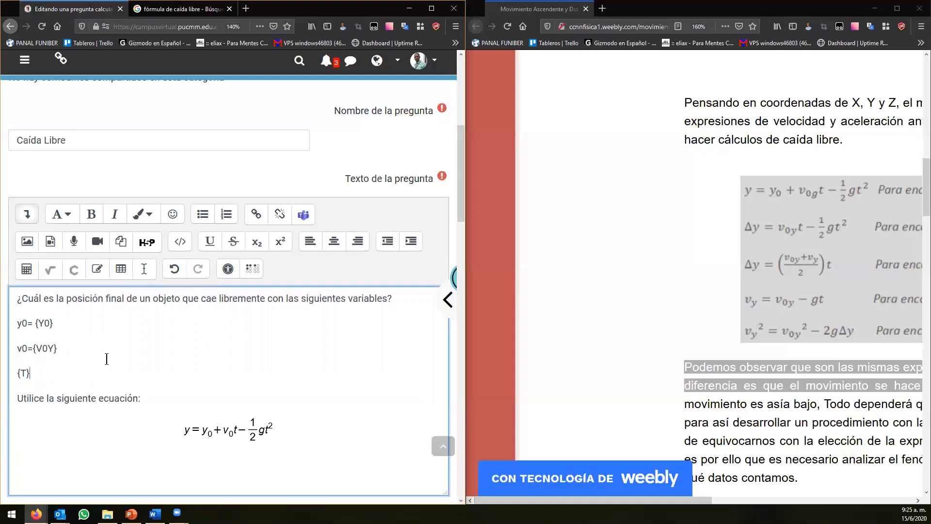
{"action": "type", "text": "t="}
Step: Format the zeros in the y0 and v0 labels as subscripts
{"action": "mouse_move", "coordinate": [34, 324]}
{"action": "left_mouse_down"}
{"action": "mouse_move", "coordinate": [54, 324]}
{"action": "mouse_move", "coordinate": [23, 323]}
{"action": "left_mouse_up"}
{"action": "left_click", "coordinate": [256, 242]}
{"action": "left_click_drag", "start_coordinate": [22, 349], "coordinate": [26, 350]}
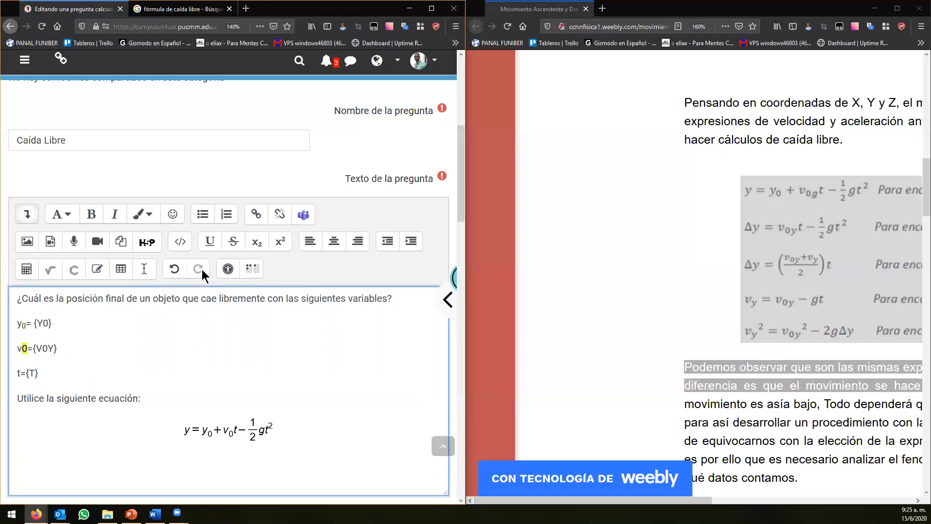
{"action": "left_click", "coordinate": [256, 242]}
{"action": "left_click", "coordinate": [40, 377]}
Step: Minimise the source page window and enlarge the question editing window to fill the screen
{"action": "scroll", "coordinate": [104, 369], "scroll_direction": "down", "scroll_amount": 4}
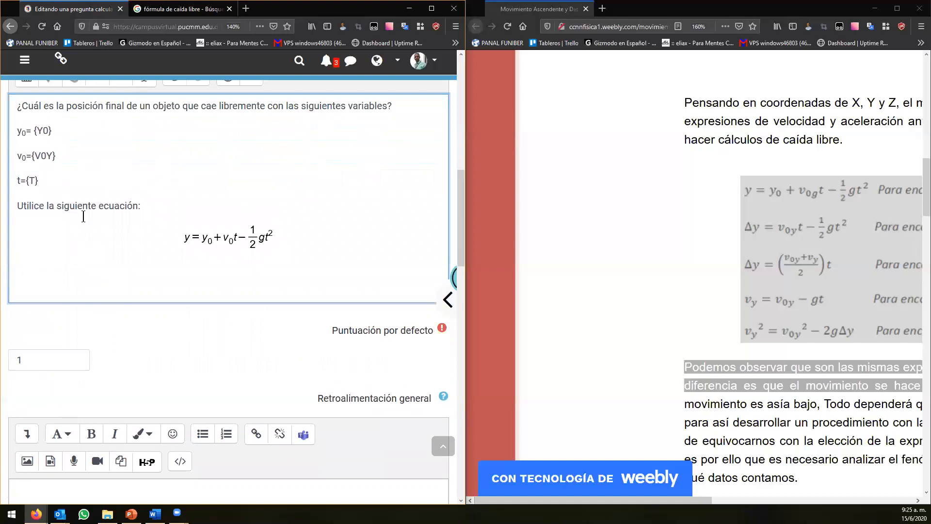
{"action": "scroll", "coordinate": [83, 217], "scroll_direction": "up", "scroll_amount": 1}
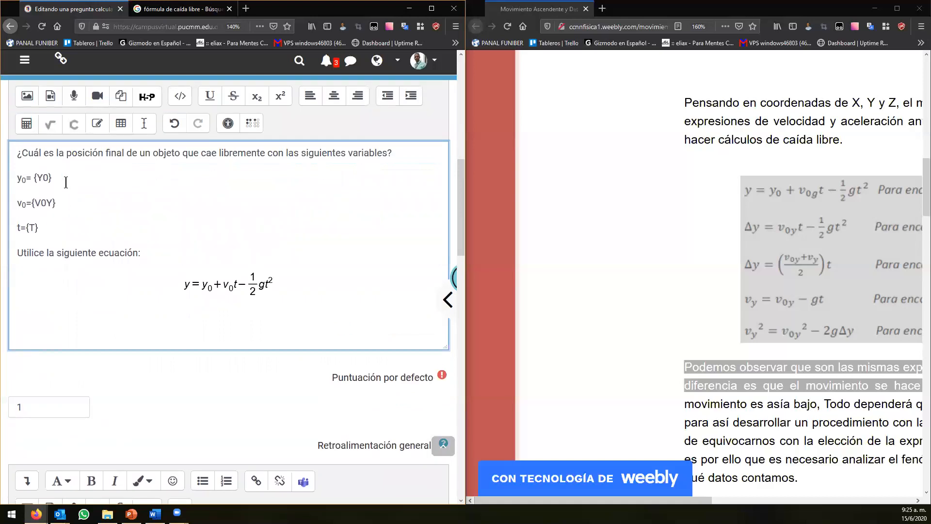
{"action": "scroll", "coordinate": [144, 366], "scroll_direction": "down", "scroll_amount": 5}
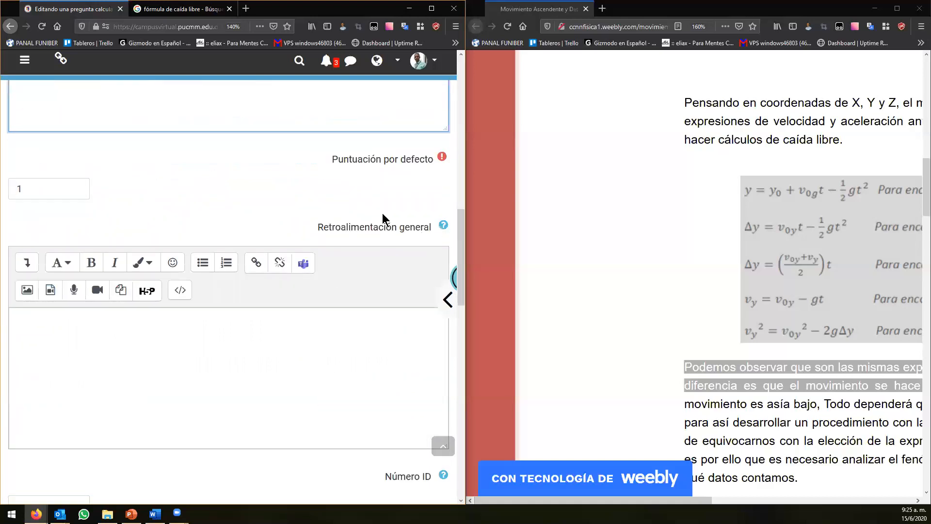
{"action": "key", "text": "ctrl+minus"}
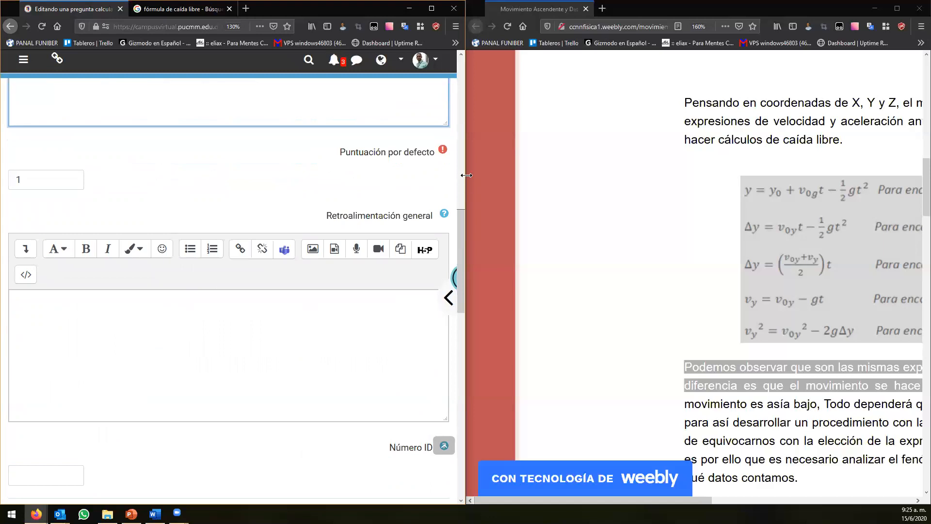
{"action": "left_click_drag", "start_coordinate": [466, 175], "coordinate": [655, 177]}
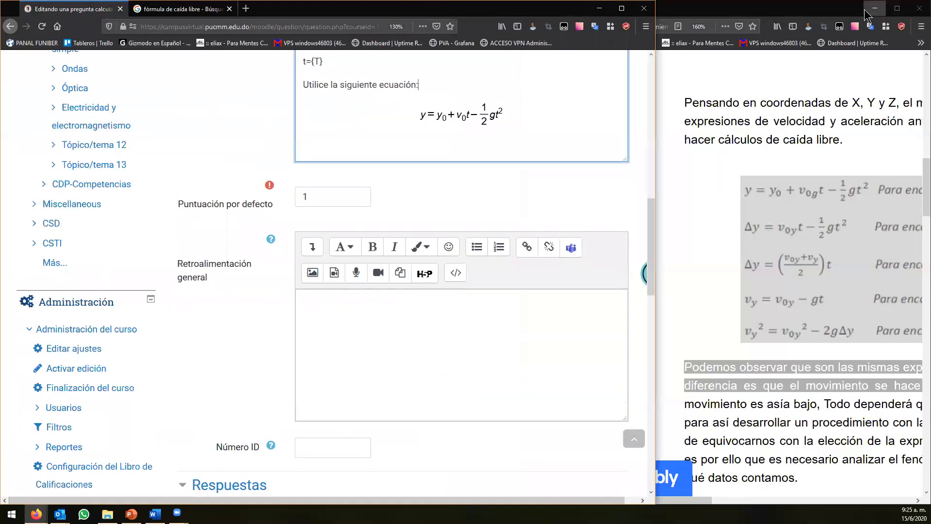
{"action": "left_click", "coordinate": [766, 27]}
{"action": "left_click", "coordinate": [875, 8]}
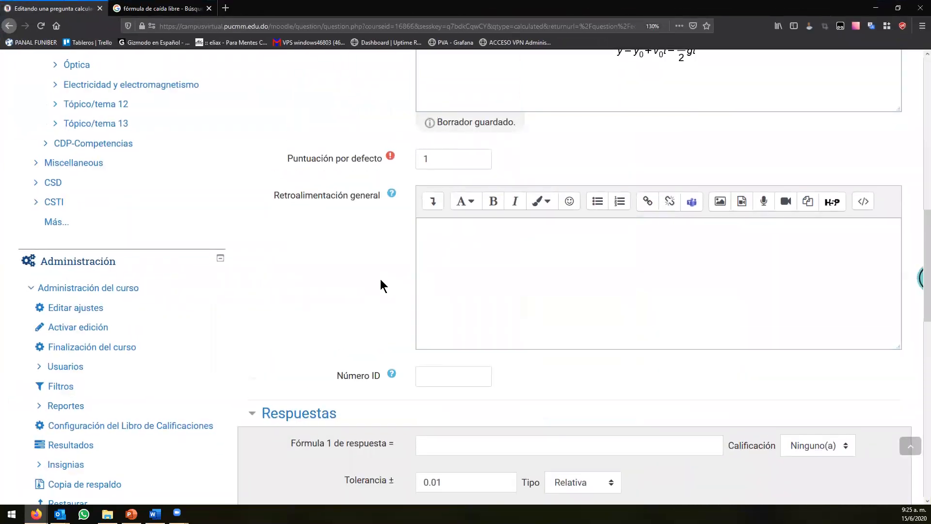
Step: Review the variables in the question text and locate the first answer formula under Respuestas
{"action": "scroll", "coordinate": [376, 275], "scroll_direction": "up", "scroll_amount": 4}
{"action": "scroll", "coordinate": [376, 276], "scroll_direction": "up", "scroll_amount": 1, "text": "ctrl"}
{"action": "left_click", "coordinate": [459, 284]}
{"action": "left_click_drag", "start_coordinate": [459, 284], "coordinate": [424, 232]}
{"action": "left_click", "coordinate": [532, 264]}
{"action": "left_click", "coordinate": [371, 281]}
{"action": "scroll", "coordinate": [372, 281], "scroll_direction": "down", "scroll_amount": 5}
{"action": "scroll", "coordinate": [368, 284], "scroll_direction": "down", "scroll_amount": 7}
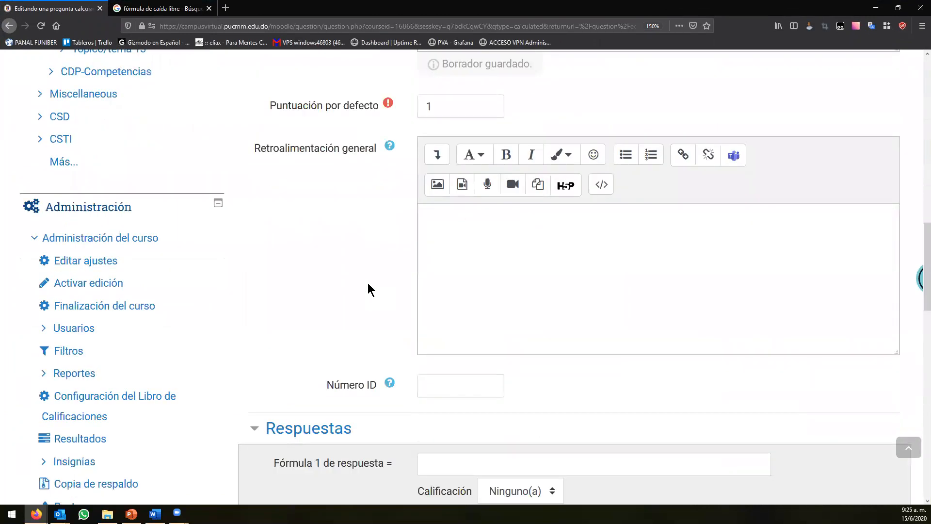
{"action": "scroll", "coordinate": [370, 283], "scroll_direction": "down", "scroll_amount": 2}
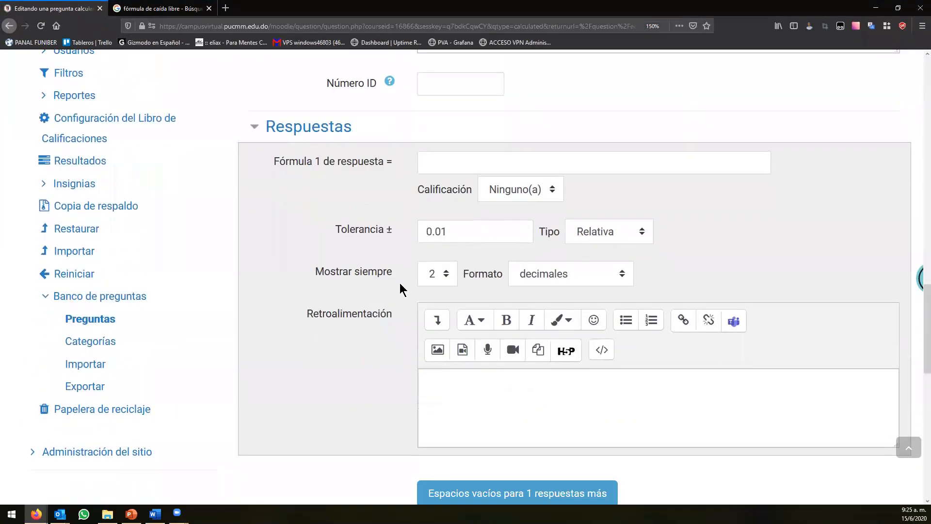
{"action": "left_click_drag", "start_coordinate": [278, 126], "coordinate": [387, 122]}
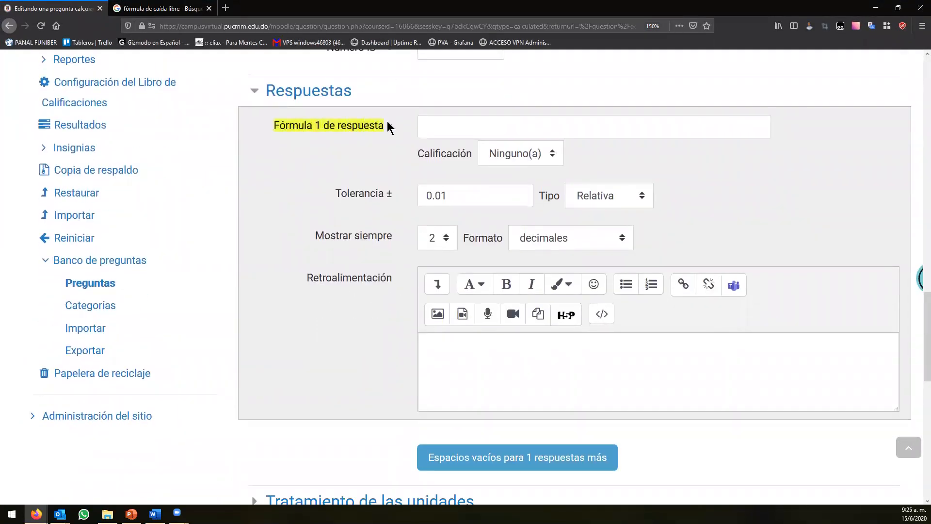
Step: Check the wildcards in the question text and begin the first answer formula with {Y0}
{"action": "left_click", "coordinate": [473, 128]}
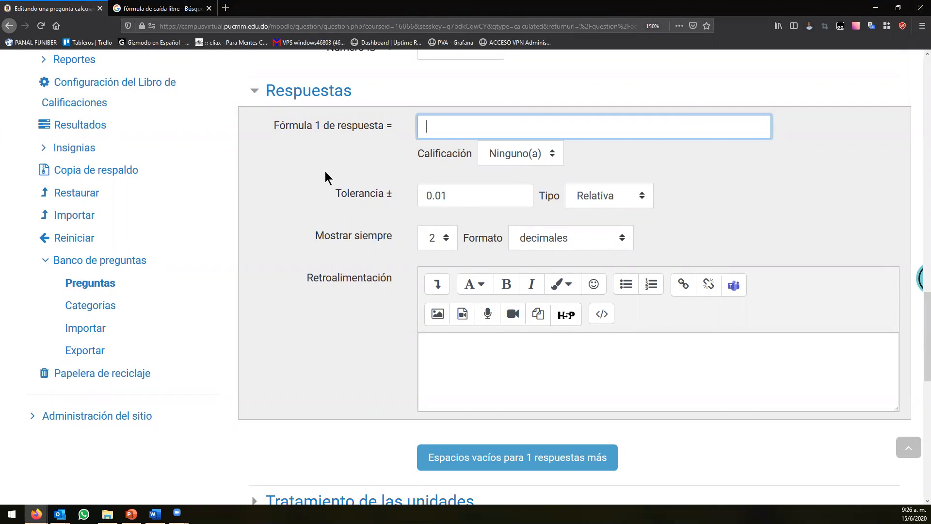
{"action": "scroll", "coordinate": [325, 171], "scroll_direction": "up", "scroll_amount": 8}
{"action": "scroll", "coordinate": [331, 176], "scroll_direction": "down", "scroll_amount": 5}
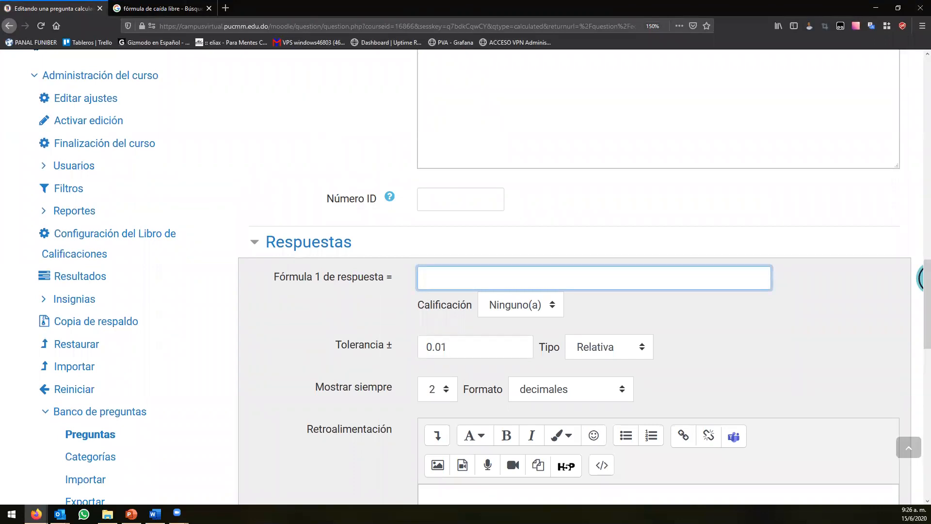
{"action": "key", "text": "alt+Tab"}
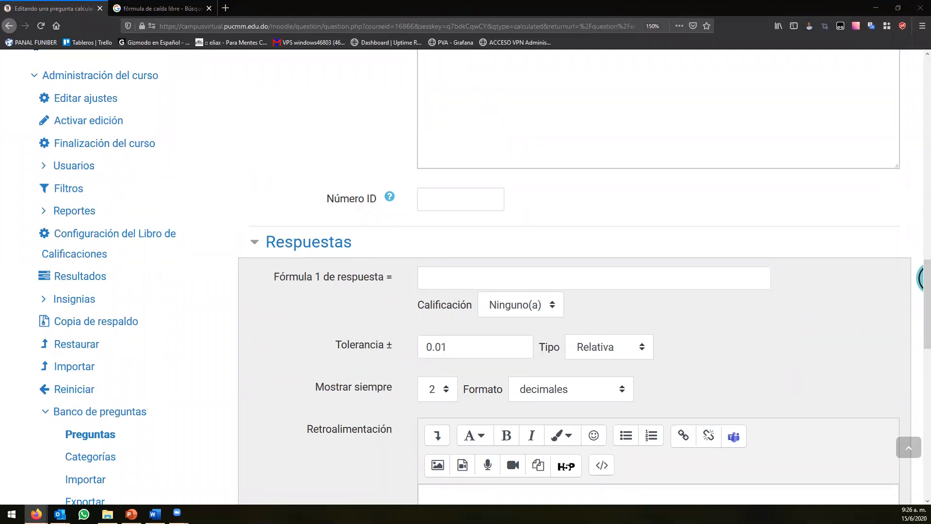
{"action": "key", "text": "alt+Tab"}
{"action": "scroll", "coordinate": [339, 263], "scroll_direction": "up", "scroll_amount": 5}
{"action": "double_click", "coordinate": [456, 82]}
{"action": "left_click", "coordinate": [353, 217]}
{"action": "scroll", "coordinate": [353, 218], "scroll_direction": "down", "scroll_amount": 10}
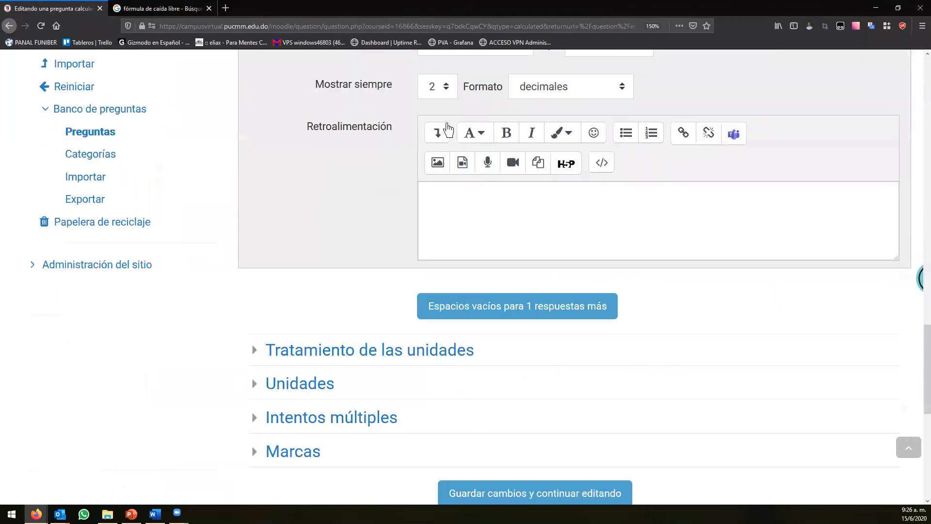
{"action": "scroll", "coordinate": [456, 194], "scroll_direction": "up", "scroll_amount": 3}
{"action": "left_click", "coordinate": [485, 204]}
{"action": "type", "text": "{"}
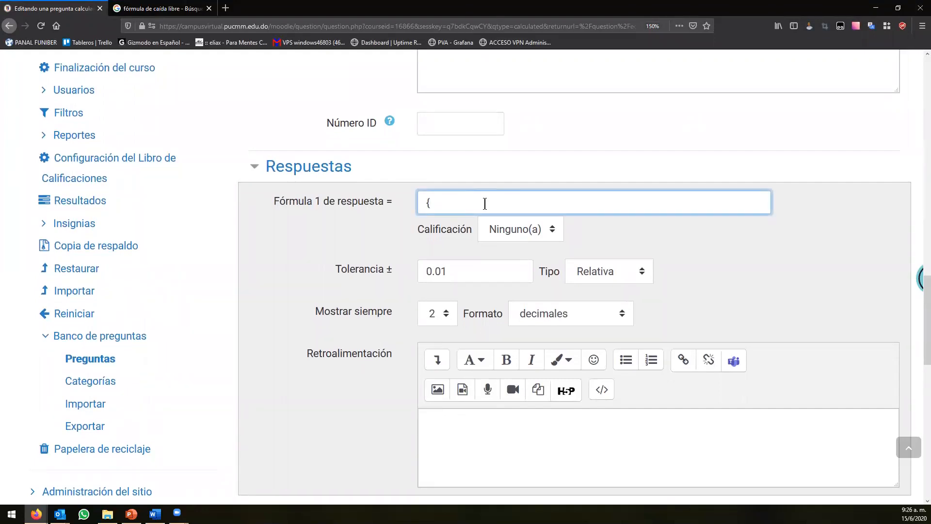
{"action": "type", "text": "Y0}"}
Step: Check the velocity wildcard's name in the question text and extend the first answer formula with +{V0Y}
{"action": "scroll", "coordinate": [356, 188], "scroll_direction": "up", "scroll_amount": 8}
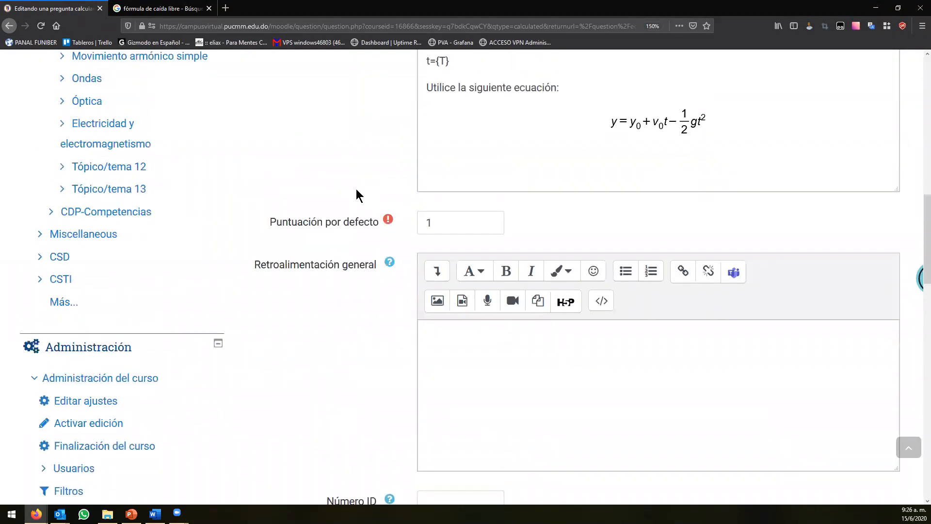
{"action": "scroll", "coordinate": [407, 149], "scroll_direction": "up", "scroll_amount": 3}
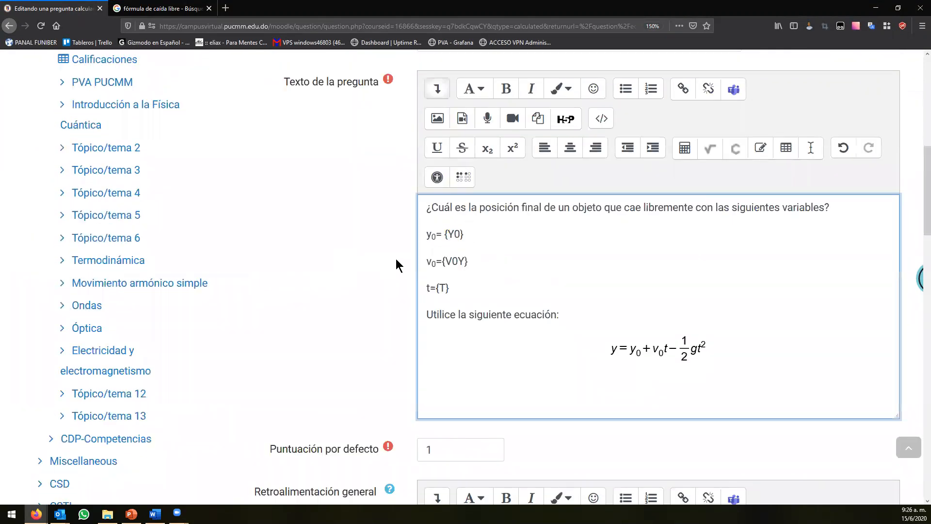
{"action": "scroll", "coordinate": [396, 258], "scroll_direction": "down", "scroll_amount": 10}
{"action": "scroll", "coordinate": [400, 260], "scroll_direction": "down", "scroll_amount": 3}
{"action": "scroll", "coordinate": [465, 192], "scroll_direction": "up", "scroll_amount": 4}
{"action": "left_click", "coordinate": [504, 199]}
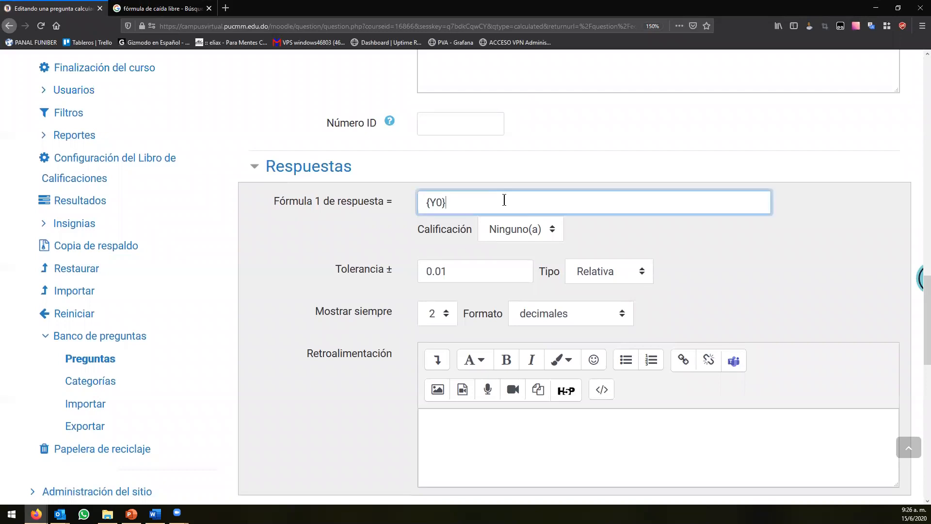
{"action": "type", "text": "+{V0"}
{"action": "scroll", "coordinate": [415, 225], "scroll_direction": "up", "scroll_amount": 15}
{"action": "left_click", "coordinate": [429, 285]}
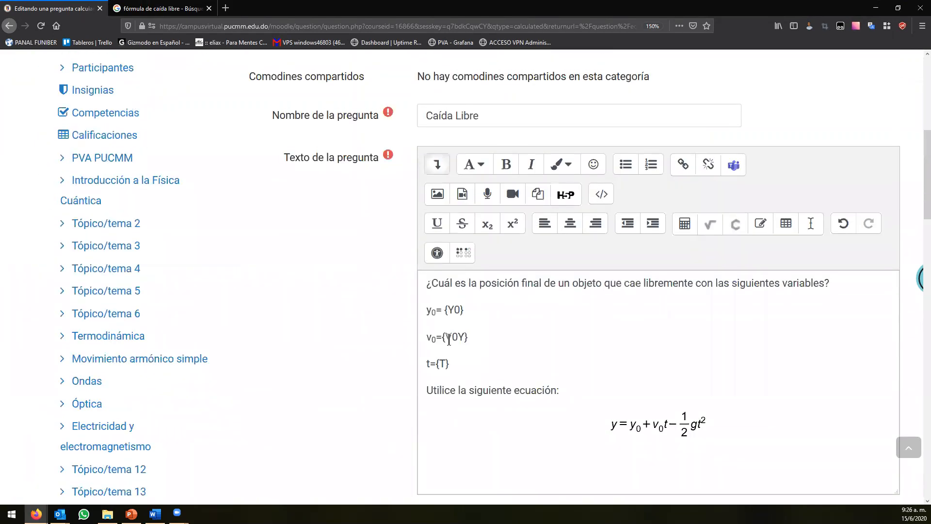
{"action": "scroll", "coordinate": [365, 287], "scroll_direction": "down", "scroll_amount": 15}
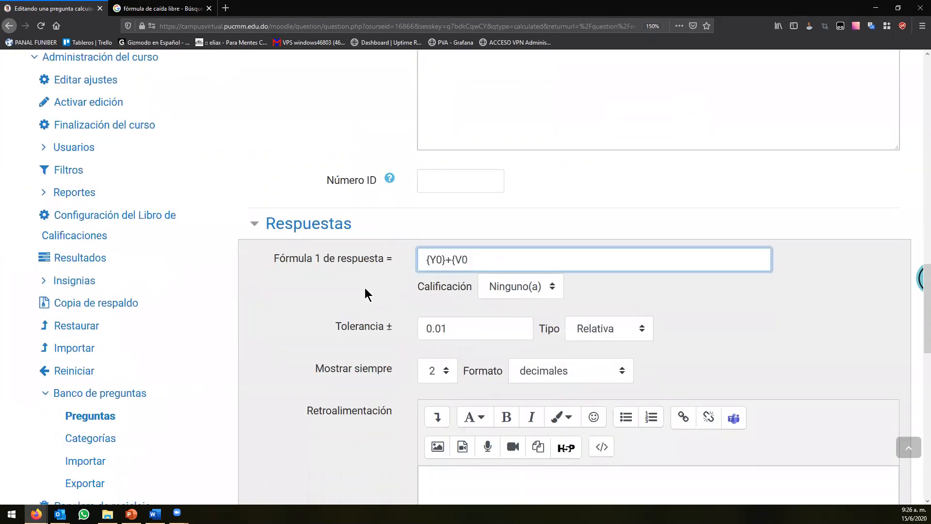
{"action": "scroll", "coordinate": [364, 287], "scroll_direction": "down", "scroll_amount": 2}
{"action": "type", "text": "Y}"}
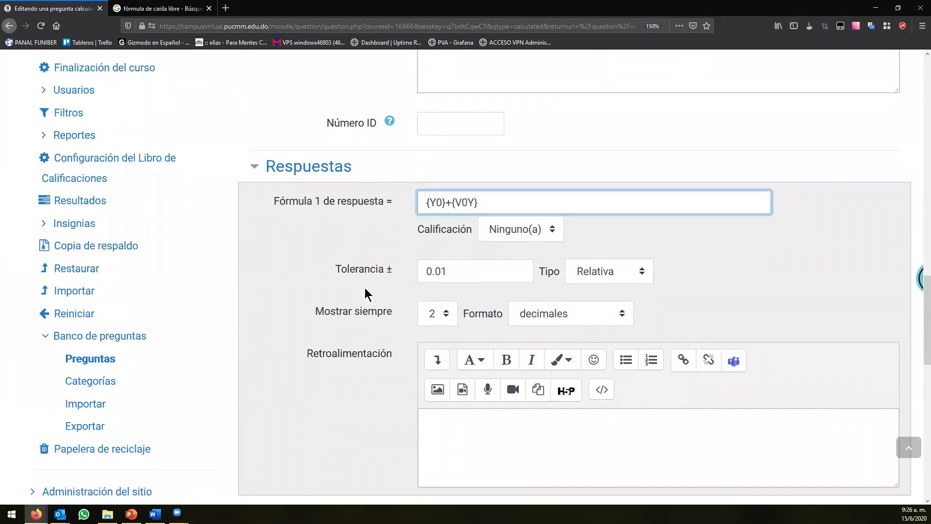
Step: Check the time wildcard's name in the question text and extend the first answer formula with *{T}
{"action": "type", "text": "*"}
{"action": "scroll", "coordinate": [383, 291], "scroll_direction": "up", "scroll_amount": 15}
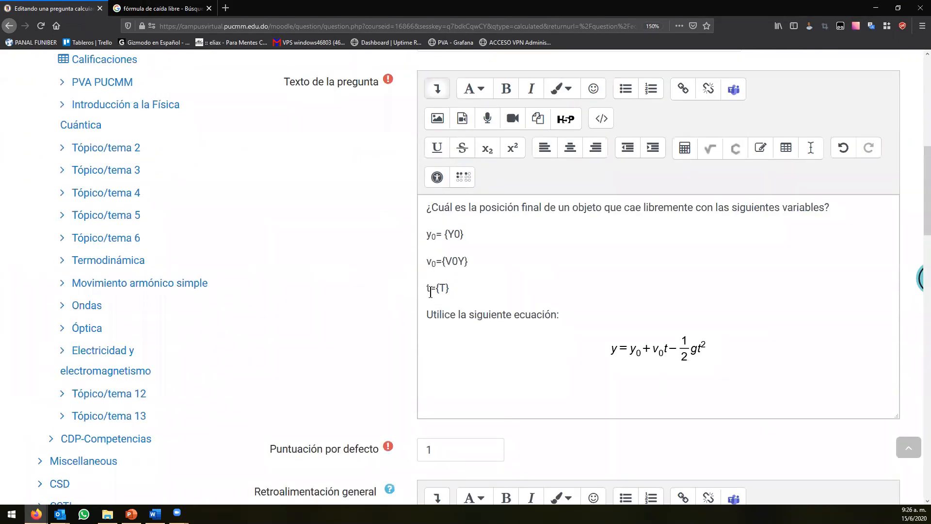
{"action": "scroll", "coordinate": [350, 327], "scroll_direction": "down", "scroll_amount": 15}
{"action": "type", "text": "{T}"}
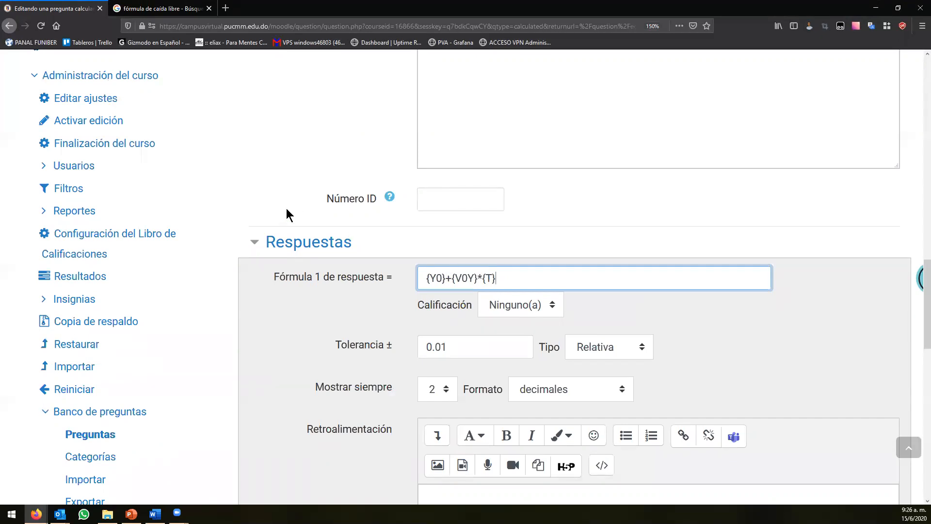
Step: Append +()/2 to the first answer formula for the half-gravity term
{"action": "type", "text": "+0.5"}
{"action": "key", "text": "BackSpace"}
{"action": "key", "text": "BackSpace"}
{"action": "key", "text": "BackSpace"}
{"action": "type", "text": "()/2"}
Step: Review the free-fall equation in the question text, focusing on its gravity term
{"action": "scroll", "coordinate": [393, 247], "scroll_direction": "up", "scroll_amount": 10}
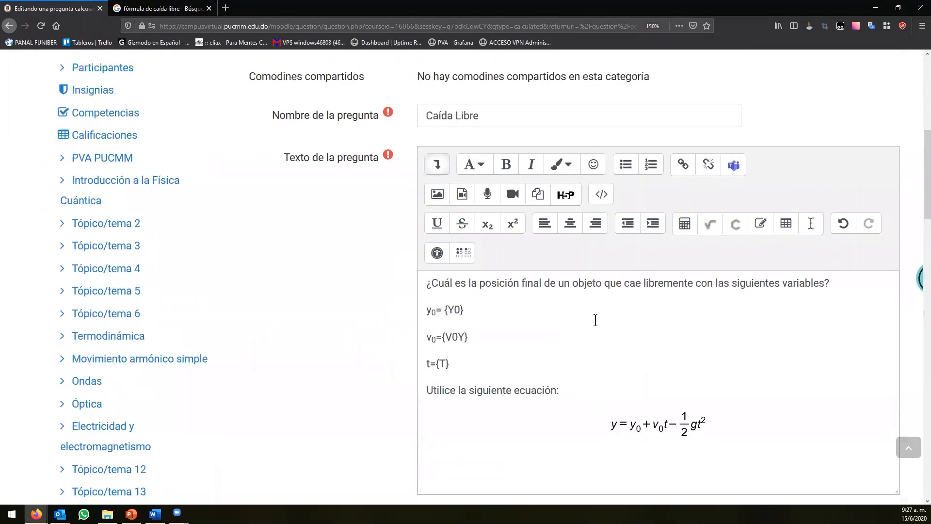
{"action": "scroll", "coordinate": [663, 398], "scroll_direction": "down", "scroll_amount": 3}
{"action": "left_click", "coordinate": [663, 357]}
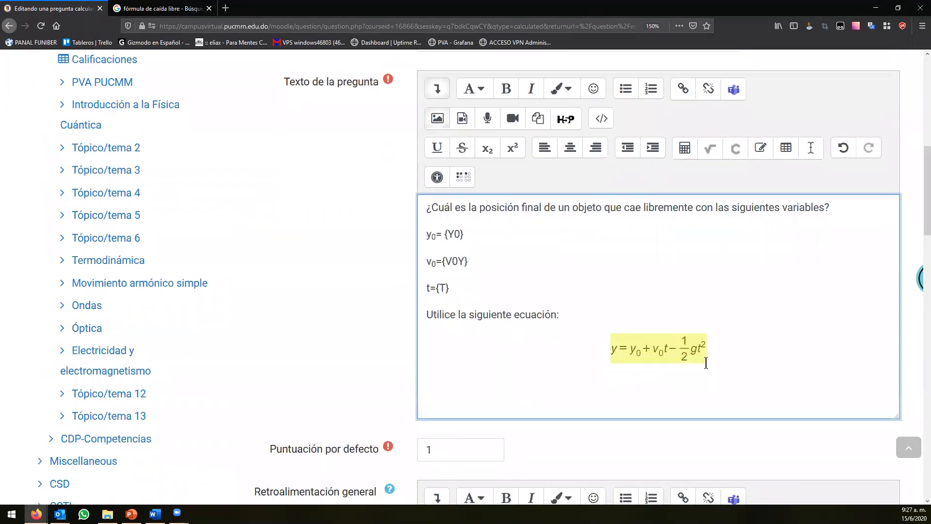
{"action": "left_click", "coordinate": [640, 366]}
{"action": "left_click", "coordinate": [671, 353]}
{"action": "left_click", "coordinate": [603, 313]}
{"action": "left_click", "coordinate": [381, 286]}
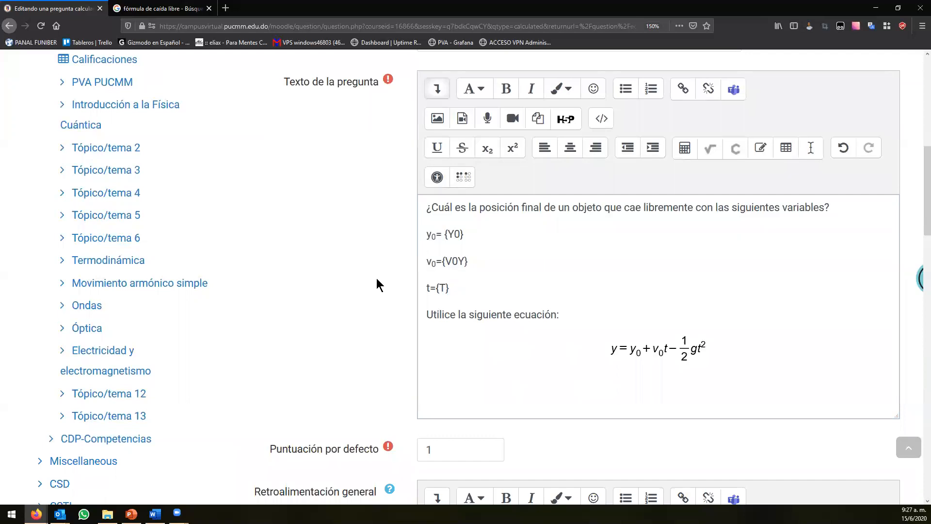
Step: Fill the empty parentheses of the first answer formula with -9.8 * {T}, checking the wildcards in the question text
{"action": "scroll", "coordinate": [376, 276], "scroll_direction": "down", "scroll_amount": 10}
{"action": "left_click", "coordinate": [522, 203]}
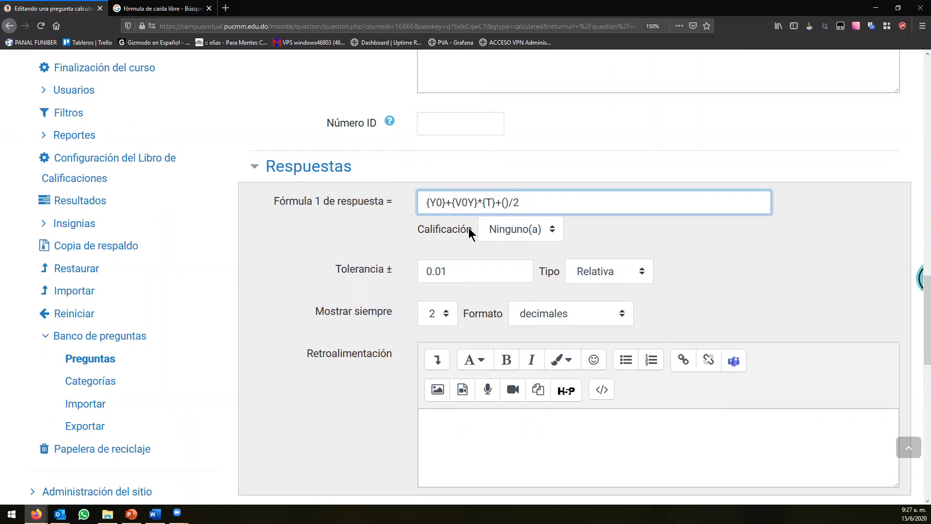
{"action": "scroll", "coordinate": [383, 226], "scroll_direction": "up", "scroll_amount": 10}
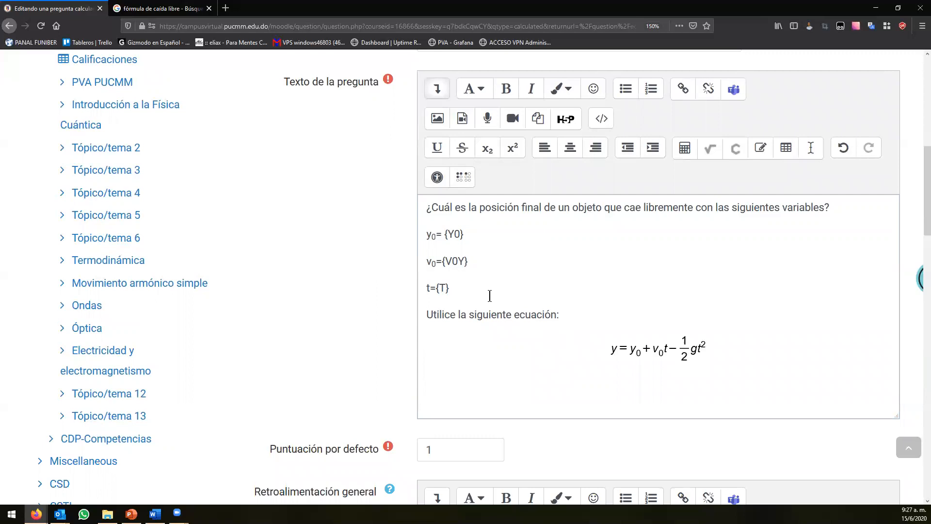
{"action": "scroll", "coordinate": [376, 289], "scroll_direction": "down", "scroll_amount": 10}
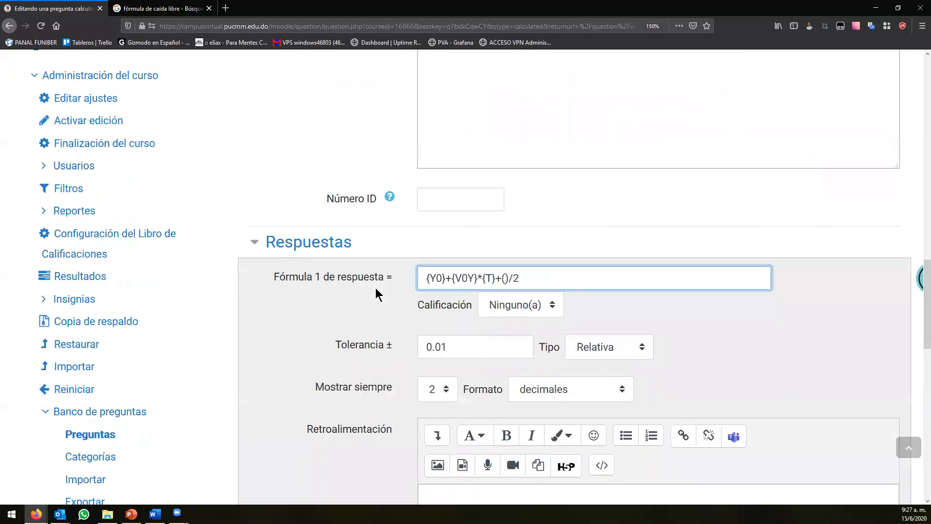
{"action": "type", "text": "-9.8"}
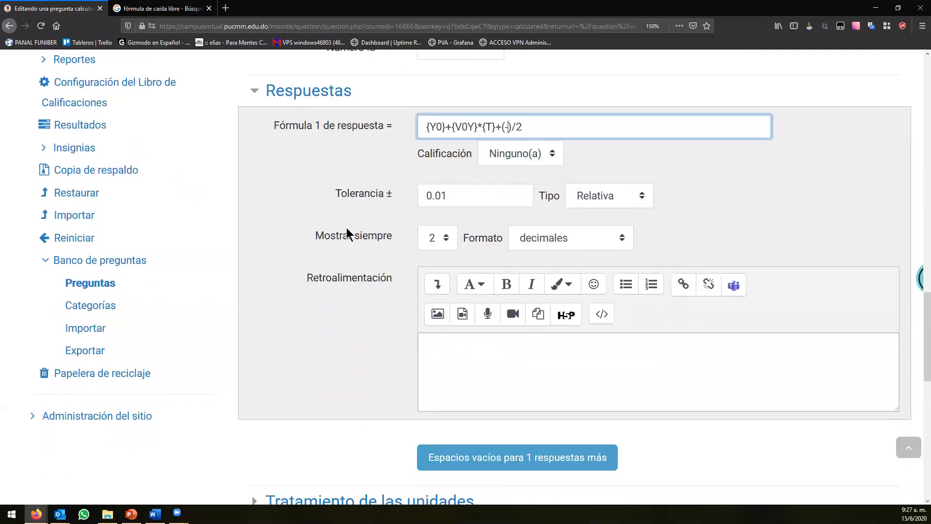
{"action": "type", "text": " *"}
{"action": "scroll", "coordinate": [345, 226], "scroll_direction": "up", "scroll_amount": 4}
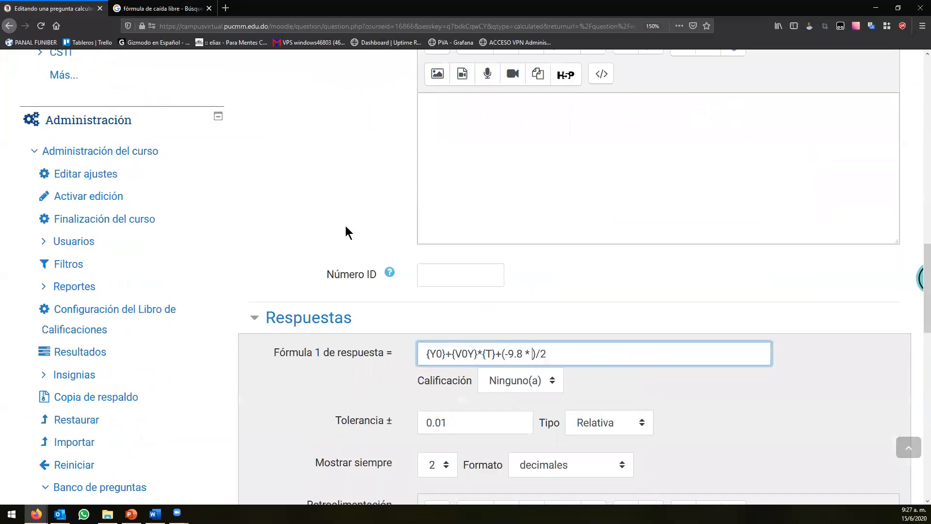
{"action": "scroll", "coordinate": [345, 226], "scroll_direction": "down", "scroll_amount": 2}
{"action": "type", "text": "{T}"}
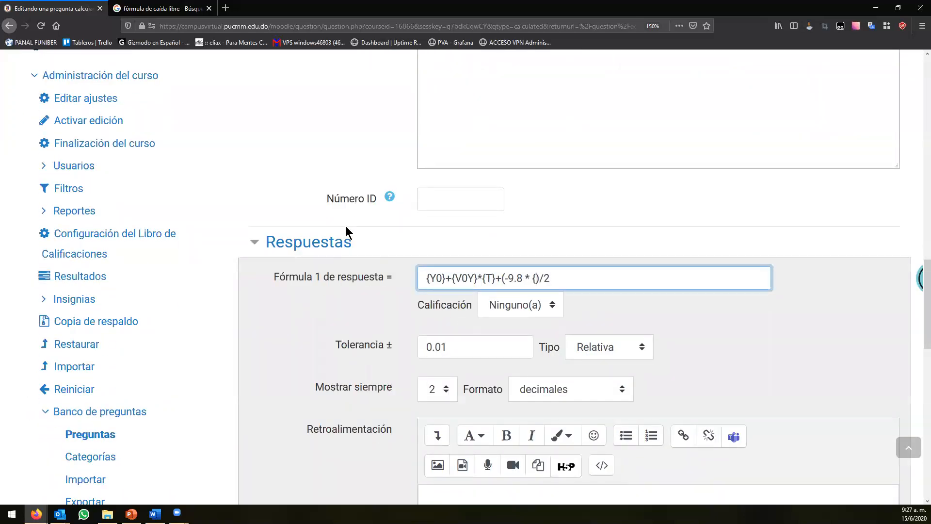
Step: Review the terms of the first answer formula by highlighting them
{"action": "key", "text": "shift+Left"}
{"action": "key", "text": "shift+Left"}
{"action": "key", "text": "shift+Left"}
{"action": "left_click_drag", "start_coordinate": [562, 277], "coordinate": [410, 281]}
{"action": "left_click", "coordinate": [631, 284]}
{"action": "left_click_drag", "start_coordinate": [564, 278], "coordinate": [445, 278]}
{"action": "left_click_drag", "start_coordinate": [612, 284], "coordinate": [424, 287]}
{"action": "left_click", "coordinate": [611, 283]}
Step: Search the web in a new browser tab for "moodle funciones matemáticas preguntas calculadas"
{"action": "left_click", "coordinate": [148, 15]}
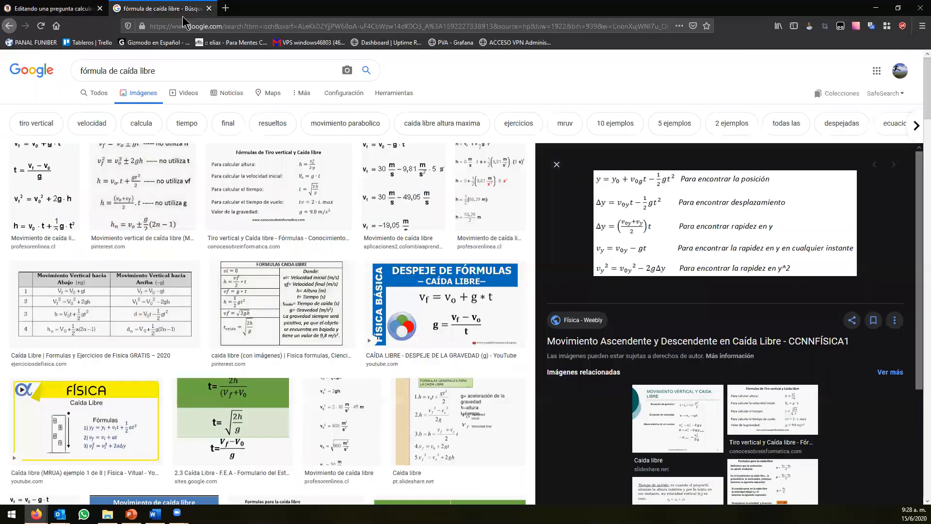
{"action": "left_click", "coordinate": [225, 9]}
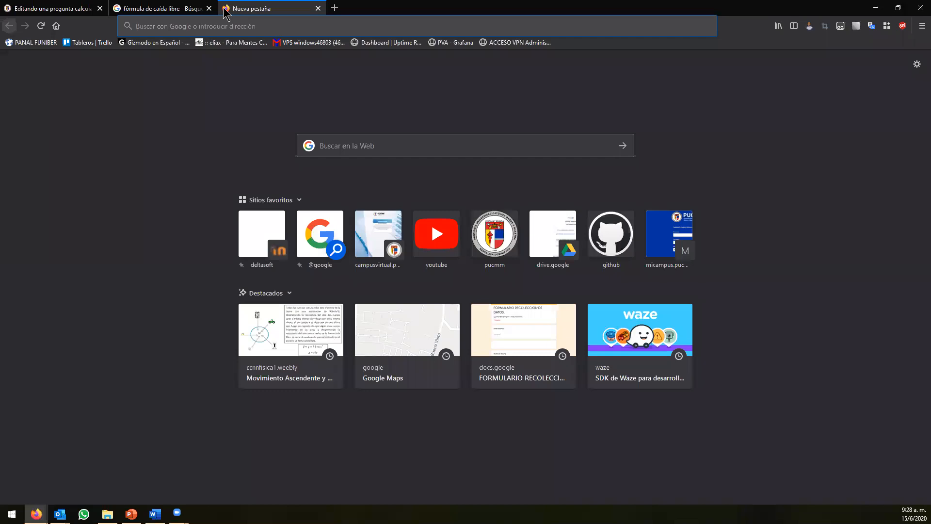
{"action": "type", "text": "moodl"}
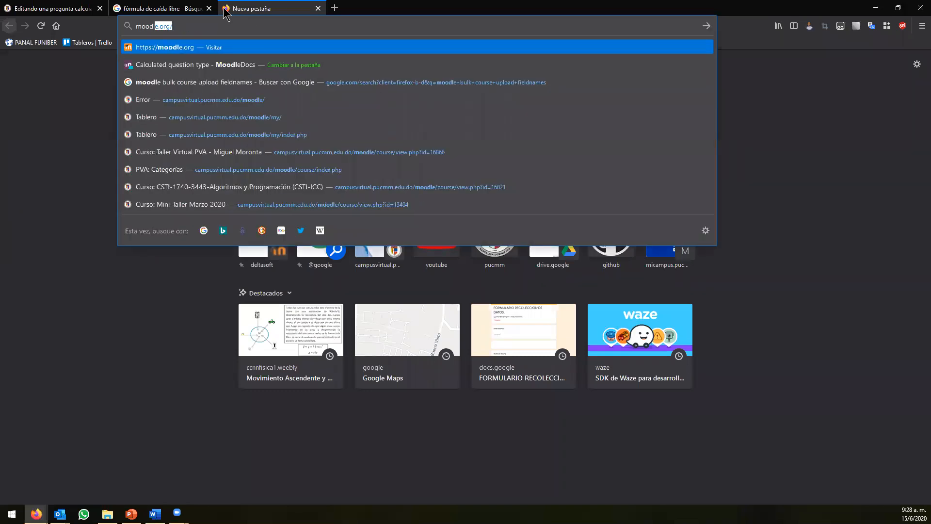
{"action": "type", "text": "e funcio"}
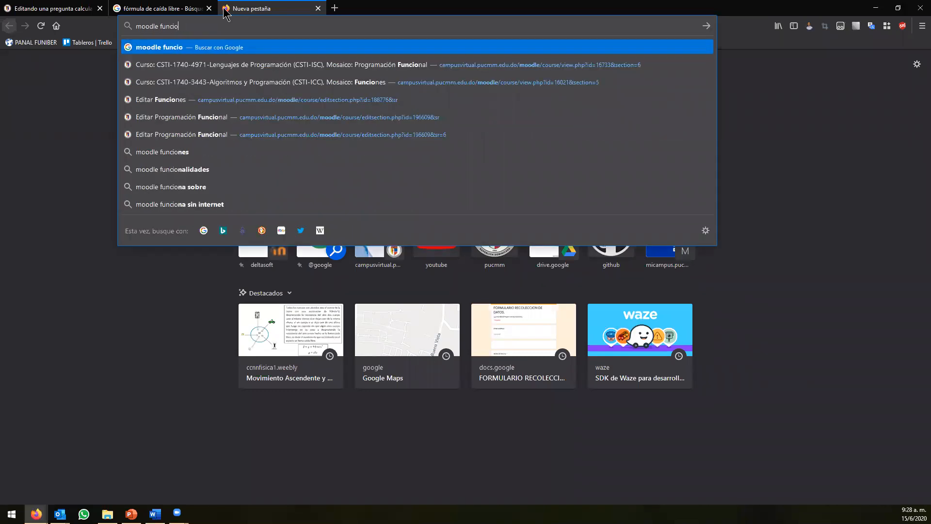
{"action": "type", "text": "nes matemáticas cal"}
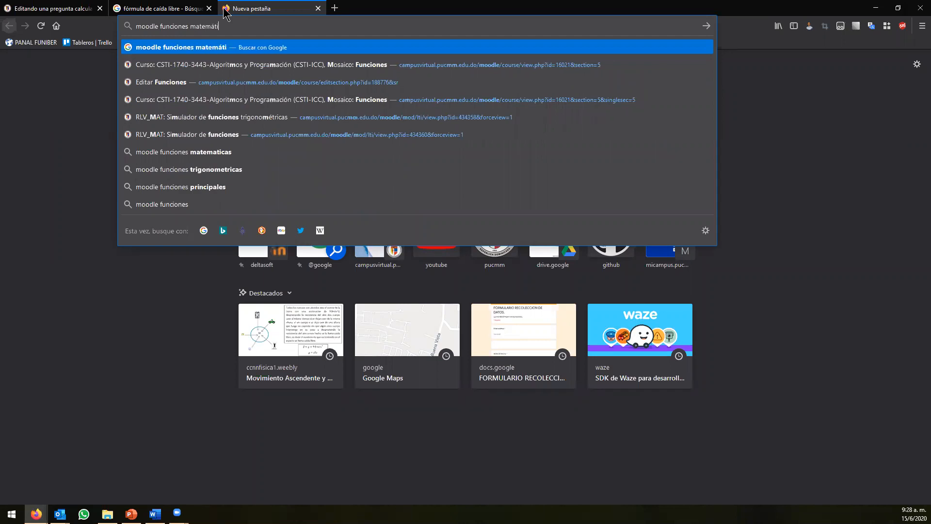
{"action": "key", "text": "BackSpace"}
{"action": "key", "text": "BackSpace"}
{"action": "key", "text": "BackSpace"}
{"action": "type", "text": "pregu"}
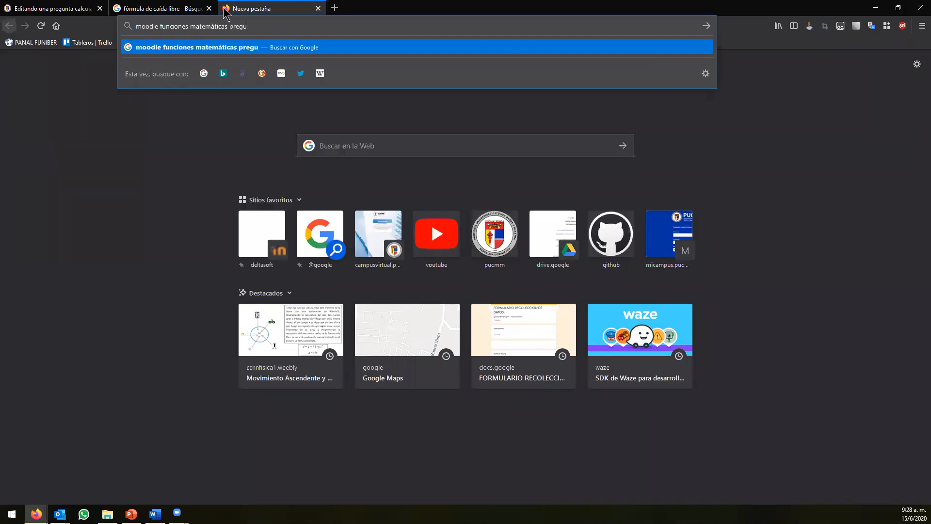
{"action": "type", "text": "ntas calculadas"}
{"action": "key", "text": "Return"}
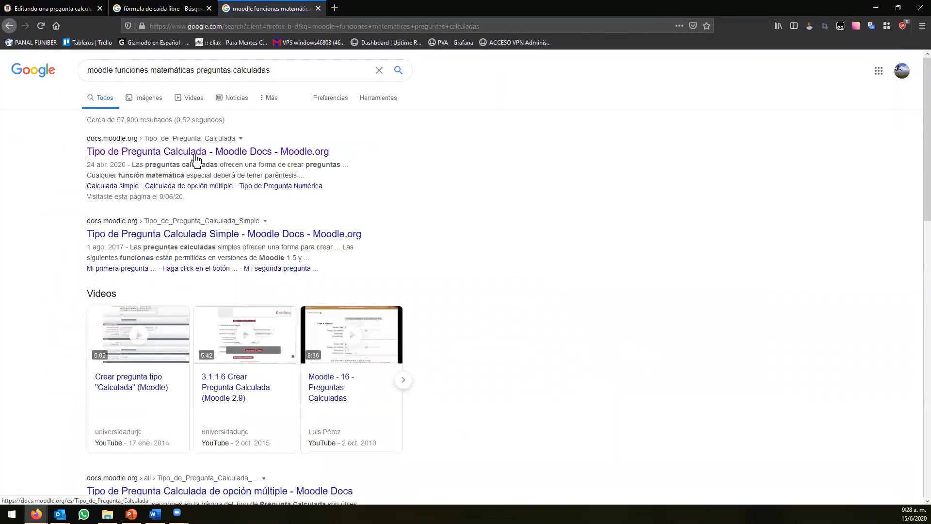
Step: Open the Moodle Docs page "Tipo de Pregunta Calculada" and locate its "Funciones disponibles" table
{"action": "left_click", "coordinate": [238, 157]}
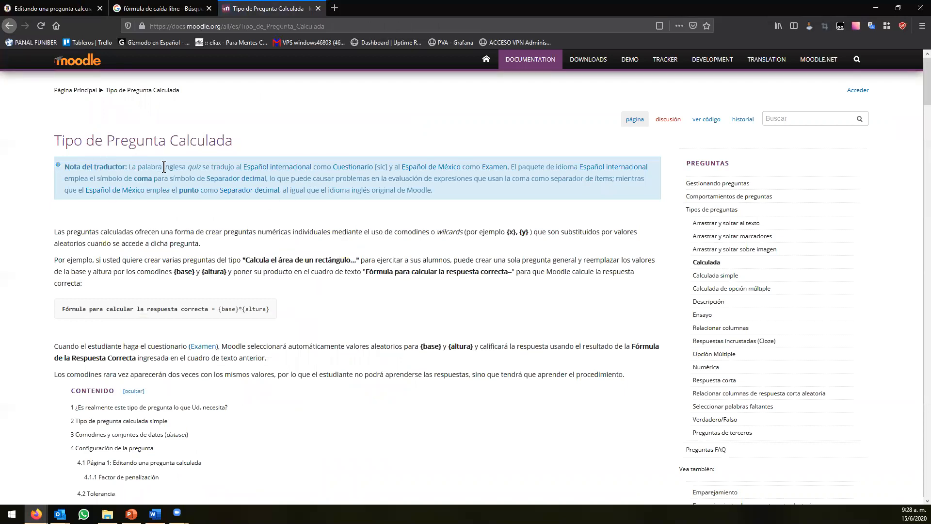
{"action": "scroll", "coordinate": [281, 243], "scroll_direction": "down", "scroll_amount": 4}
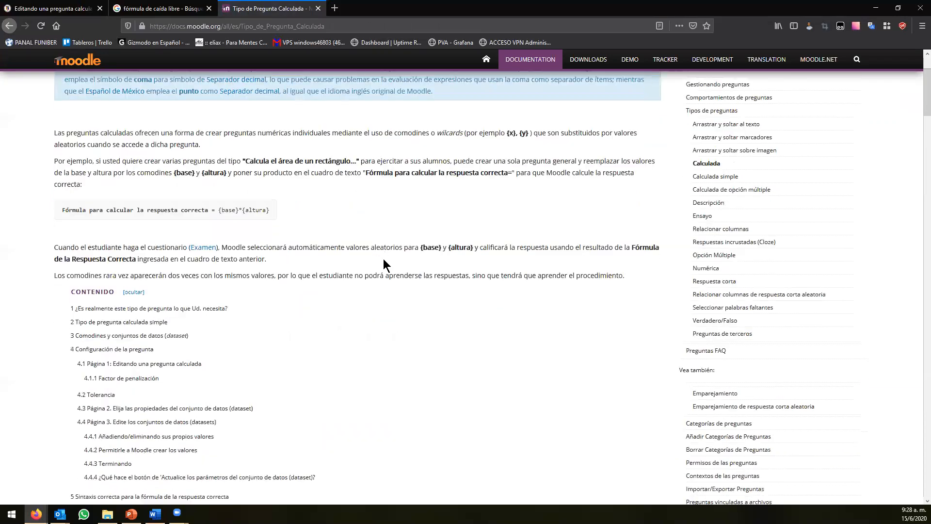
{"action": "scroll", "coordinate": [382, 271], "scroll_direction": "down", "scroll_amount": 4}
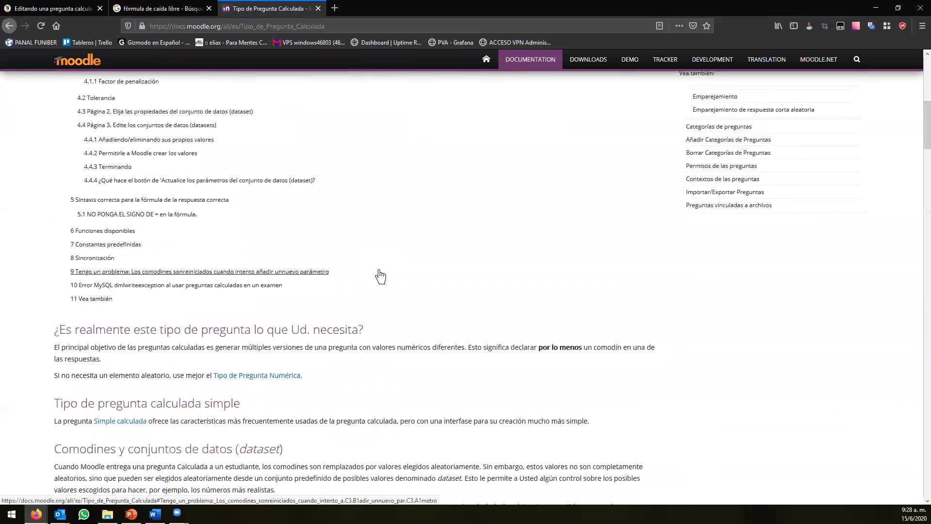
{"action": "scroll", "coordinate": [381, 272], "scroll_direction": "down", "scroll_amount": 4}
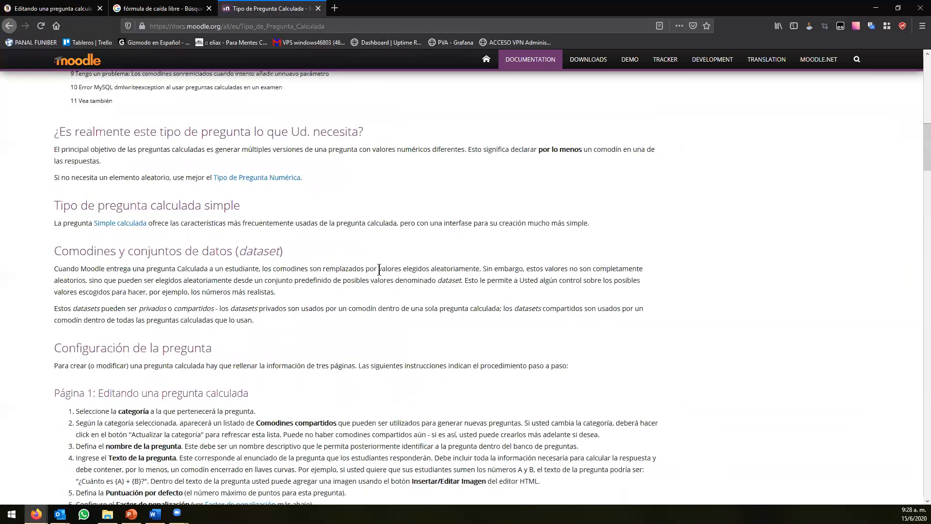
{"action": "scroll", "coordinate": [379, 269], "scroll_direction": "down", "scroll_amount": 15}
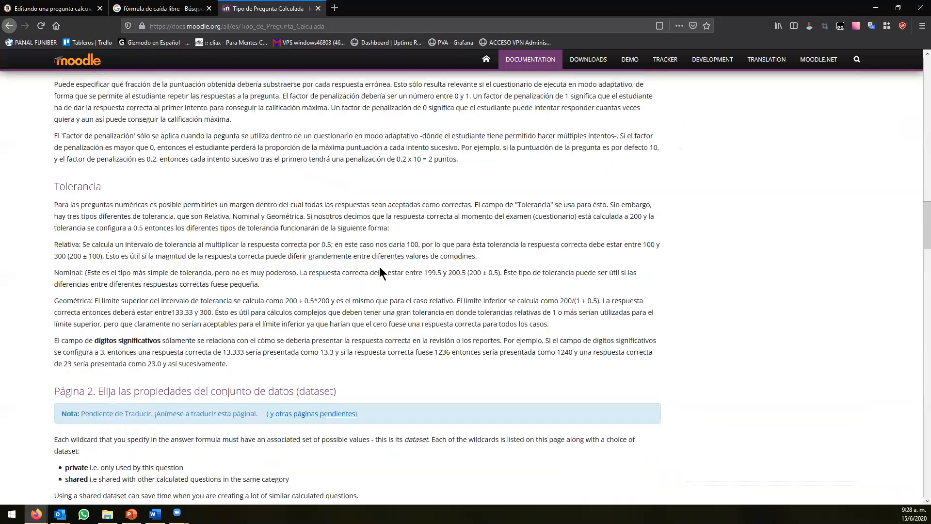
{"action": "scroll", "coordinate": [379, 266], "scroll_direction": "down", "scroll_amount": 20}
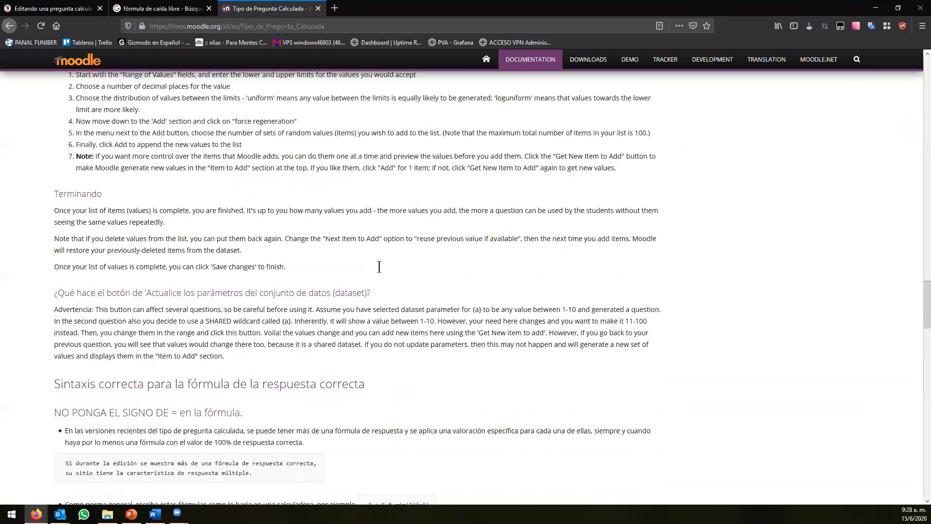
{"action": "scroll", "coordinate": [379, 266], "scroll_direction": "down", "scroll_amount": 14}
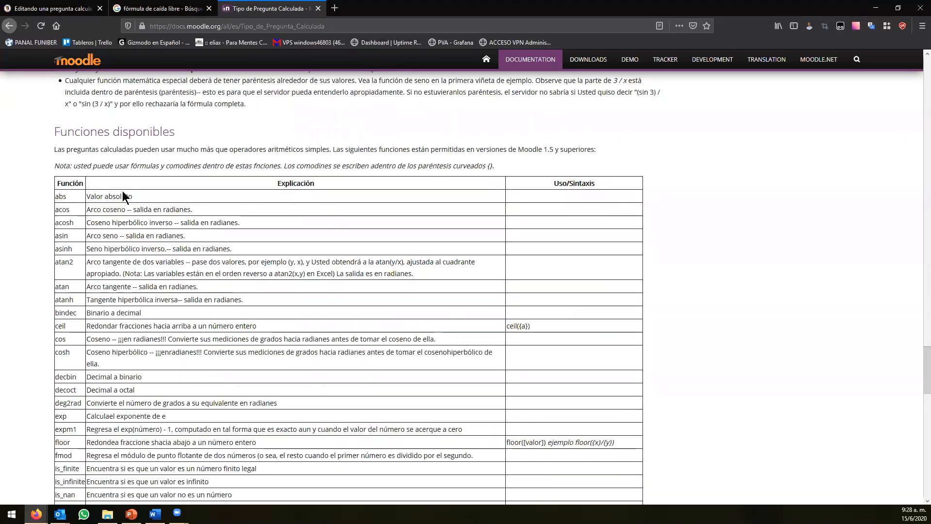
Step: Examine the available functions table from the inverse trigonometric entries down to is_nan, max and pi()
{"action": "scroll", "coordinate": [122, 191], "scroll_direction": "down", "scroll_amount": 2}
{"action": "left_click_drag", "start_coordinate": [59, 147], "coordinate": [71, 190]}
{"action": "left_click_drag", "start_coordinate": [74, 212], "coordinate": [71, 231]}
{"action": "left_click_drag", "start_coordinate": [57, 281], "coordinate": [61, 313]}
{"action": "left_click_drag", "start_coordinate": [66, 346], "coordinate": [56, 368]}
{"action": "left_click", "coordinate": [62, 397]}
{"action": "scroll", "coordinate": [67, 407], "scroll_direction": "down", "scroll_amount": 3}
{"action": "left_click_drag", "start_coordinate": [76, 297], "coordinate": [55, 296]}
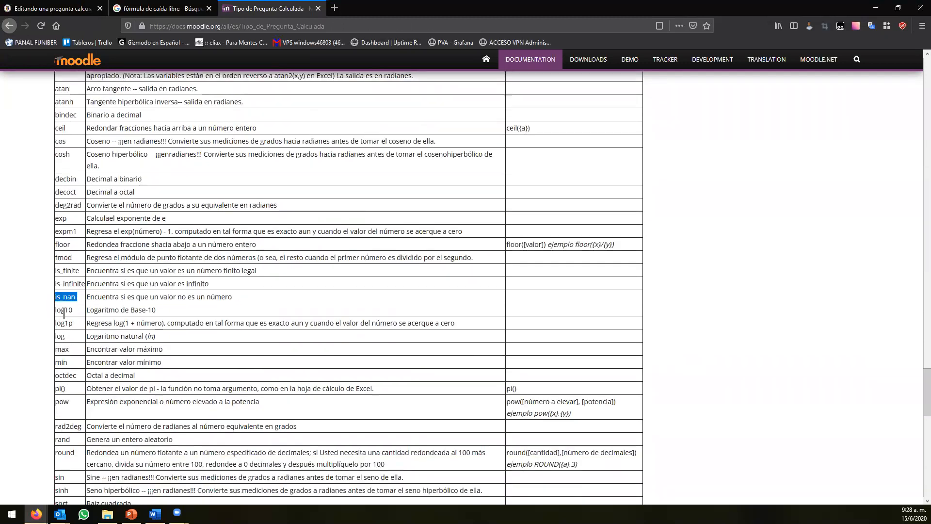
{"action": "left_click_drag", "start_coordinate": [68, 348], "coordinate": [55, 350]}
{"action": "left_click_drag", "start_coordinate": [66, 392], "coordinate": [55, 389]}
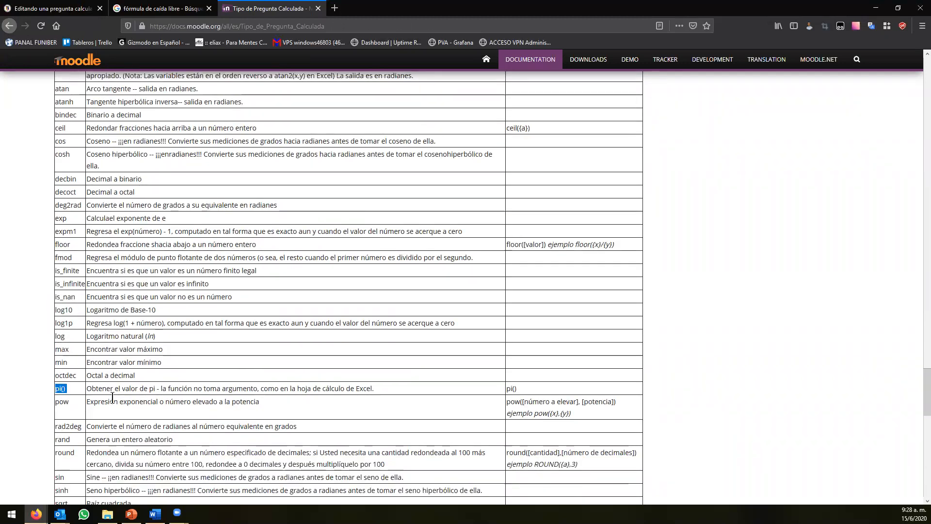
Step: Examine the pi(), pow and rand functions and the sin to sqrt entries in the table
{"action": "left_click", "coordinate": [112, 397]}
{"action": "scroll", "coordinate": [97, 378], "scroll_direction": "down", "scroll_amount": 2}
{"action": "left_click_drag", "start_coordinate": [69, 295], "coordinate": [53, 295]}
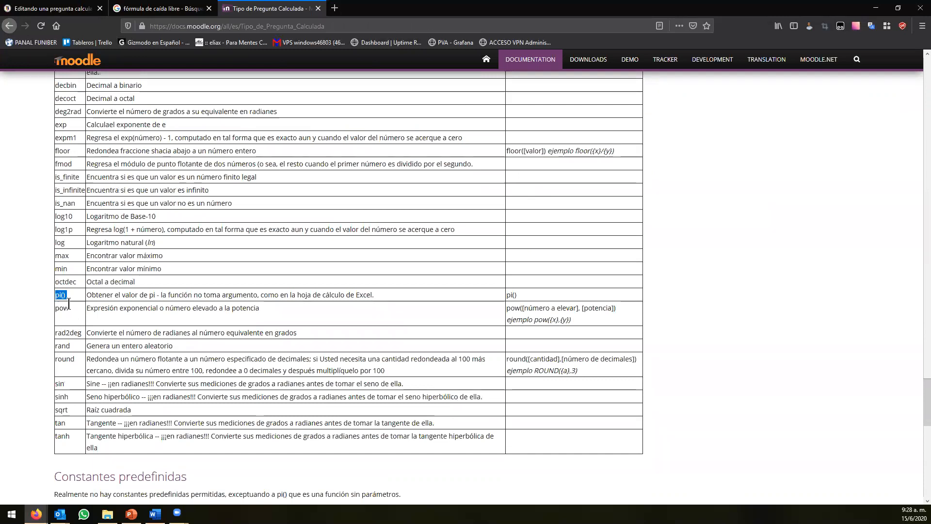
{"action": "scroll", "coordinate": [66, 266], "scroll_direction": "down", "scroll_amount": 1}
{"action": "double_click", "coordinate": [63, 265]}
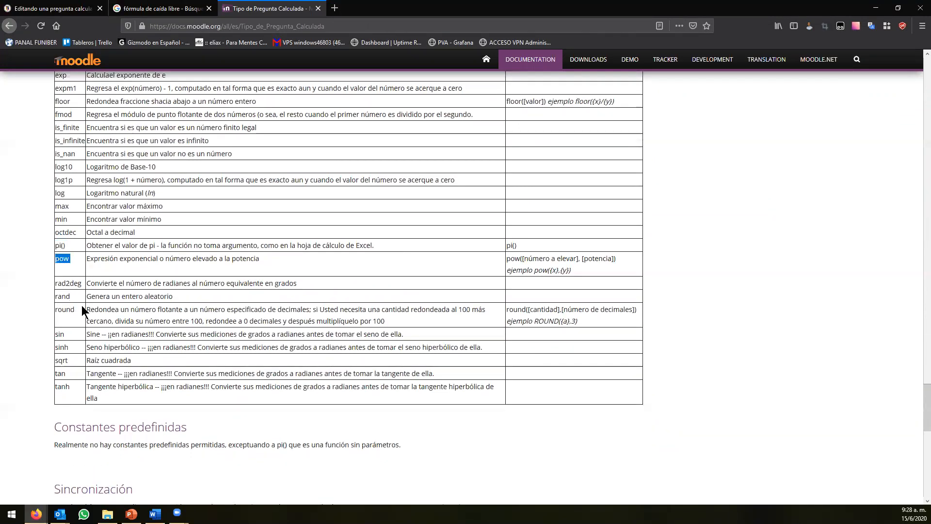
{"action": "left_click_drag", "start_coordinate": [72, 296], "coordinate": [55, 298]}
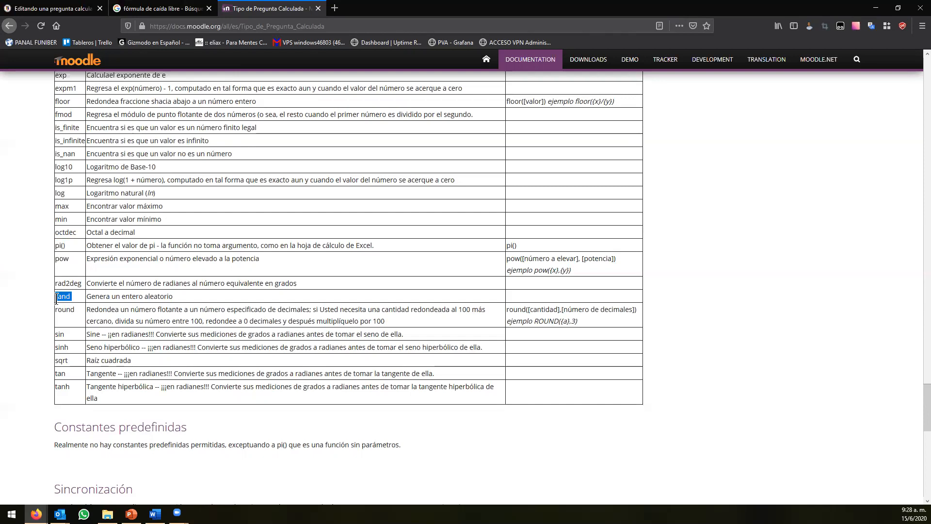
{"action": "left_click_drag", "start_coordinate": [65, 336], "coordinate": [70, 359]}
{"action": "left_click", "coordinate": [70, 349]}
Step: Return to the start of the functions table and examine the deg2rad and exp entries
{"action": "scroll", "coordinate": [69, 340], "scroll_direction": "up", "scroll_amount": 4}
{"action": "scroll", "coordinate": [69, 338], "scroll_direction": "up", "scroll_amount": 4}
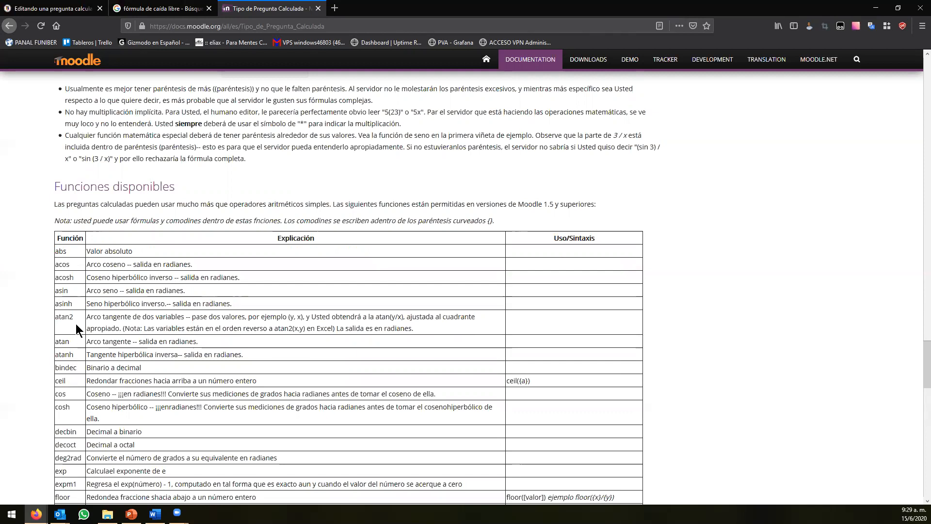
{"action": "scroll", "coordinate": [76, 325], "scroll_direction": "down", "scroll_amount": 2}
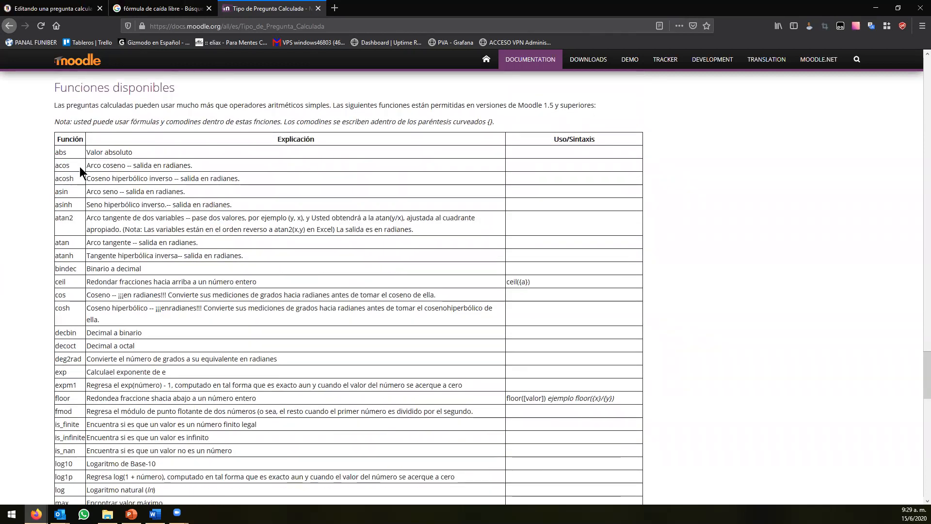
{"action": "scroll", "coordinate": [73, 197], "scroll_direction": "down", "scroll_amount": 2}
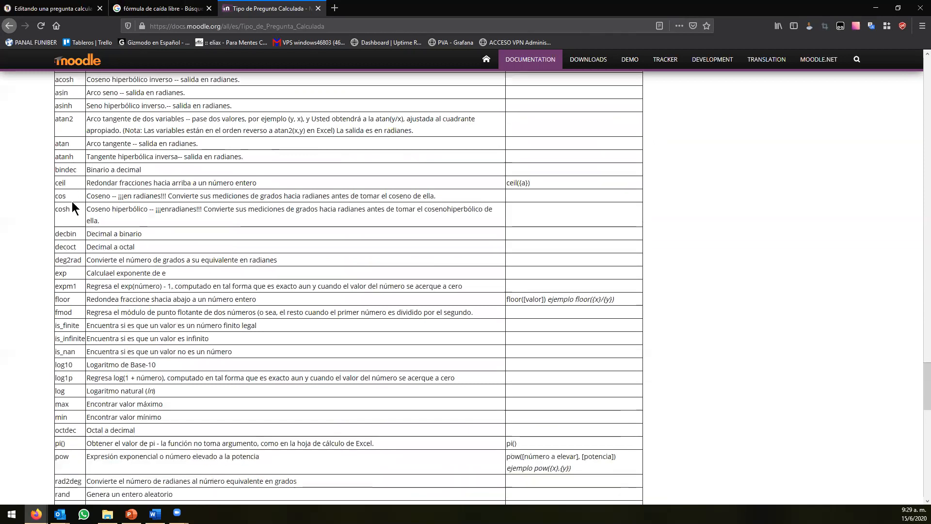
{"action": "double_click", "coordinate": [77, 261]}
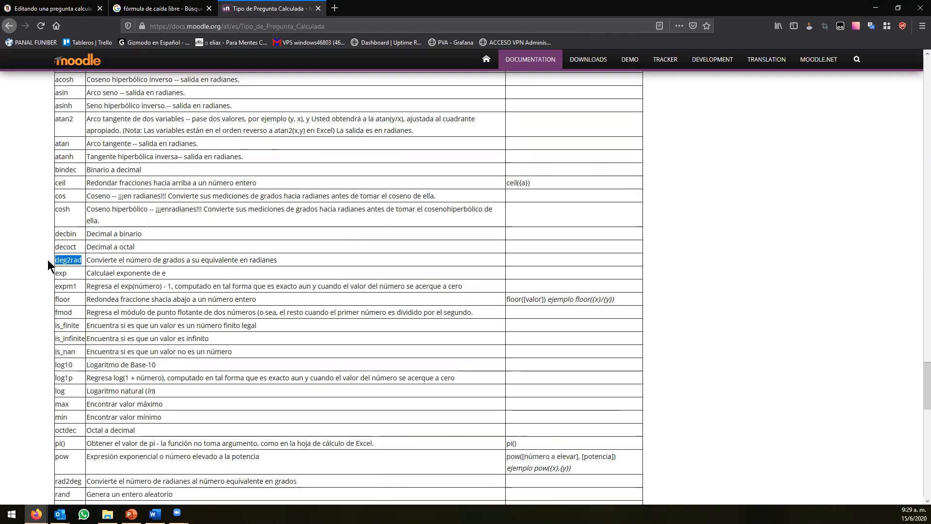
{"action": "scroll", "coordinate": [36, 262], "scroll_direction": "down", "scroll_amount": 2}
{"action": "left_click_drag", "start_coordinate": [72, 183], "coordinate": [56, 175]}
{"action": "left_click", "coordinate": [167, 182]}
{"action": "left_click_drag", "start_coordinate": [167, 175], "coordinate": [88, 175]}
{"action": "double_click", "coordinate": [62, 174]}
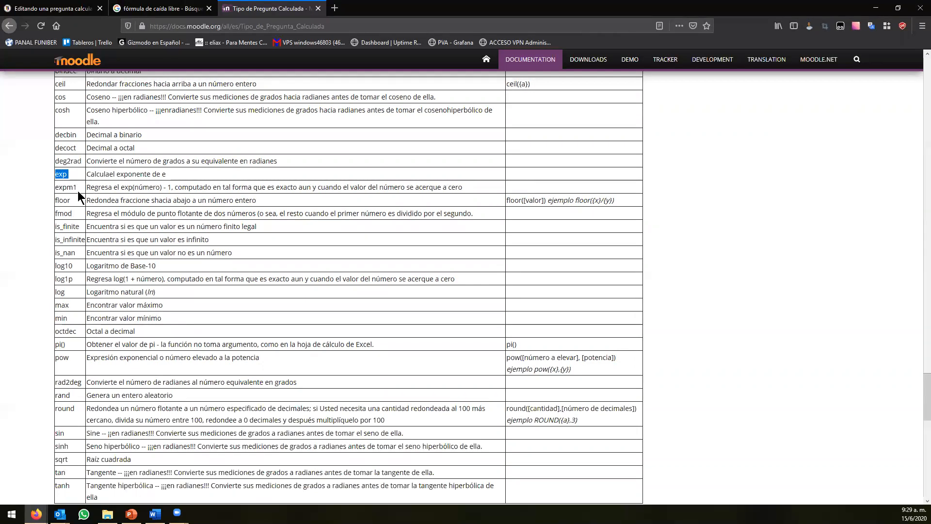
Step: Examine the pow entry in the functions table, including its syntax and the example pow({x},{y}), with the page enlarged
{"action": "scroll", "coordinate": [73, 313], "scroll_direction": "down", "scroll_amount": 1}
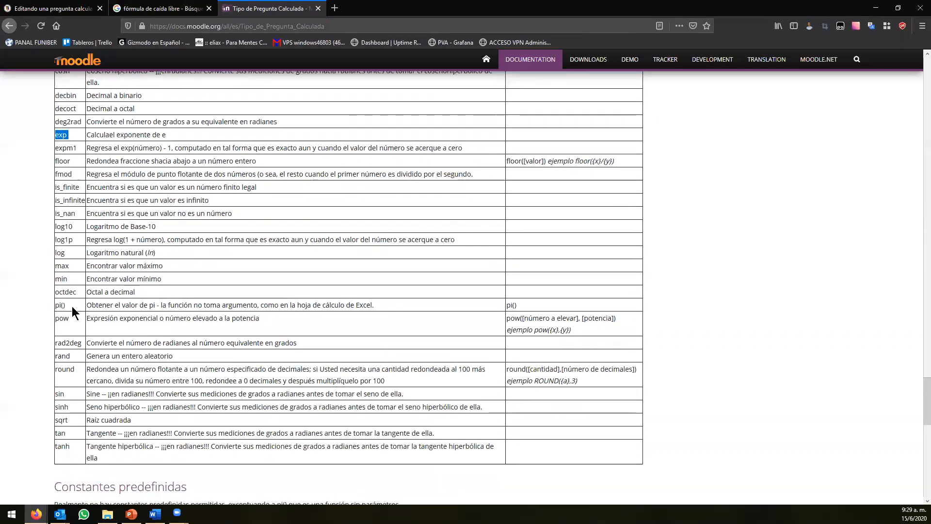
{"action": "double_click", "coordinate": [63, 307]}
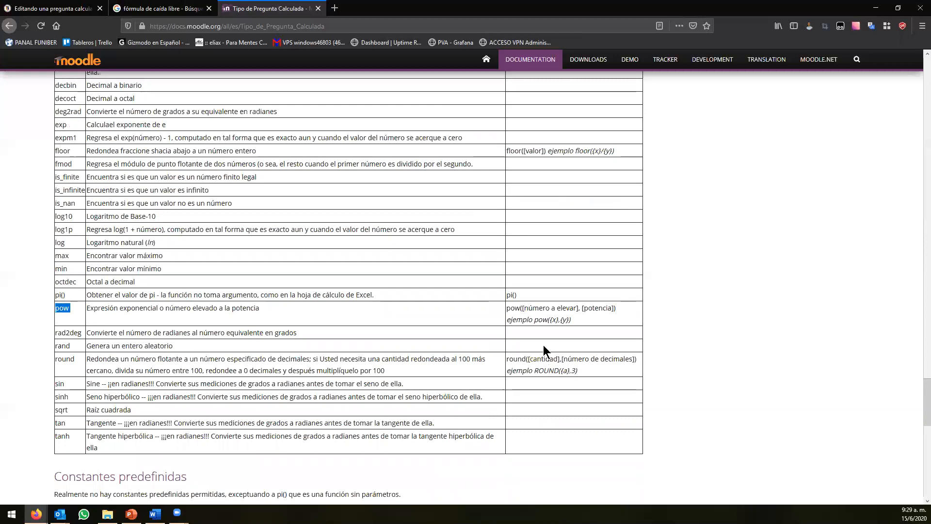
{"action": "left_click_drag", "start_coordinate": [507, 308], "coordinate": [574, 310]}
{"action": "left_click", "coordinate": [624, 310]}
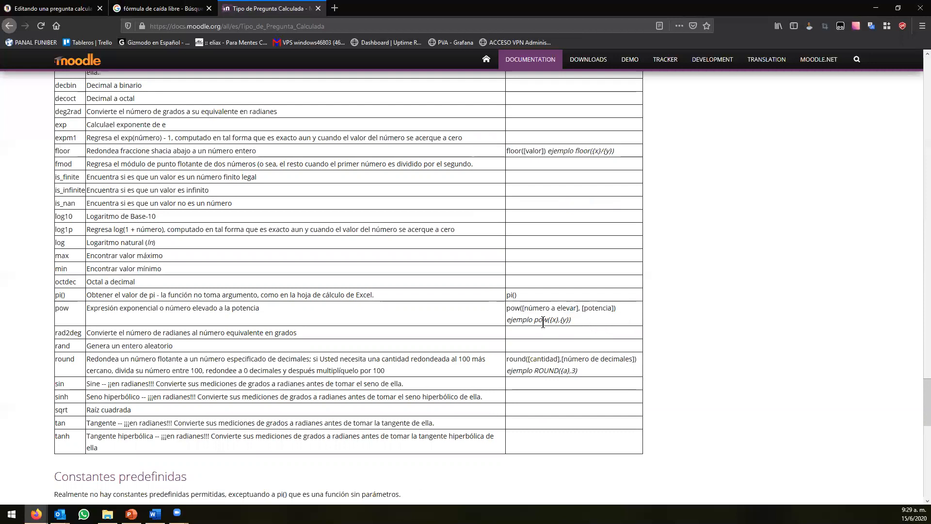
{"action": "key", "text": "ctrl+plus"}
{"action": "key", "text": "ctrl+plus"}
{"action": "key", "text": "ctrl+plus"}
{"action": "scroll", "coordinate": [594, 378], "scroll_direction": "down", "scroll_amount": 4}
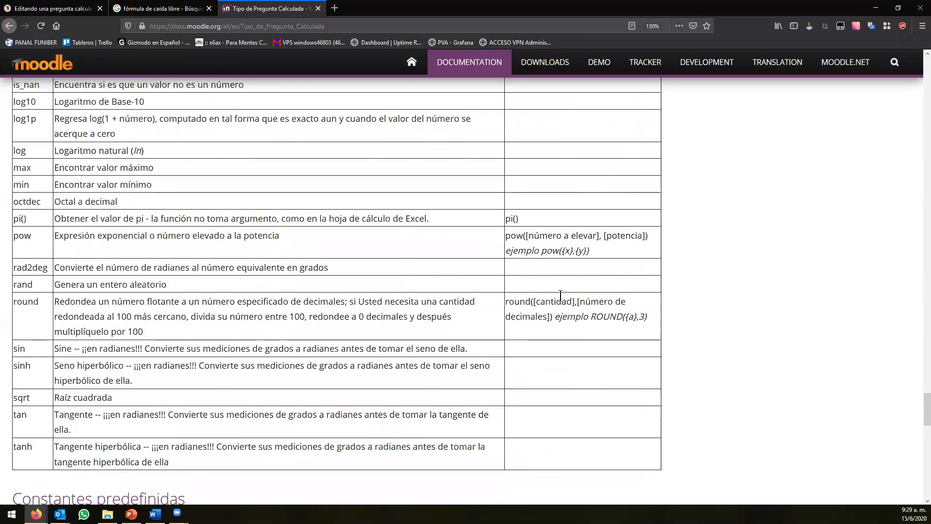
{"action": "left_click_drag", "start_coordinate": [542, 252], "coordinate": [584, 252]}
{"action": "left_click", "coordinate": [370, 252]}
Step: In the question being edited, square the time in answer formula 1 by replacing the last {T} with pow({T}, 2)
{"action": "left_click", "coordinate": [70, 9]}
{"action": "left_click", "coordinate": [588, 276]}
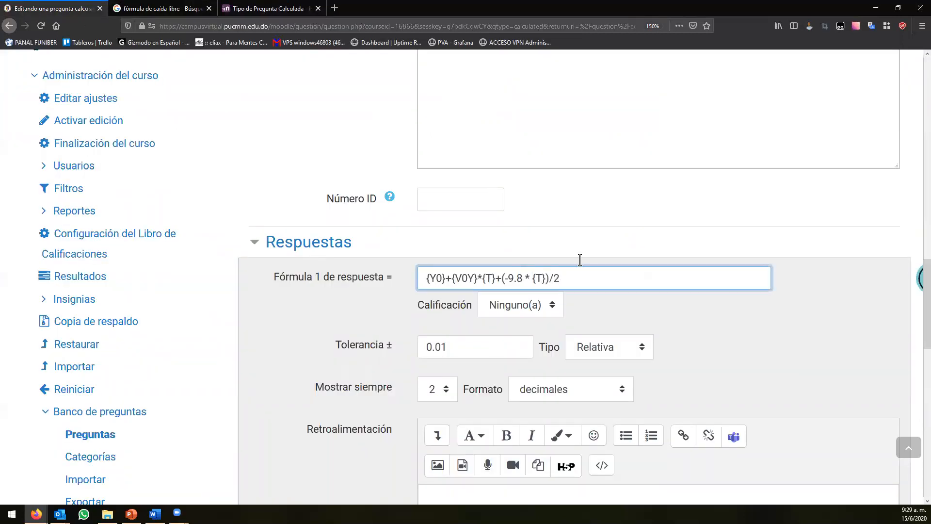
{"action": "type", "text": "pow("}
{"action": "key", "text": "Right"}
{"action": "key", "text": "Right"}
{"action": "key", "text": "Right"}
{"action": "type", "text": ", 2)"}
{"action": "left_click_drag", "start_coordinate": [584, 278], "coordinate": [533, 279]}
{"action": "left_click_drag", "start_coordinate": [630, 280], "coordinate": [425, 280]}
{"action": "left_click", "coordinate": [664, 275]}
Step: Compare answer formula 1 with the free-fall equation shown in the question text
{"action": "scroll", "coordinate": [464, 289], "scroll_direction": "up", "scroll_amount": 8}
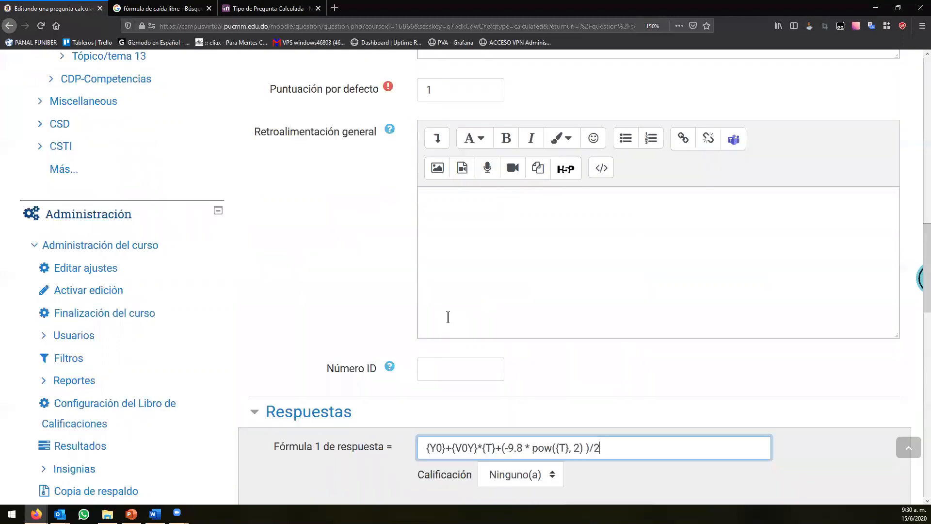
{"action": "left_click", "coordinate": [666, 210]}
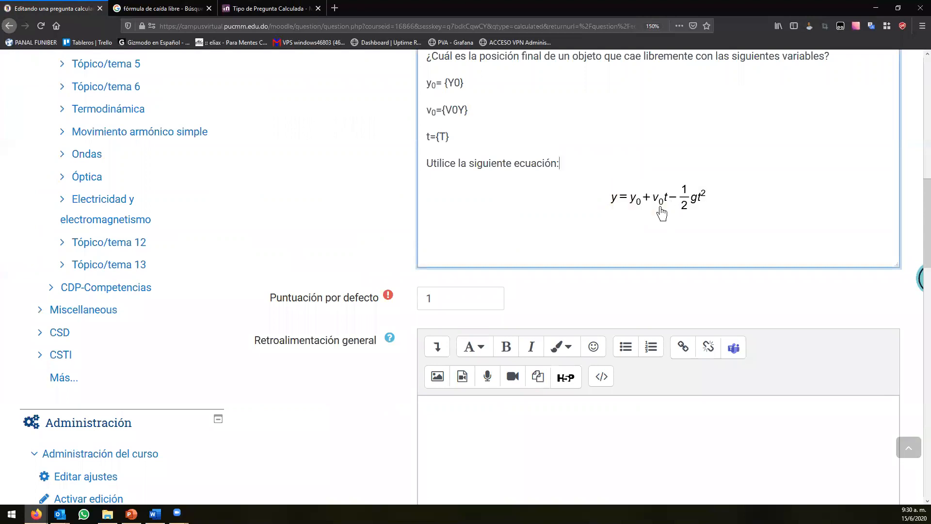
{"action": "scroll", "coordinate": [438, 239], "scroll_direction": "down", "scroll_amount": 10}
{"action": "left_click", "coordinate": [426, 128]}
{"action": "left_click_drag", "start_coordinate": [336, 129], "coordinate": [585, 127]}
{"action": "left_click", "coordinate": [422, 127]}
{"action": "left_click", "coordinate": [427, 127]}
{"action": "left_click", "coordinate": [512, 128]}
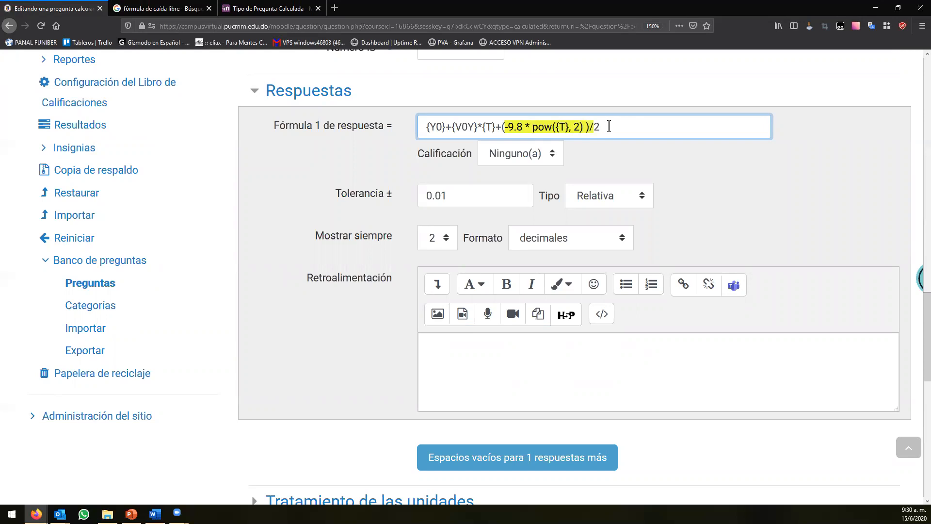
Step: Examine the parenthesised gravity term, the plus signs and the complete expression in answer formula 1
{"action": "left_click", "coordinate": [628, 128]}
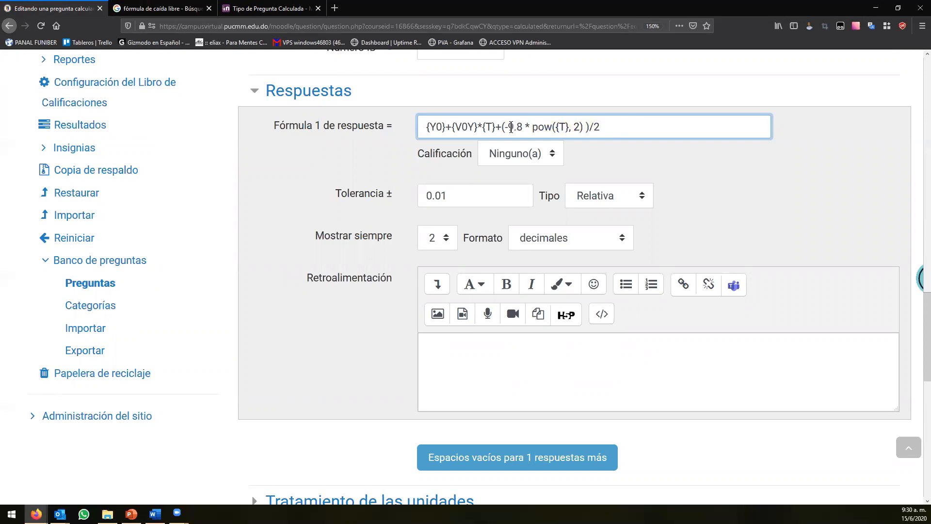
{"action": "left_click_drag", "start_coordinate": [502, 128], "coordinate": [585, 130]}
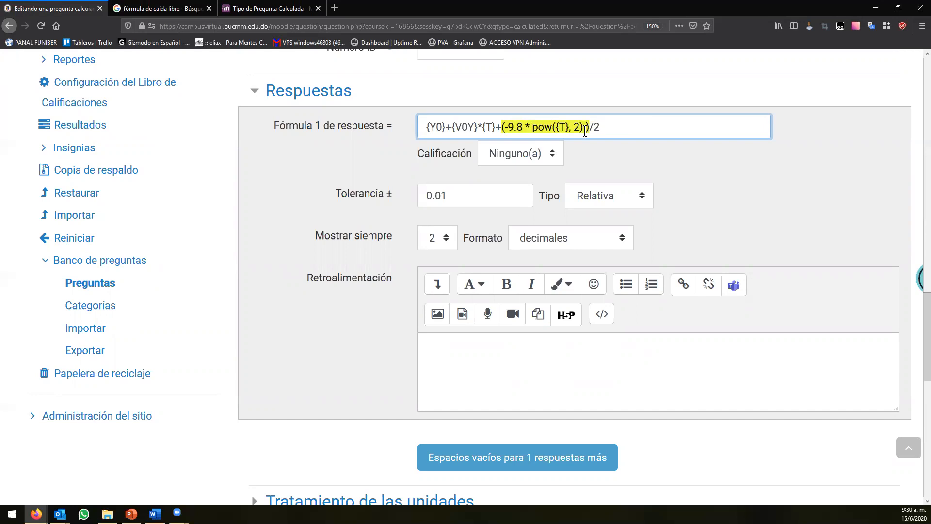
{"action": "left_click", "coordinate": [520, 127]}
{"action": "left_click_drag", "start_coordinate": [500, 127], "coordinate": [606, 125]}
{"action": "left_click", "coordinate": [608, 130]}
{"action": "left_click", "coordinate": [501, 128]}
{"action": "left_click", "coordinate": [501, 128]}
{"action": "mouse_move", "coordinate": [452, 127]}
{"action": "left_mouse_down"}
{"action": "mouse_move", "coordinate": [497, 131]}
{"action": "mouse_move", "coordinate": [425, 129]}
{"action": "mouse_move", "coordinate": [446, 128]}
{"action": "left_mouse_up"}
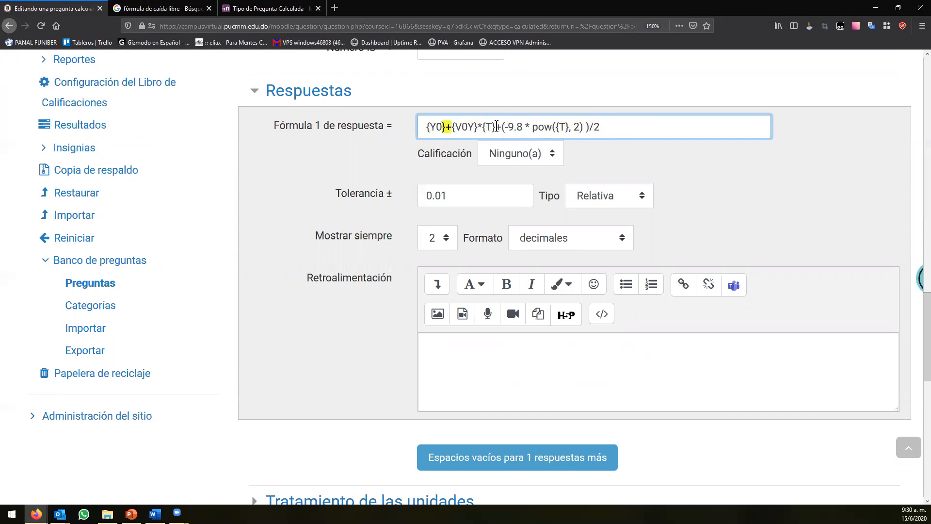
{"action": "left_click_drag", "start_coordinate": [503, 127], "coordinate": [484, 127]}
{"action": "left_click_drag", "start_coordinate": [602, 127], "coordinate": [427, 127]}
{"action": "left_click_drag", "start_coordinate": [621, 127], "coordinate": [500, 128]}
{"action": "left_click", "coordinate": [629, 127]}
{"action": "key", "text": "ctrl+a"}
Step: Set the grade of answer formula 1 to 100%
{"action": "left_click", "coordinate": [500, 153]}
{"action": "left_click", "coordinate": [496, 184]}
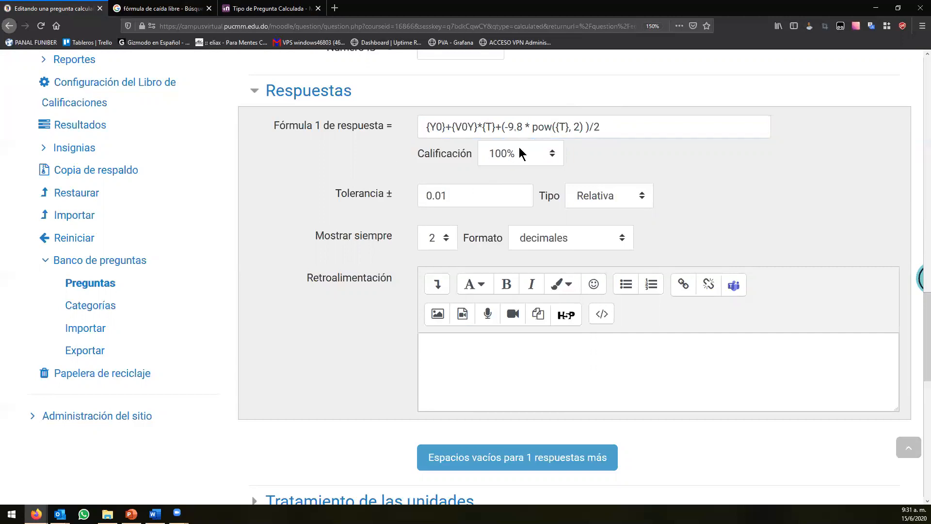
{"action": "left_click_drag", "start_coordinate": [611, 127], "coordinate": [418, 128]}
{"action": "left_click_drag", "start_coordinate": [619, 124], "coordinate": [413, 127]}
{"action": "left_click", "coordinate": [415, 155]}
{"action": "left_click", "coordinate": [503, 156]}
{"action": "left_click", "coordinate": [504, 156]}
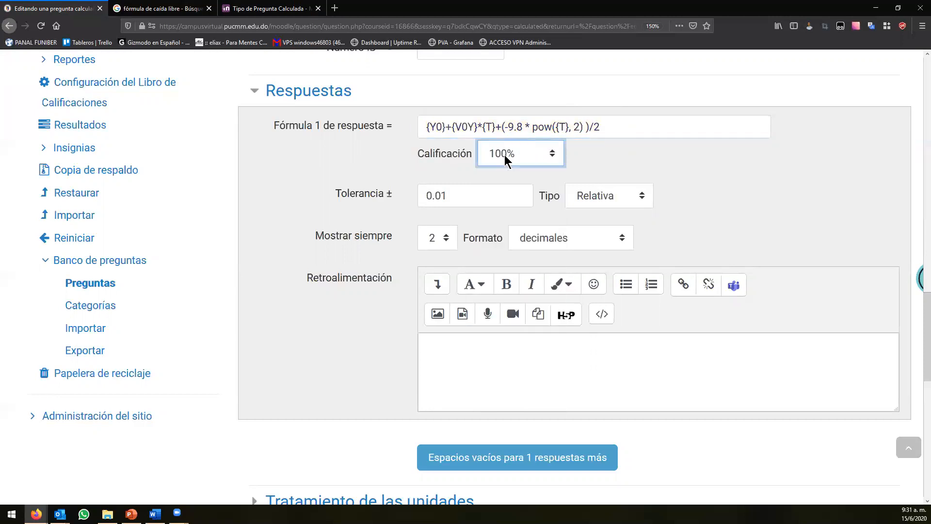
Step: Add blank space for one more answer to the question and check the new Fórmula 2 section
{"action": "left_click", "coordinate": [453, 467]}
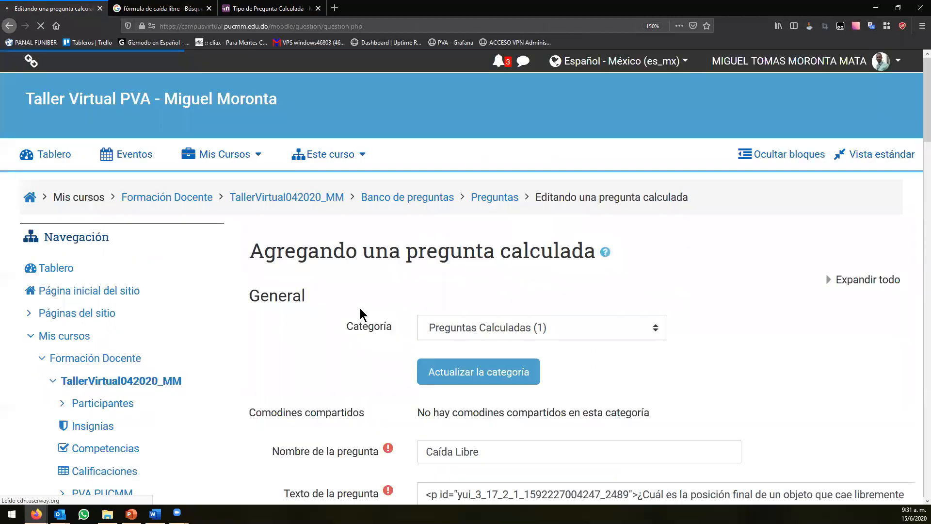
{"action": "scroll", "coordinate": [363, 281], "scroll_direction": "down", "scroll_amount": 5}
{"action": "scroll", "coordinate": [363, 275], "scroll_direction": "down", "scroll_amount": 15}
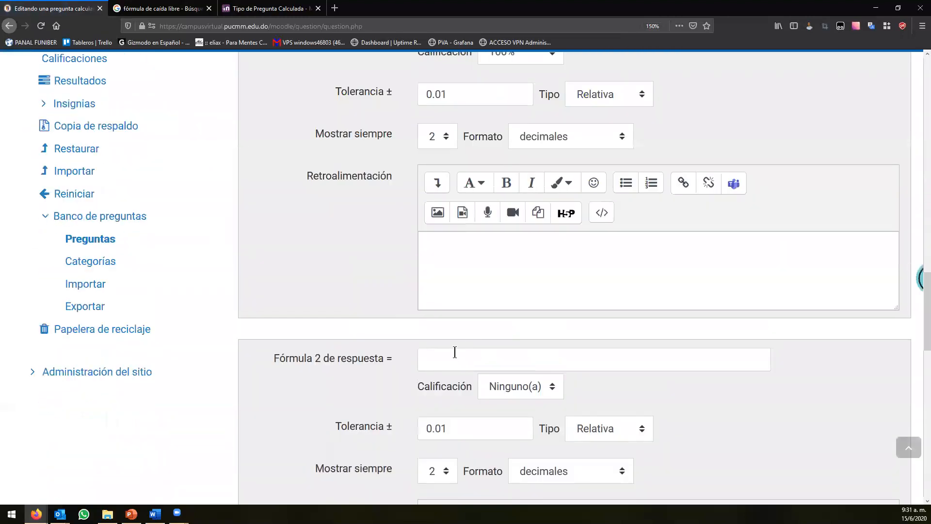
{"action": "left_click", "coordinate": [455, 352]}
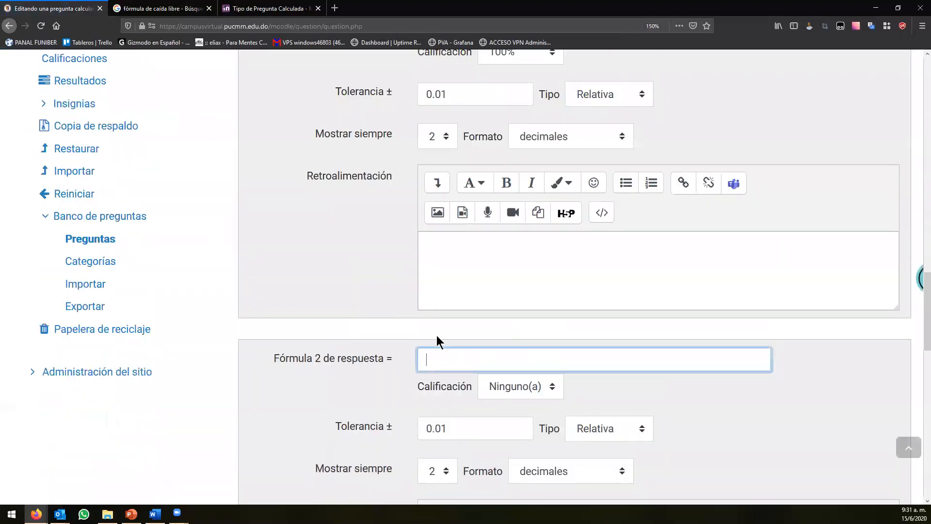
{"action": "scroll", "coordinate": [412, 324], "scroll_direction": "up", "scroll_amount": 4}
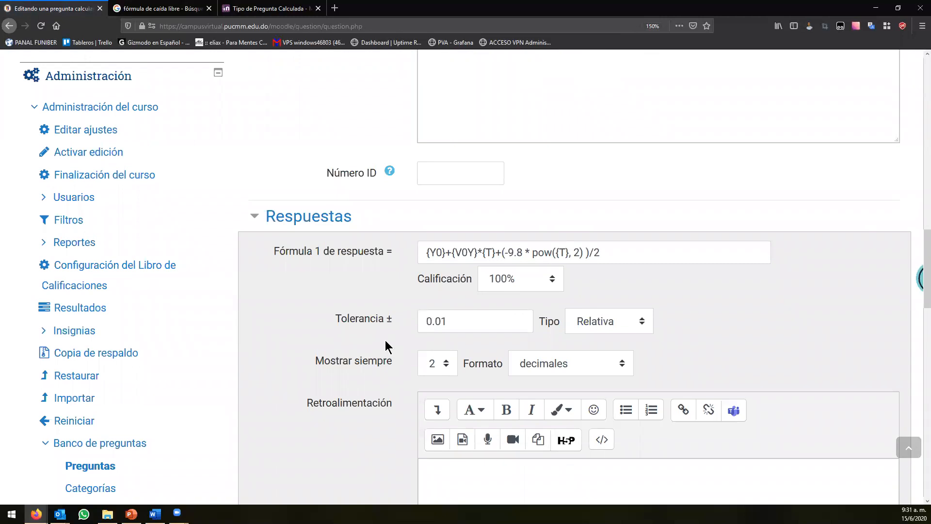
{"action": "scroll", "coordinate": [476, 340], "scroll_direction": "down", "scroll_amount": 4}
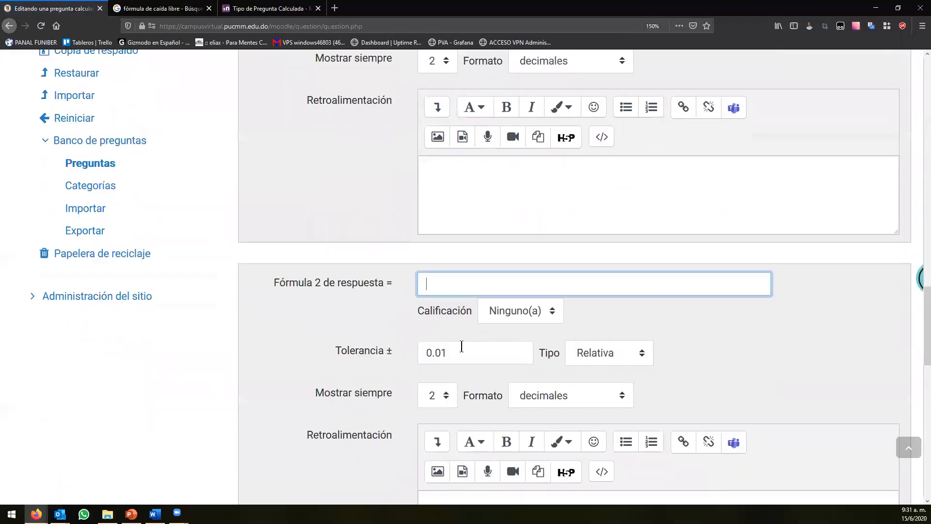
{"action": "scroll", "coordinate": [461, 346], "scroll_direction": "down", "scroll_amount": 2}
Step: Review formula 1's expression, grade and tolerance, and the available tolerance types
{"action": "scroll", "coordinate": [398, 297], "scroll_direction": "up", "scroll_amount": 5}
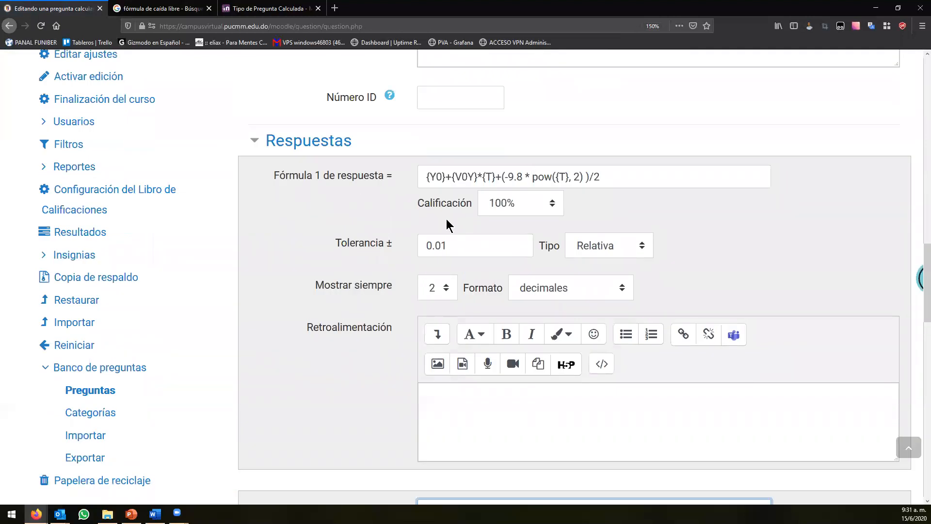
{"action": "left_click_drag", "start_coordinate": [646, 176], "coordinate": [399, 206]}
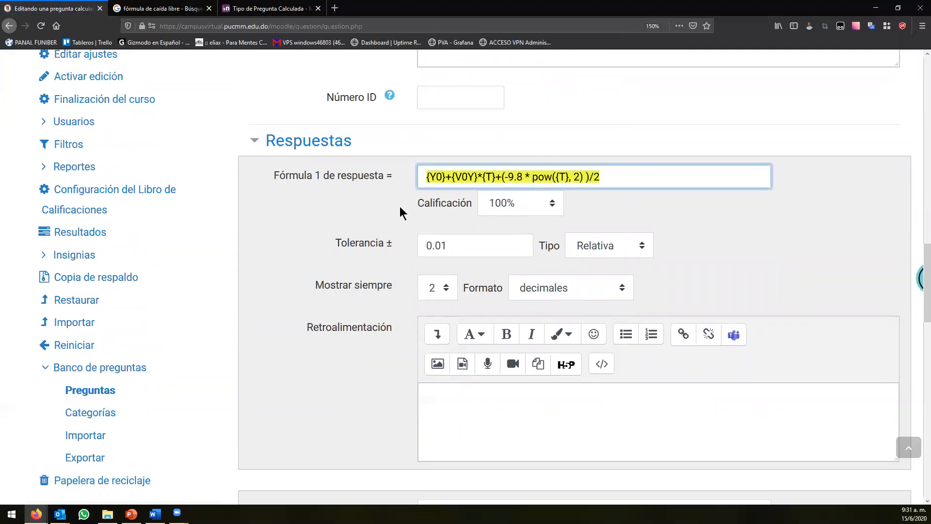
{"action": "left_click", "coordinate": [399, 206]}
{"action": "left_click_drag", "start_coordinate": [636, 166], "coordinate": [381, 211]}
{"action": "left_click", "coordinate": [381, 210]}
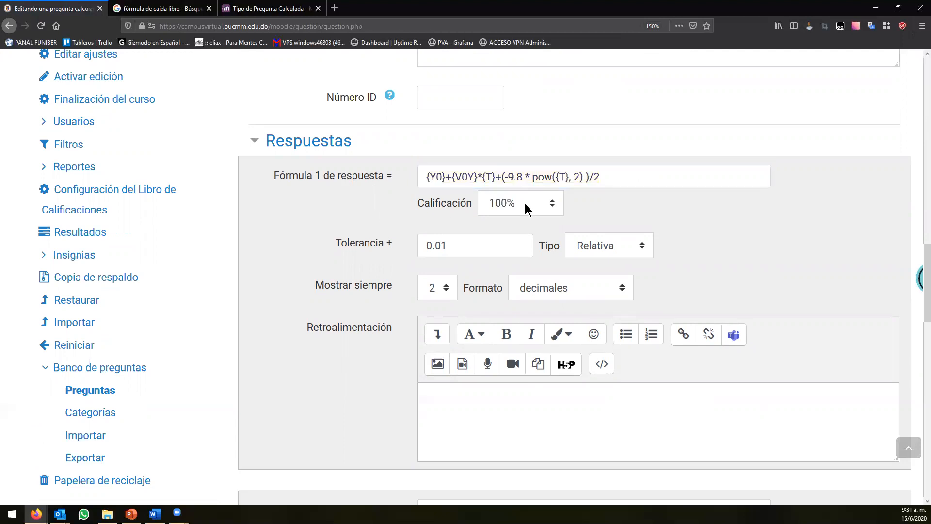
{"action": "left_click", "coordinate": [470, 244]}
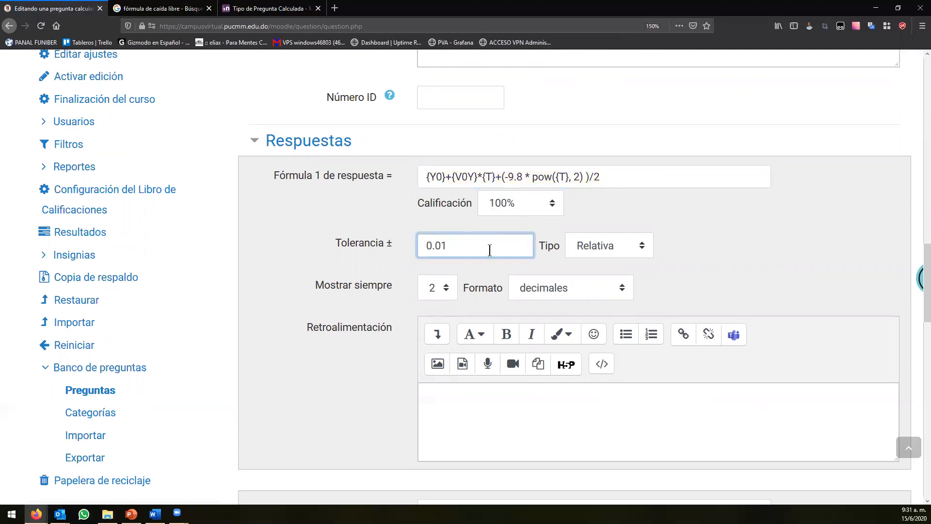
{"action": "left_click", "coordinate": [578, 248]}
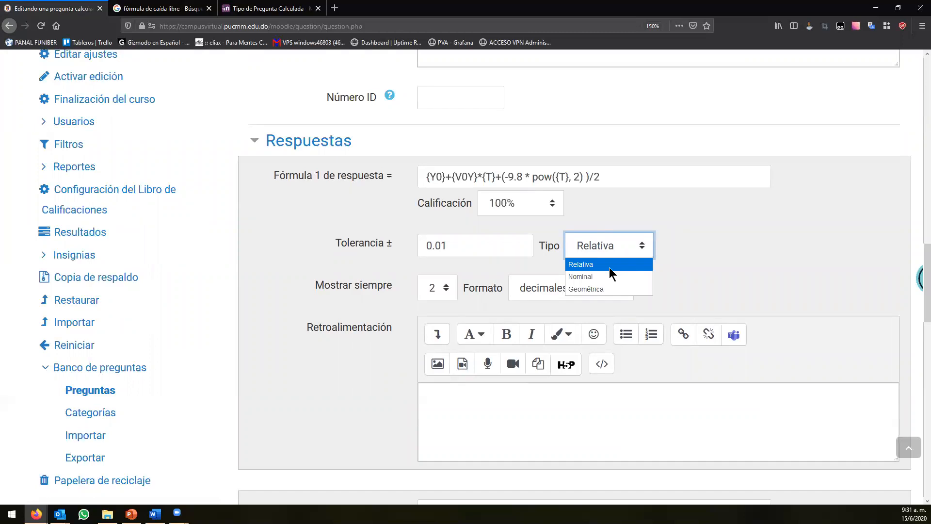
Step: Try a tolerance of 1 with the Nominal type for answer formula 1
{"action": "left_click_drag", "start_coordinate": [484, 250], "coordinate": [390, 246]}
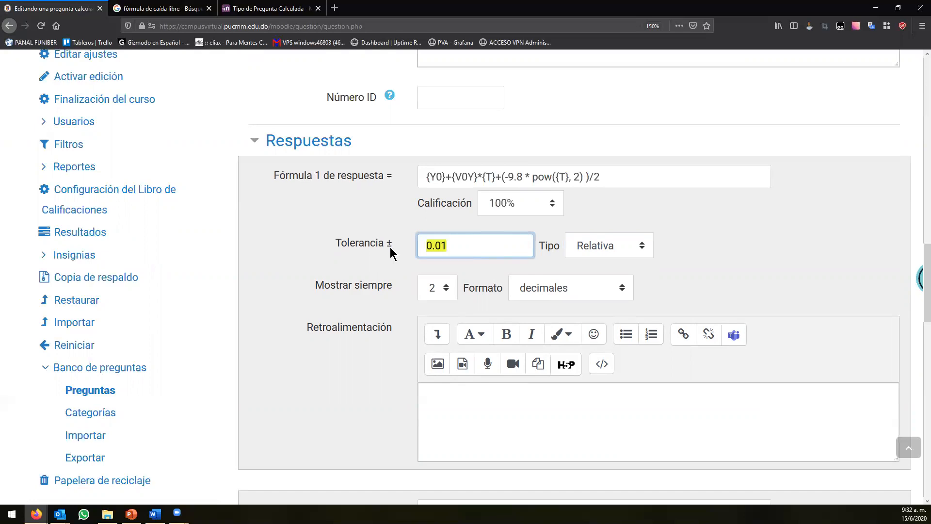
{"action": "type", "text": "1"}
{"action": "left_click", "coordinate": [615, 253]}
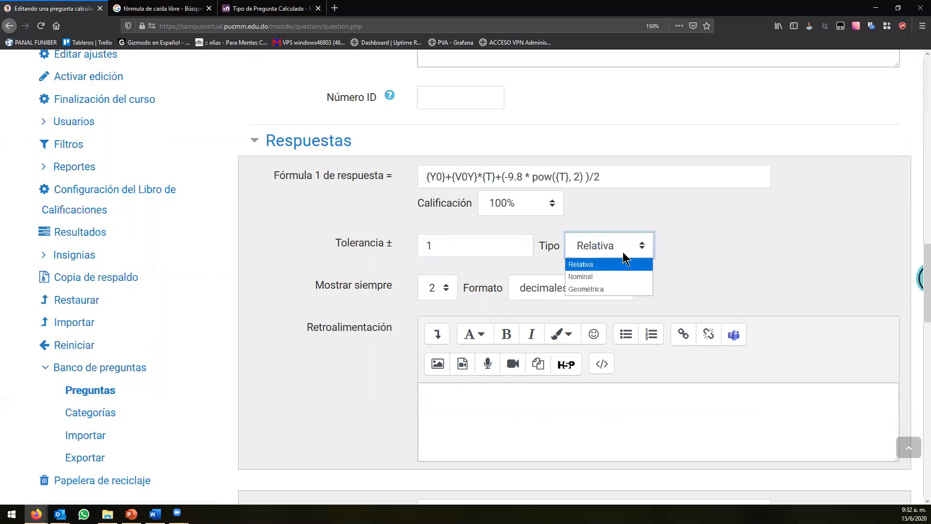
{"action": "left_click", "coordinate": [612, 276]}
{"action": "left_click", "coordinate": [506, 248]}
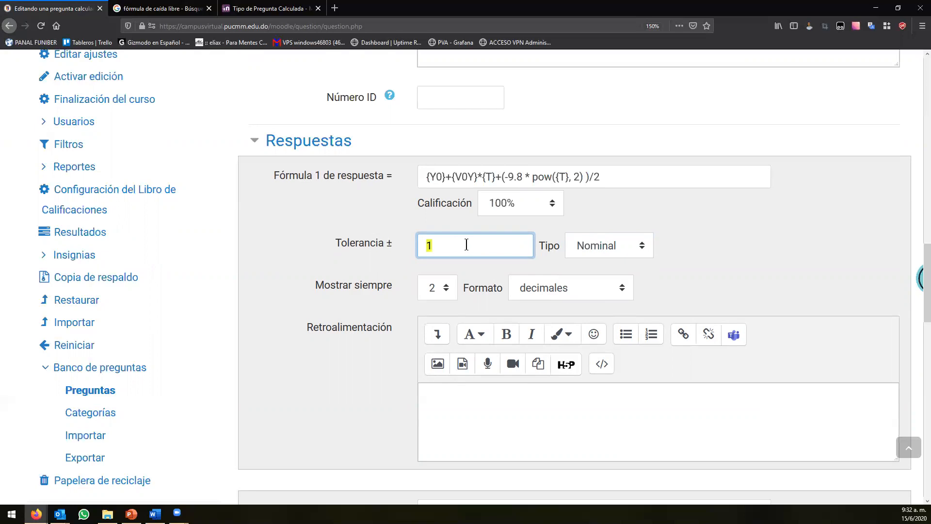
Step: Set answer formula 1's tolerance type to Relativa and its tolerance to 0.1
{"action": "left_click", "coordinate": [610, 246]}
{"action": "left_click", "coordinate": [596, 270]}
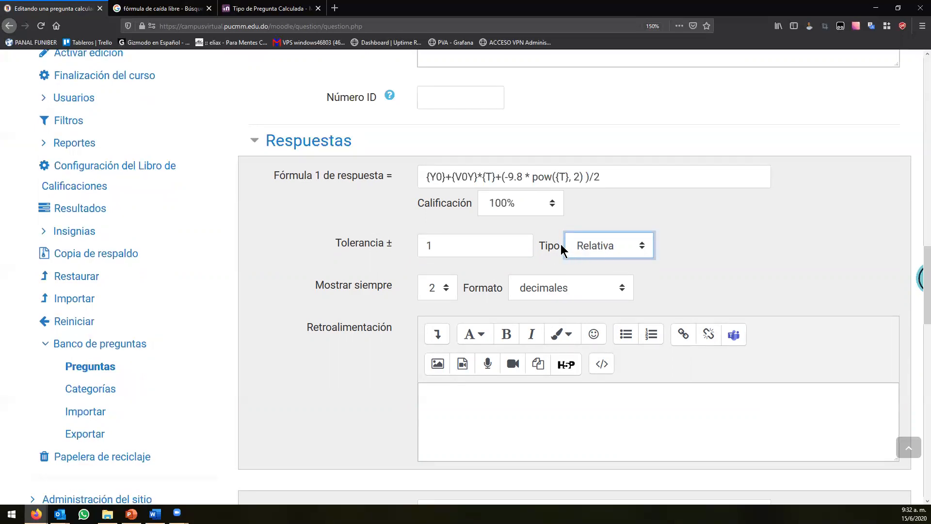
{"action": "left_click", "coordinate": [492, 244]}
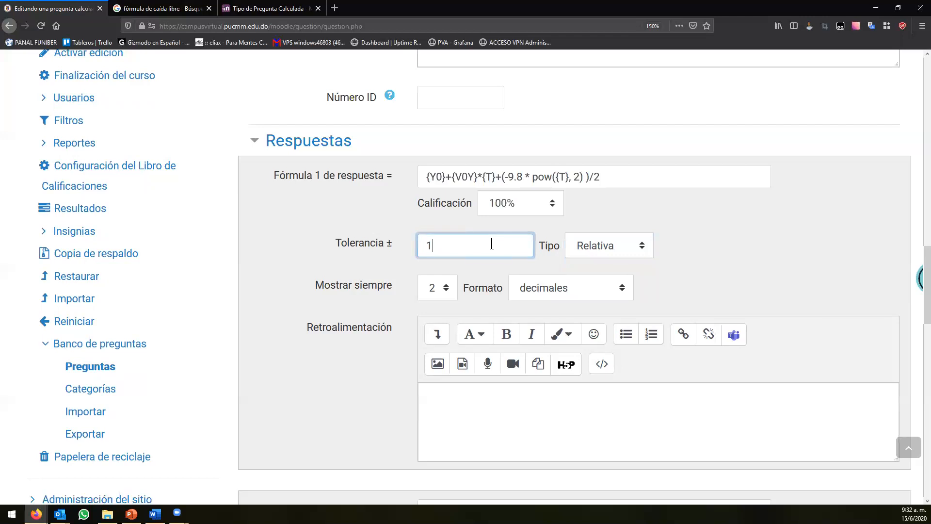
{"action": "key", "text": "BackSpace"}
{"action": "type", "text": "0.1"}
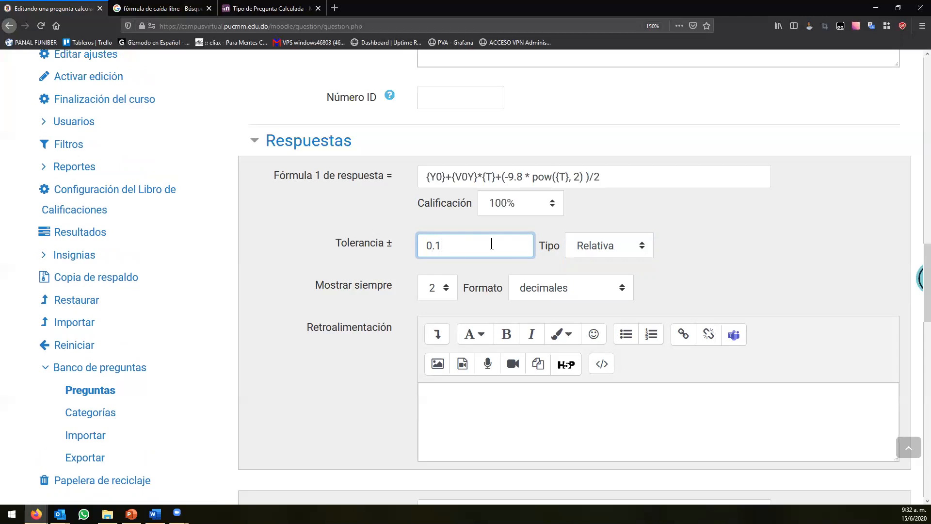
Step: Try a tolerance of 1 with the relative type and restore the value to 0.1
{"action": "left_click", "coordinate": [645, 250]}
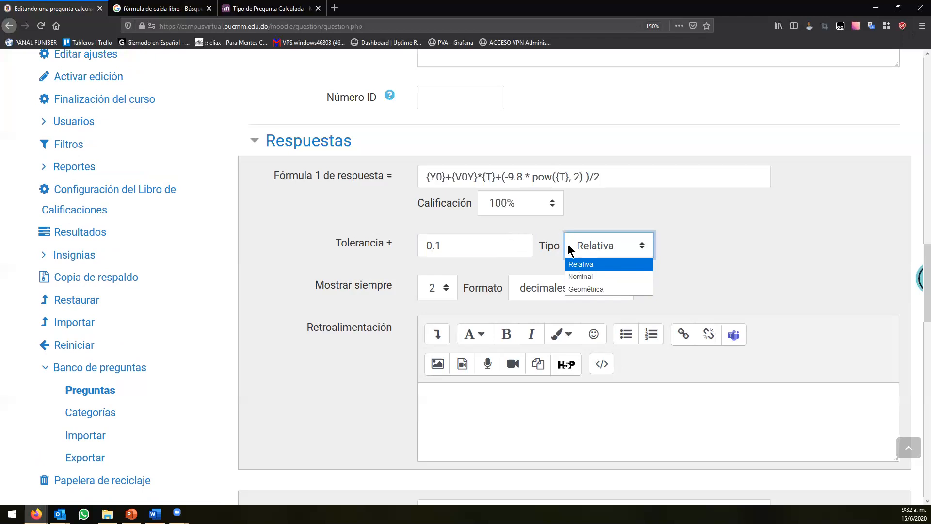
{"action": "left_click", "coordinate": [457, 245]}
{"action": "double_click", "coordinate": [457, 245]}
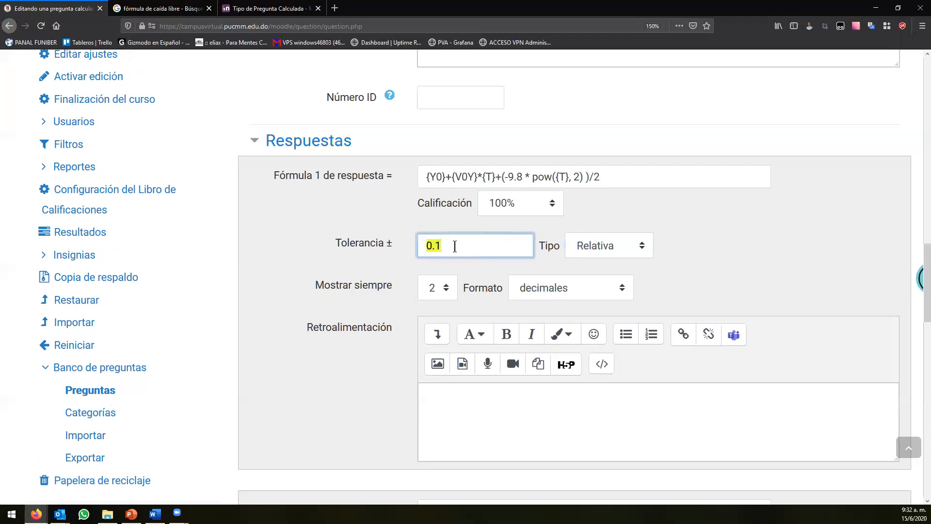
{"action": "type", "text": "1"}
{"action": "double_click", "coordinate": [472, 246]}
{"action": "type", "text": "0.1"}
{"action": "left_click", "coordinate": [348, 205]}
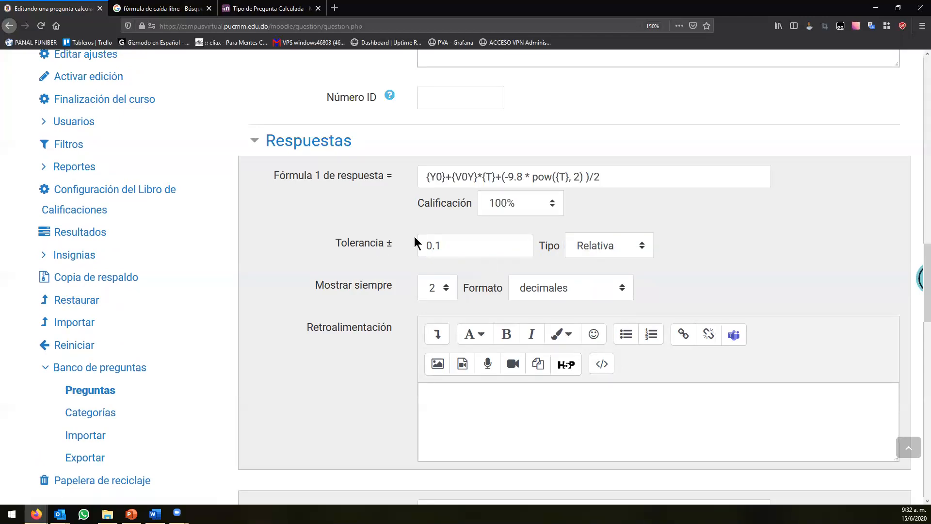
Step: Review formula 1's expression and the available display formats for its answer
{"action": "left_click_drag", "start_coordinate": [645, 177], "coordinate": [370, 214]}
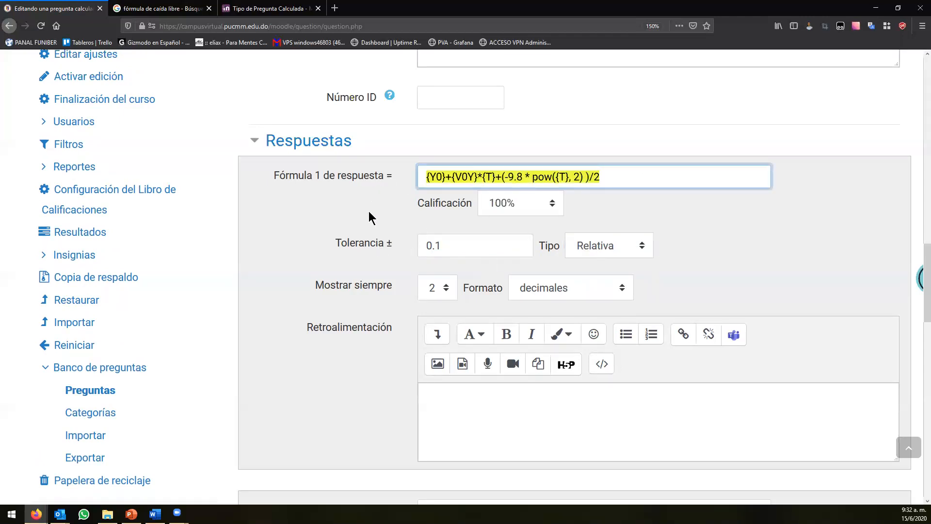
{"action": "left_click", "coordinate": [370, 214]}
{"action": "left_click", "coordinate": [362, 245]}
{"action": "left_click", "coordinate": [367, 229]}
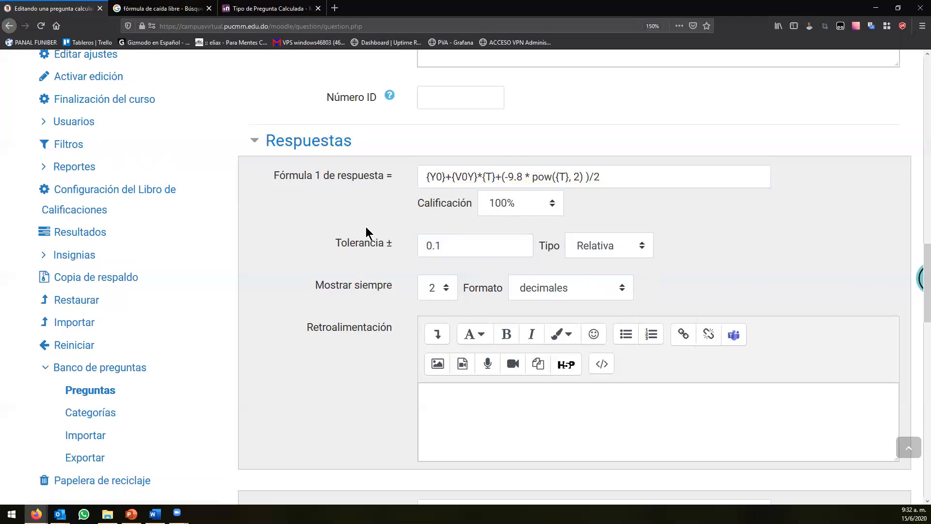
{"action": "left_click", "coordinate": [541, 291]}
{"action": "left_click", "coordinate": [544, 291]}
{"action": "left_click", "coordinate": [565, 299]}
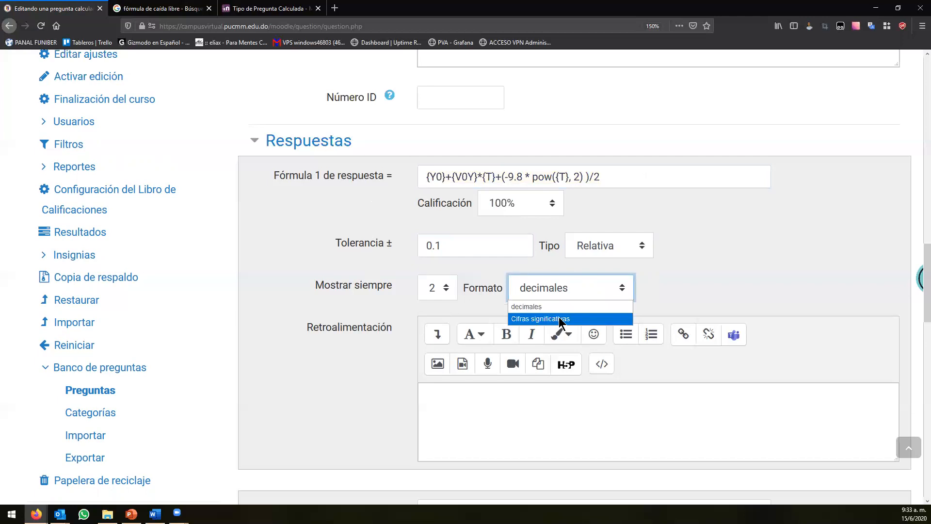
{"action": "left_click", "coordinate": [464, 316]}
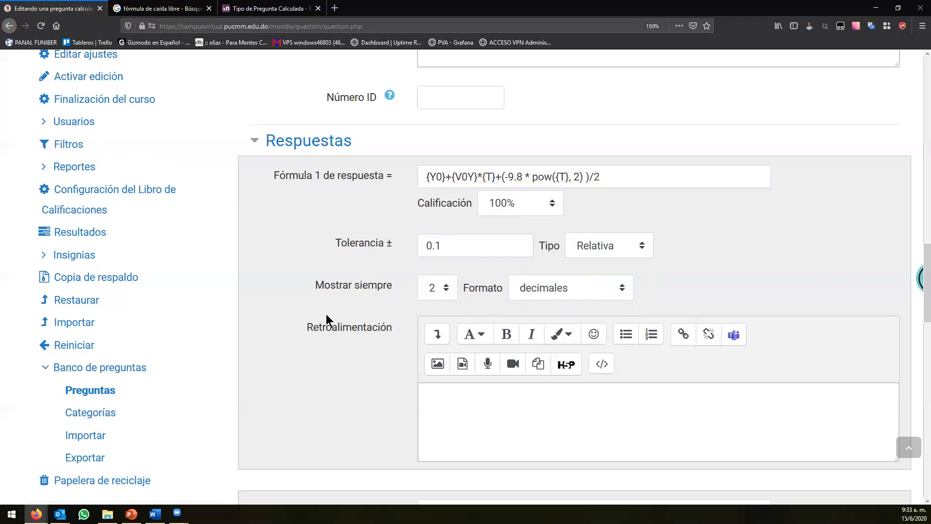
Step: Set the unit handling (Tratamiento de las unidades) to "Debe darse la unidad, que será calificada"
{"action": "scroll", "coordinate": [326, 311], "scroll_direction": "down", "scroll_amount": 3}
{"action": "scroll", "coordinate": [349, 288], "scroll_direction": "down", "scroll_amount": 9}
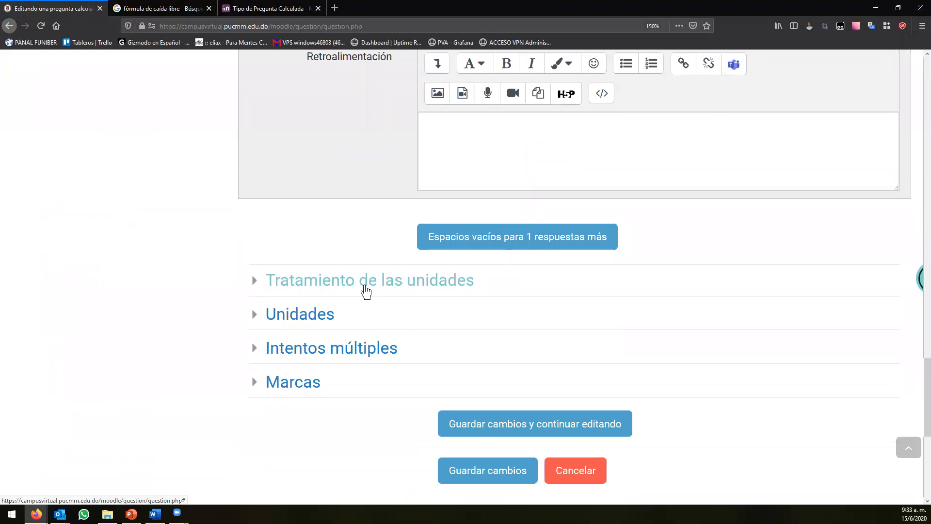
{"action": "left_click", "coordinate": [366, 291]}
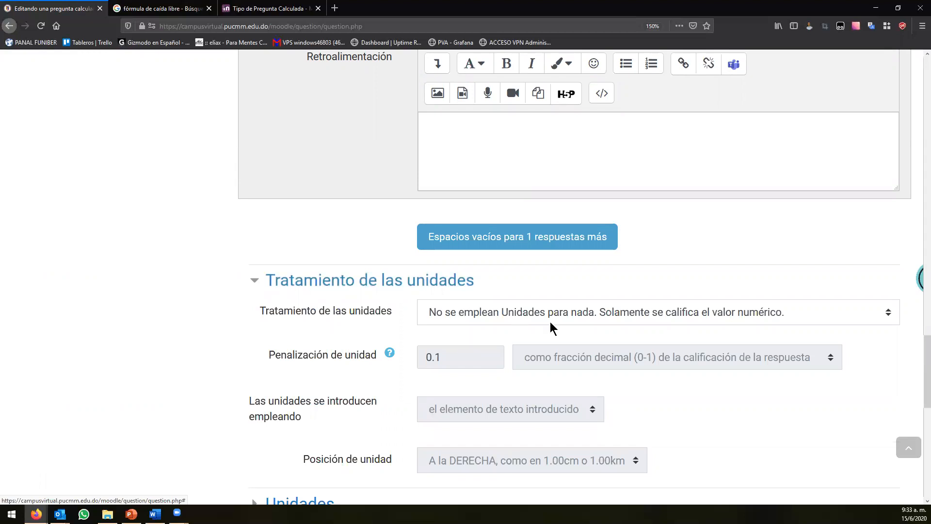
{"action": "scroll", "coordinate": [534, 313], "scroll_direction": "down", "scroll_amount": 2}
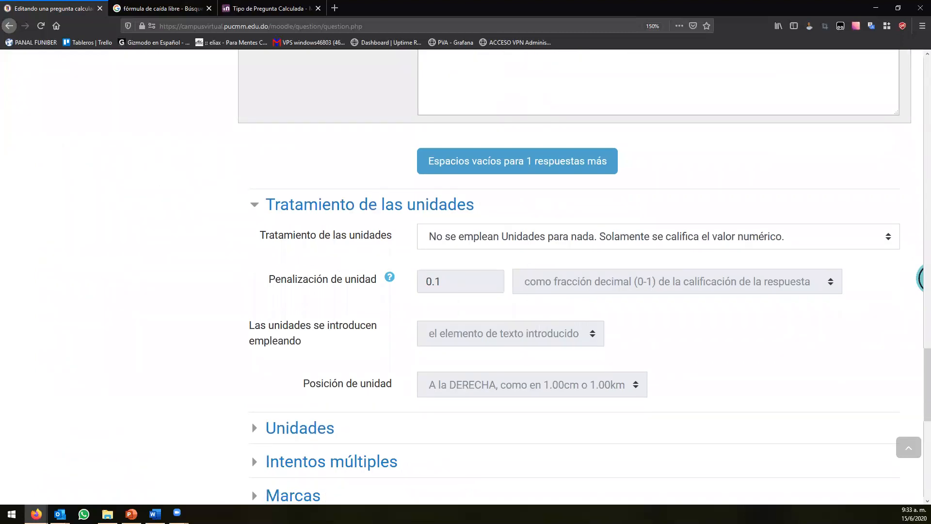
{"action": "left_click", "coordinate": [464, 239]}
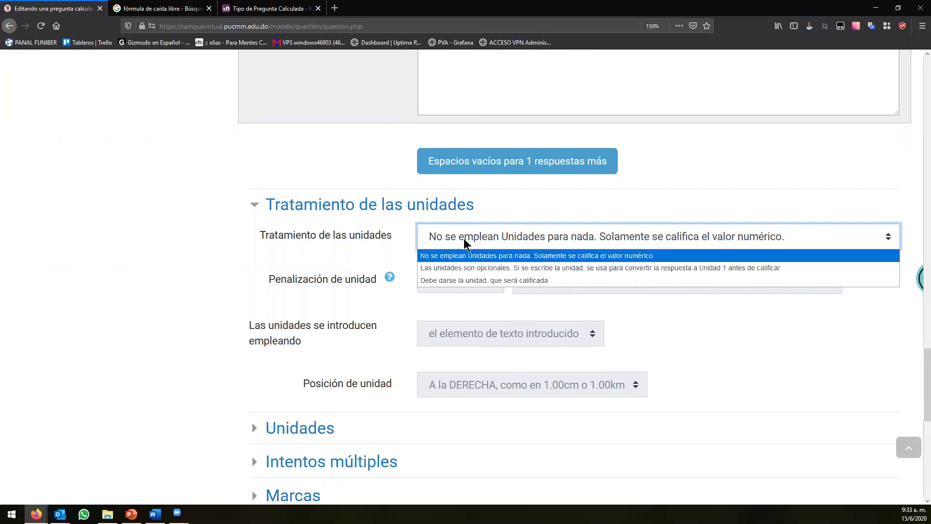
{"action": "left_click", "coordinate": [447, 281]}
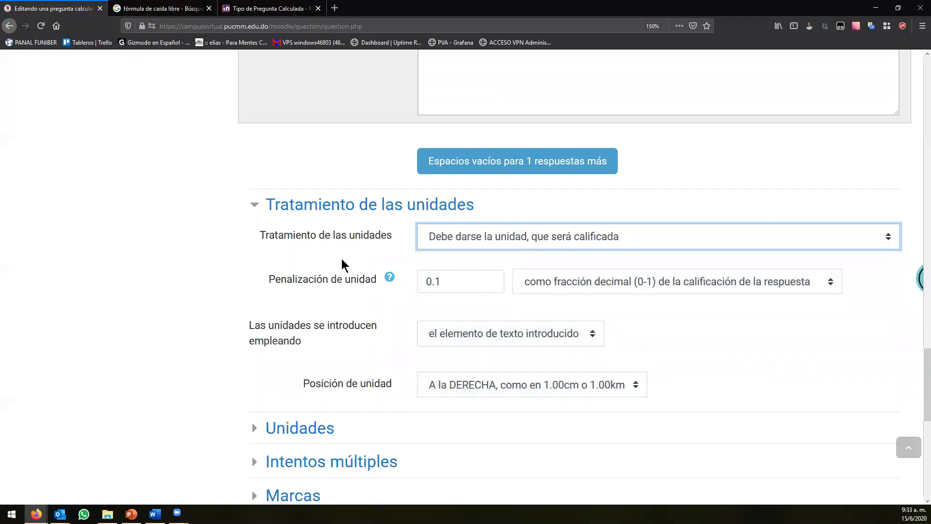
Step: Read the help for the unit penalty to see when the penalty applies
{"action": "scroll", "coordinate": [339, 260], "scroll_direction": "down", "scroll_amount": 3}
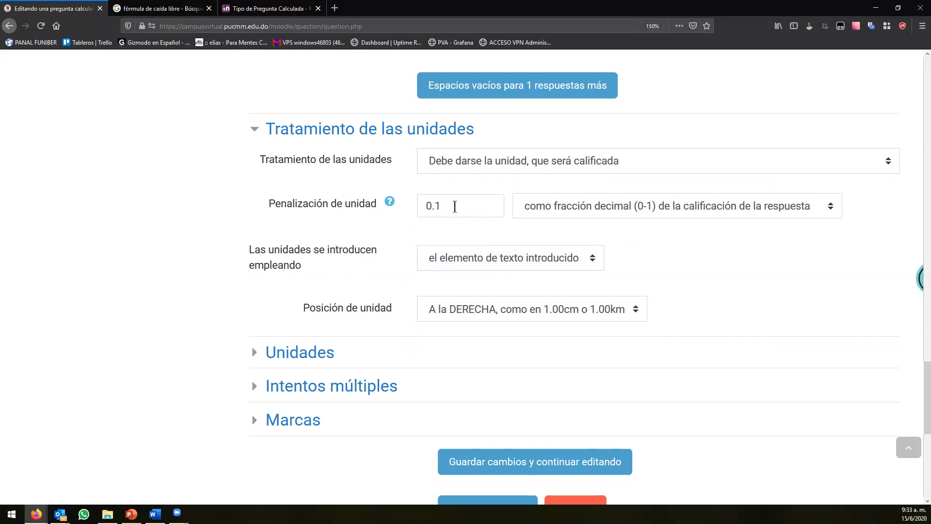
{"action": "left_click", "coordinate": [390, 202]}
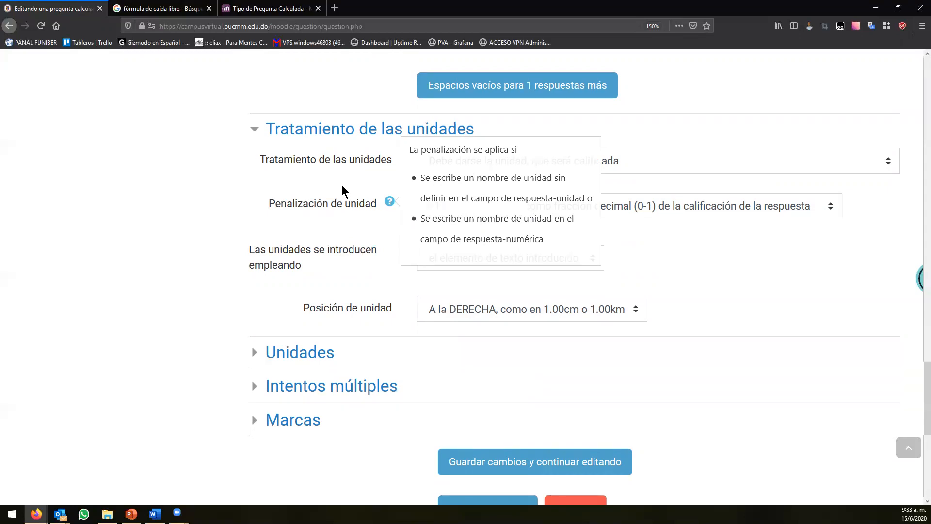
{"action": "left_click", "coordinate": [342, 189]}
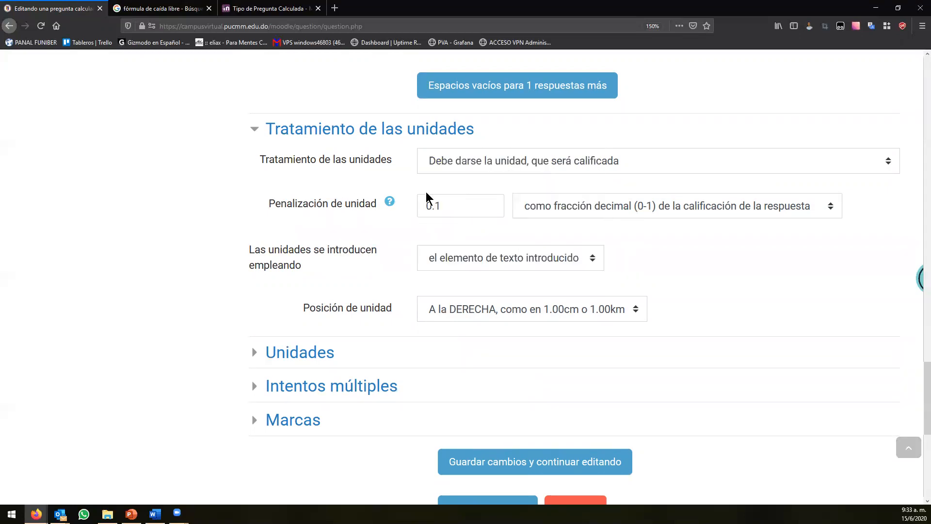
{"action": "left_click", "coordinate": [389, 205]}
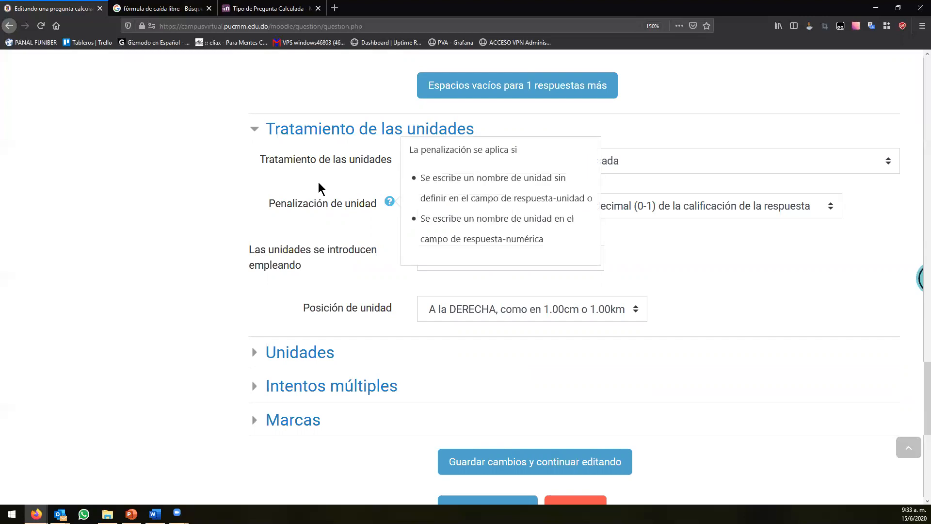
{"action": "left_click", "coordinate": [355, 185]}
{"action": "scroll", "coordinate": [374, 233], "scroll_direction": "up", "scroll_amount": 5}
{"action": "scroll", "coordinate": [375, 232], "scroll_direction": "down", "scroll_amount": 5}
{"action": "left_click", "coordinate": [305, 355]}
{"action": "left_click", "coordinate": [298, 355]}
Step: Try the multiple-choice and drop-down menu options for entering units, and restore "el elemento de texto introducido"
{"action": "left_click", "coordinate": [486, 269]}
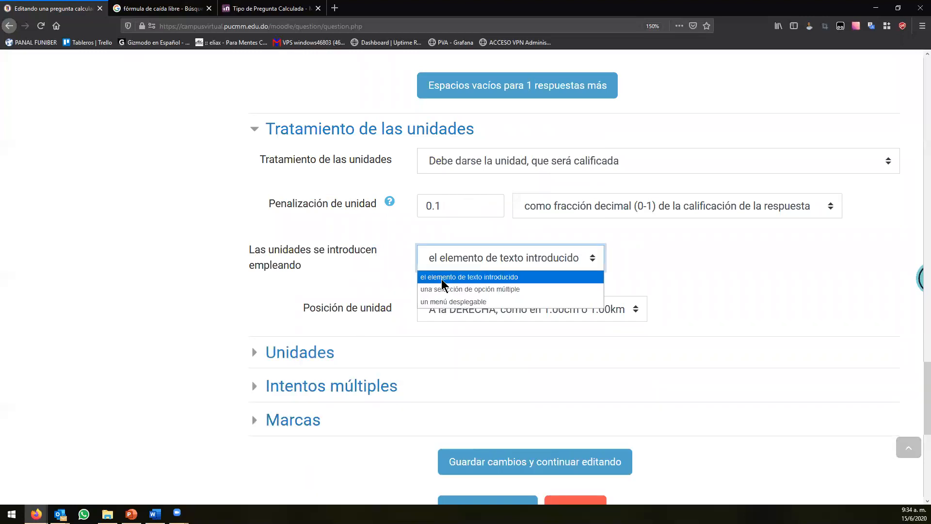
{"action": "left_click", "coordinate": [485, 290]}
{"action": "left_click", "coordinate": [486, 262]}
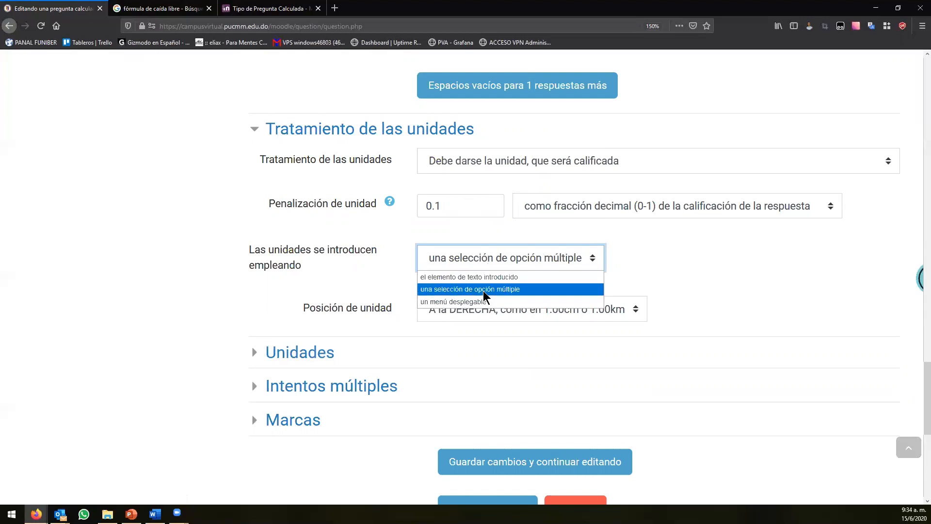
{"action": "left_click", "coordinate": [479, 301]}
{"action": "left_click", "coordinate": [533, 265]}
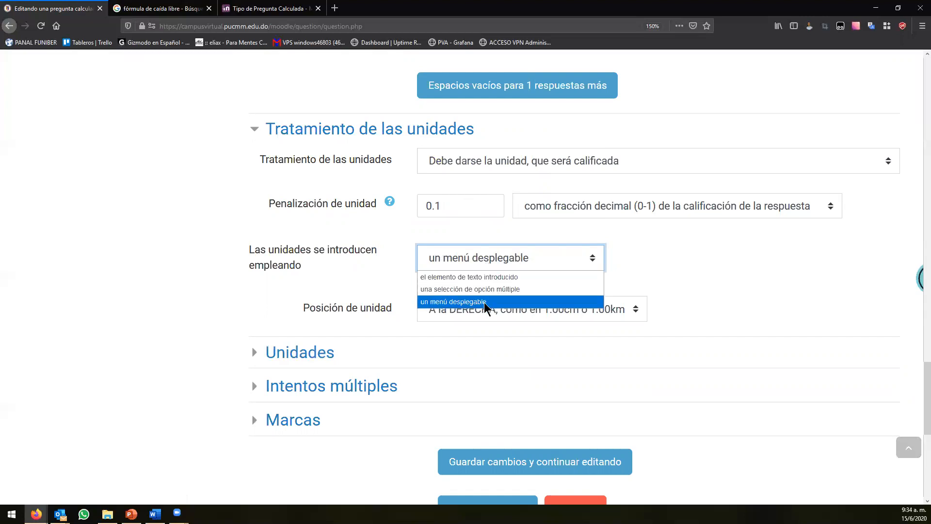
{"action": "left_click", "coordinate": [484, 277]}
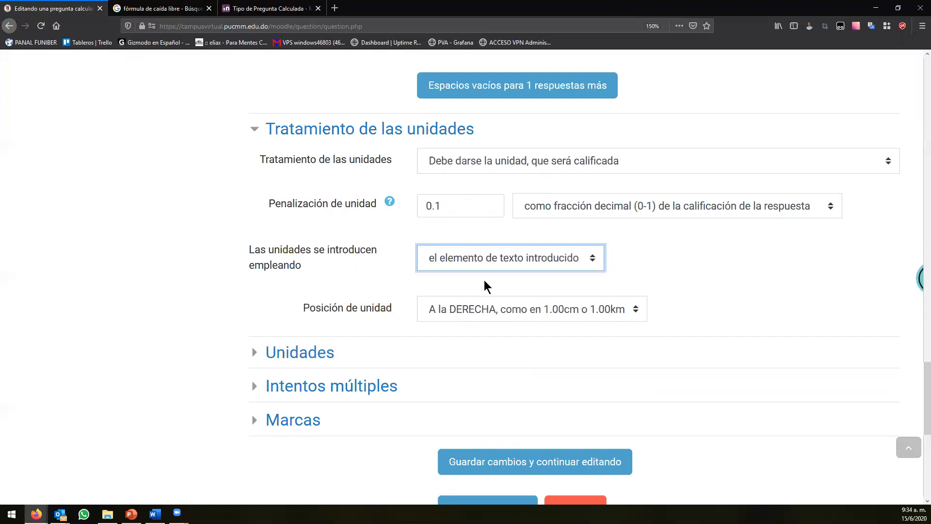
{"action": "left_click", "coordinate": [652, 262]}
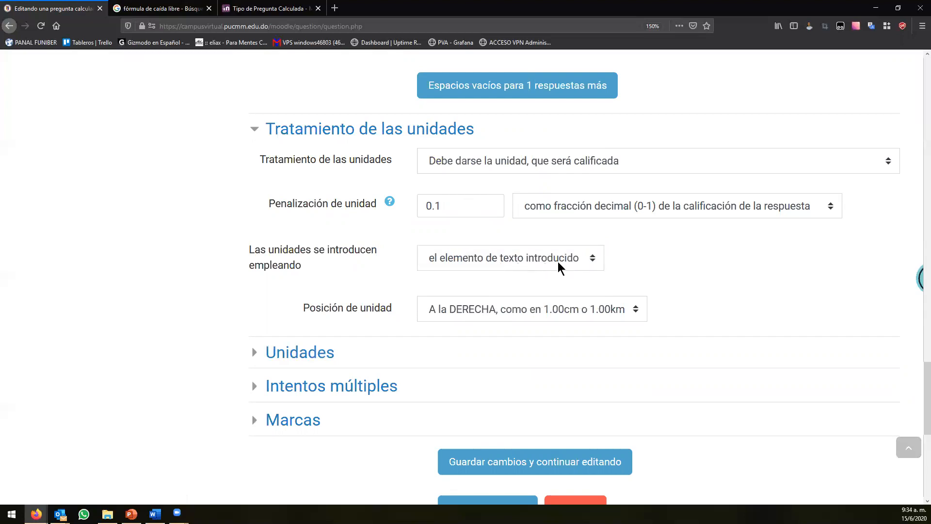
Step: Try the units cm and m after the unit penalty value, removing each one
{"action": "left_click", "coordinate": [642, 165]}
{"action": "left_click", "coordinate": [383, 196]}
{"action": "left_click", "coordinate": [458, 210]}
{"action": "type", "text": "cm"}
{"action": "key", "text": "BackSpace"}
{"action": "key", "text": "BackSpace"}
{"action": "type", "text": "m"}
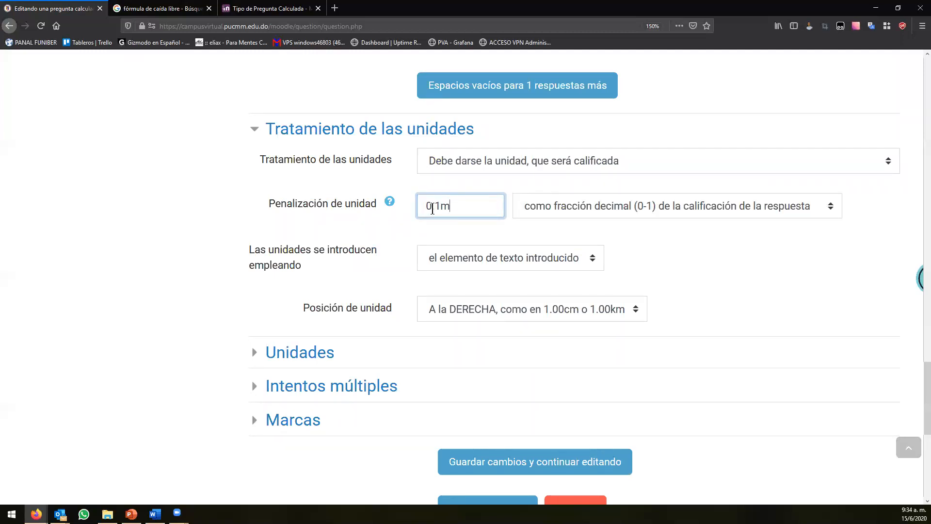
{"action": "key", "text": "BackSpace"}
Step: Set the unit entry method to "una selección de opción múltiple"
{"action": "left_click", "coordinate": [504, 257]}
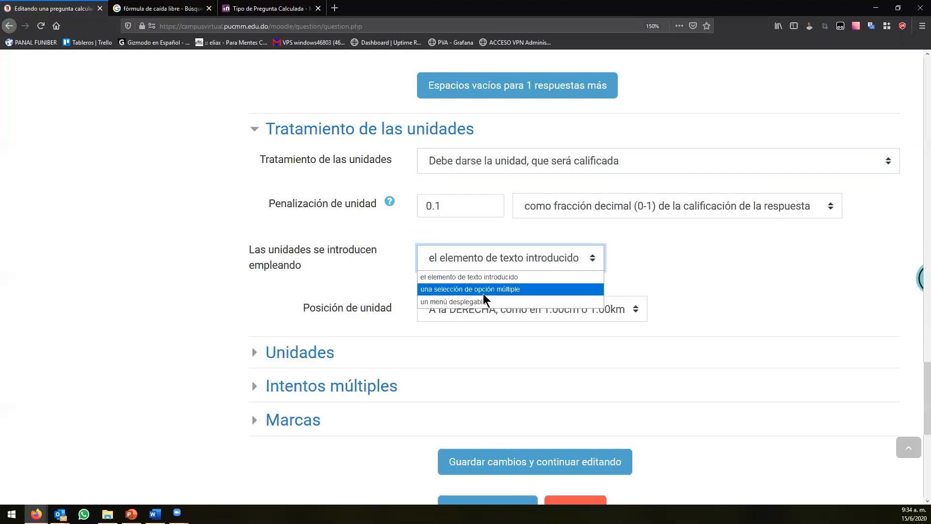
{"action": "left_click", "coordinate": [483, 290]}
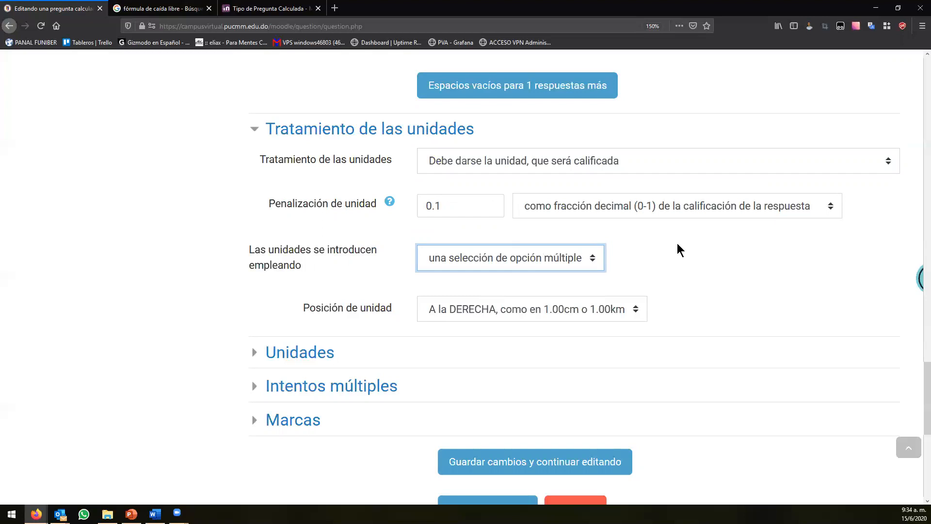
{"action": "left_click", "coordinate": [720, 252]}
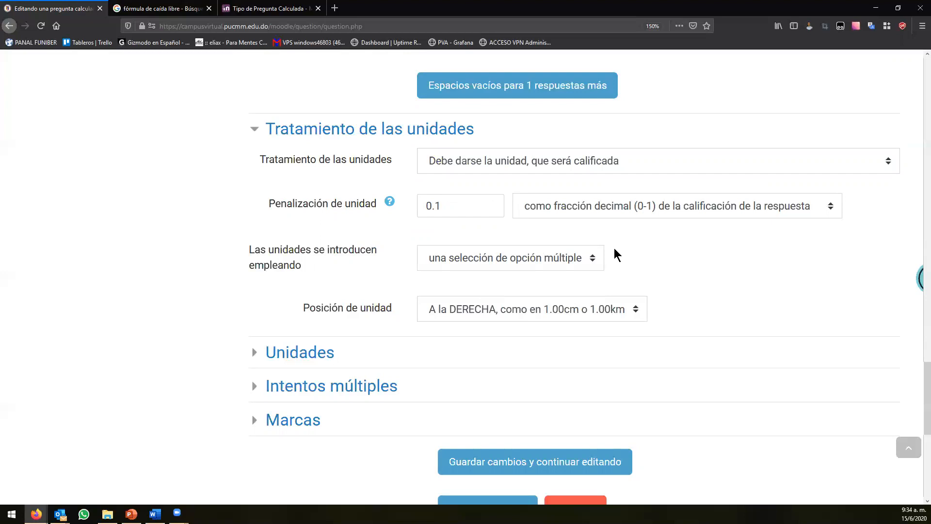
{"action": "scroll", "coordinate": [348, 275], "scroll_direction": "up", "scroll_amount": 6}
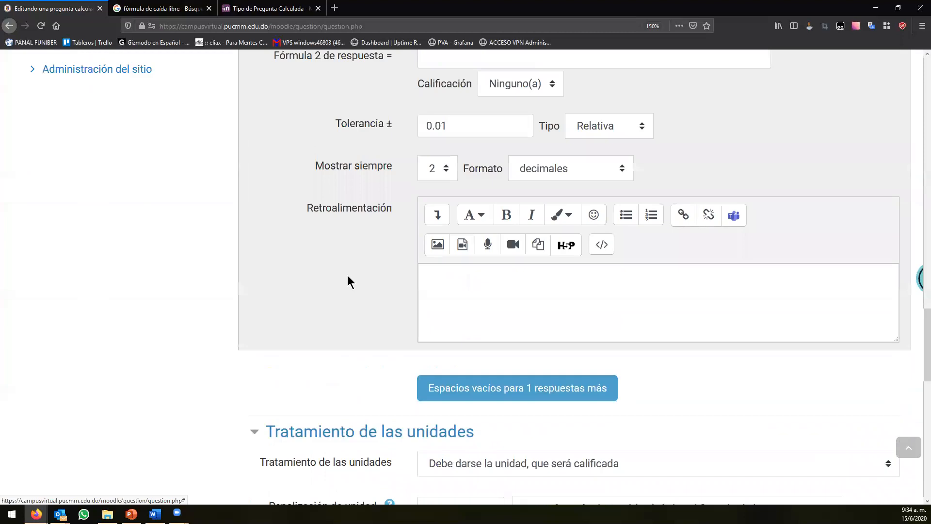
{"action": "scroll", "coordinate": [348, 275], "scroll_direction": "up", "scroll_amount": 20}
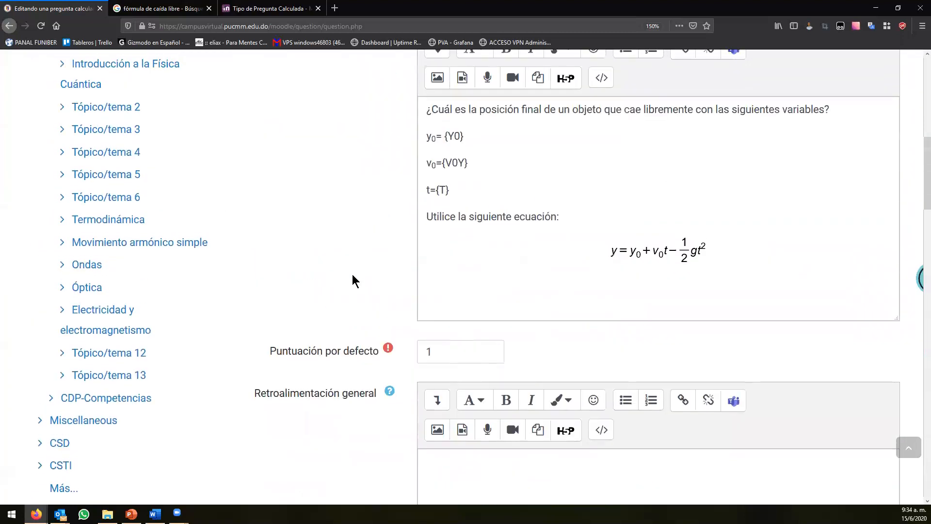
{"action": "scroll", "coordinate": [352, 273], "scroll_direction": "down", "scroll_amount": 20}
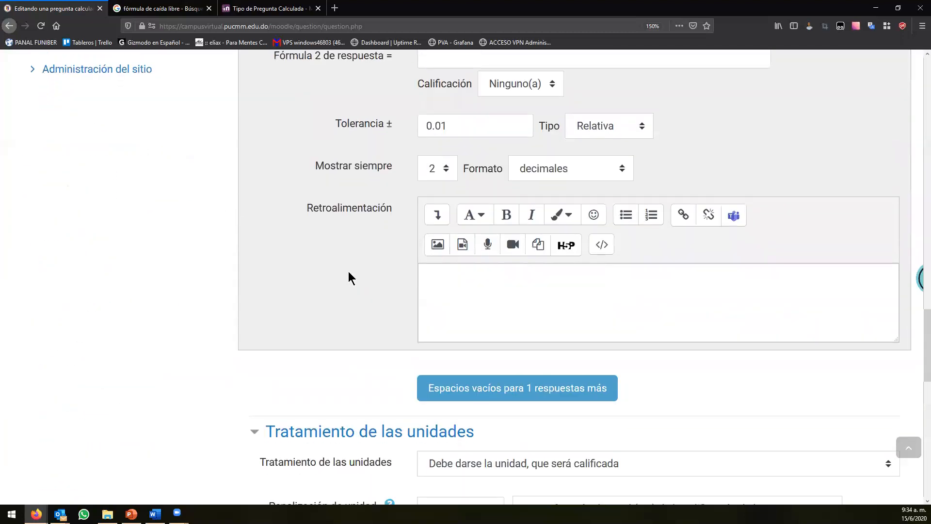
{"action": "scroll", "coordinate": [369, 291], "scroll_direction": "down", "scroll_amount": 2}
{"action": "left_click", "coordinate": [319, 277]}
{"action": "left_click", "coordinate": [319, 281]}
Step: Search Google Images for "radiobutton" in a new browser tab and return to the question form
{"action": "left_click", "coordinate": [334, 8]}
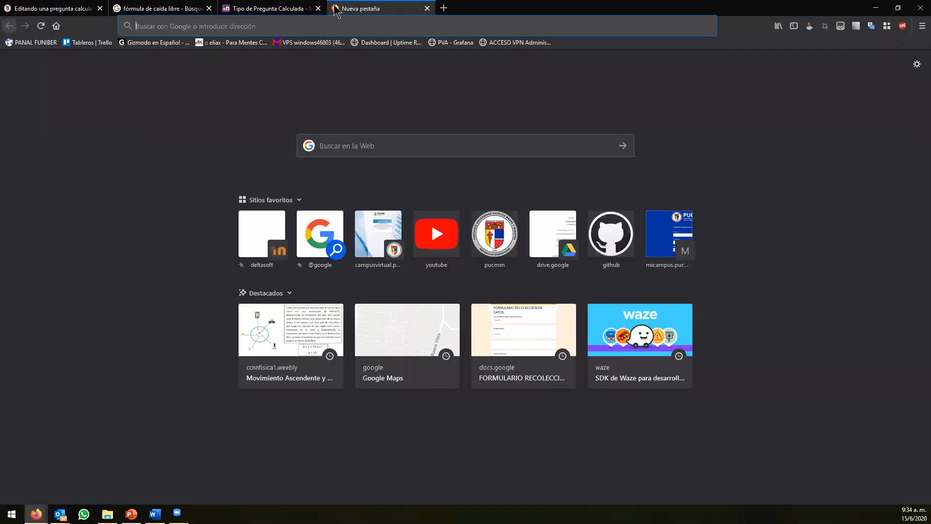
{"action": "type", "text": "radiobutton"}
{"action": "key", "text": "Return"}
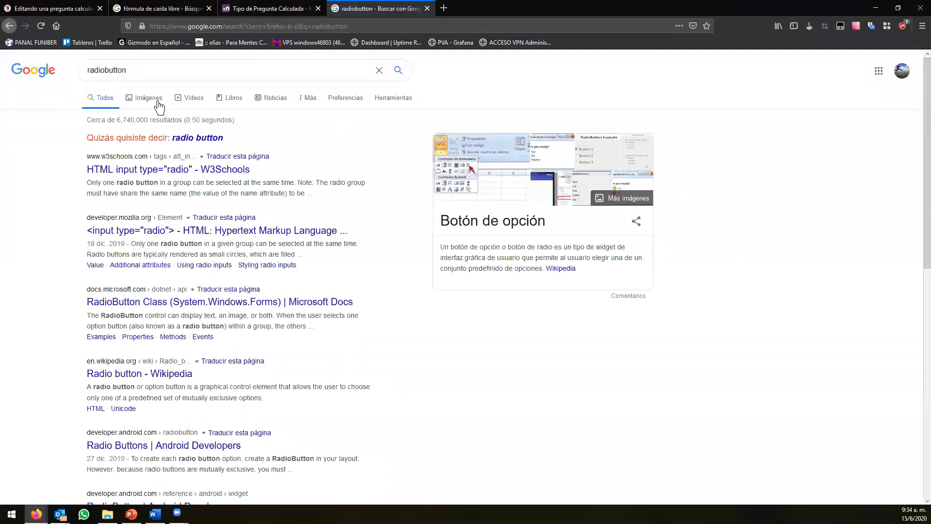
{"action": "left_click", "coordinate": [156, 102]}
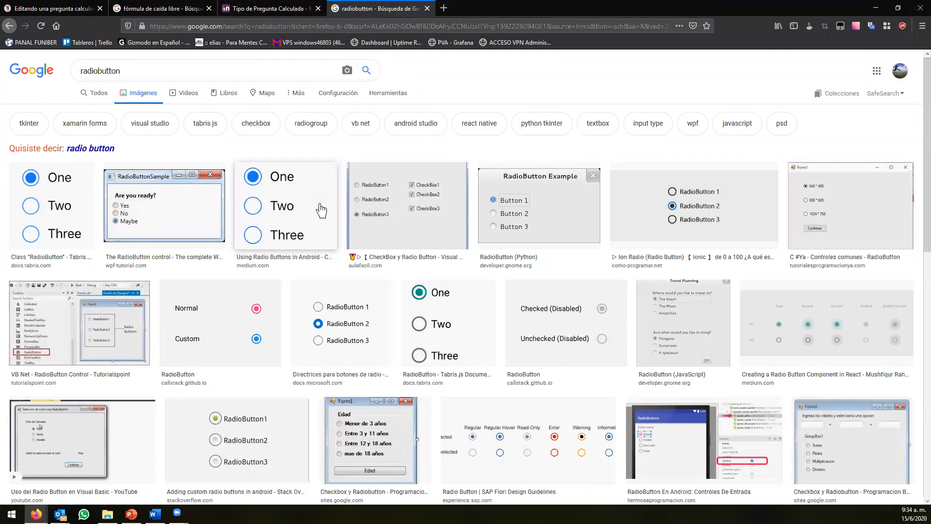
{"action": "left_click", "coordinate": [68, 8]}
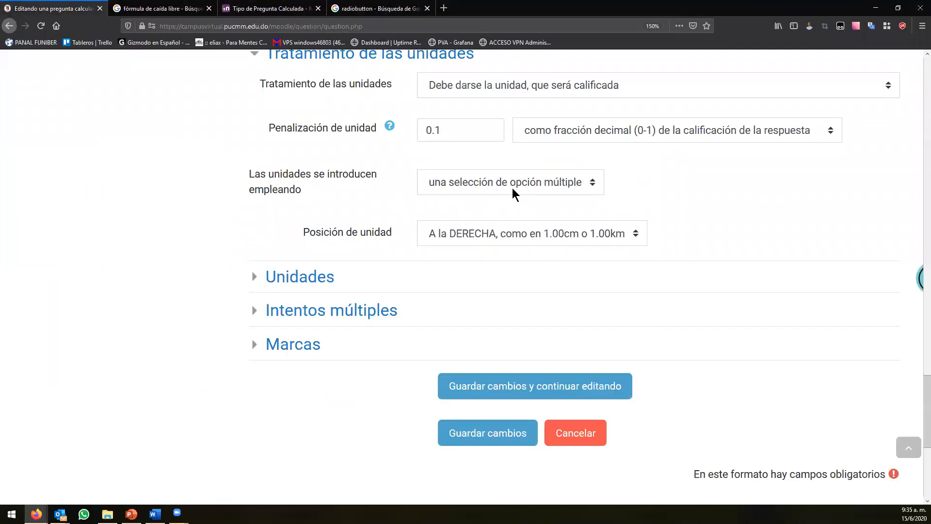
Step: Try "un menú desplegable" as the unit entry method and restore "una selección de opción múltiple"
{"action": "left_click", "coordinate": [495, 183]}
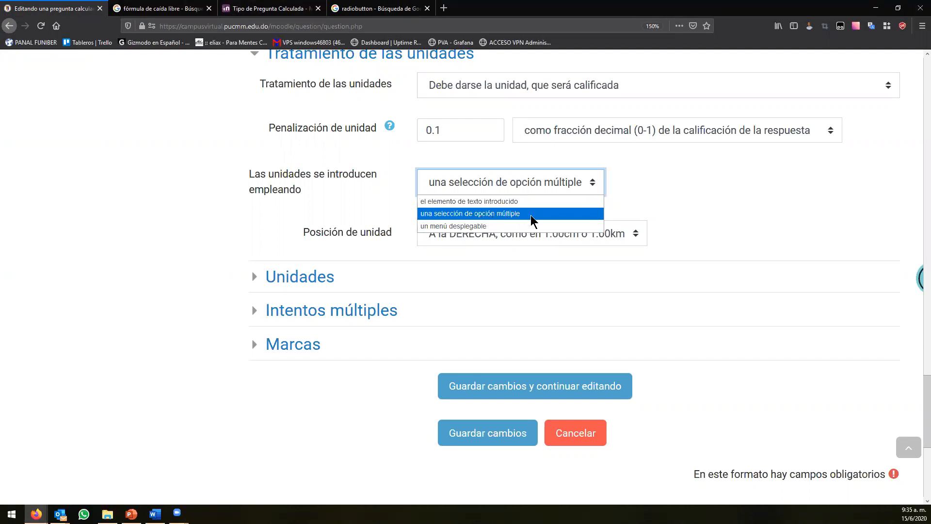
{"action": "left_click", "coordinate": [504, 225]}
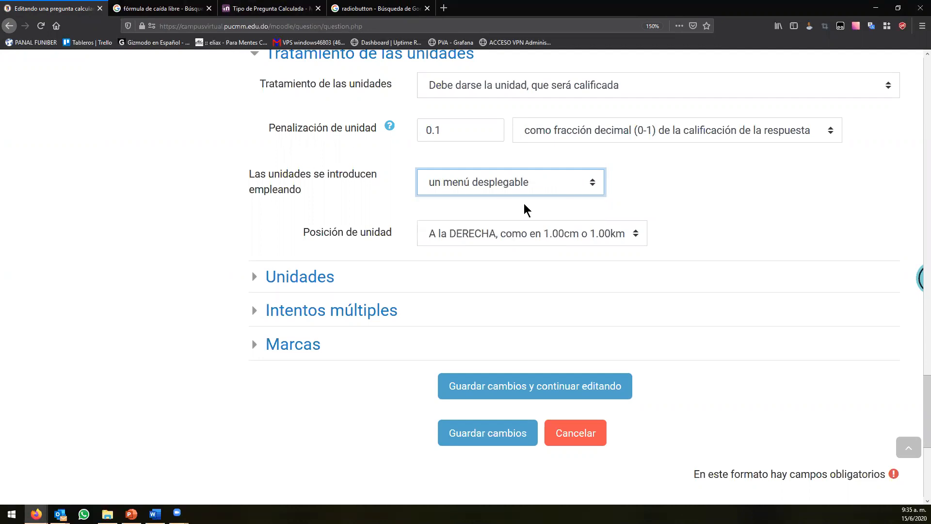
{"action": "left_click", "coordinate": [586, 235]}
{"action": "left_click", "coordinate": [563, 188]}
{"action": "left_click", "coordinate": [557, 189]}
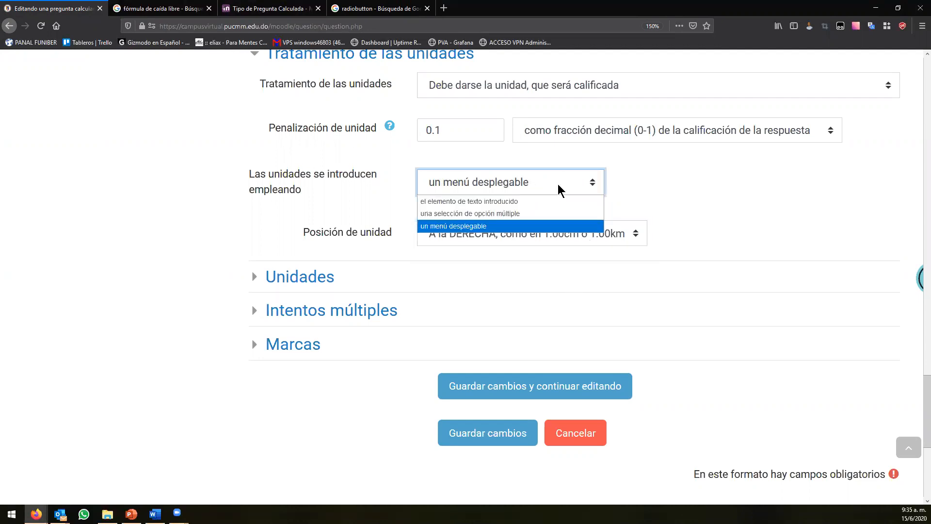
{"action": "left_click", "coordinate": [530, 185]}
{"action": "left_click", "coordinate": [568, 184]}
{"action": "left_click", "coordinate": [514, 187]}
{"action": "left_click", "coordinate": [470, 190]}
{"action": "left_click", "coordinate": [478, 214]}
{"action": "left_click", "coordinate": [365, 209]}
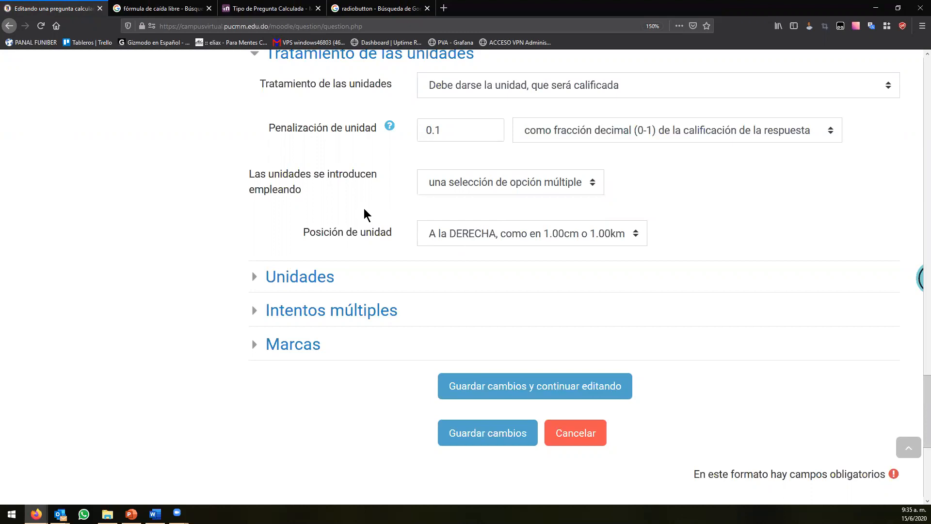
Step: Open the Unidades section and enter m as the first unit
{"action": "left_click", "coordinate": [321, 281]}
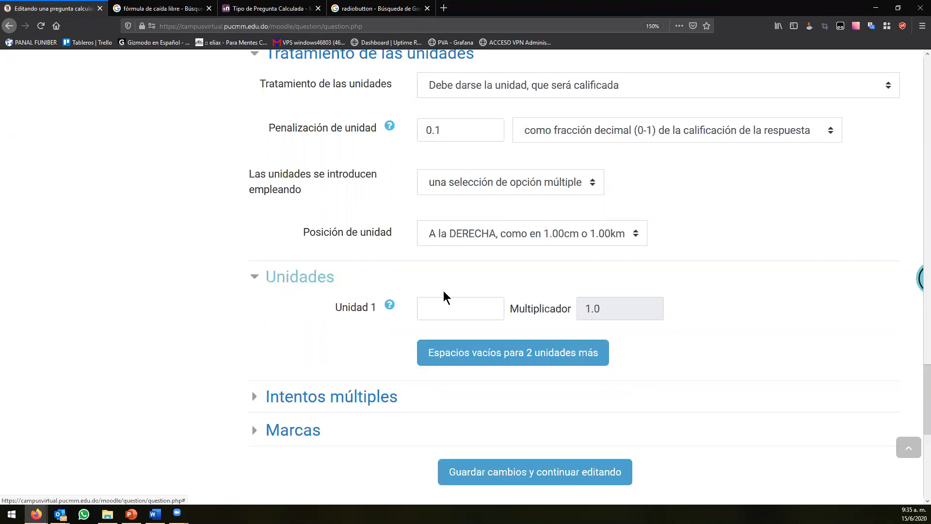
{"action": "left_click", "coordinate": [444, 311]}
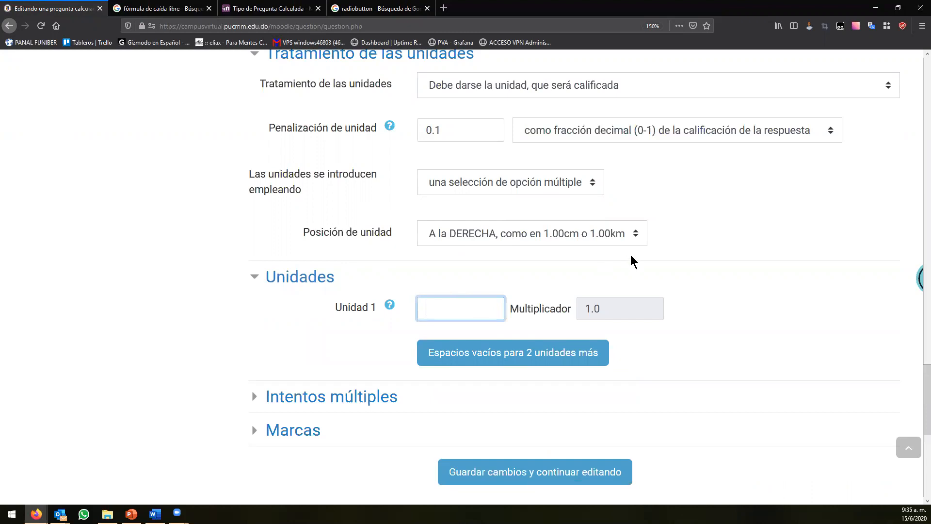
{"action": "type", "text": "m"}
{"action": "left_click", "coordinate": [596, 278]}
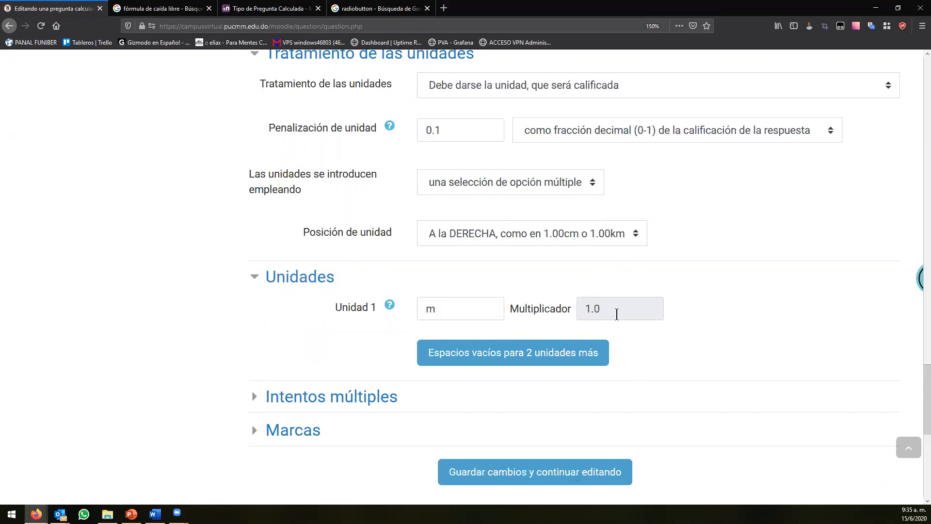
Step: Add two more unit blanks and enter cm as the second unit
{"action": "left_click", "coordinate": [522, 360]}
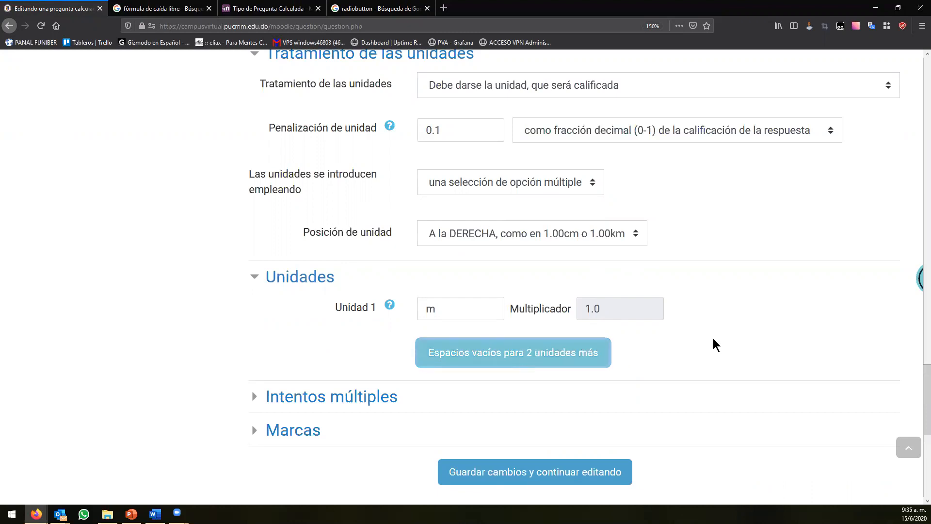
{"action": "scroll", "coordinate": [688, 347], "scroll_direction": "down", "scroll_amount": 15}
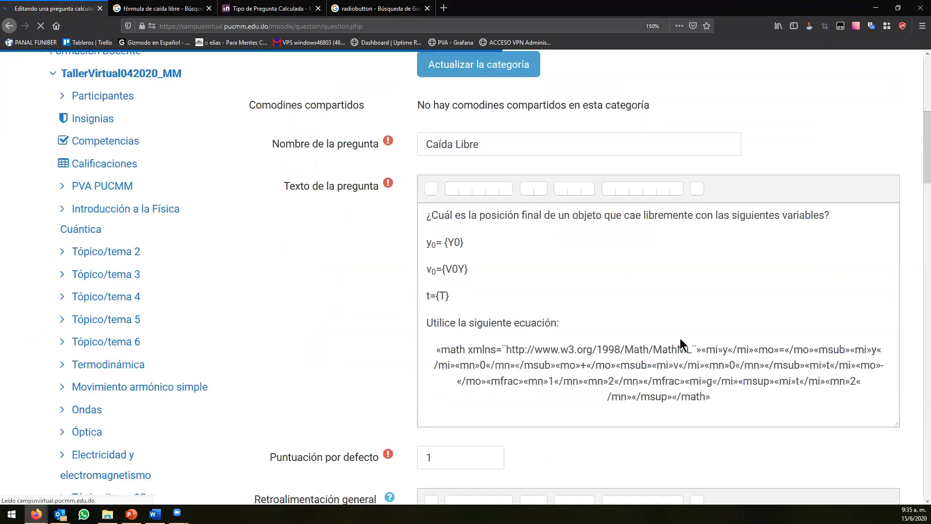
{"action": "scroll", "coordinate": [545, 323], "scroll_direction": "down", "scroll_amount": 15}
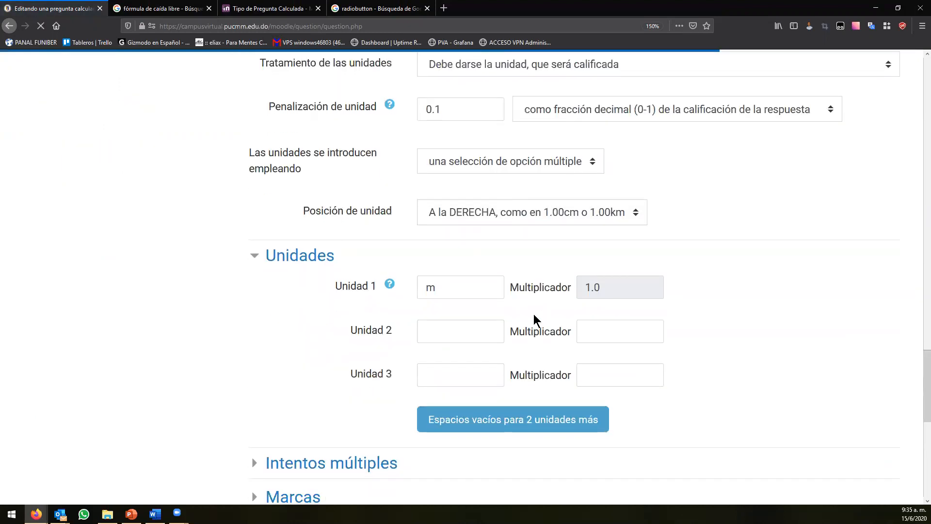
{"action": "scroll", "coordinate": [480, 293], "scroll_direction": "up", "scroll_amount": 3}
{"action": "left_click", "coordinate": [442, 341]}
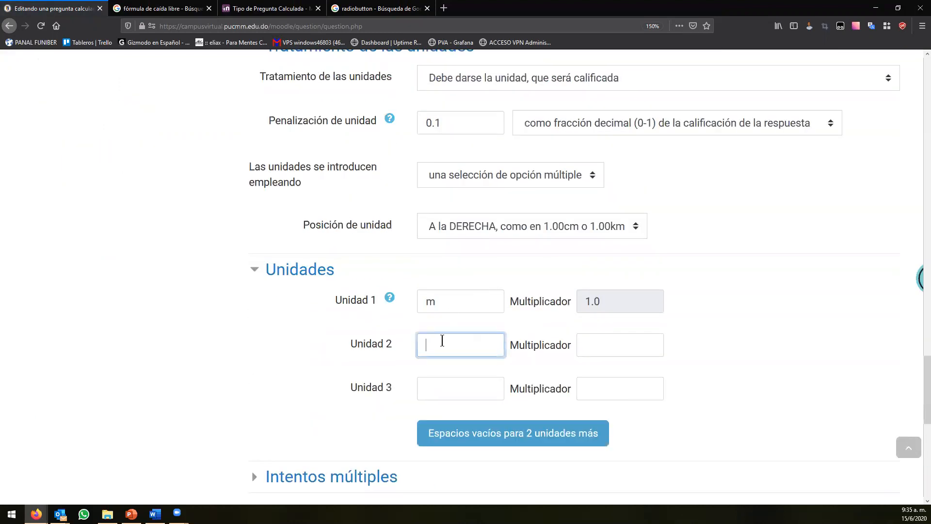
{"action": "type", "text": "cm"}
Step: Set the multiplier of the cm unit to 0.01
{"action": "left_click", "coordinate": [628, 346]}
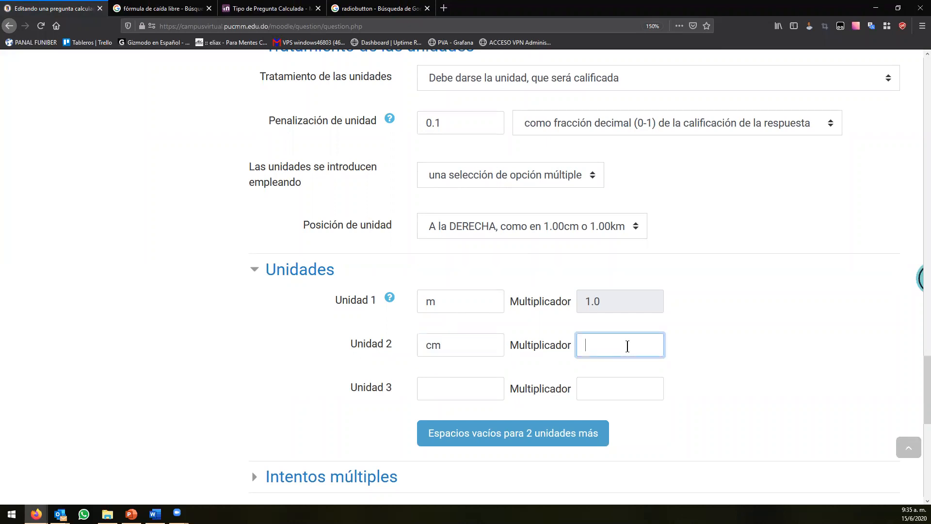
{"action": "type", "text": "0.01"}
{"action": "double_click", "coordinate": [461, 344]}
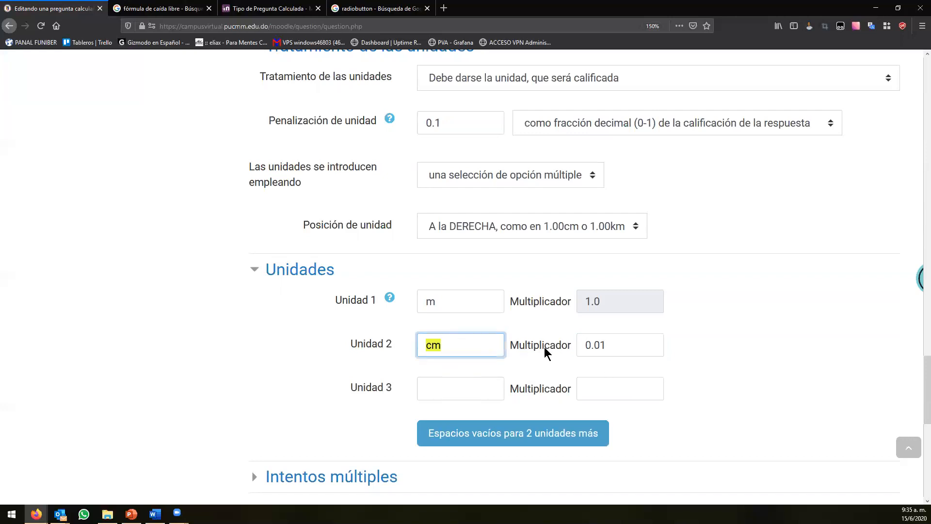
{"action": "double_click", "coordinate": [624, 347]}
{"action": "left_click", "coordinate": [551, 335]}
Step: Open the calculator and compute 100 ÷ 100 and 100 × 0.01 to check the unit conversion
{"action": "key", "text": "XF86Calculator"}
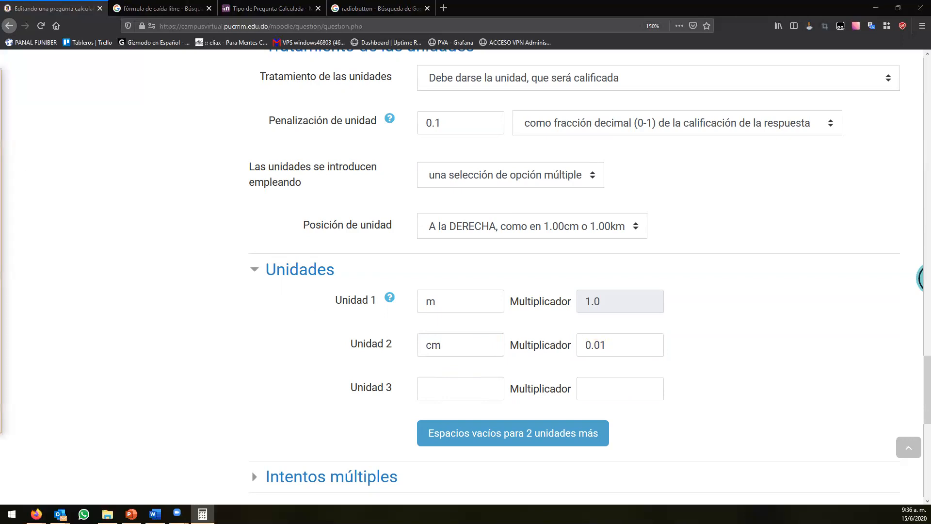
{"action": "type", "text": "100"}
{"action": "type", "text": "/100="}
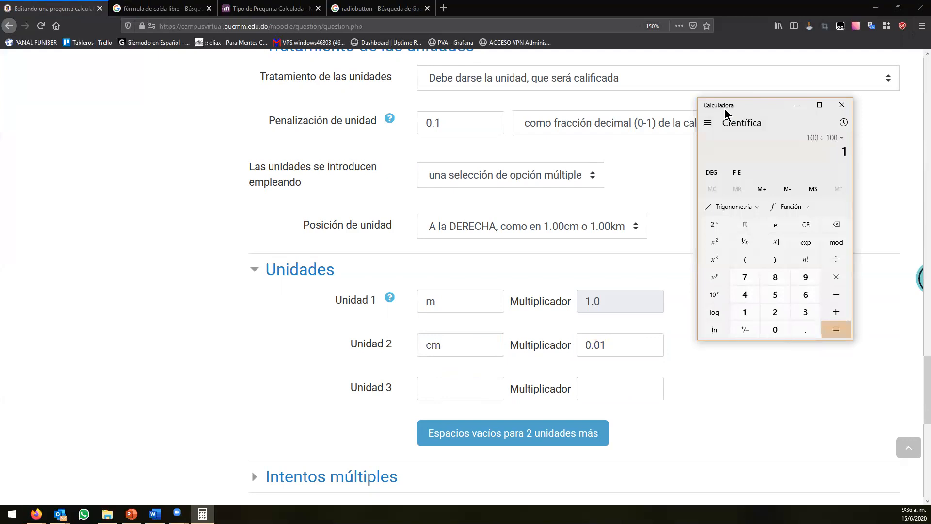
{"action": "key", "text": "Escape"}
{"action": "type", "text": "100"}
{"action": "type", "text": "*0.1"}
{"action": "key", "text": "BackSpace"}
{"action": "type", "text": "01"}
{"action": "key", "text": "Return"}
Step: Calculate 100 ÷ 0.01 in the calculator
{"action": "key", "text": "Escape"}
{"action": "type", "text": "100/10"}
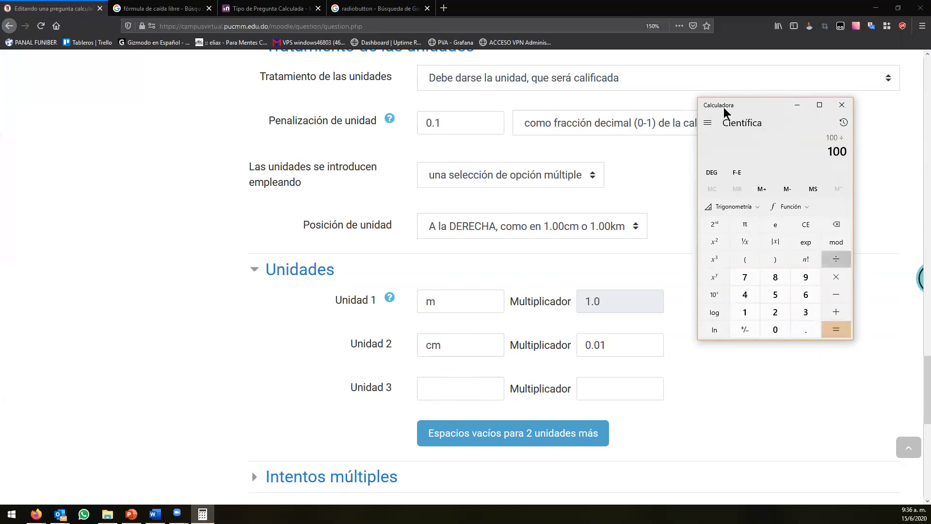
{"action": "key", "text": "BackSpace"}
{"action": "key", "text": "BackSpace"}
{"action": "type", "text": ".1"}
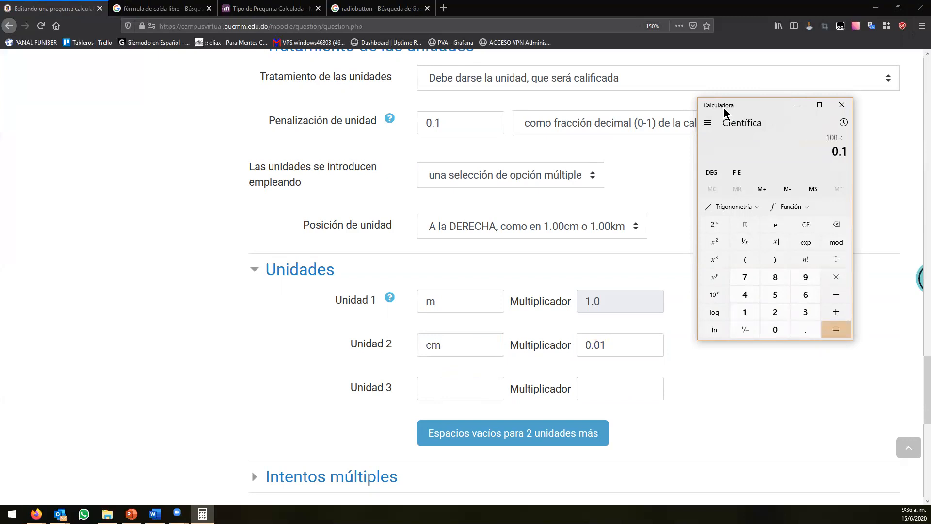
{"action": "key", "text": "BackSpace"}
{"action": "type", "text": "01"}
{"action": "key", "text": "Return"}
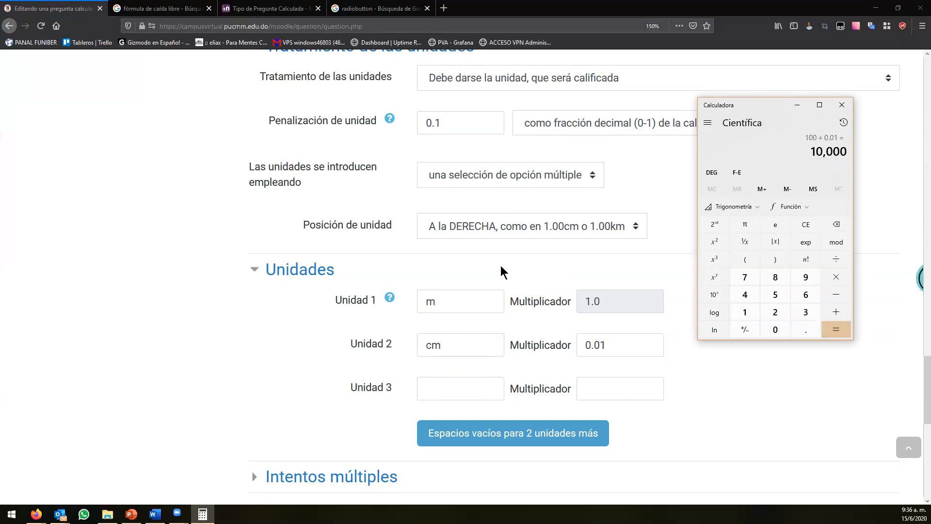
Step: Change the multiplier of the cm unit to 100 in the question form
{"action": "double_click", "coordinate": [627, 346]}
{"action": "type", "text": "100"}
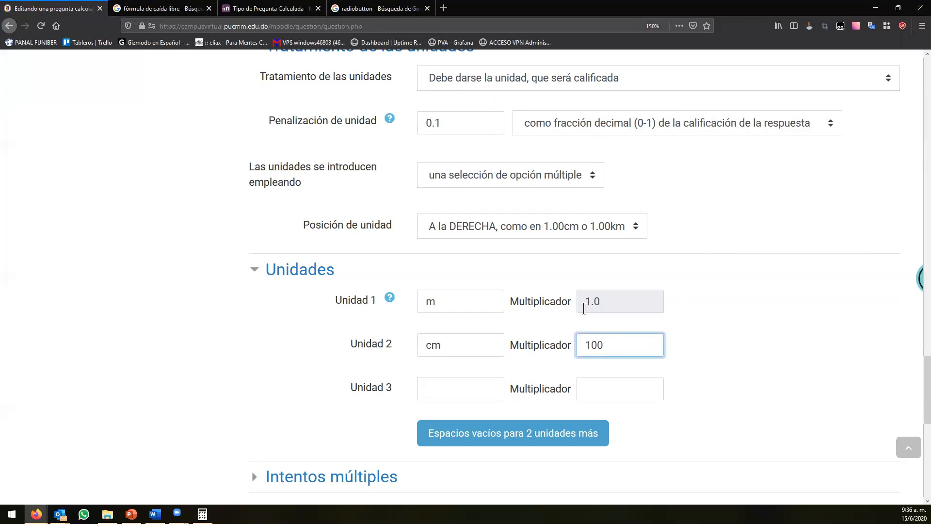
{"action": "key", "text": "shift+Tab"}
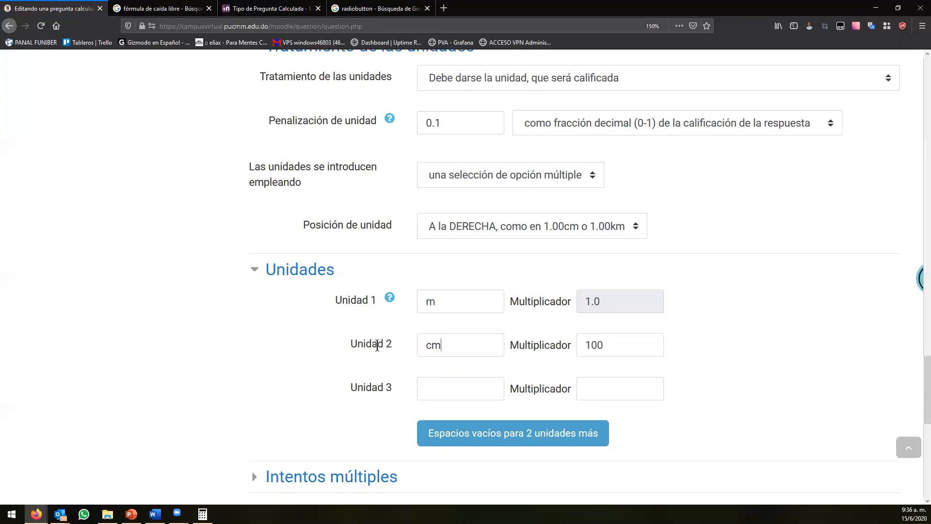
{"action": "key", "text": "Tab"}
{"action": "left_click_drag", "start_coordinate": [455, 306], "coordinate": [394, 317]}
{"action": "left_click_drag", "start_coordinate": [607, 345], "coordinate": [577, 347]}
{"action": "left_click", "coordinate": [533, 372]}
Step: Enter km as the third unit with a multiplier of 1000
{"action": "left_click", "coordinate": [466, 387]}
{"action": "type", "text": "km"}
{"action": "left_click", "coordinate": [625, 386]}
{"action": "type", "text": "1000"}
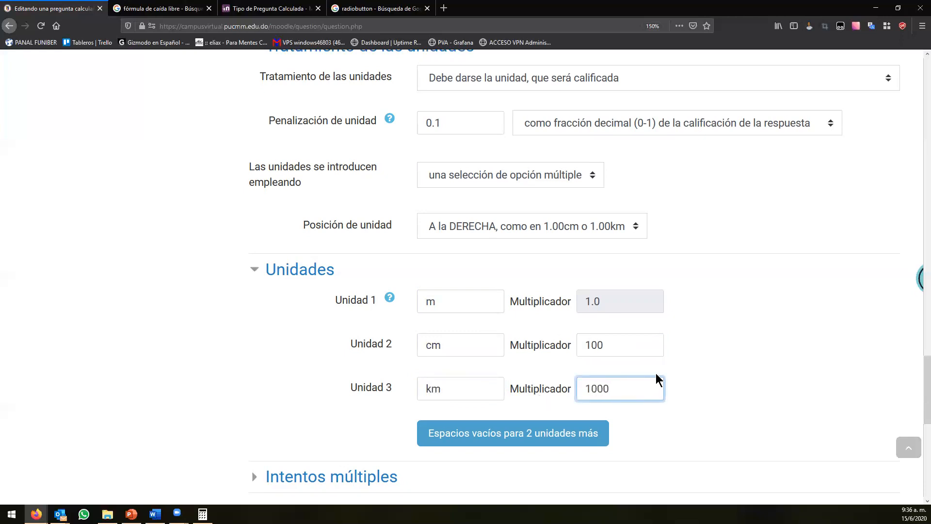
Step: Add blank spaces for two more units below the km unit
{"action": "left_click", "coordinate": [494, 435]}
{"action": "scroll", "coordinate": [387, 316], "scroll_direction": "down", "scroll_amount": 20}
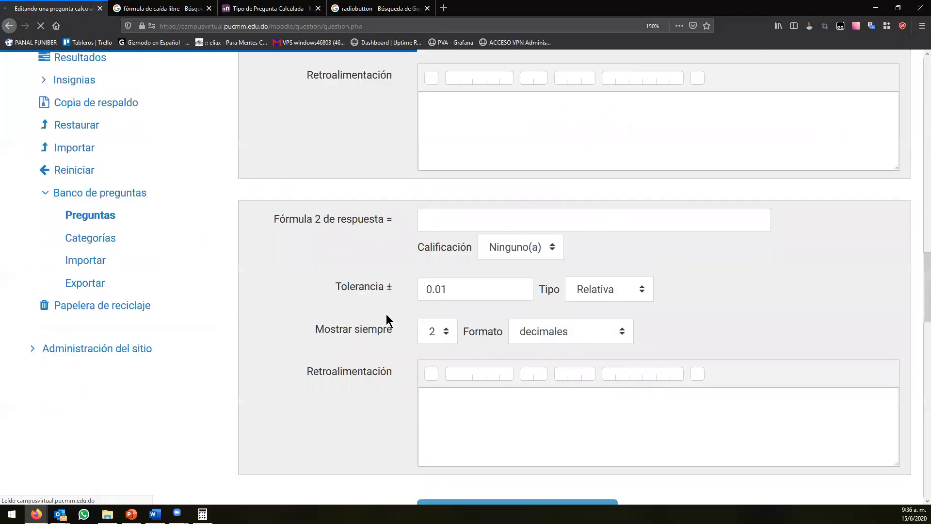
{"action": "scroll", "coordinate": [386, 315], "scroll_direction": "down", "scroll_amount": 10}
{"action": "scroll", "coordinate": [419, 225], "scroll_direction": "up", "scroll_amount": 3}
Step: Change the multiplier of the km unit to 0.001
{"action": "double_click", "coordinate": [630, 322]}
{"action": "type", "text": "0.001"}
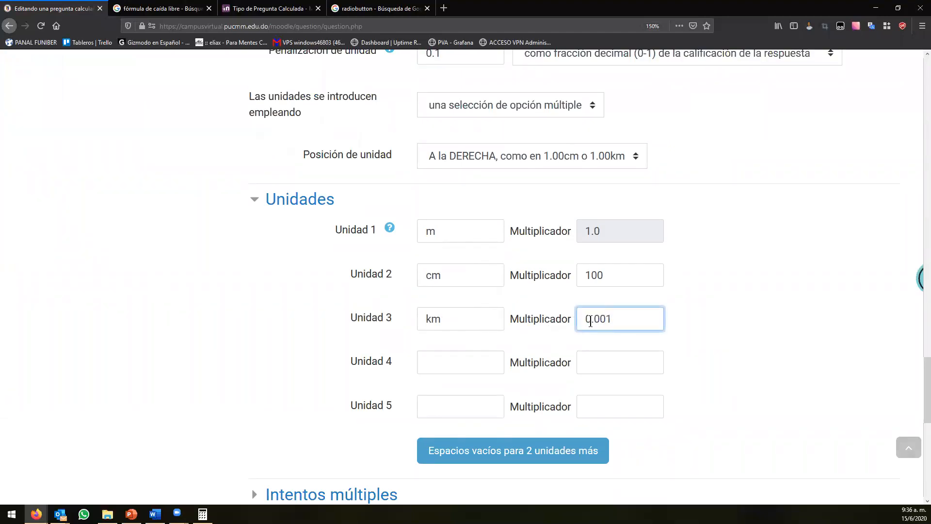
{"action": "double_click", "coordinate": [463, 314]}
{"action": "key", "text": "shift+Tab"}
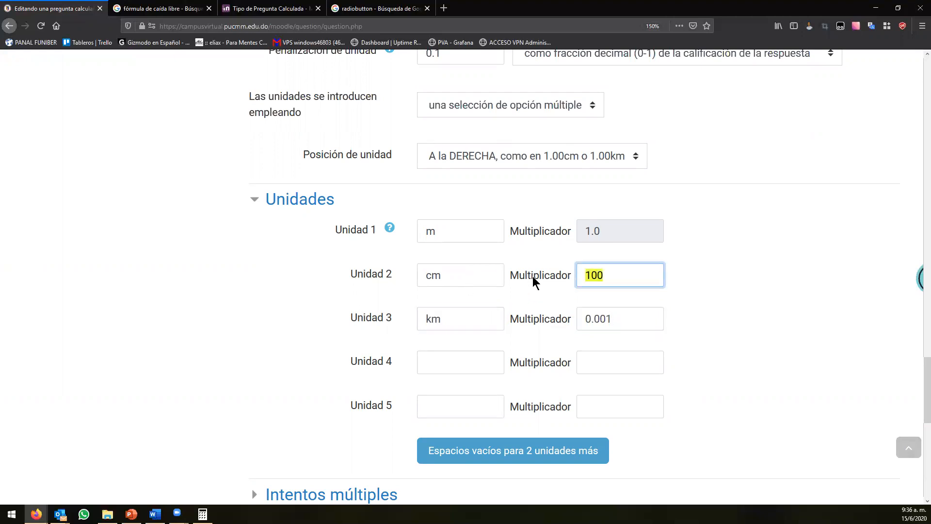
{"action": "left_click", "coordinate": [788, 272]}
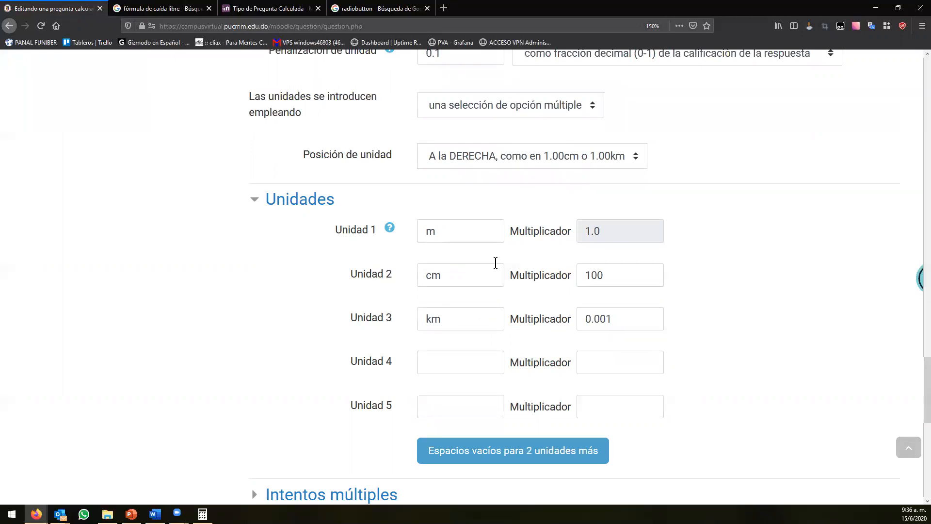
{"action": "left_click", "coordinate": [502, 371]}
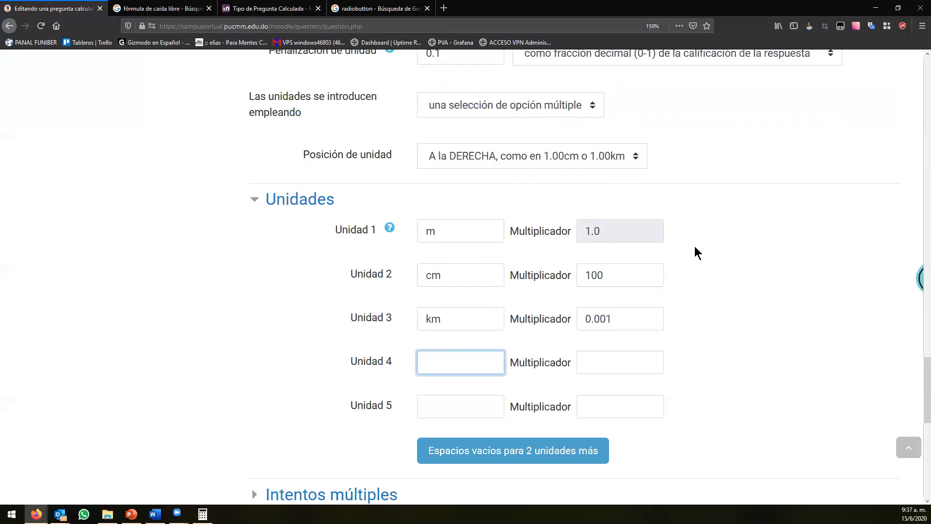
{"action": "left_click", "coordinate": [737, 255]}
{"action": "scroll", "coordinate": [737, 255], "scroll_direction": "down", "scroll_amount": 3}
{"action": "scroll", "coordinate": [781, 254], "scroll_direction": "up", "scroll_amount": 4}
{"action": "scroll", "coordinate": [785, 262], "scroll_direction": "up", "scroll_amount": 3}
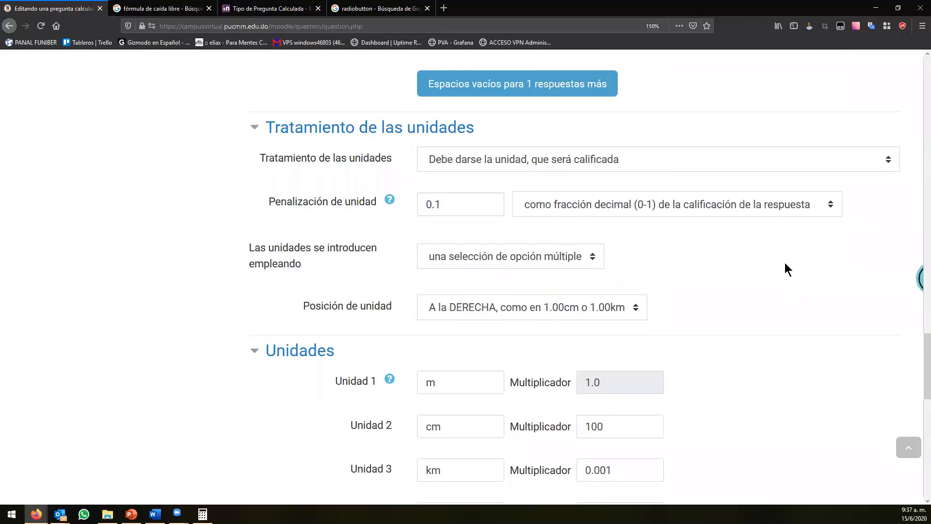
Step: Review the unit entry method options against the Google Images results for "radiobutton" and return to the question form
{"action": "scroll", "coordinate": [704, 272], "scroll_direction": "down", "scroll_amount": 2}
{"action": "left_click", "coordinate": [465, 182]}
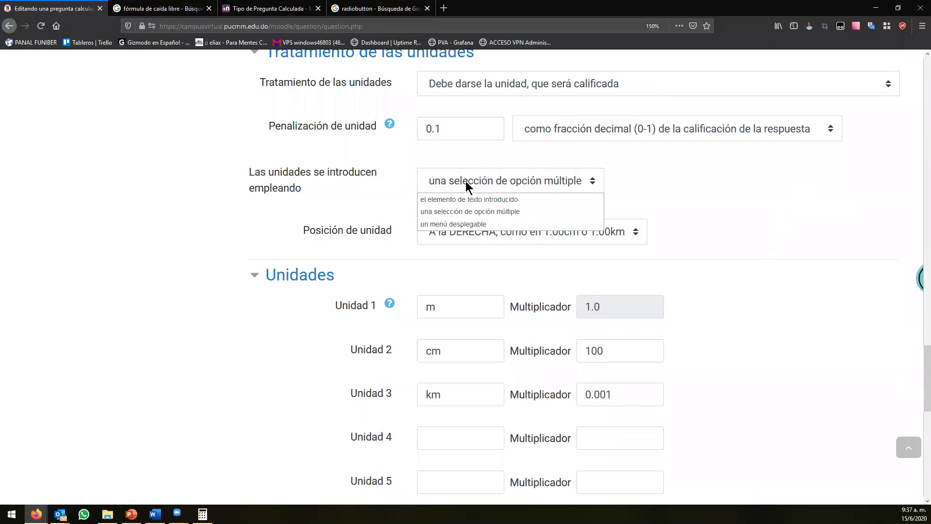
{"action": "left_click", "coordinate": [541, 214]}
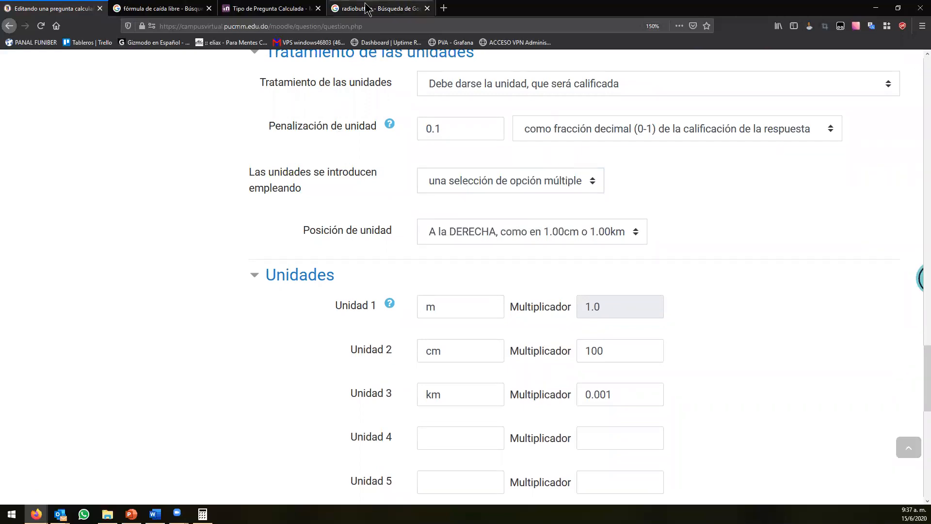
{"action": "left_click", "coordinate": [367, 8]}
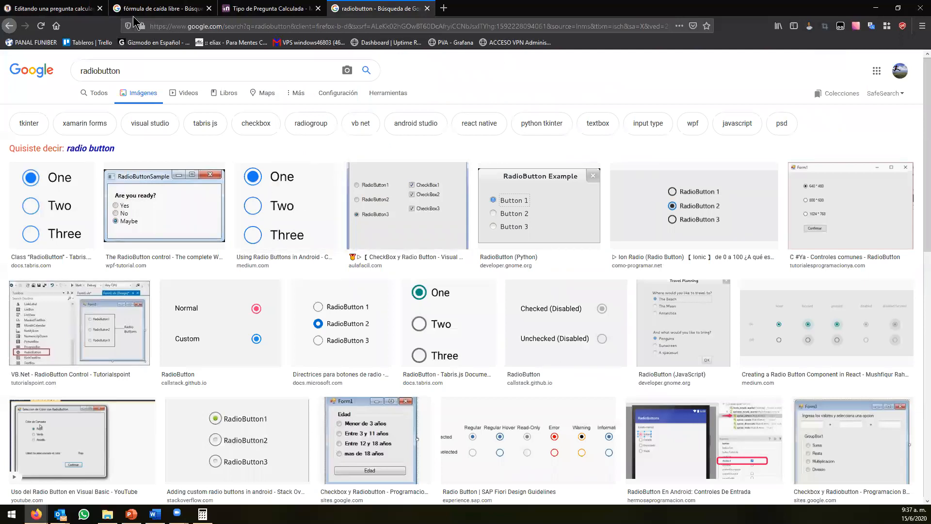
{"action": "left_click", "coordinate": [71, 9]}
Step: Try "el elemento de texto introducido" as the unit entry method and restore "una selección de opción múltiple"
{"action": "left_click", "coordinate": [513, 179]}
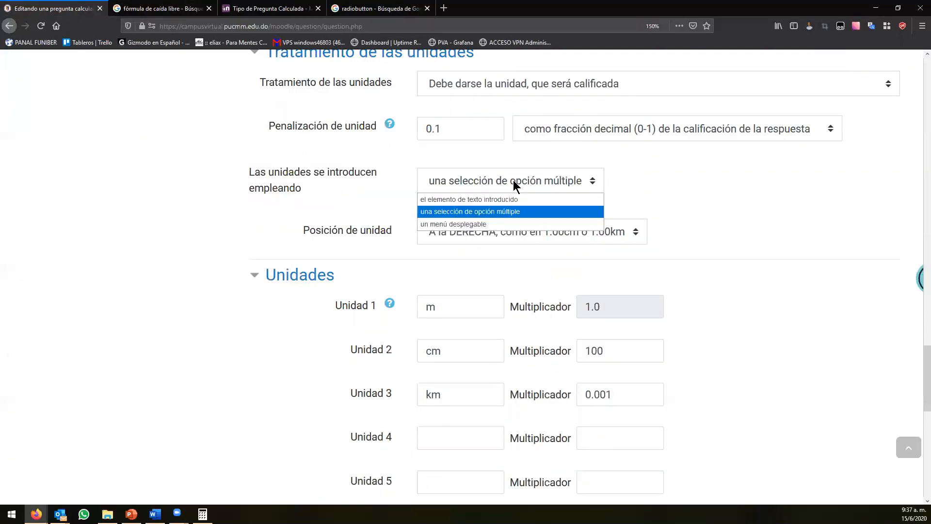
{"action": "left_click", "coordinate": [533, 198]}
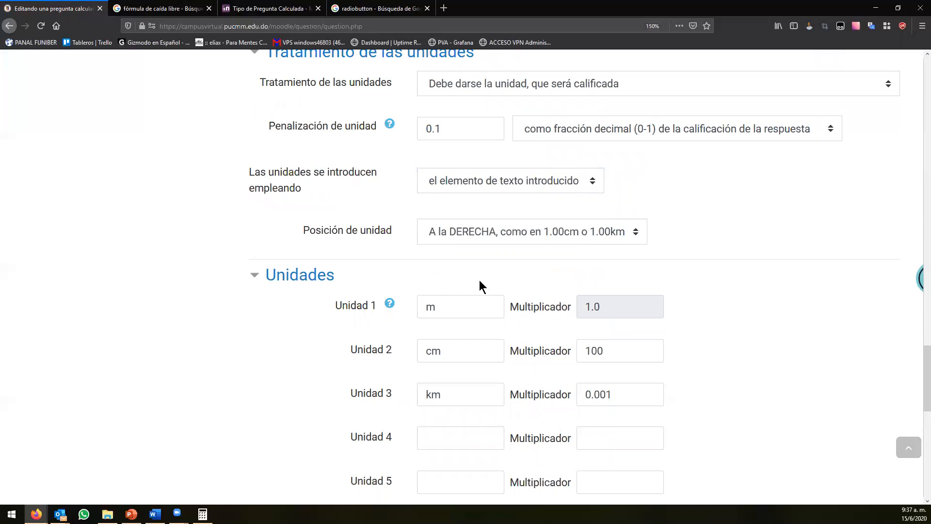
{"action": "double_click", "coordinate": [440, 312]}
{"action": "double_click", "coordinate": [460, 348]}
{"action": "double_click", "coordinate": [450, 395]}
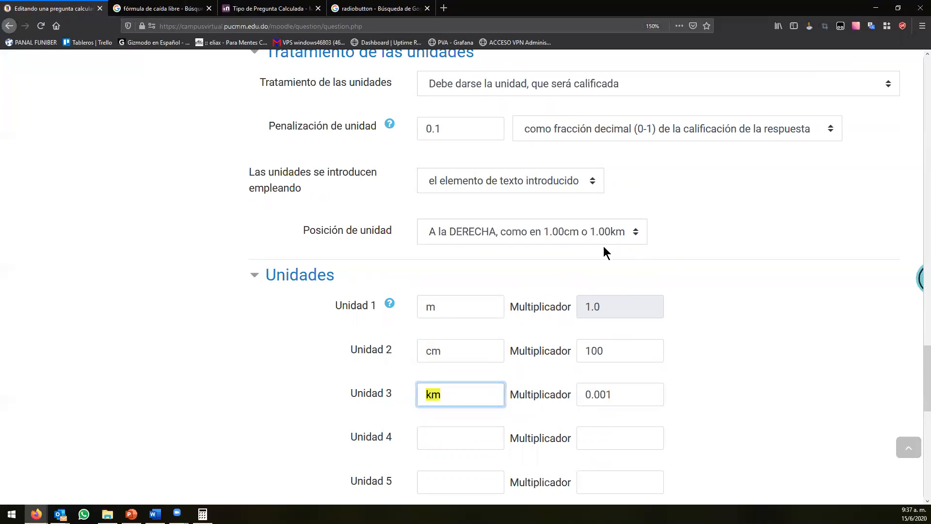
{"action": "left_click", "coordinate": [616, 236]}
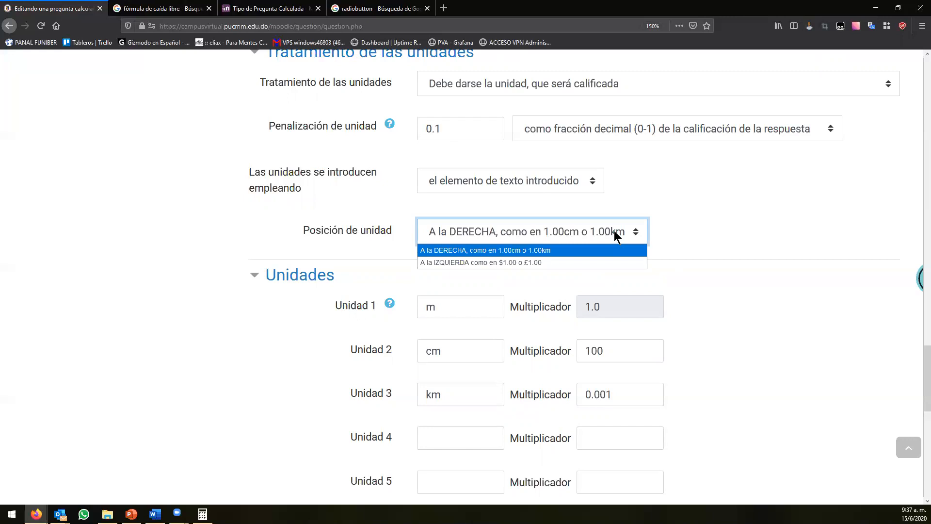
{"action": "left_click", "coordinate": [616, 237]}
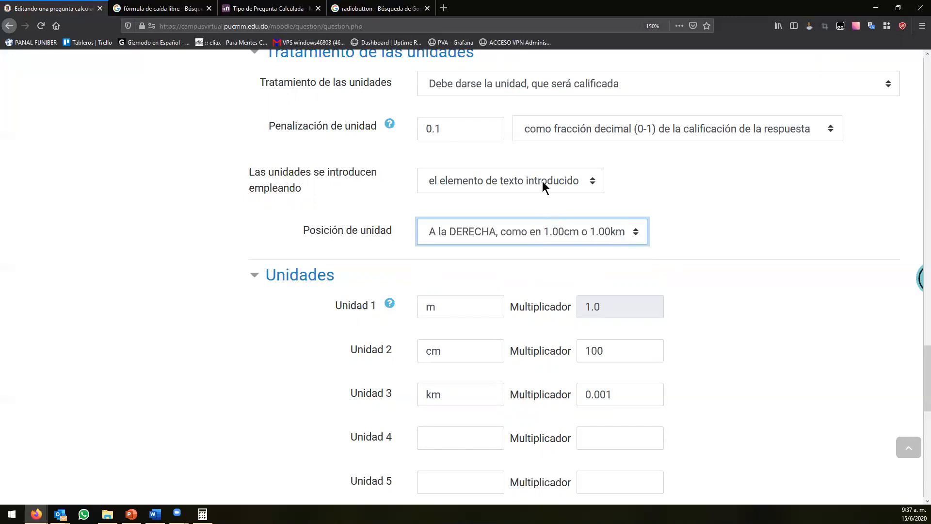
{"action": "left_click", "coordinate": [542, 181]}
{"action": "left_click", "coordinate": [513, 212]}
{"action": "scroll", "coordinate": [691, 321], "scroll_direction": "down", "scroll_amount": 5}
{"action": "left_click", "coordinate": [497, 390]}
{"action": "scroll", "coordinate": [698, 320], "scroll_direction": "up", "scroll_amount": 5}
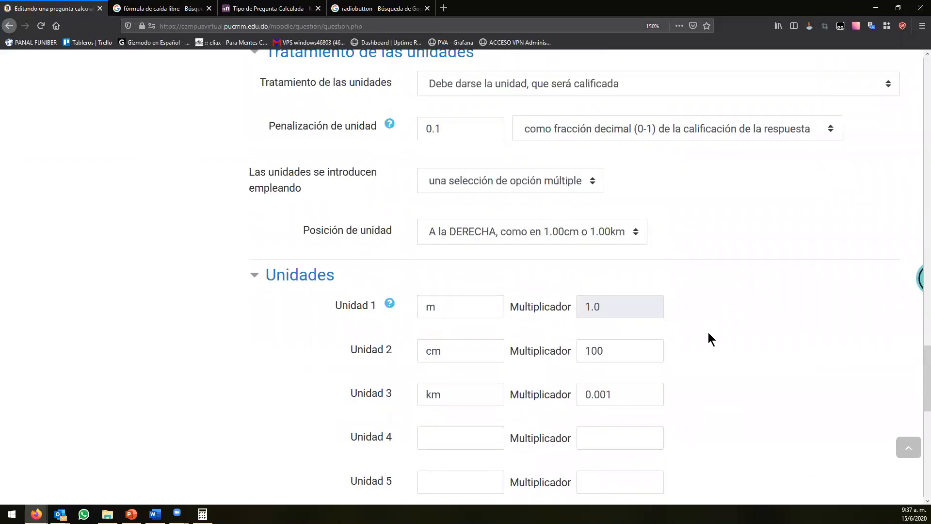
Step: Review the question text, its variables Y0, V0Y and T, and the free-fall equation
{"action": "scroll", "coordinate": [491, 340], "scroll_direction": "up", "scroll_amount": 15}
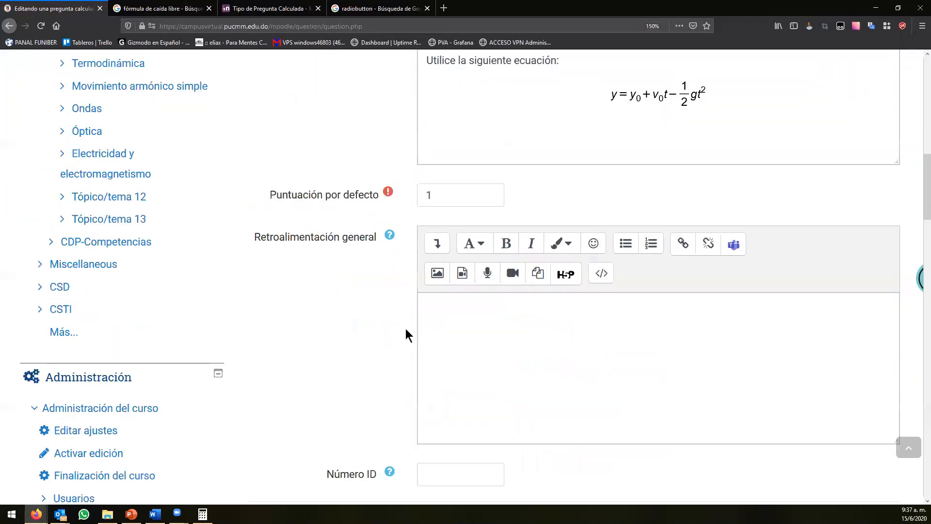
{"action": "scroll", "coordinate": [405, 328], "scroll_direction": "up", "scroll_amount": 6}
{"action": "left_click_drag", "start_coordinate": [426, 253], "coordinate": [824, 256]}
{"action": "left_click", "coordinate": [435, 281]}
{"action": "left_click_drag", "start_coordinate": [426, 282], "coordinate": [477, 338]}
{"action": "left_click_drag", "start_coordinate": [432, 365], "coordinate": [760, 417]}
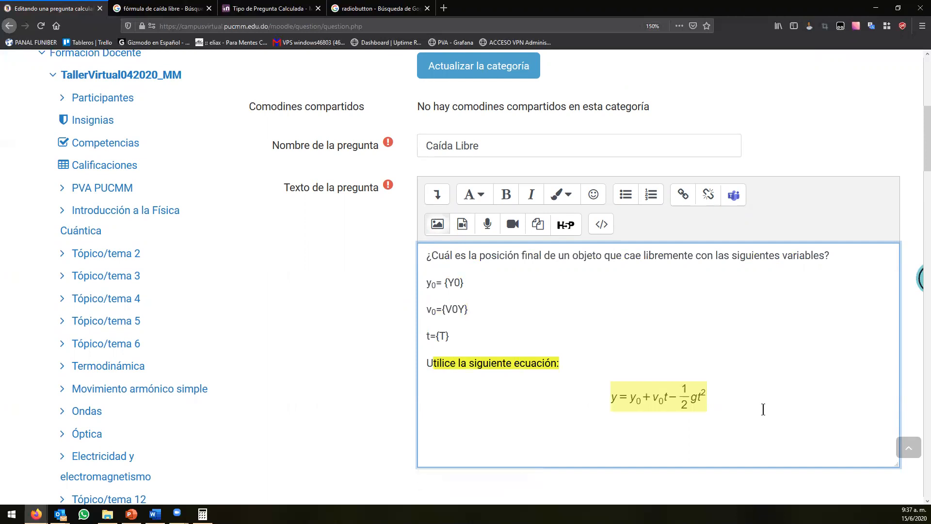
{"action": "left_click", "coordinate": [763, 408]}
{"action": "left_click_drag", "start_coordinate": [750, 409], "coordinate": [417, 359]}
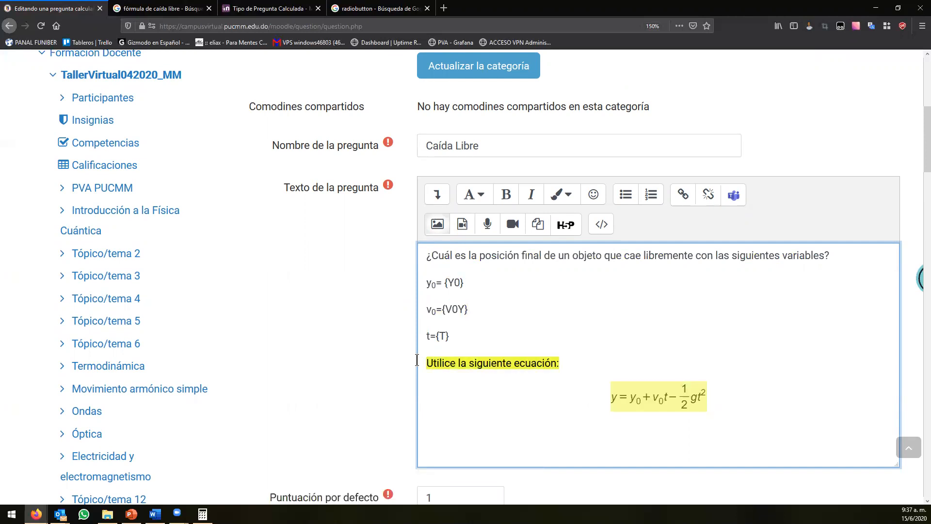
Step: Review the first answer's formula, grade, tolerance and tolerance type, along with the unit handling settings and the defined units
{"action": "left_click", "coordinate": [562, 358]}
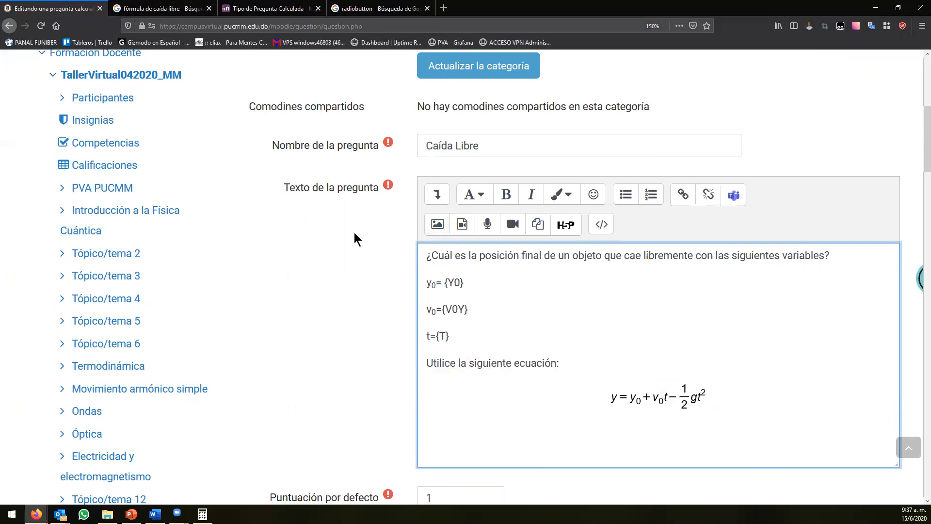
{"action": "scroll", "coordinate": [356, 239], "scroll_direction": "down", "scroll_amount": 10}
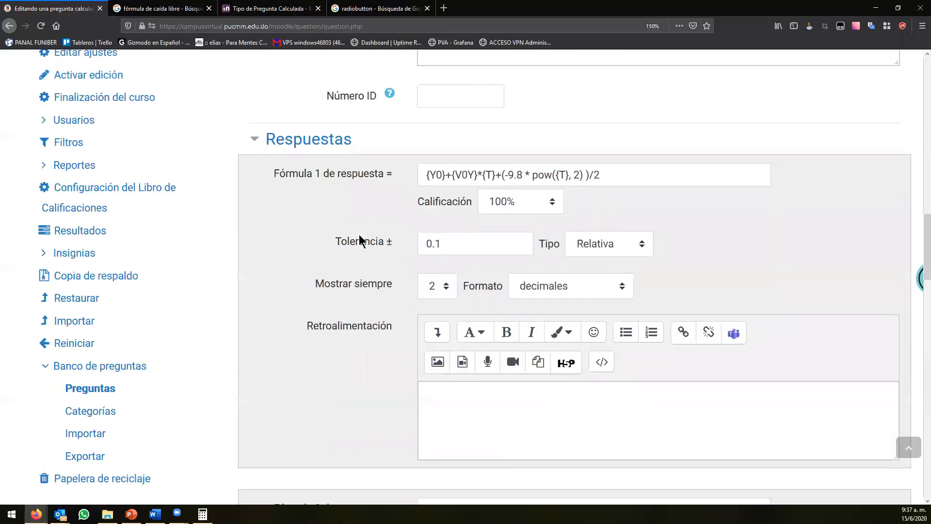
{"action": "triple_click", "coordinate": [471, 174]}
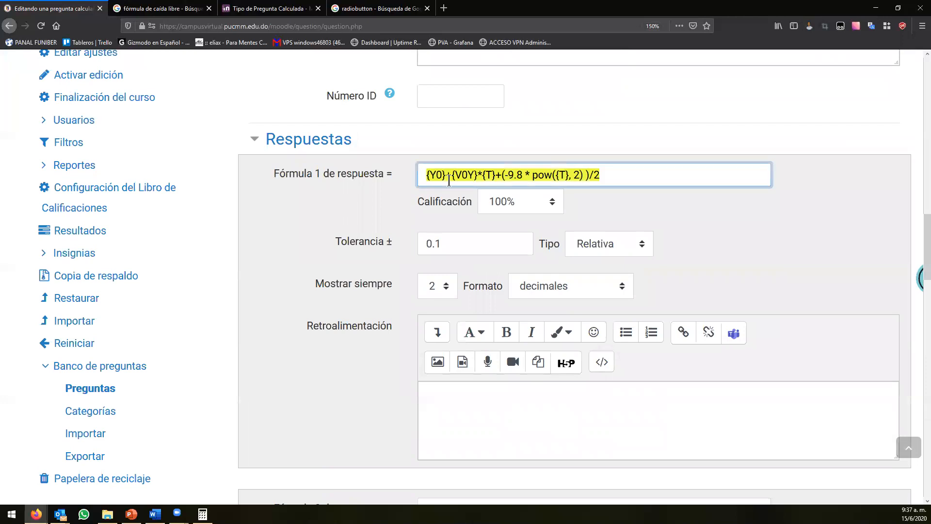
{"action": "left_click_drag", "start_coordinate": [417, 205], "coordinate": [465, 206]}
{"action": "left_click_drag", "start_coordinate": [325, 243], "coordinate": [398, 248]}
{"action": "left_click", "coordinate": [453, 241]}
{"action": "left_click", "coordinate": [460, 246]}
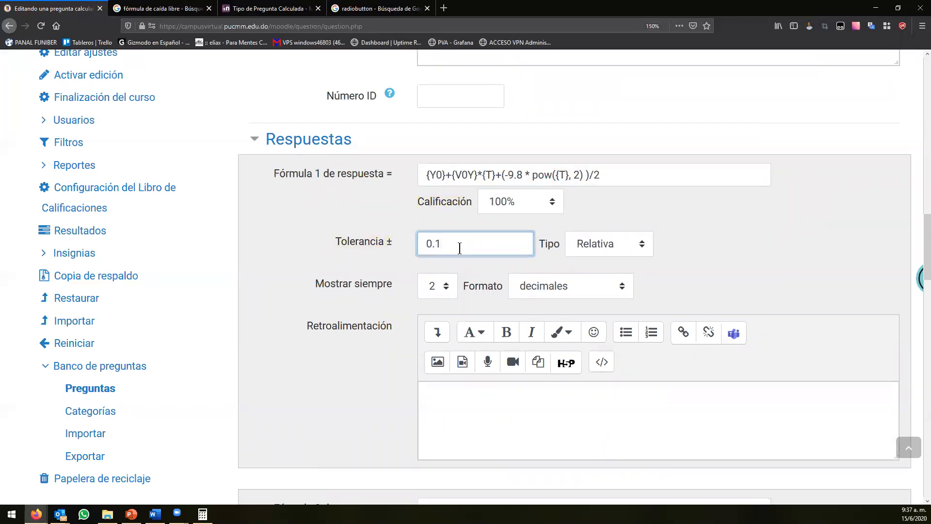
{"action": "left_click", "coordinate": [616, 248]}
{"action": "left_click", "coordinate": [621, 246]}
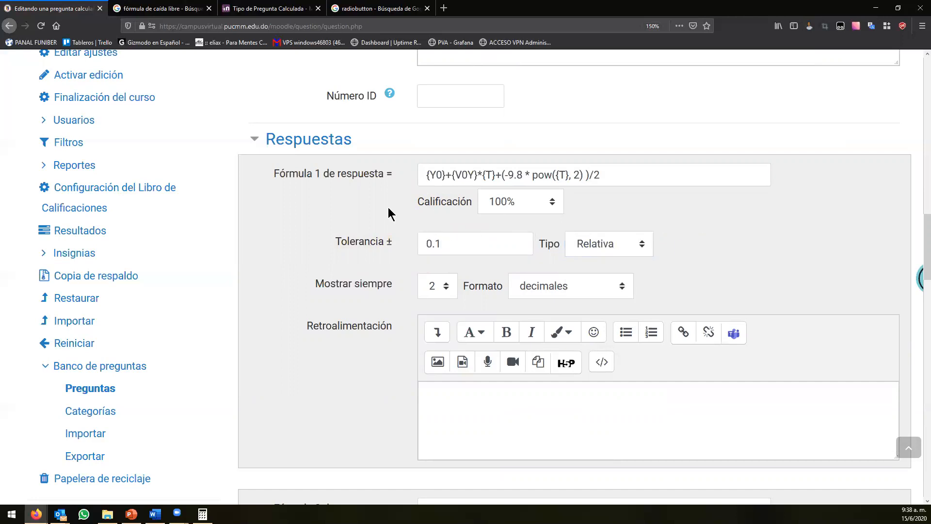
{"action": "scroll", "coordinate": [341, 218], "scroll_direction": "down", "scroll_amount": 5}
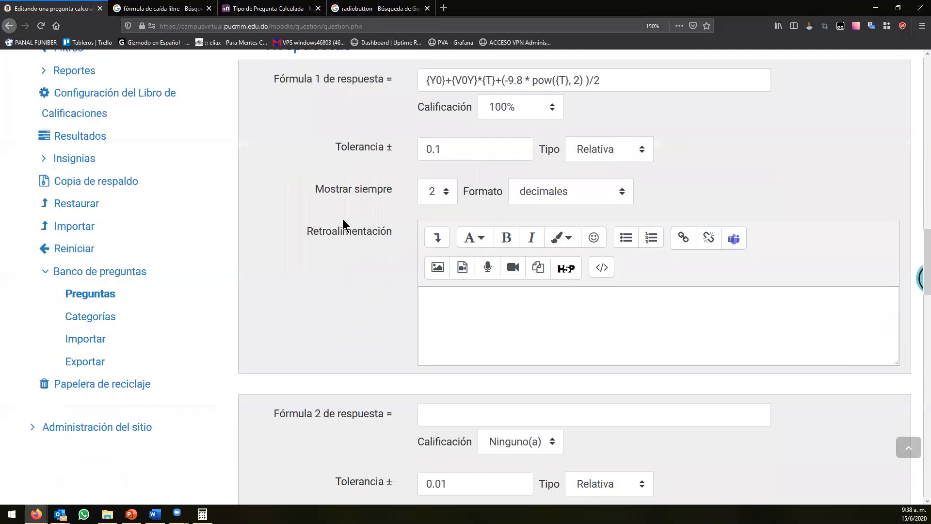
{"action": "scroll", "coordinate": [341, 221], "scroll_direction": "down", "scroll_amount": 5}
{"action": "scroll", "coordinate": [341, 223], "scroll_direction": "up", "scroll_amount": 4}
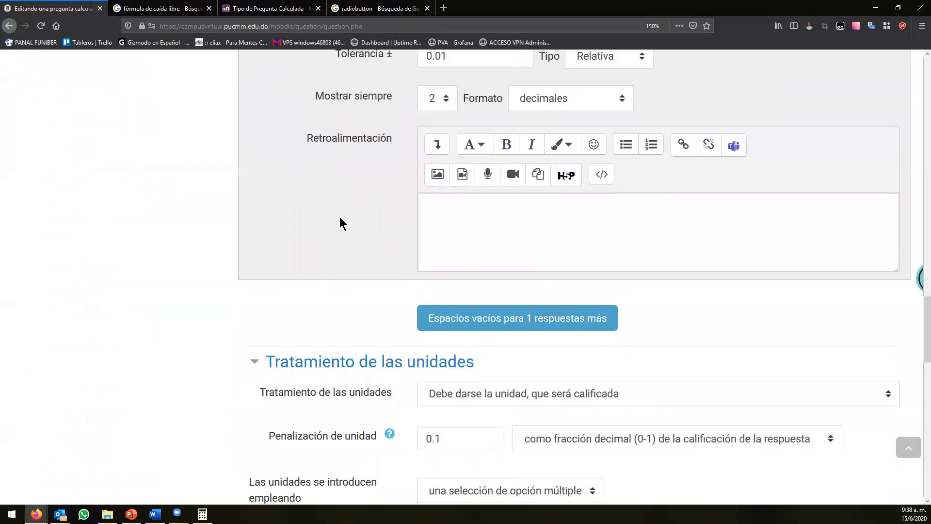
{"action": "scroll", "coordinate": [339, 223], "scroll_direction": "down", "scroll_amount": 6}
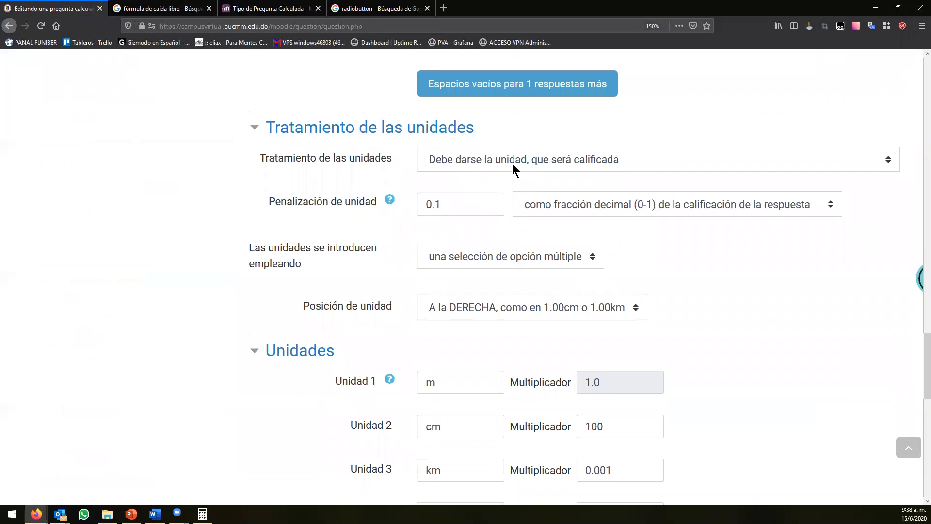
Step: Save the calculated question's changes and continue to the wildcard dataset properties
{"action": "scroll", "coordinate": [339, 232], "scroll_direction": "down", "scroll_amount": 6}
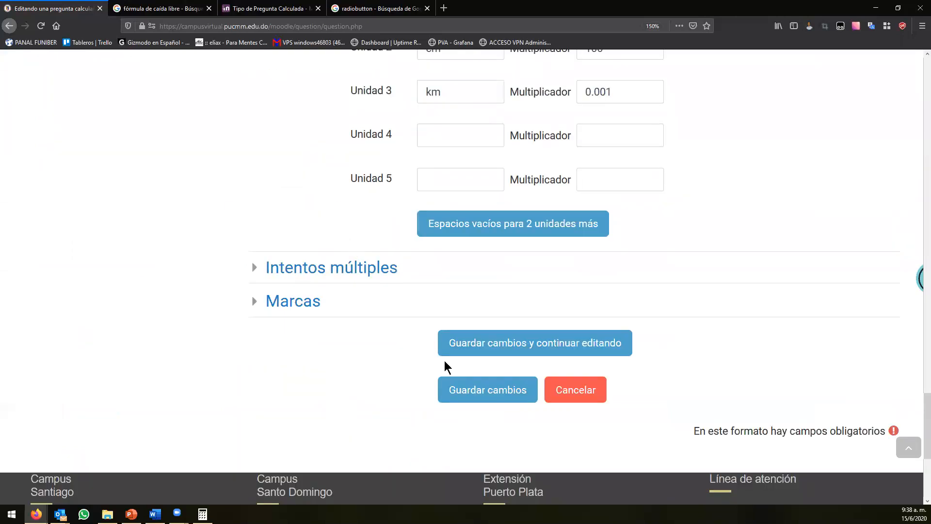
{"action": "left_click", "coordinate": [451, 393]}
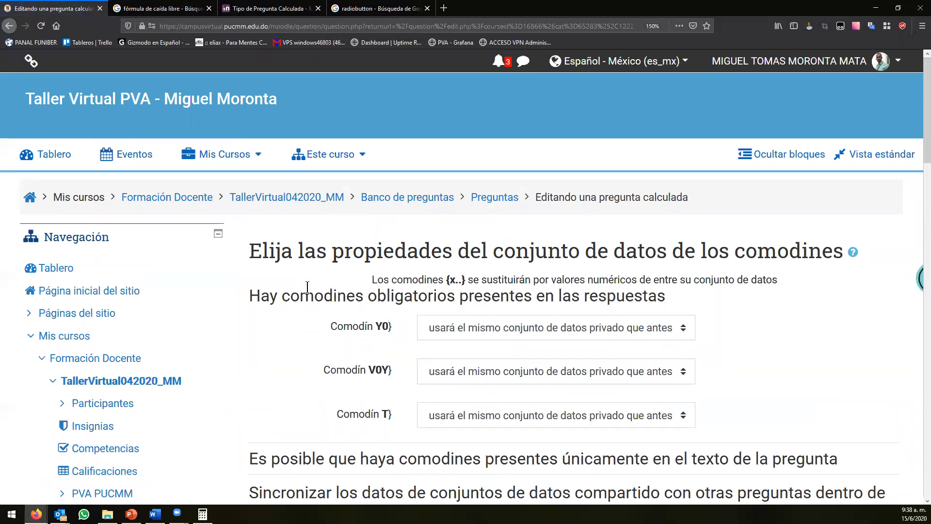
{"action": "scroll", "coordinate": [307, 231], "scroll_direction": "down", "scroll_amount": 2}
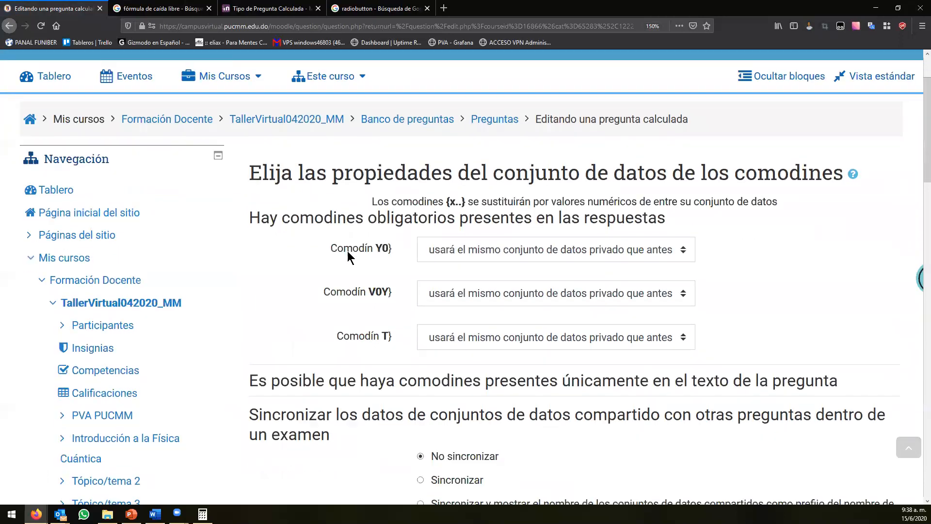
{"action": "scroll", "coordinate": [347, 251], "scroll_direction": "down", "scroll_amount": 2}
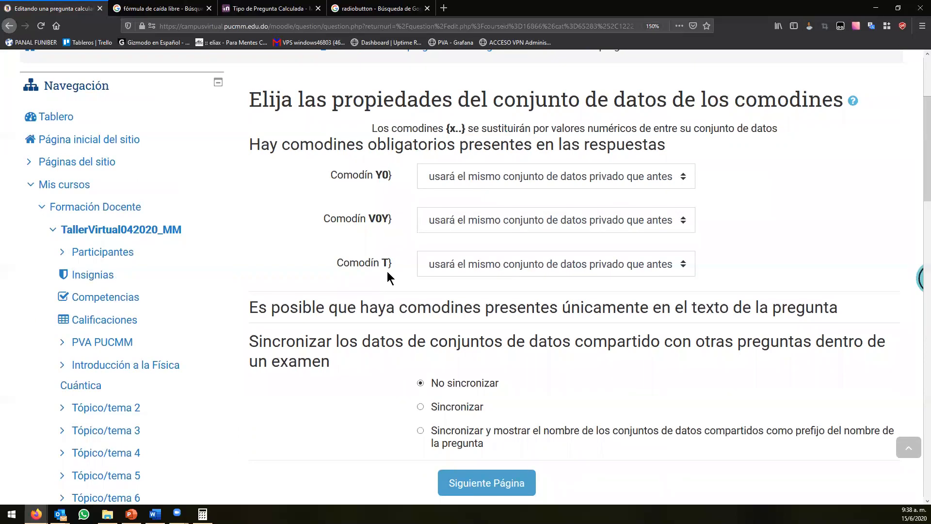
Step: Examine the private and shared dataset options offered for wildcard Y0
{"action": "left_click", "coordinate": [458, 183]}
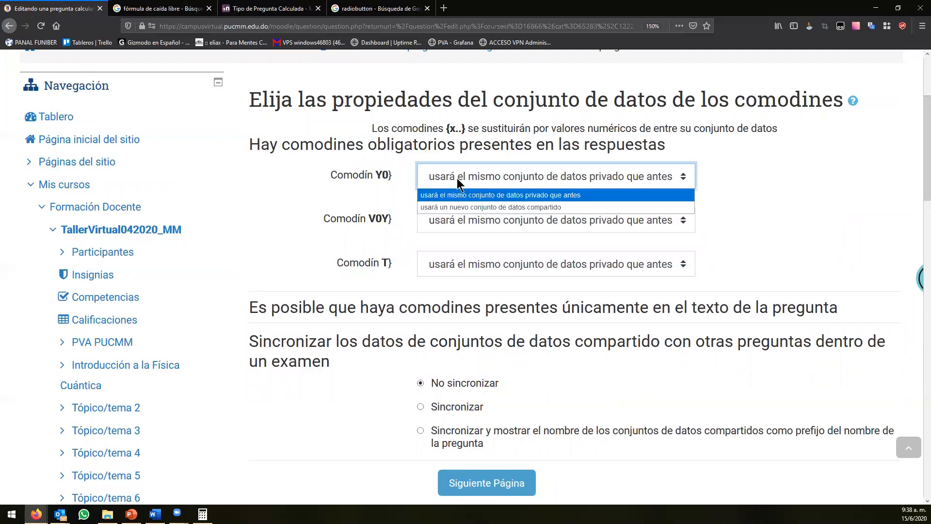
{"action": "left_click", "coordinate": [443, 145]}
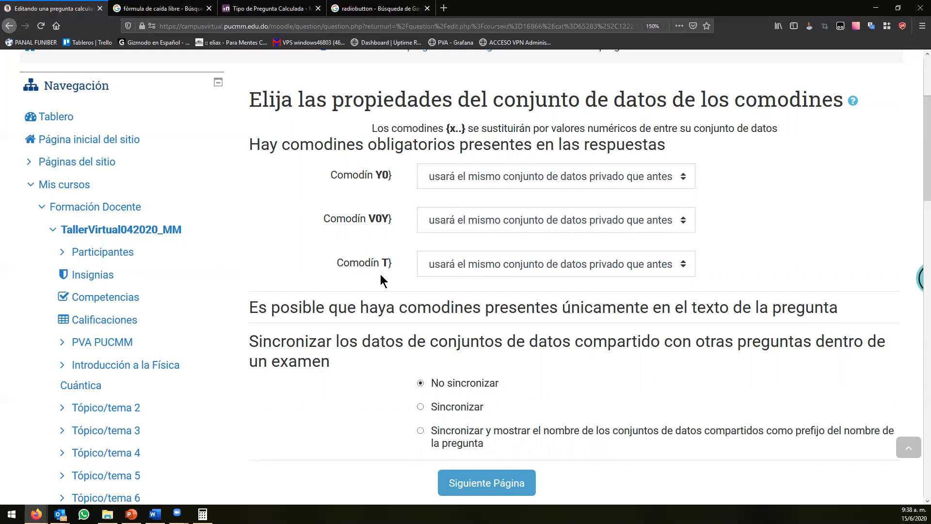
{"action": "left_click", "coordinate": [458, 183]}
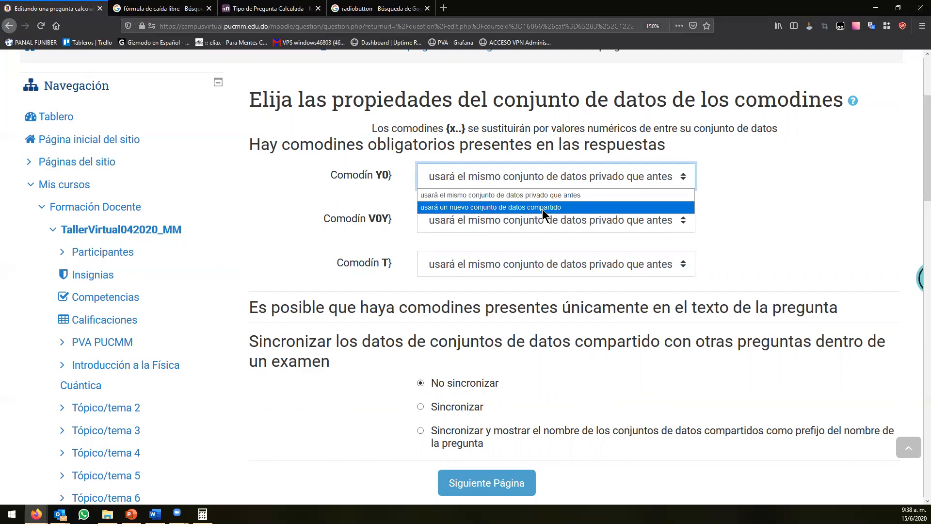
{"action": "left_click", "coordinate": [398, 177]}
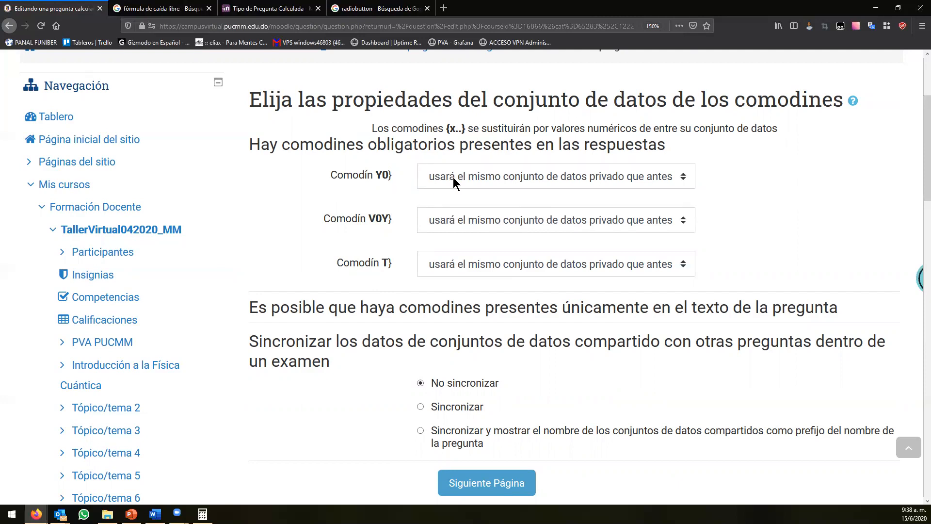
{"action": "left_click", "coordinate": [467, 177]}
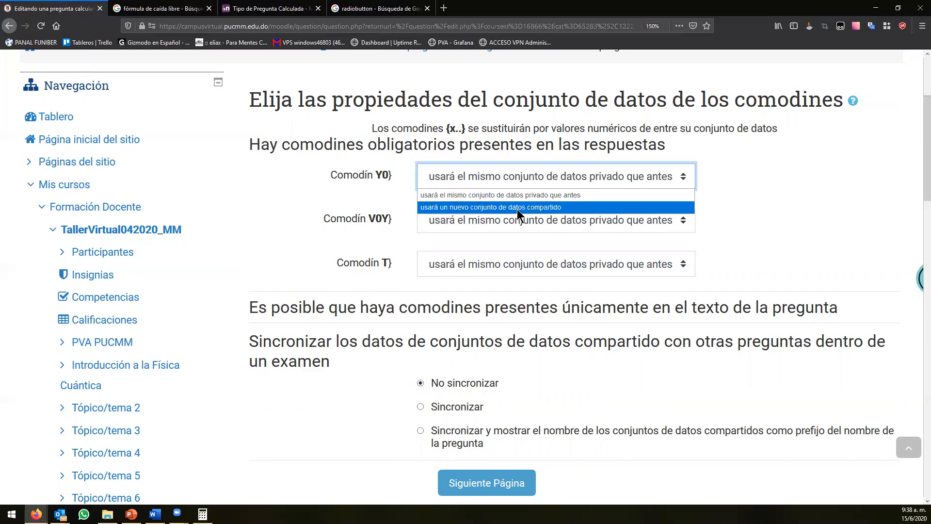
{"action": "left_click", "coordinate": [405, 158]}
{"action": "left_click", "coordinate": [461, 176]}
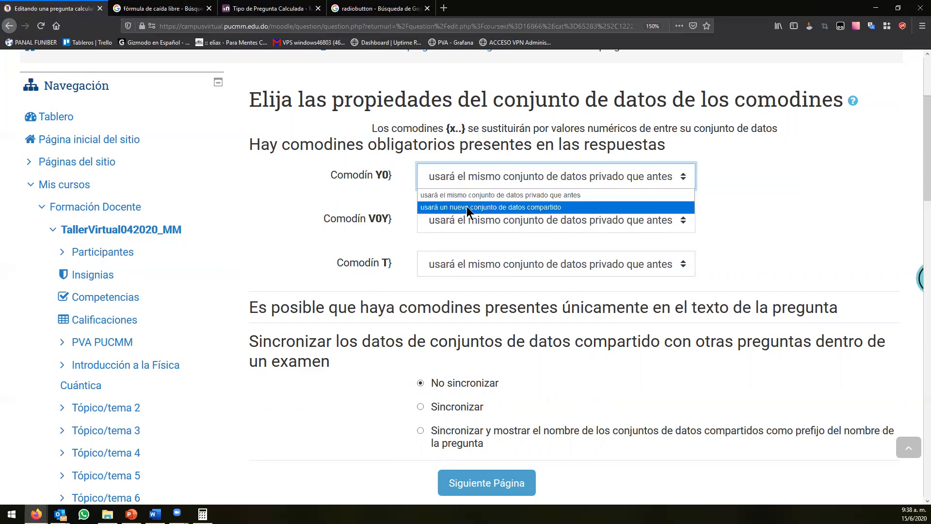
{"action": "left_click", "coordinate": [579, 197]}
{"action": "left_click", "coordinate": [392, 196]}
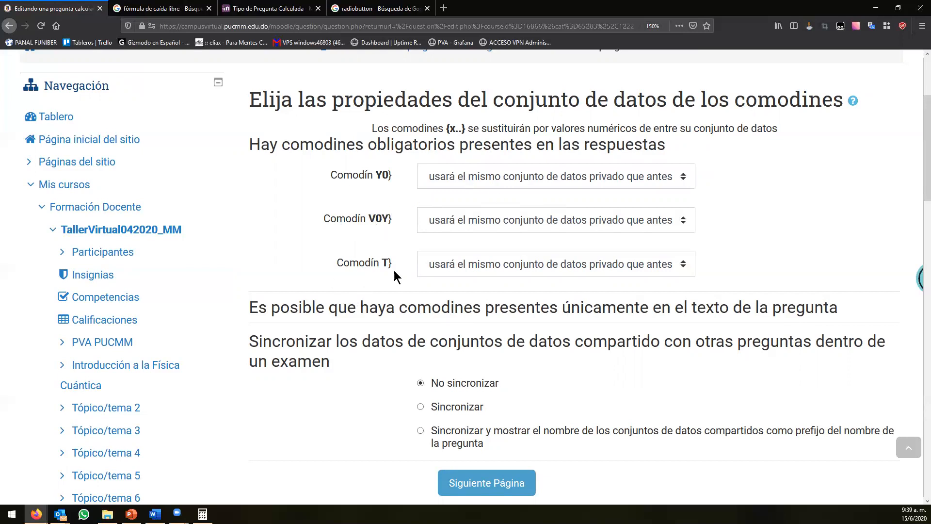
{"action": "left_click", "coordinate": [446, 175]}
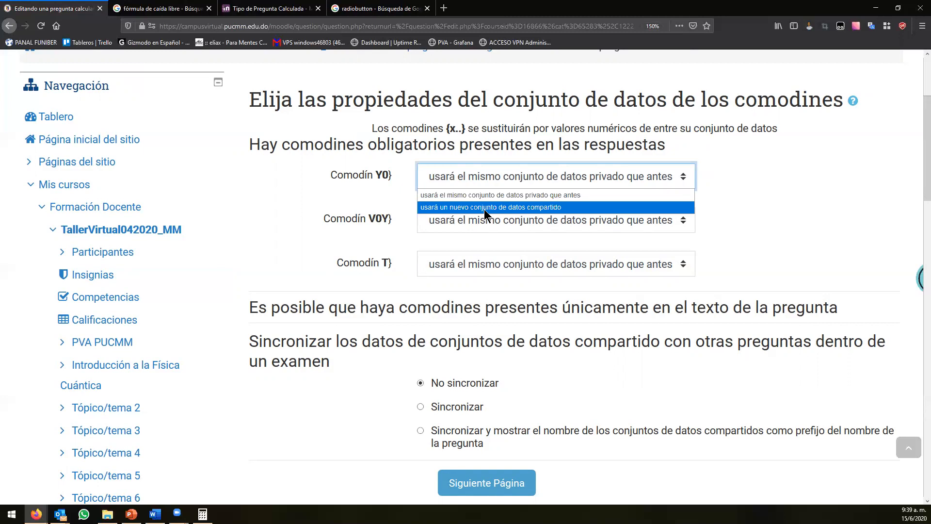
{"action": "left_click", "coordinate": [404, 180]}
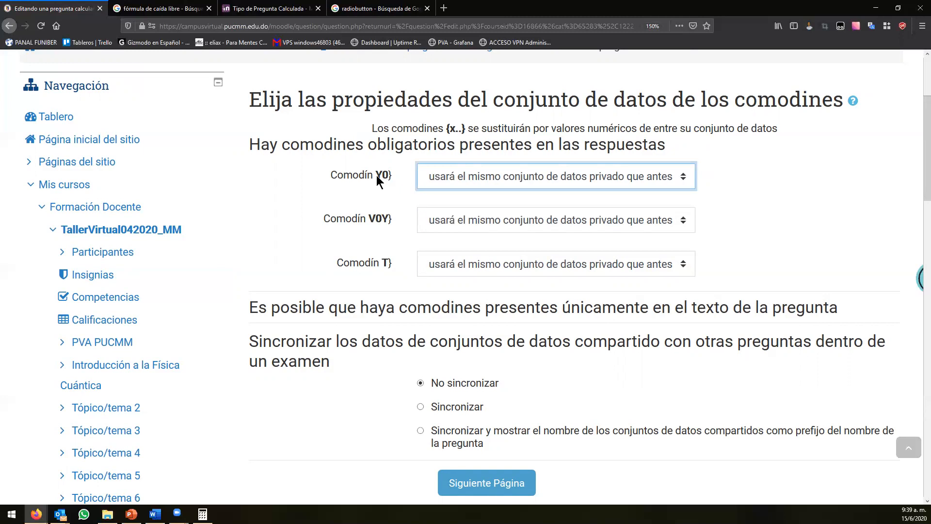
{"action": "left_click_drag", "start_coordinate": [384, 176], "coordinate": [387, 177]}
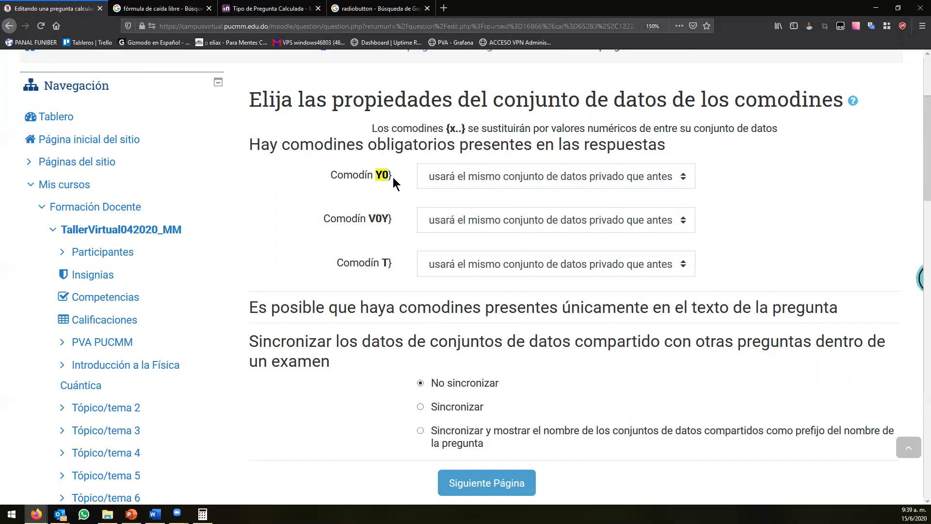
{"action": "left_click", "coordinate": [426, 177]}
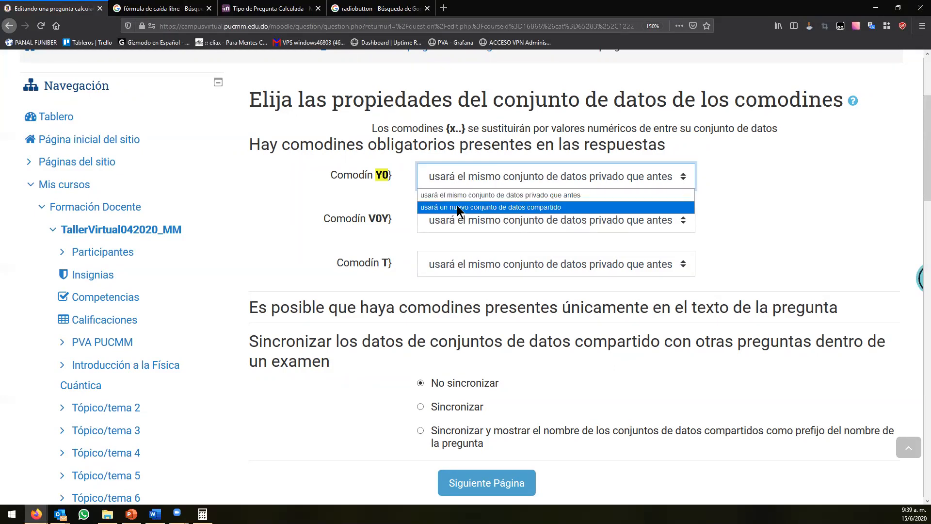
{"action": "left_click", "coordinate": [431, 195]}
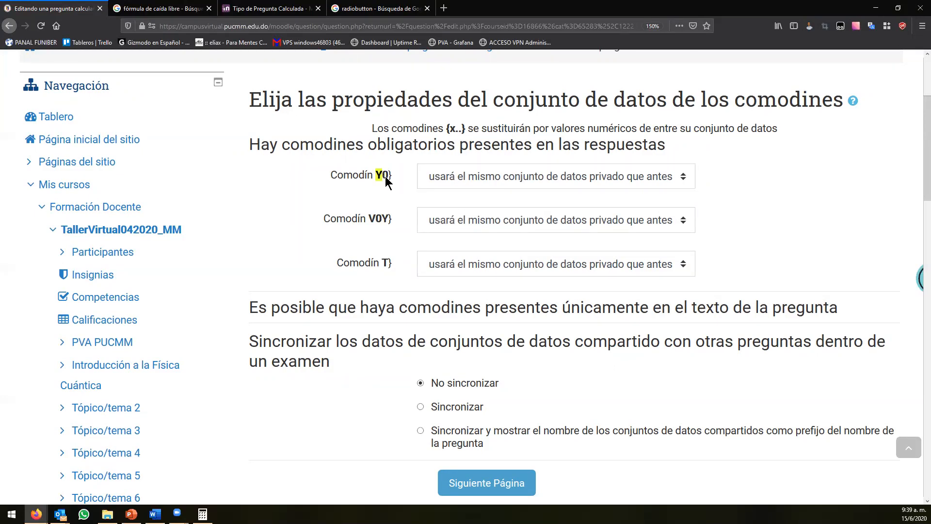
{"action": "left_click", "coordinate": [394, 176]}
{"action": "left_click_drag", "start_coordinate": [379, 176], "coordinate": [386, 179]}
Step: Set wildcards Y0, V0Y and T to use a new shared dataset (usará un nuevo conjunto de datos compartido)
{"action": "left_click", "coordinate": [496, 178]}
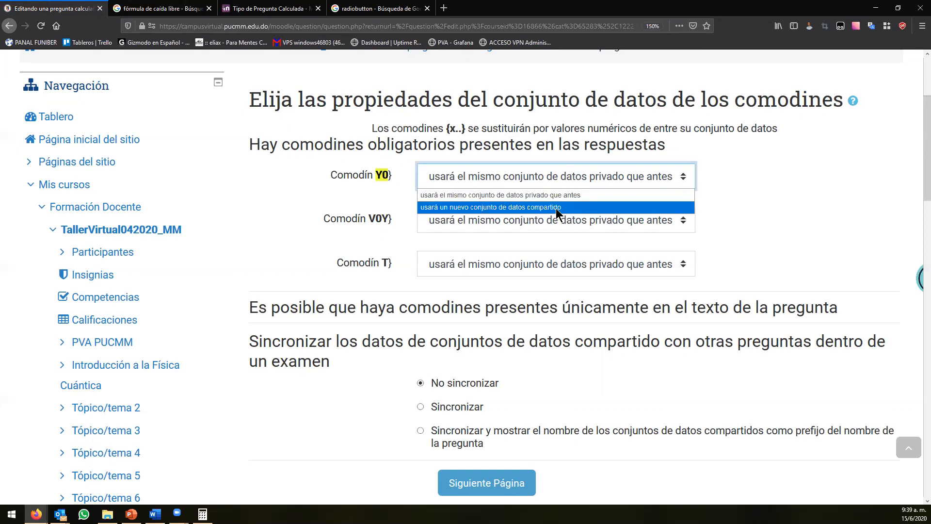
{"action": "left_click", "coordinate": [525, 207]}
{"action": "left_click", "coordinate": [524, 220]}
{"action": "left_click", "coordinate": [502, 252]}
{"action": "left_click", "coordinate": [500, 263]}
{"action": "left_click", "coordinate": [476, 294]}
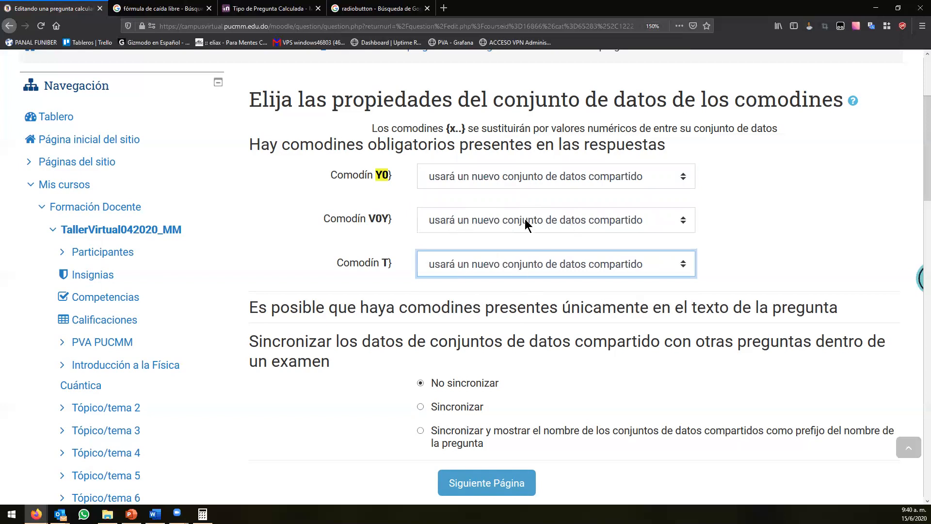
{"action": "left_click", "coordinate": [421, 238]}
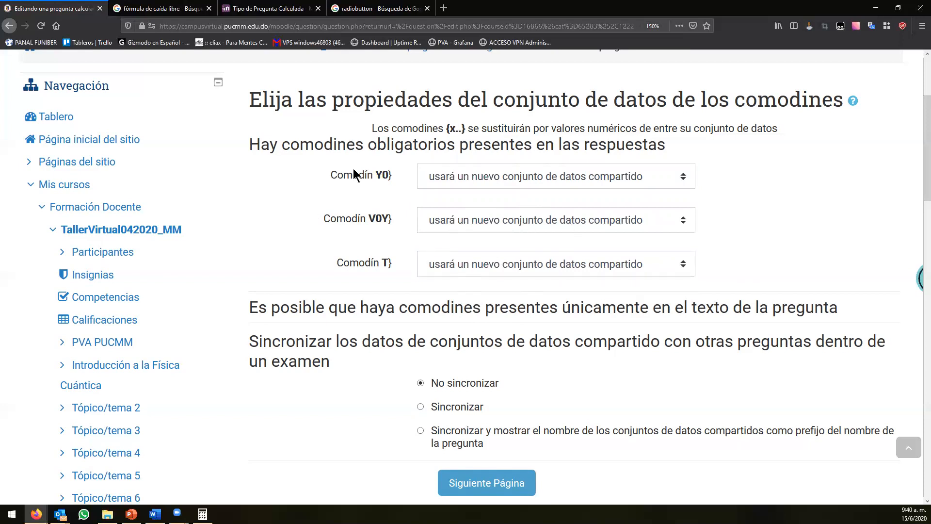
Step: Keep shared dataset synchronization at "No sincronizar" and continue to the wildcard dataset editing page
{"action": "scroll", "coordinate": [350, 171], "scroll_direction": "down", "scroll_amount": 3}
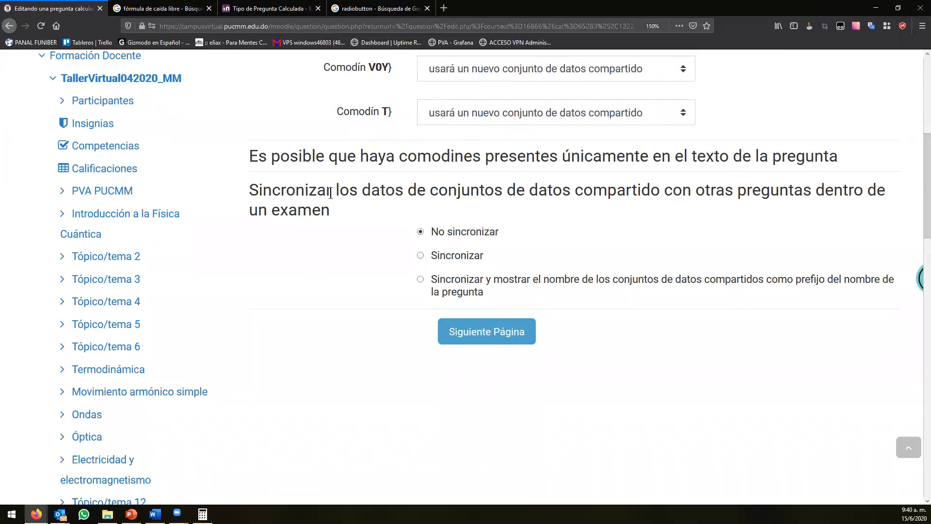
{"action": "left_click_drag", "start_coordinate": [259, 190], "coordinate": [421, 197]}
{"action": "left_click", "coordinate": [318, 207]}
{"action": "triple_click", "coordinate": [317, 207]}
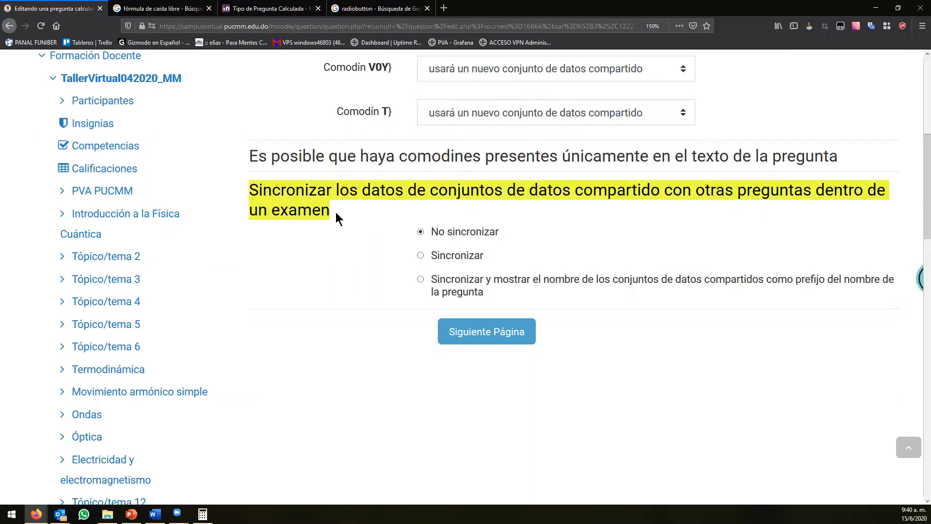
{"action": "scroll", "coordinate": [336, 211], "scroll_direction": "up", "scroll_amount": 3}
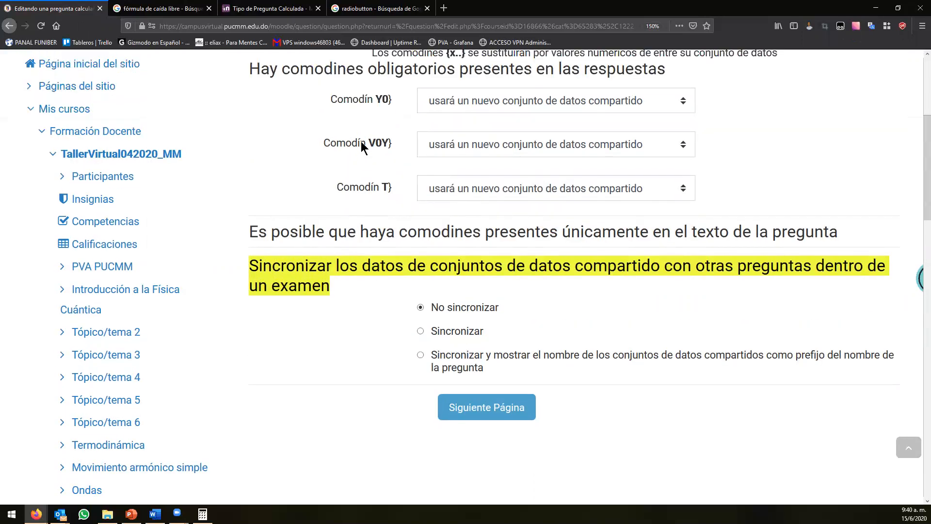
{"action": "double_click", "coordinate": [383, 101]}
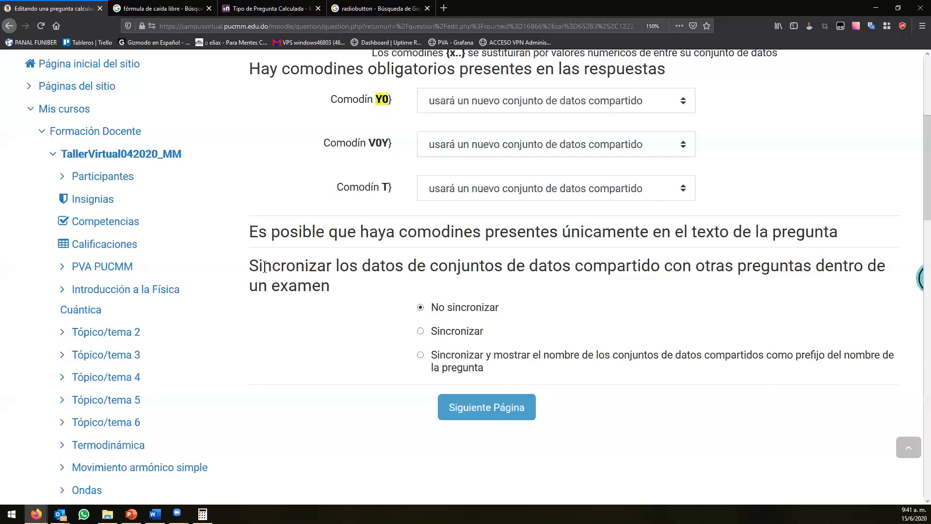
{"action": "left_click_drag", "start_coordinate": [248, 266], "coordinate": [333, 286]}
{"action": "left_click", "coordinate": [510, 421]}
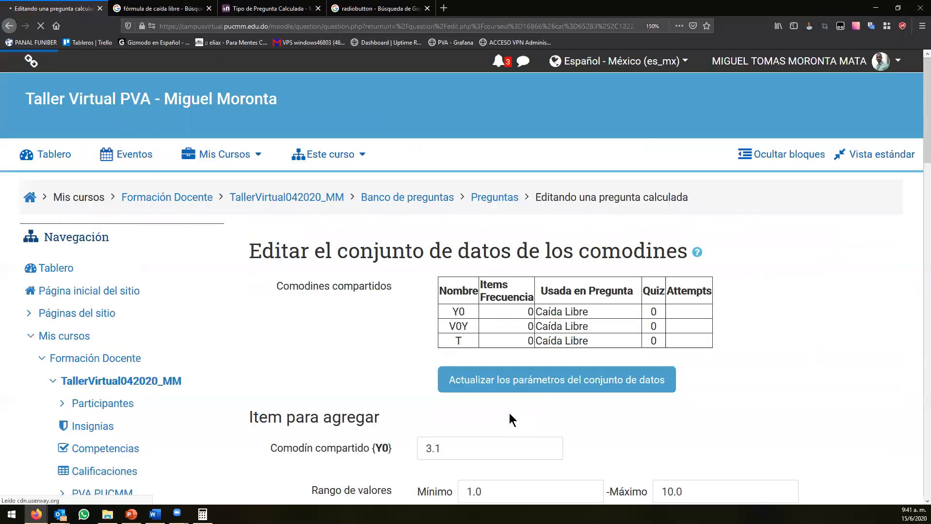
Step: Examine the shared wildcards table and the Y0 item's value, minimum and maximum range, decimal places and distribution
{"action": "scroll", "coordinate": [437, 282], "scroll_direction": "down", "scroll_amount": 1}
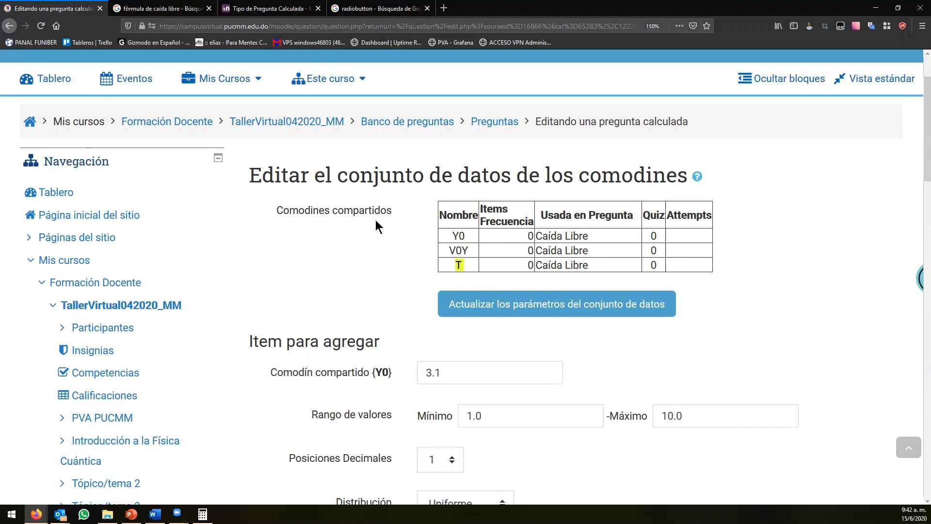
{"action": "scroll", "coordinate": [373, 228], "scroll_direction": "down", "scroll_amount": 1}
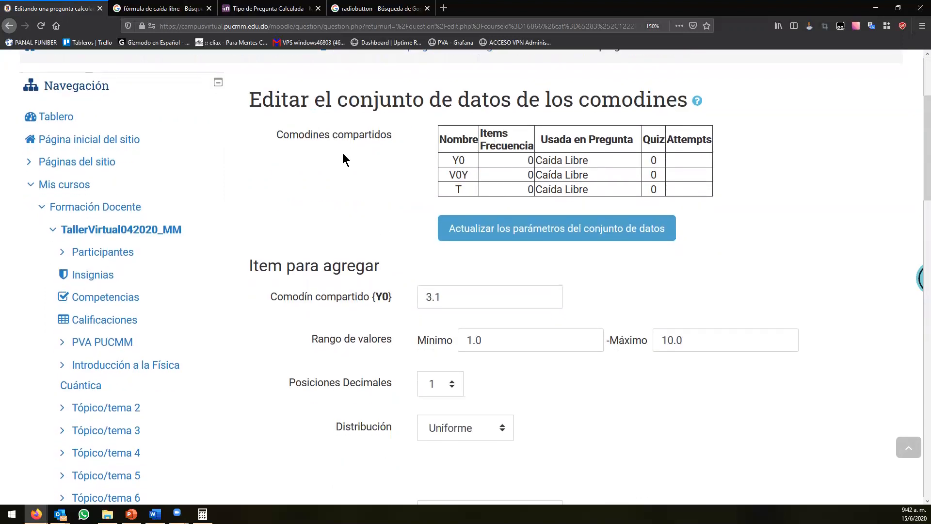
{"action": "left_click_drag", "start_coordinate": [339, 105], "coordinate": [511, 104]}
{"action": "scroll", "coordinate": [384, 185], "scroll_direction": "down", "scroll_amount": 2}
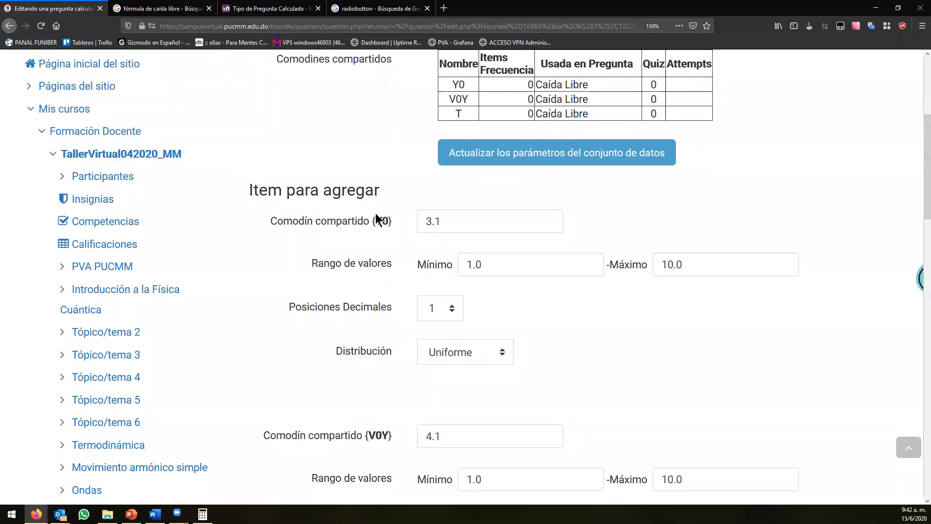
{"action": "left_click_drag", "start_coordinate": [377, 220], "coordinate": [389, 221]}
{"action": "left_click", "coordinate": [383, 224]}
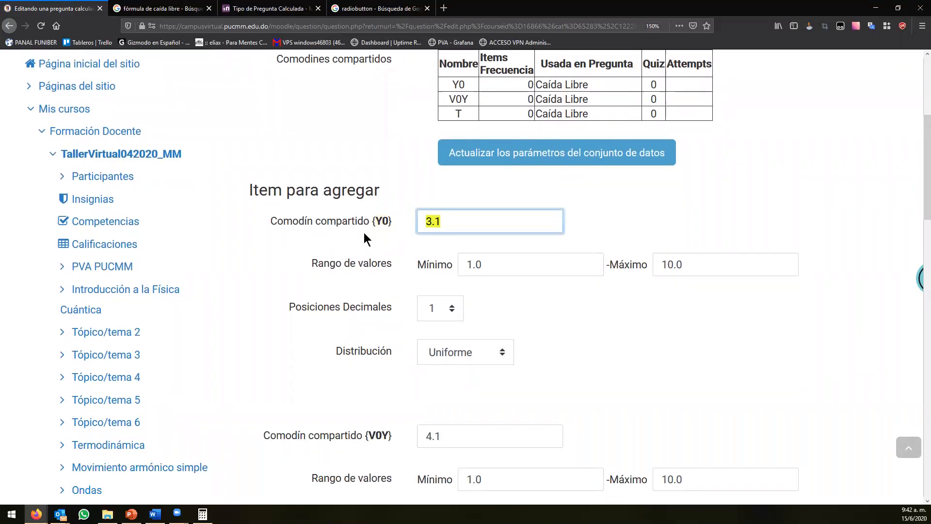
{"action": "left_click", "coordinate": [491, 220]}
{"action": "scroll", "coordinate": [344, 234], "scroll_direction": "down", "scroll_amount": 2}
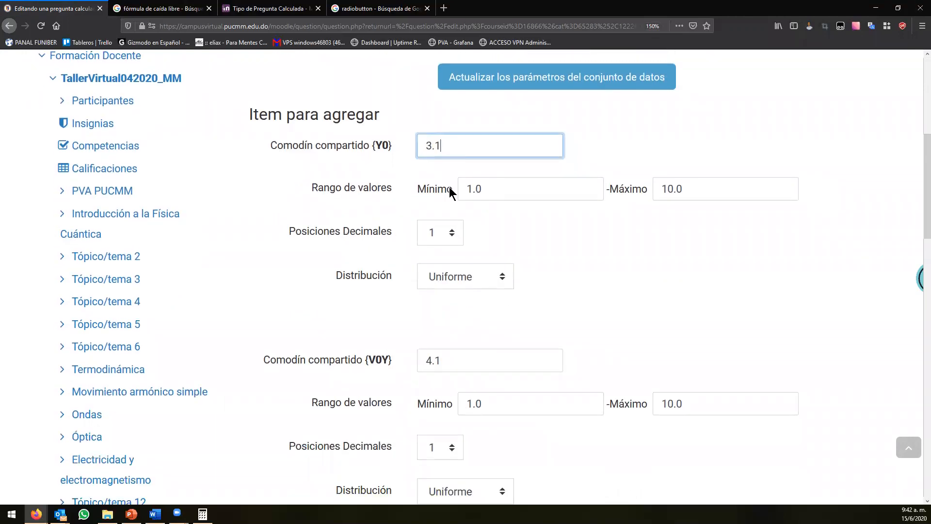
{"action": "left_click", "coordinate": [514, 195]}
{"action": "left_click", "coordinate": [696, 186]}
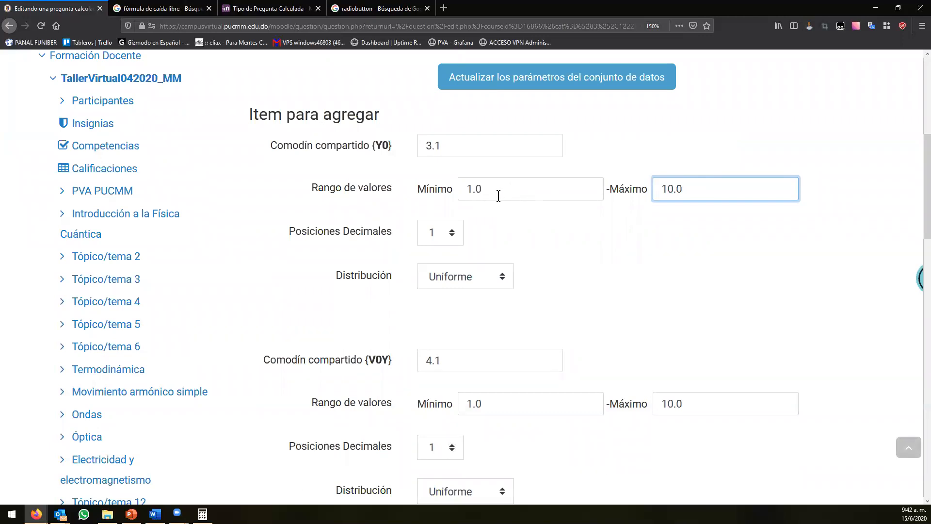
{"action": "left_click", "coordinate": [518, 190]}
{"action": "left_click", "coordinate": [713, 189]}
{"action": "left_click", "coordinate": [595, 238]}
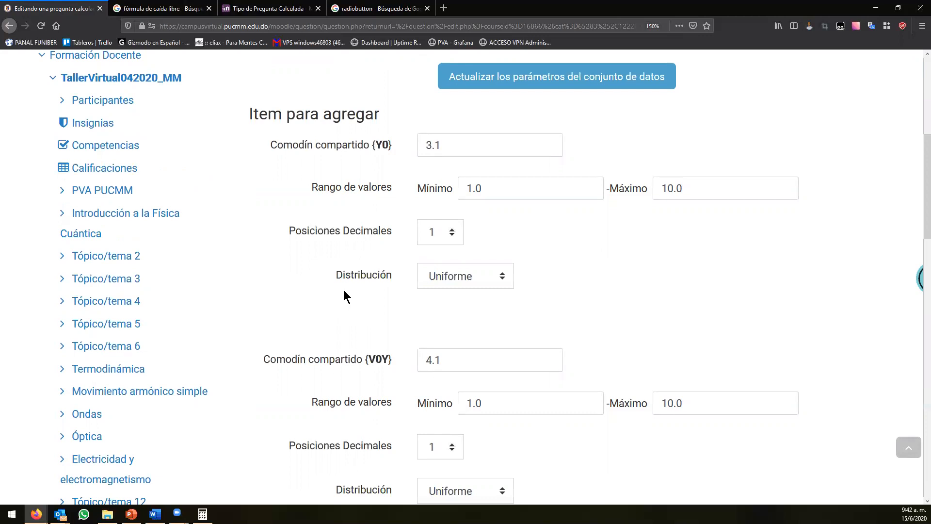
Step: Review the answer tolerance parameters and the options for how many new wildcard value sets can be added
{"action": "scroll", "coordinate": [343, 289], "scroll_direction": "down", "scroll_amount": 15}
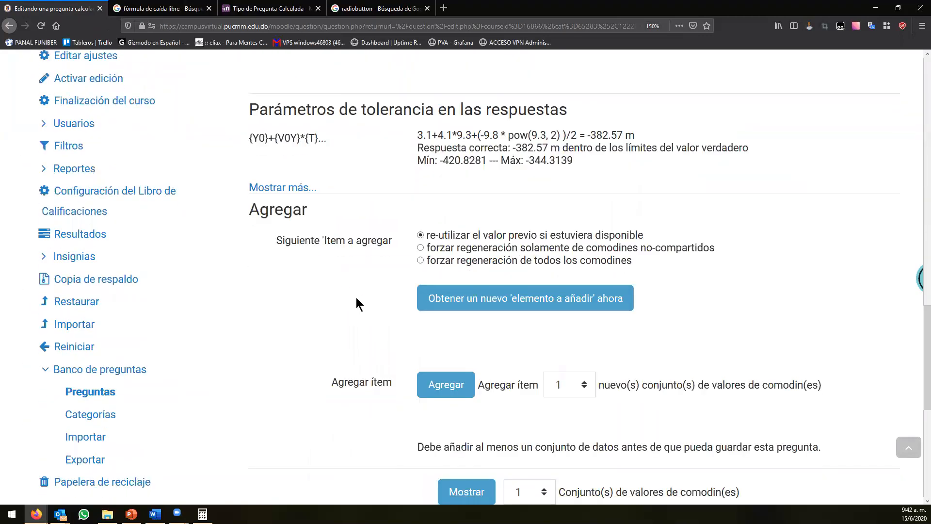
{"action": "scroll", "coordinate": [361, 300], "scroll_direction": "down", "scroll_amount": 2}
{"action": "left_click", "coordinate": [572, 313]}
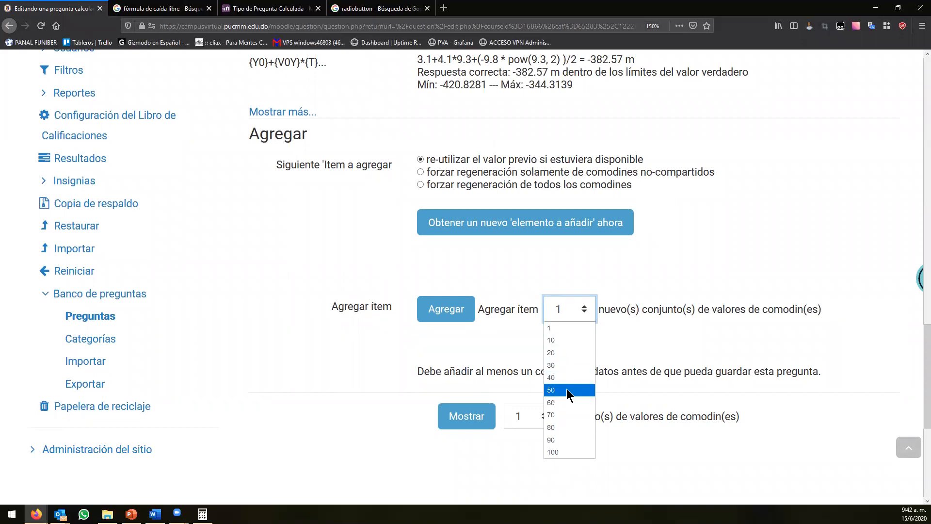
{"action": "left_click", "coordinate": [357, 268]}
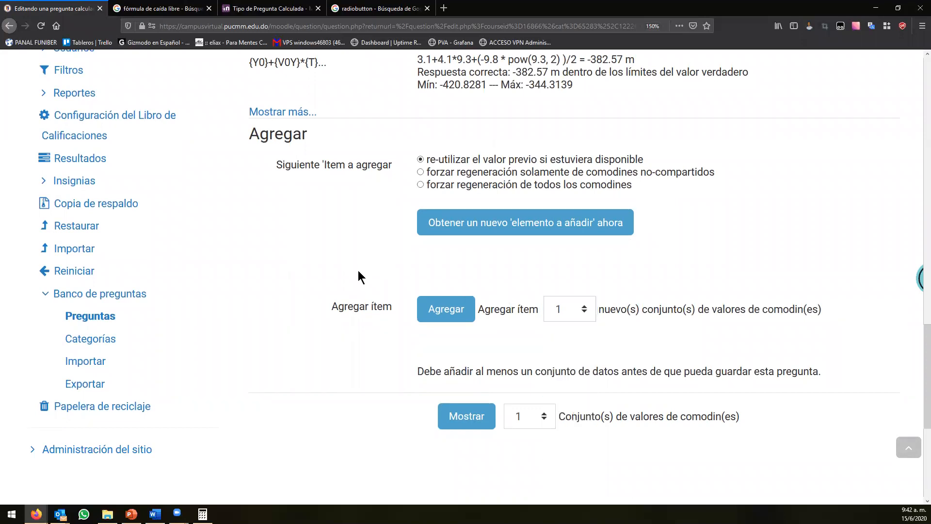
{"action": "scroll", "coordinate": [358, 269], "scroll_direction": "up", "scroll_amount": 12}
{"action": "scroll", "coordinate": [358, 274], "scroll_direction": "up", "scroll_amount": 5}
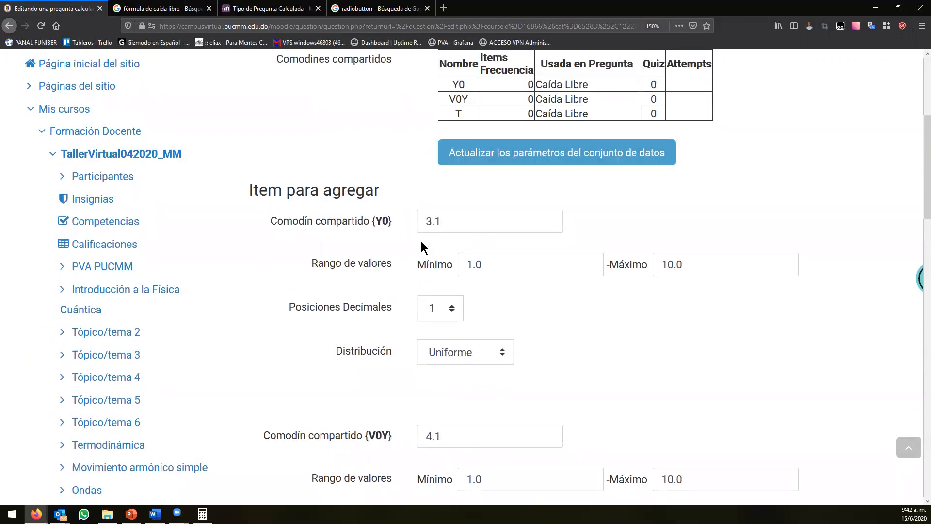
Step: Review the options for how many wildcard value sets to add and the item settings of wildcards Y0, V0Y and T
{"action": "scroll", "coordinate": [383, 272], "scroll_direction": "down", "scroll_amount": 15}
{"action": "left_click", "coordinate": [582, 311]}
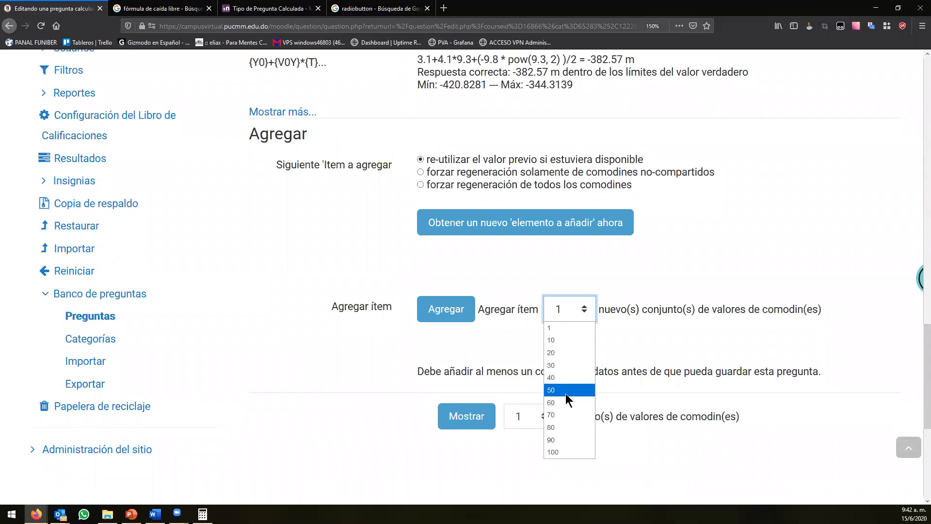
{"action": "left_click", "coordinate": [331, 242]}
{"action": "scroll", "coordinate": [353, 246], "scroll_direction": "up", "scroll_amount": 10}
{"action": "scroll", "coordinate": [354, 240], "scroll_direction": "up", "scroll_amount": 4}
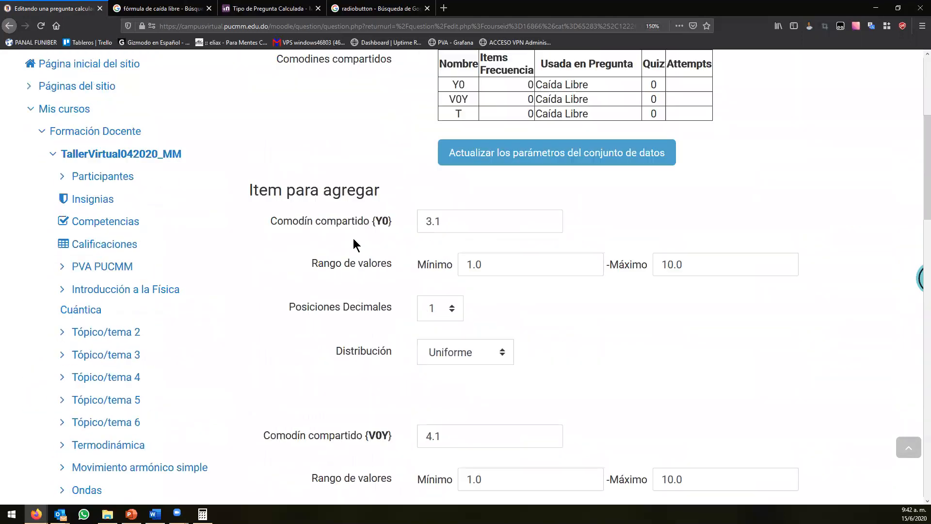
{"action": "scroll", "coordinate": [382, 272], "scroll_direction": "down", "scroll_amount": 3}
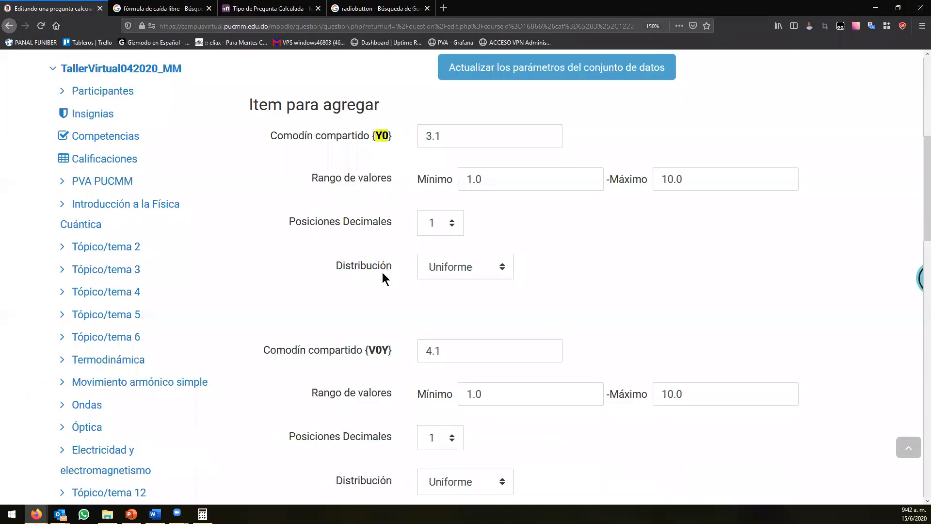
{"action": "scroll", "coordinate": [379, 285], "scroll_direction": "down", "scroll_amount": 4}
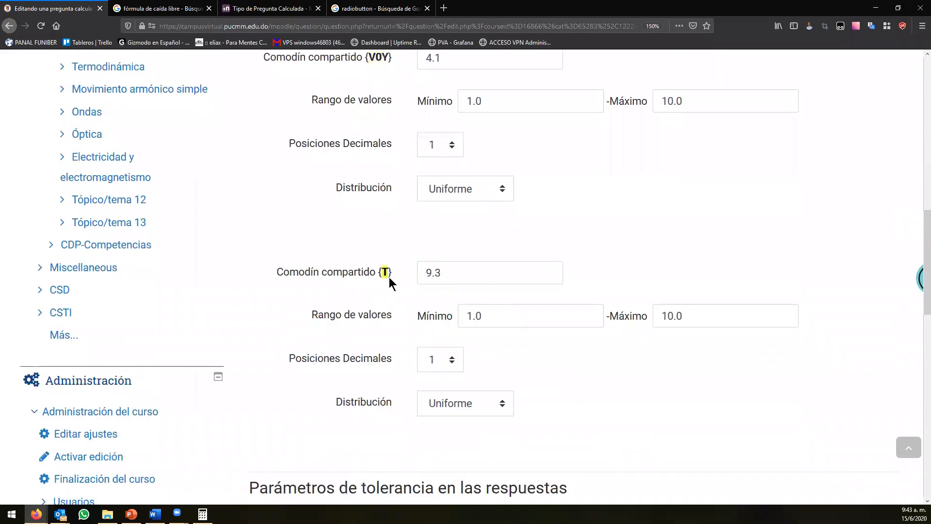
{"action": "scroll", "coordinate": [384, 279], "scroll_direction": "up", "scroll_amount": 7}
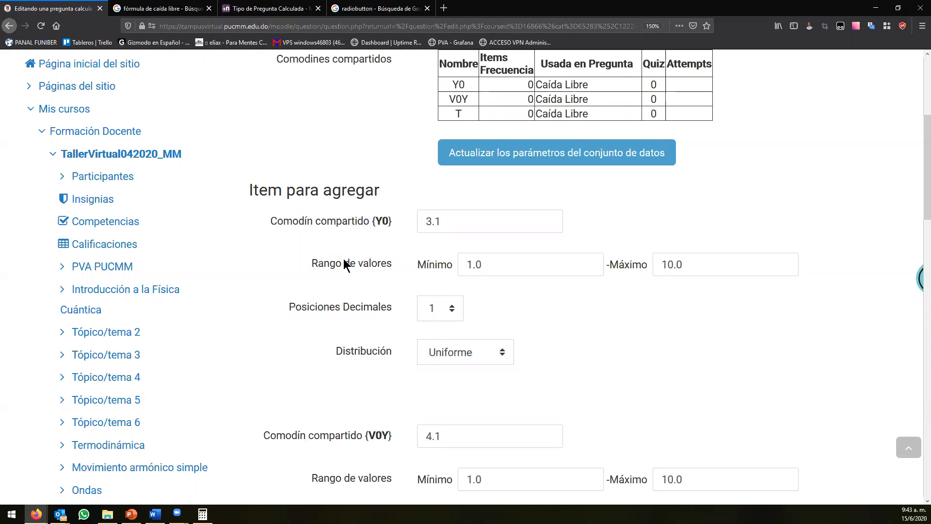
Step: Set the decimal places (Posiciones Decimales) of wildcard Y0 to 2 and leave its distribution at Uniforme
{"action": "left_click", "coordinate": [433, 311]}
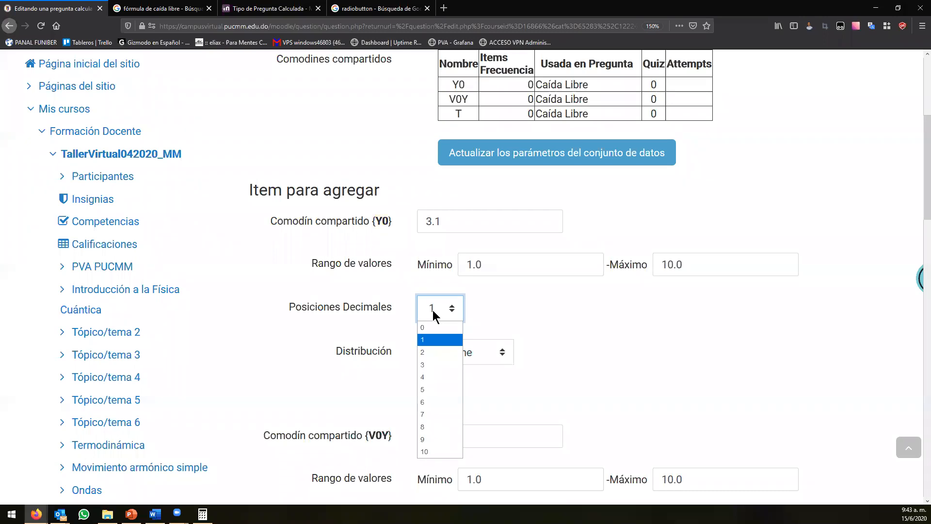
{"action": "left_click", "coordinate": [441, 312]}
{"action": "left_click", "coordinate": [451, 312]}
{"action": "left_click", "coordinate": [440, 353]}
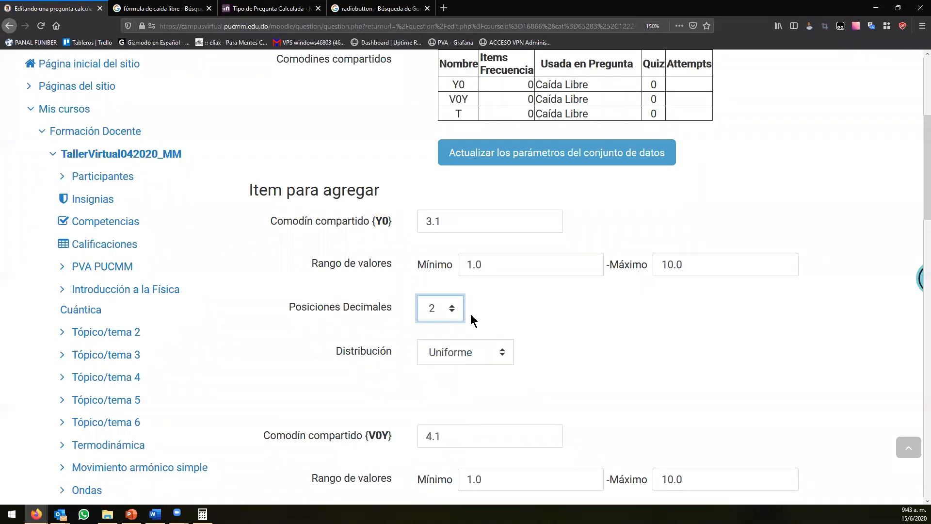
{"action": "left_click", "coordinate": [466, 353]}
{"action": "left_click", "coordinate": [465, 355]}
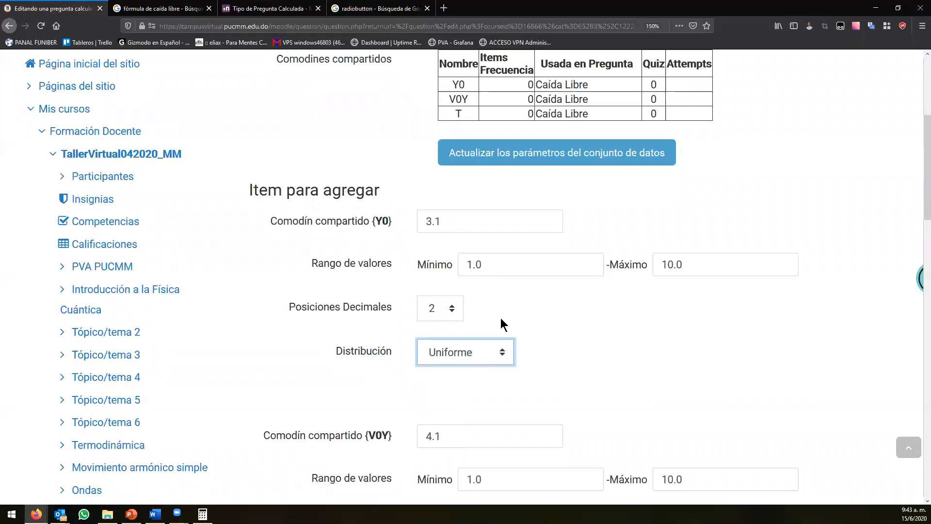
Step: Check the minimum and maximum of Y0's value range and set its distribution to Log-uniforme
{"action": "left_click", "coordinate": [427, 263]}
{"action": "left_click_drag", "start_coordinate": [487, 265], "coordinate": [420, 268]}
{"action": "left_click", "coordinate": [523, 267]}
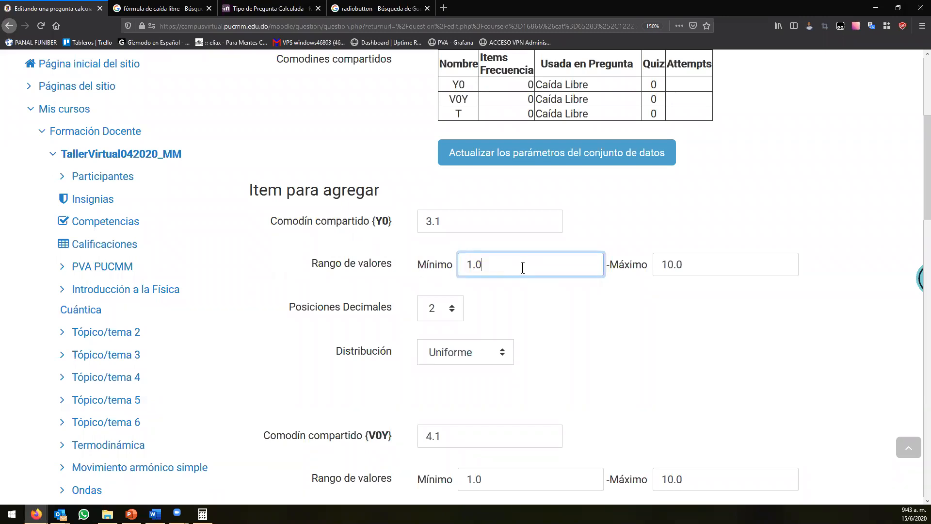
{"action": "left_click_drag", "start_coordinate": [524, 268], "coordinate": [458, 267]}
{"action": "left_click_drag", "start_coordinate": [694, 264], "coordinate": [654, 266]}
{"action": "left_click", "coordinate": [459, 354]}
{"action": "left_click", "coordinate": [473, 353]}
{"action": "left_click", "coordinate": [494, 355]}
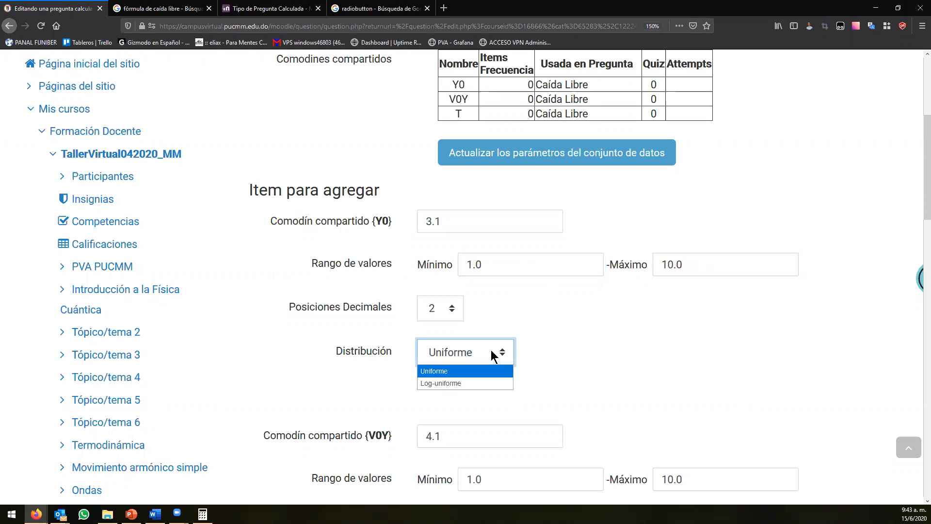
{"action": "left_click", "coordinate": [462, 384]}
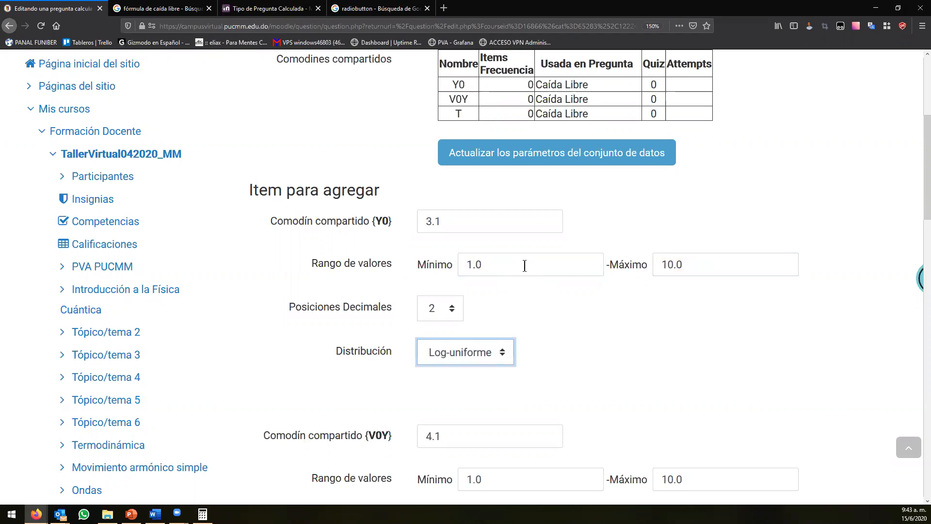
Step: Review Y0's value, range and distribution choices, and the available numbers of new wildcard value sets
{"action": "double_click", "coordinate": [492, 222]}
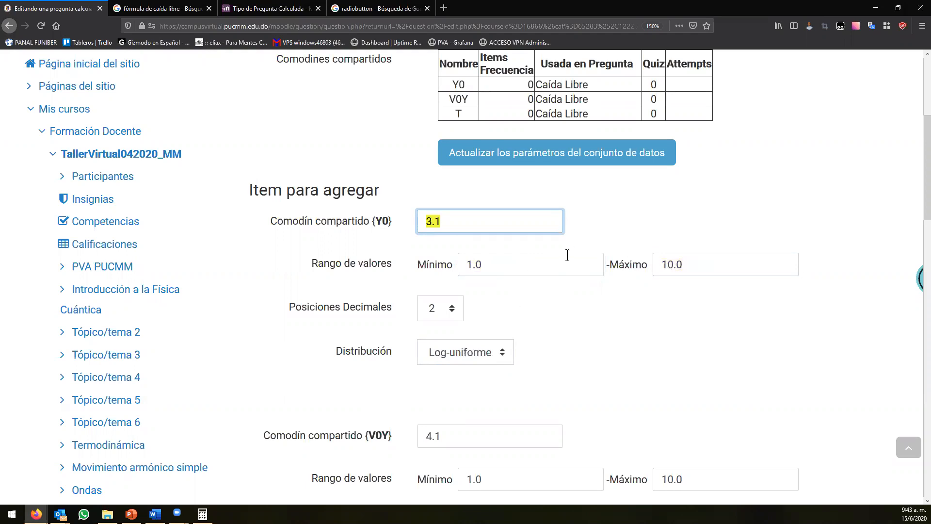
{"action": "key", "text": "Tab"}
{"action": "left_click_drag", "start_coordinate": [479, 221], "coordinate": [398, 214]}
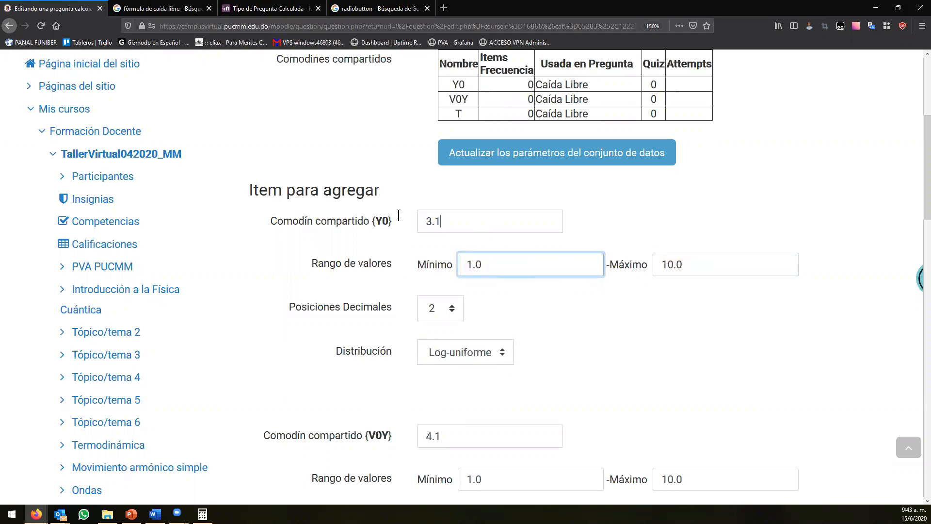
{"action": "left_click", "coordinate": [509, 251]}
{"action": "left_click", "coordinate": [468, 356]}
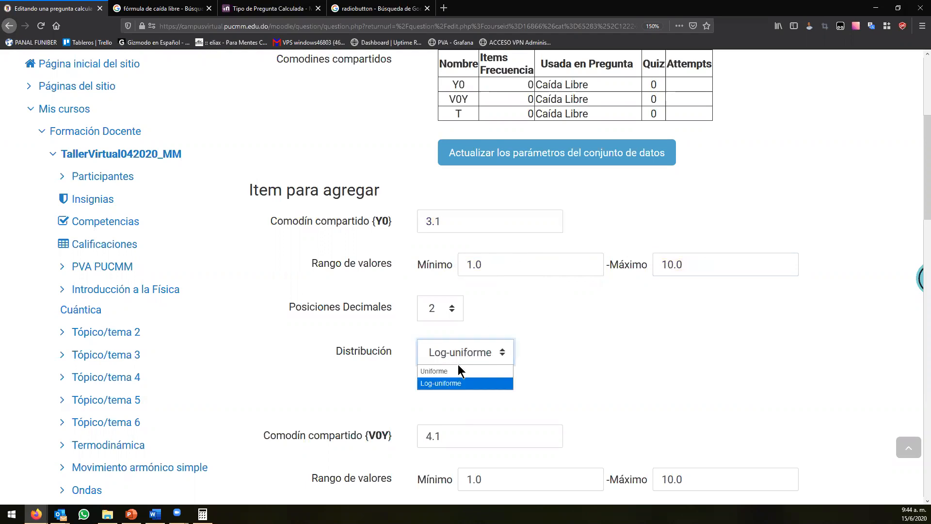
{"action": "left_click", "coordinate": [570, 324]}
{"action": "scroll", "coordinate": [375, 291], "scroll_direction": "down", "scroll_amount": 15}
{"action": "scroll", "coordinate": [525, 336], "scroll_direction": "down", "scroll_amount": 2}
{"action": "left_click", "coordinate": [566, 238]}
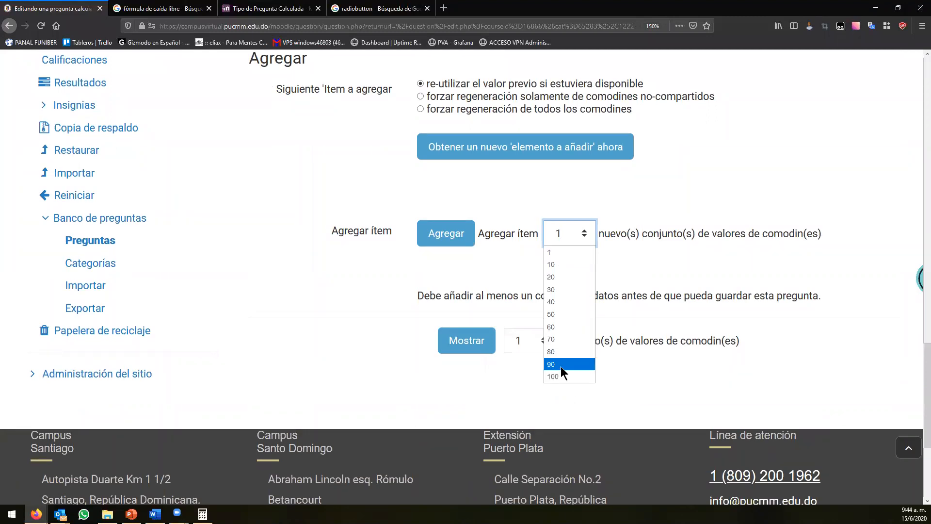
{"action": "left_click", "coordinate": [398, 296]}
{"action": "scroll", "coordinate": [375, 281], "scroll_direction": "up", "scroll_amount": 12}
{"action": "scroll", "coordinate": [368, 275], "scroll_direction": "up", "scroll_amount": 5}
Step: Switch Y0's distribution to Uniforme and back to Log-uniforme to compare the two options
{"action": "left_click", "coordinate": [449, 276]}
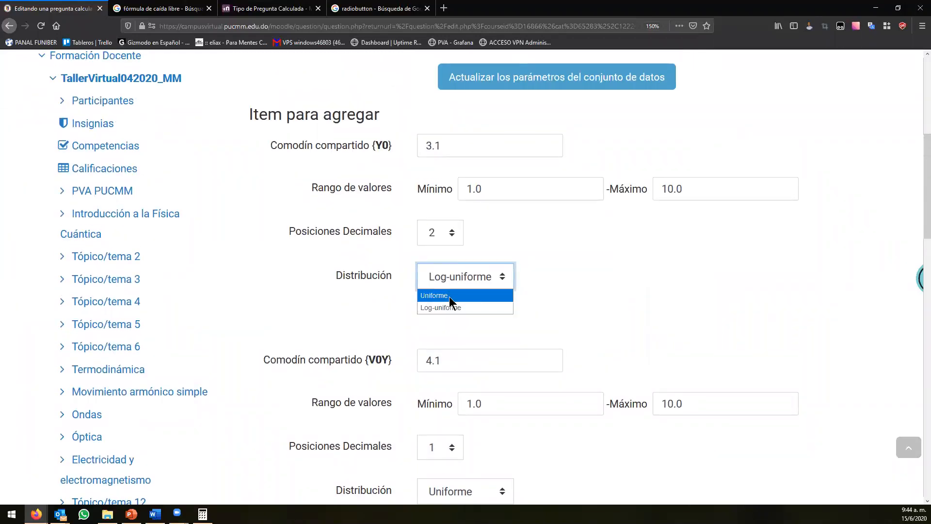
{"action": "left_click", "coordinate": [449, 296]}
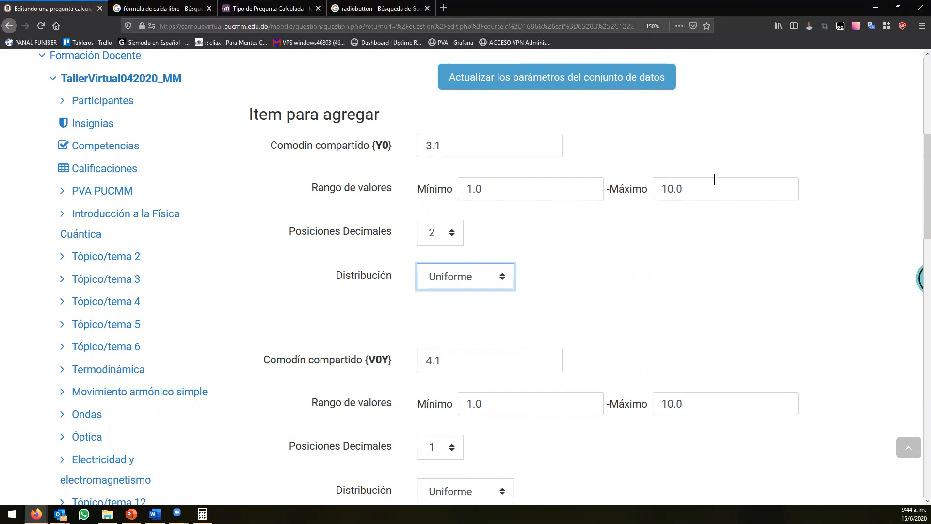
{"action": "left_click", "coordinate": [469, 273]}
{"action": "left_click", "coordinate": [453, 307]}
Step: Examine wildcard Y0's current value against the minimum and maximum of its range
{"action": "double_click", "coordinate": [713, 189]}
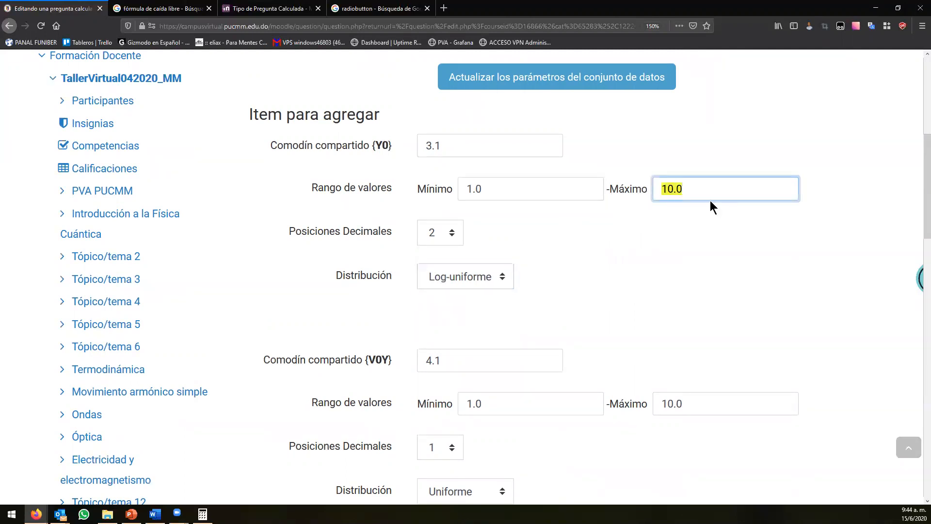
{"action": "double_click", "coordinate": [573, 193]}
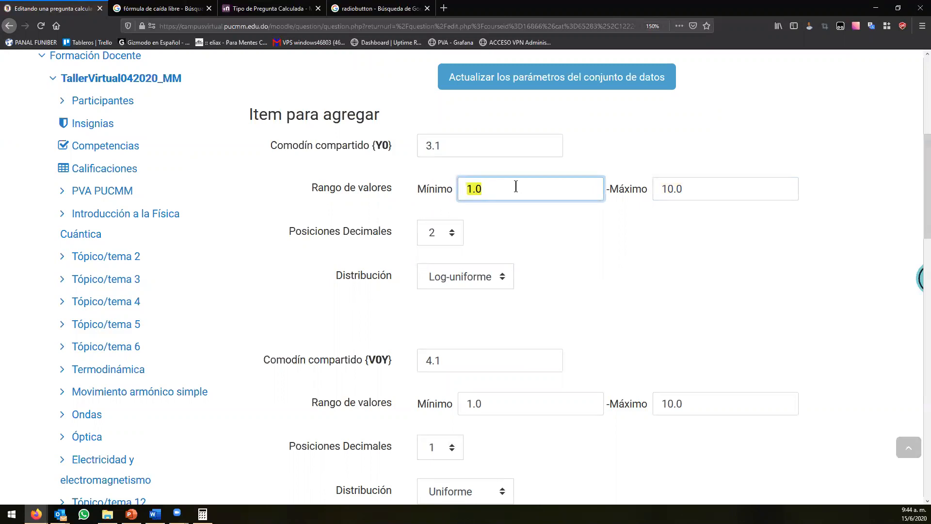
{"action": "left_click", "coordinate": [394, 146]}
{"action": "double_click", "coordinate": [475, 155]}
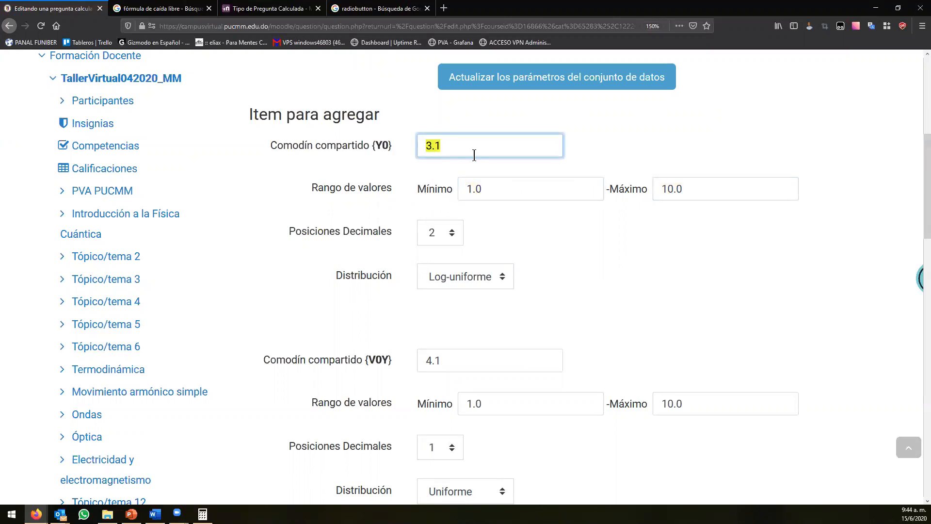
{"action": "left_click", "coordinate": [474, 145]}
{"action": "left_click_drag", "start_coordinate": [458, 144], "coordinate": [417, 144]}
{"action": "left_click", "coordinate": [474, 146]}
{"action": "left_click_drag", "start_coordinate": [474, 145], "coordinate": [395, 148]}
{"action": "left_click_drag", "start_coordinate": [688, 188], "coordinate": [649, 188]}
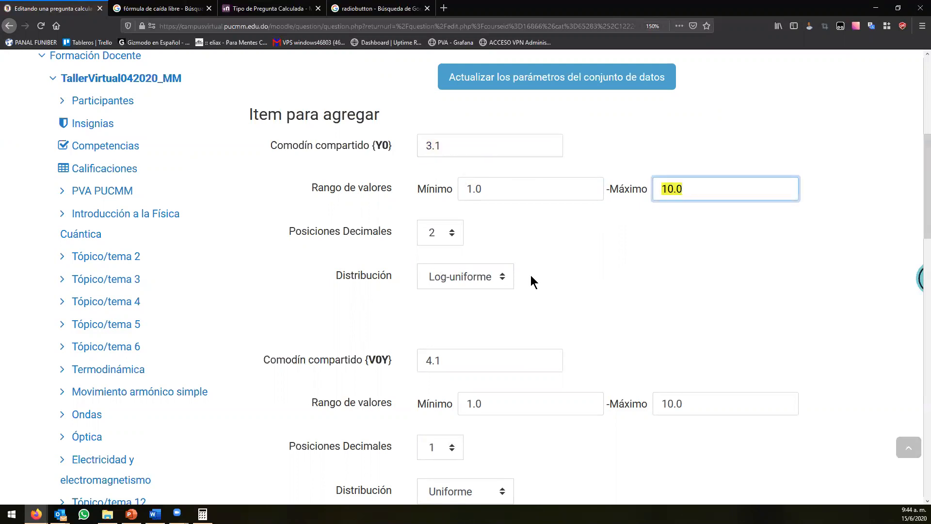
{"action": "left_click_drag", "start_coordinate": [369, 146], "coordinate": [391, 148]}
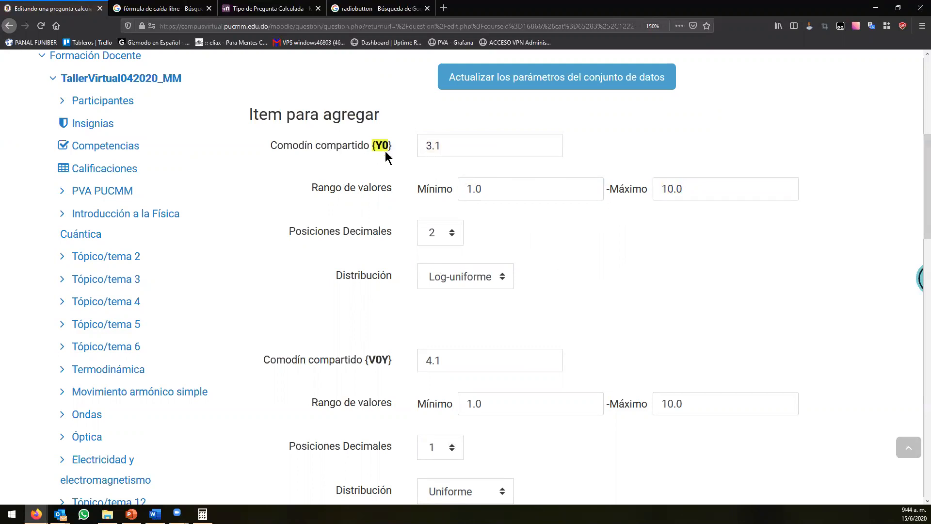
Step: Set Y0's distribution back to Uniforme and keep Uniforme for wildcard V0Y
{"action": "left_click", "coordinate": [471, 286]}
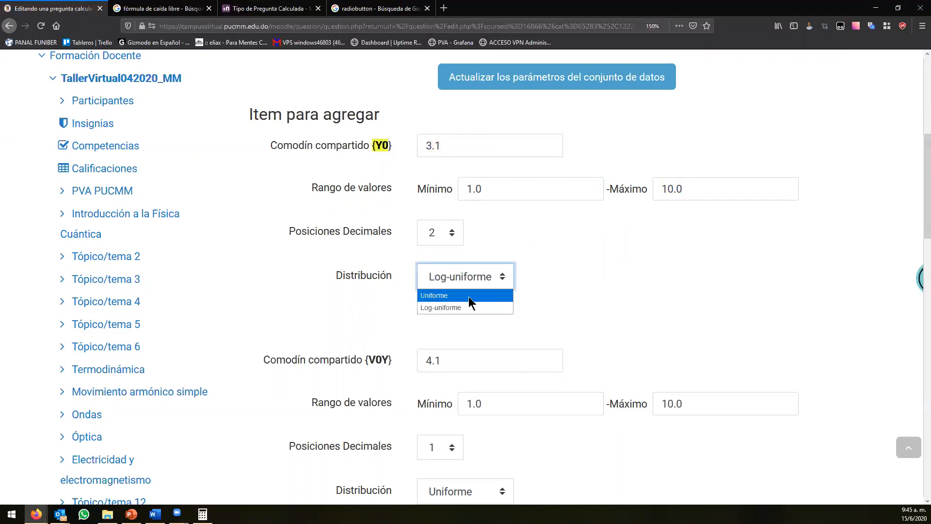
{"action": "left_click", "coordinate": [464, 295]}
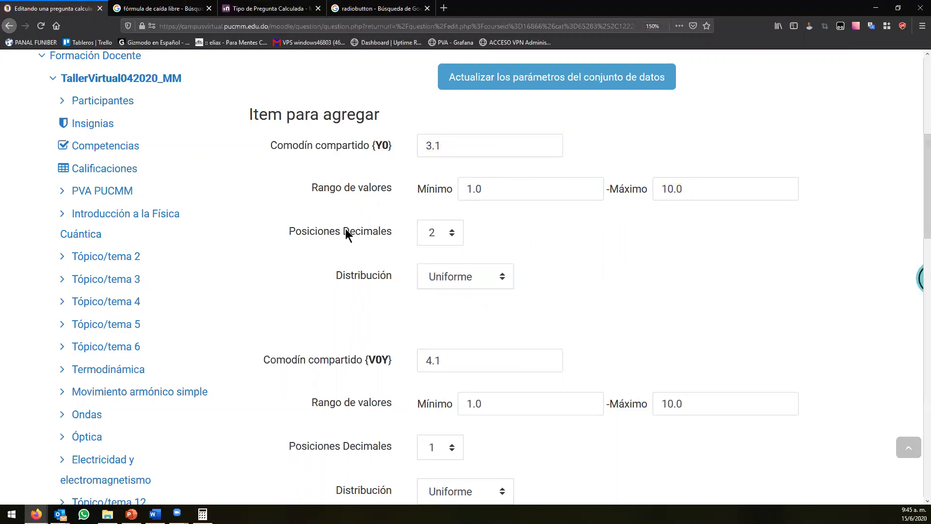
{"action": "scroll", "coordinate": [468, 252], "scroll_direction": "down", "scroll_amount": 5}
{"action": "left_click", "coordinate": [469, 260]}
{"action": "left_click", "coordinate": [436, 285]}
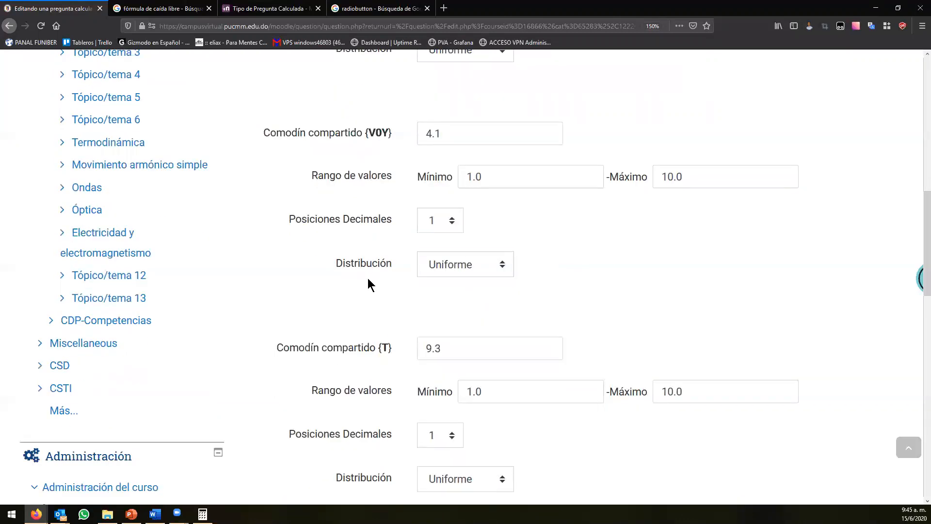
Step: Set the distribution of wildcard T to Log-uniforme
{"action": "scroll", "coordinate": [368, 278], "scroll_direction": "up", "scroll_amount": 5}
{"action": "double_click", "coordinate": [381, 146]}
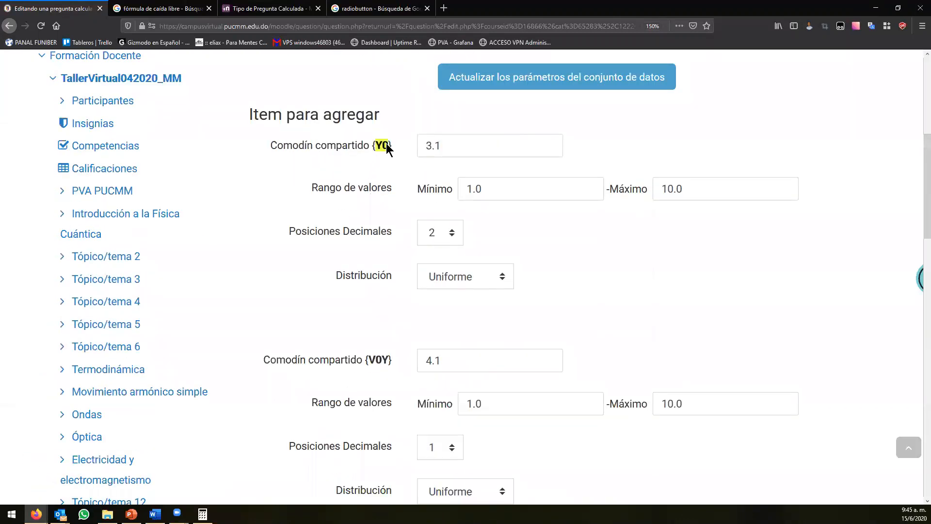
{"action": "scroll", "coordinate": [332, 278], "scroll_direction": "down", "scroll_amount": 5}
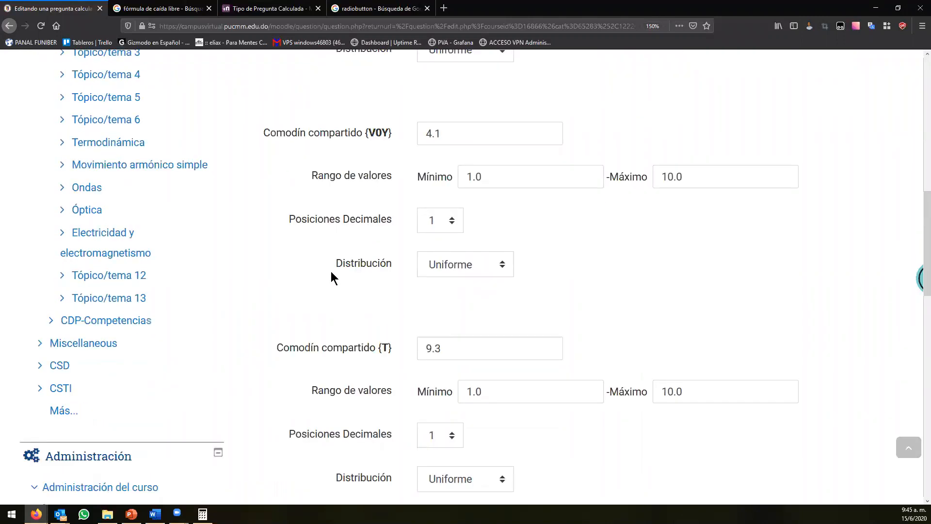
{"action": "scroll", "coordinate": [333, 277], "scroll_direction": "down", "scroll_amount": 5}
{"action": "left_click", "coordinate": [470, 254]}
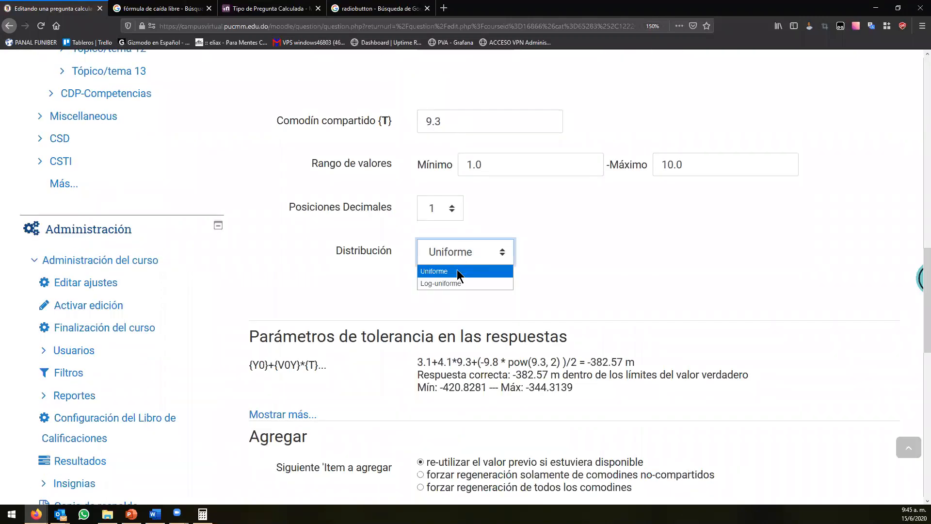
{"action": "left_click", "coordinate": [447, 283]}
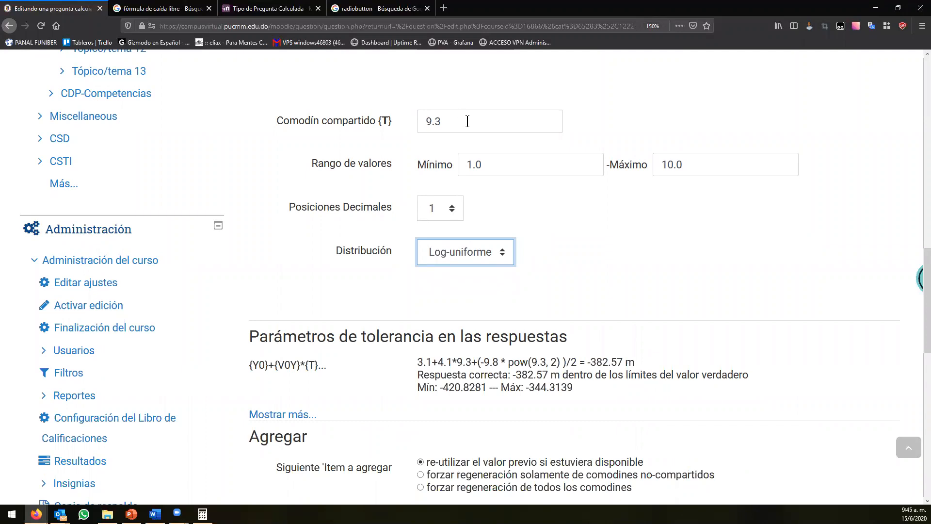
Step: Examine wildcard T's current value, the minimum of its range and its distribution setting
{"action": "key", "text": "shift+Tab"}
{"action": "key", "text": "shift+Tab"}
{"action": "key", "text": "shift+Tab"}
{"action": "key", "text": "shift+Tab"}
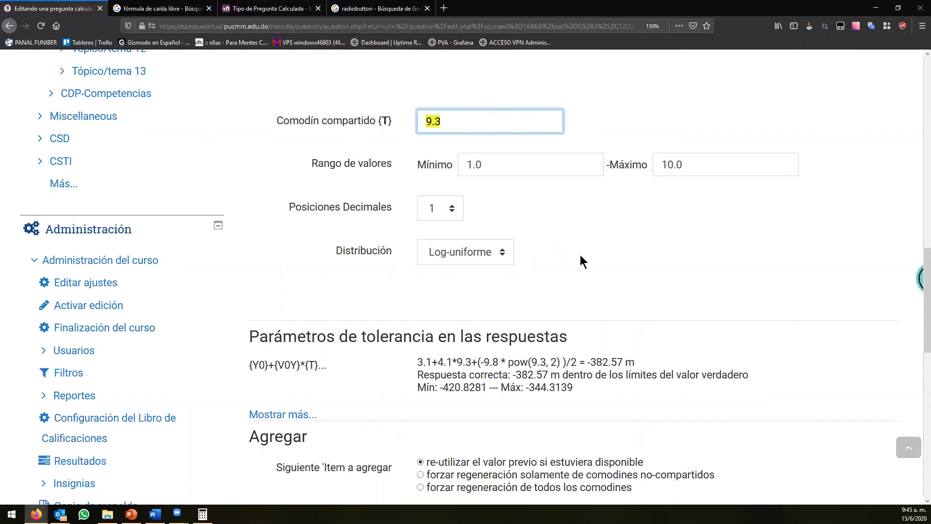
{"action": "left_click_drag", "start_coordinate": [483, 167], "coordinate": [452, 160]}
{"action": "left_click", "coordinate": [479, 165]}
{"action": "double_click", "coordinate": [477, 165]}
{"action": "left_click", "coordinate": [542, 214]}
{"action": "left_click", "coordinate": [481, 251]}
{"action": "left_click", "coordinate": [546, 253]}
{"action": "double_click", "coordinate": [439, 121]}
Step: Set wildcard T's distribution back to Uniforme and return to the section for adding wildcard value sets
{"action": "left_click", "coordinate": [463, 255]}
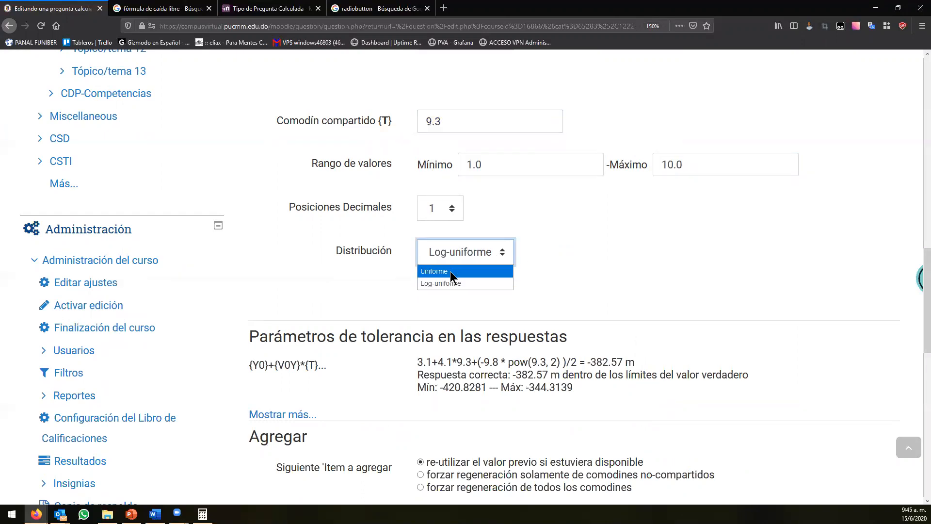
{"action": "left_click", "coordinate": [453, 271]}
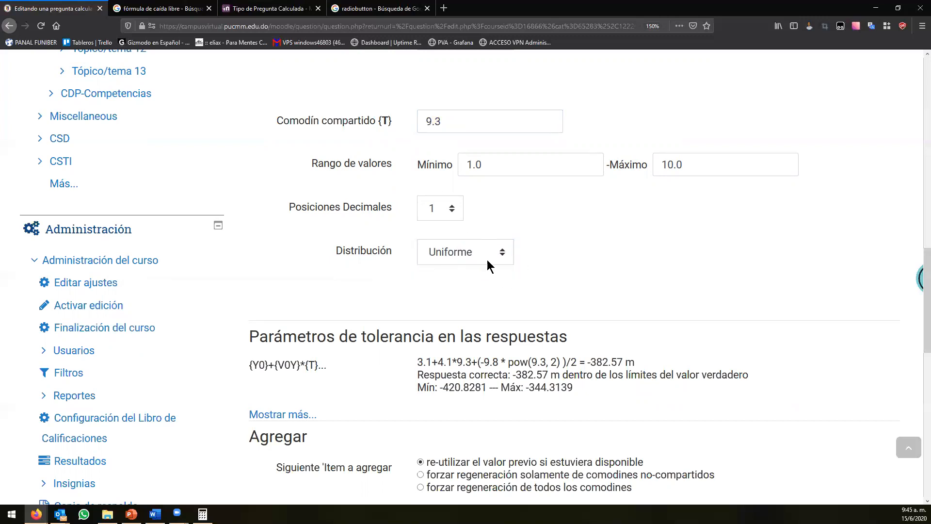
{"action": "scroll", "coordinate": [487, 260], "scroll_direction": "up", "scroll_amount": 10}
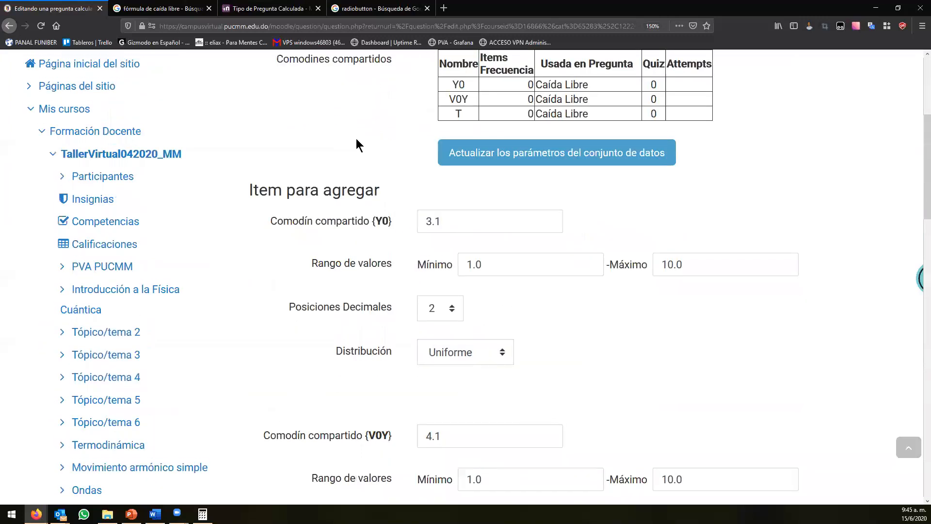
{"action": "scroll", "coordinate": [349, 139], "scroll_direction": "down", "scroll_amount": 13}
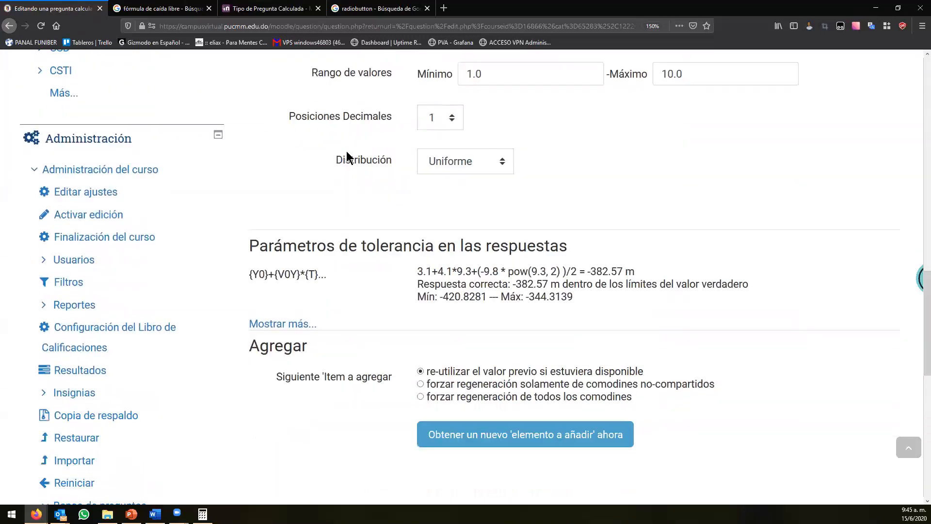
{"action": "scroll", "coordinate": [371, 210], "scroll_direction": "down", "scroll_amount": 2}
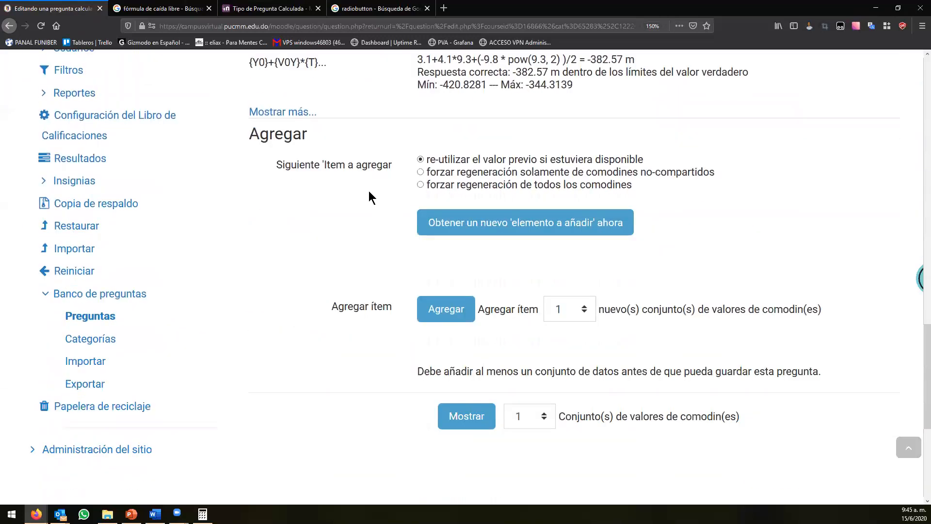
Step: Expand the answer tolerance parameters to show the tolerance, tolerance type, decimals shown and format settings
{"action": "scroll", "coordinate": [369, 191], "scroll_direction": "up", "scroll_amount": 5}
{"action": "scroll", "coordinate": [369, 187], "scroll_direction": "down", "scroll_amount": 4}
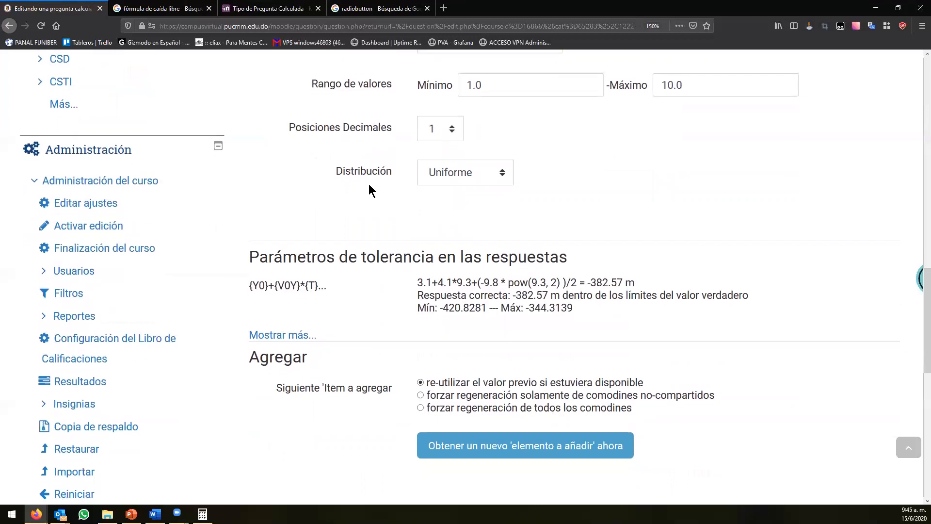
{"action": "scroll", "coordinate": [363, 194], "scroll_direction": "up", "scroll_amount": 6}
{"action": "scroll", "coordinate": [343, 221], "scroll_direction": "down", "scroll_amount": 3}
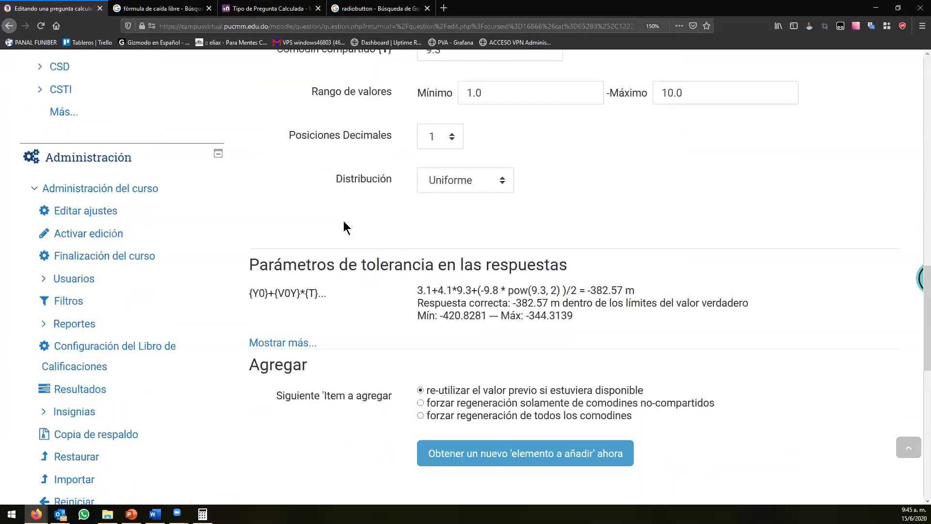
{"action": "scroll", "coordinate": [425, 291], "scroll_direction": "down", "scroll_amount": 2}
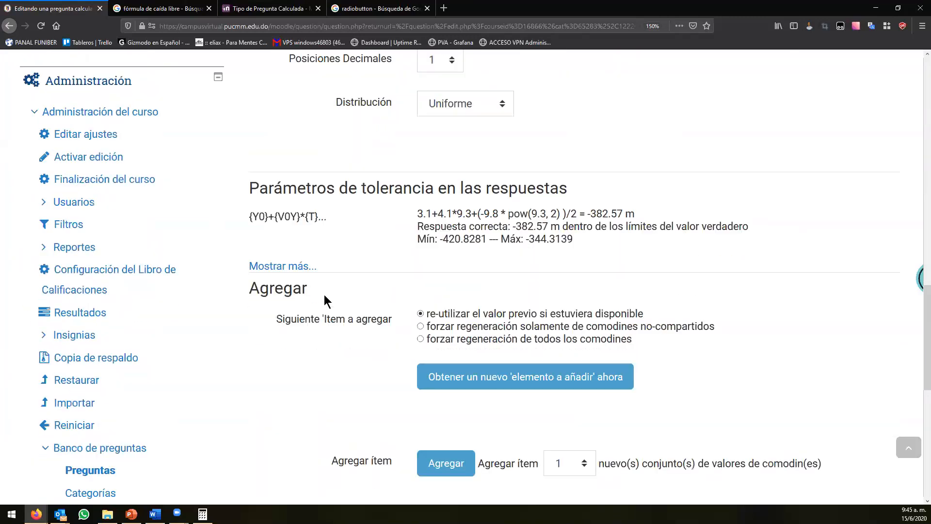
{"action": "left_click", "coordinate": [285, 265]}
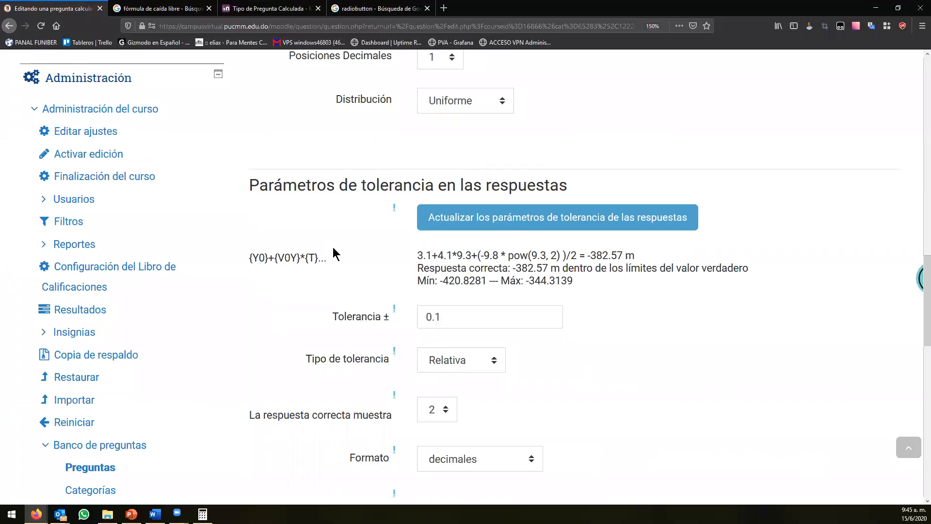
{"action": "scroll", "coordinate": [383, 257], "scroll_direction": "down", "scroll_amount": 2}
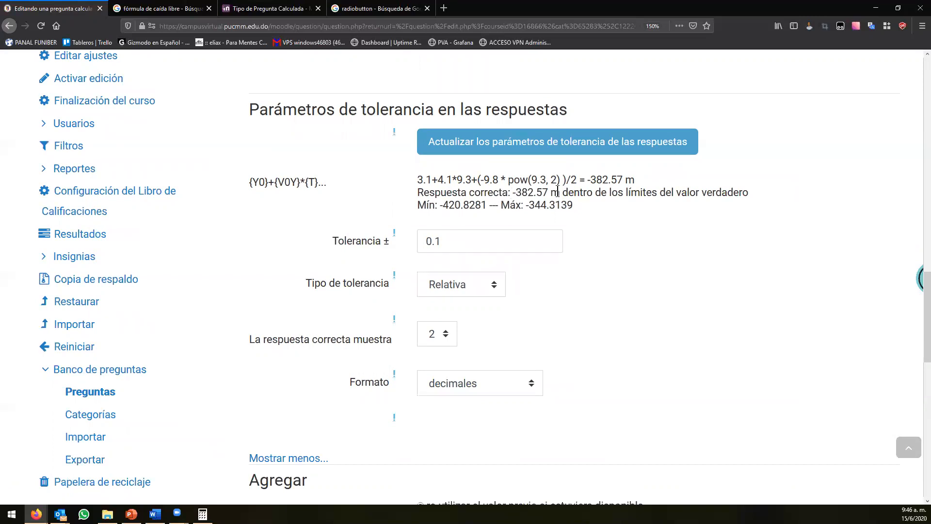
Step: Switch to Calculator, place it beside the tolerance settings, and review the wildcard values behind the correct answer
{"action": "left_click", "coordinate": [203, 514]}
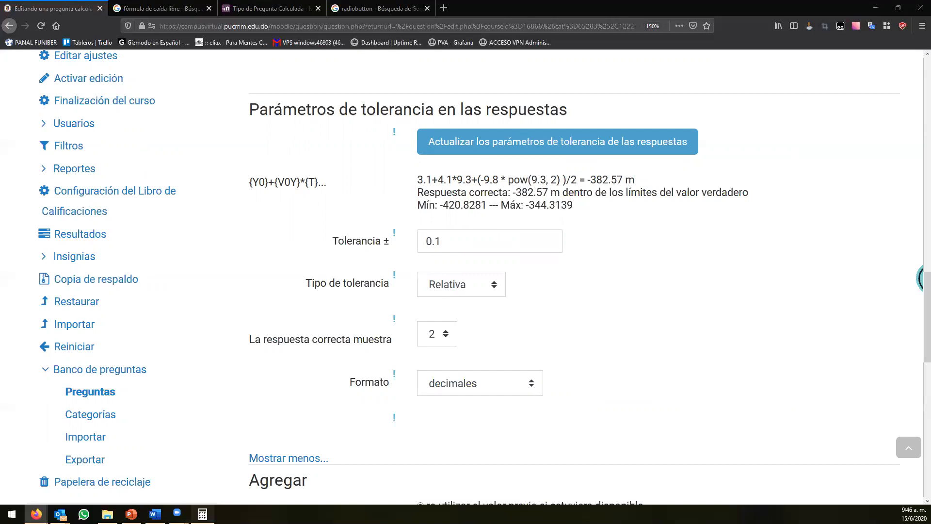
{"action": "left_click_drag", "start_coordinate": [729, 105], "coordinate": [291, 216]}
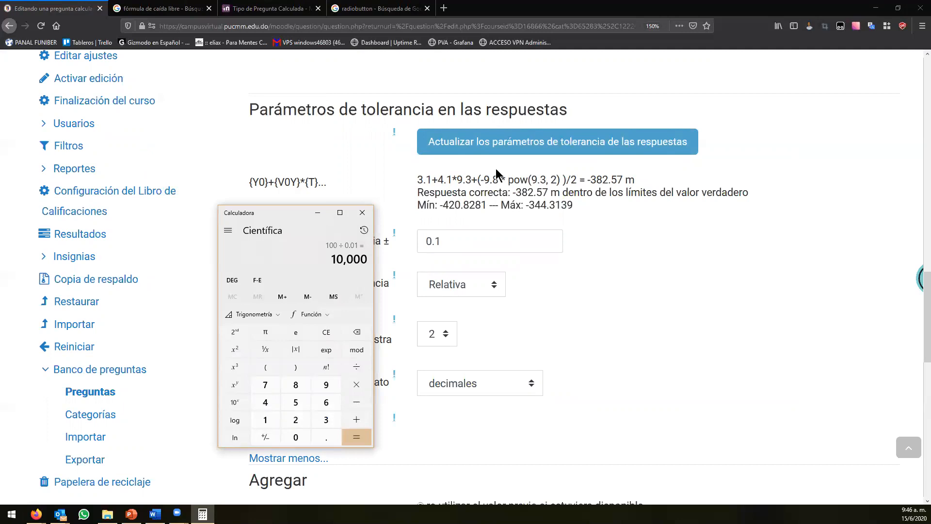
{"action": "scroll", "coordinate": [461, 167], "scroll_direction": "up", "scroll_amount": 5}
{"action": "scroll", "coordinate": [458, 161], "scroll_direction": "up", "scroll_amount": 4}
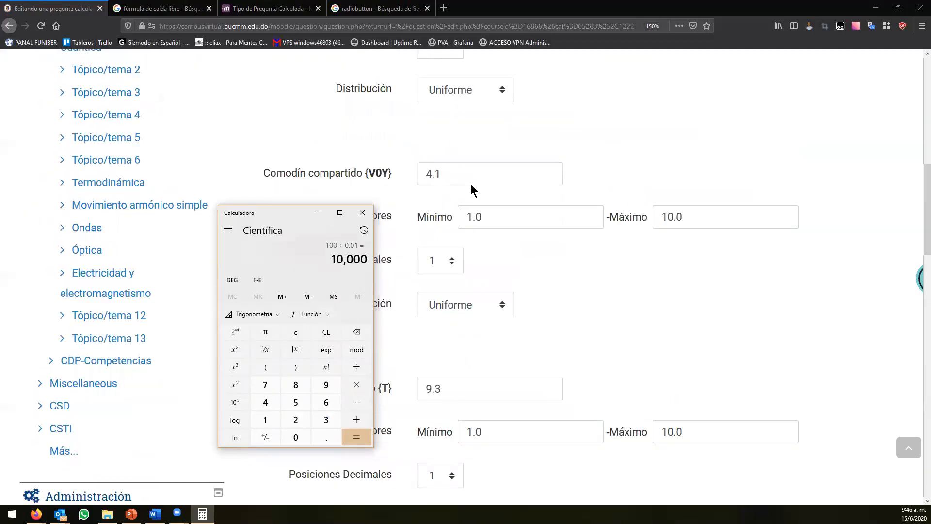
{"action": "scroll", "coordinate": [407, 160], "scroll_direction": "down", "scroll_amount": 8}
{"action": "scroll", "coordinate": [435, 258], "scroll_direction": "down", "scroll_amount": 1}
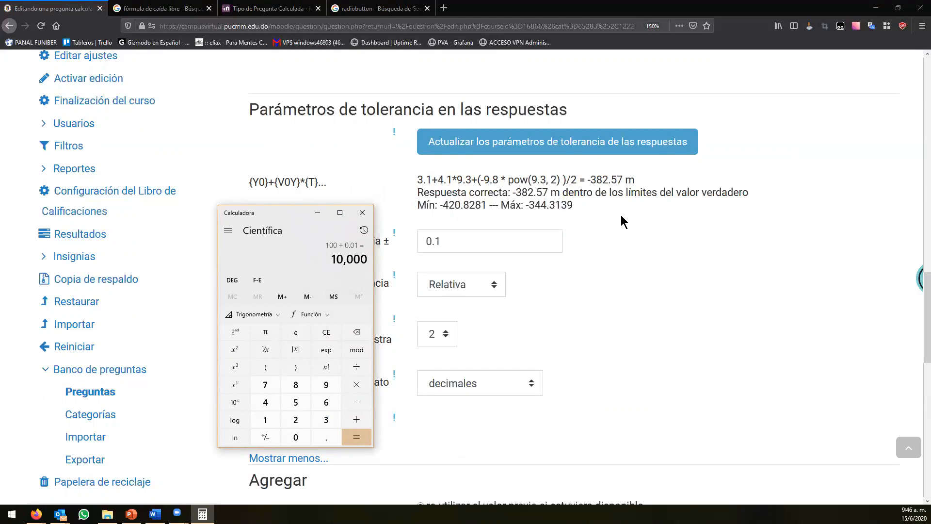
{"action": "key", "text": "minus"}
{"action": "key", "text": "Delete"}
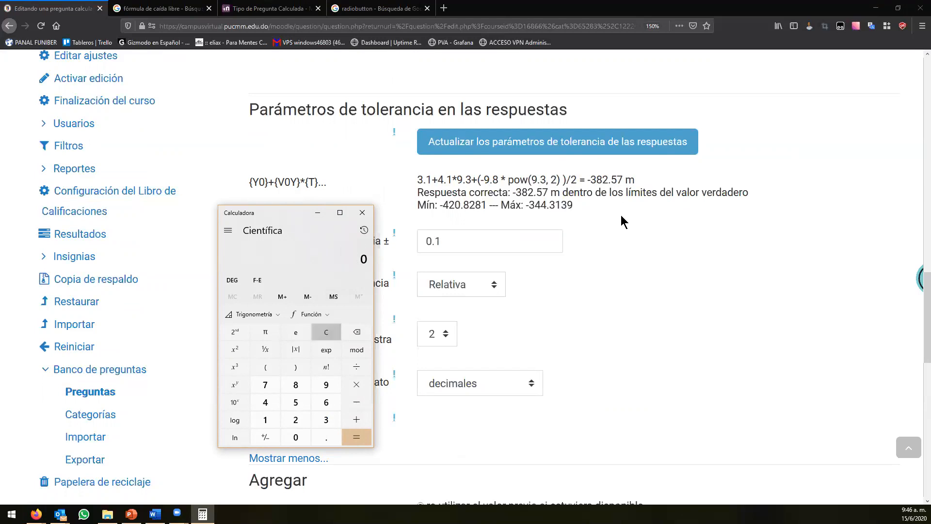
{"action": "key", "text": "minus"}
{"action": "type", "text": "382.57"}
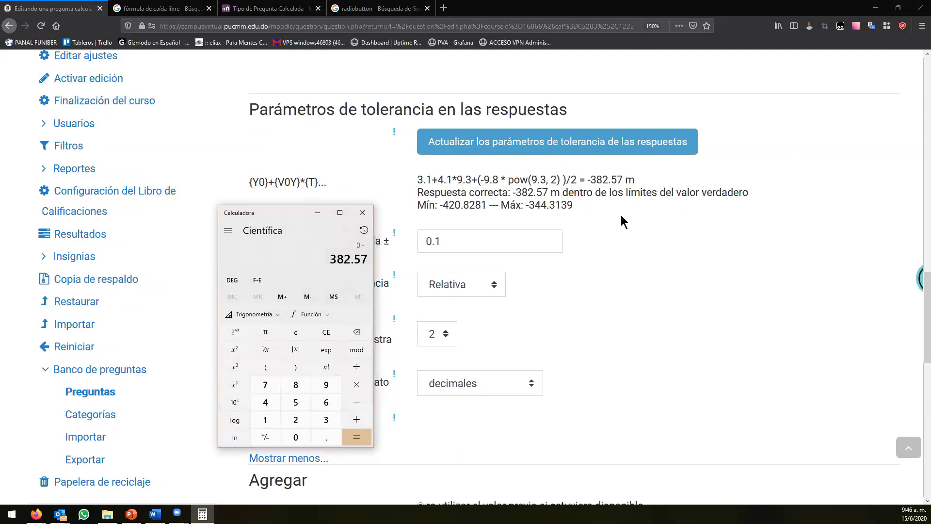
{"action": "key", "text": "Return"}
{"action": "type", "text": "0.1"}
{"action": "key", "text": "Return"}
{"action": "key", "text": "Delete"}
Step: Calculate -382.57 × 1.1 and compare the product with the minimum limit of the correct answer
{"action": "type", "text": "-382.57"}
{"action": "key", "text": "Return"}
{"action": "type", "text": "*1"}
{"action": "type", "text": ".1"}
{"action": "key", "text": "Return"}
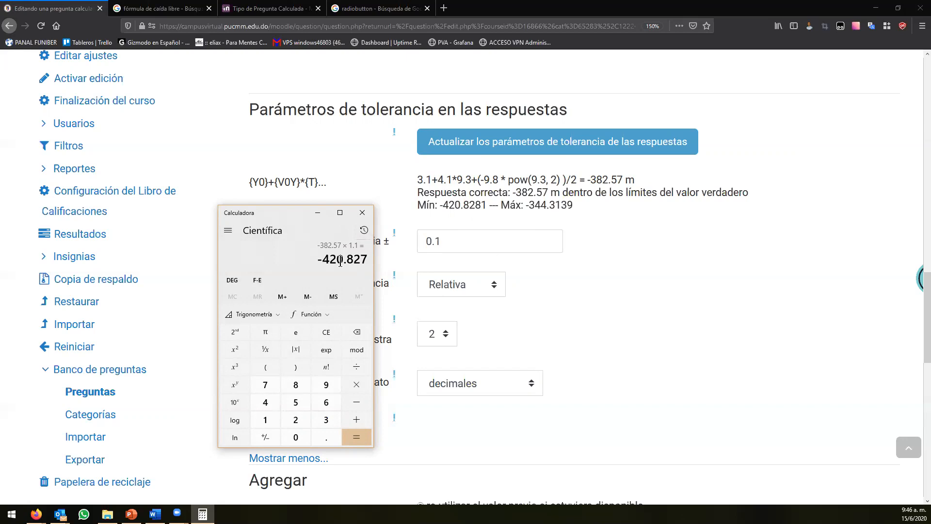
{"action": "left_click_drag", "start_coordinate": [443, 205], "coordinate": [477, 209]}
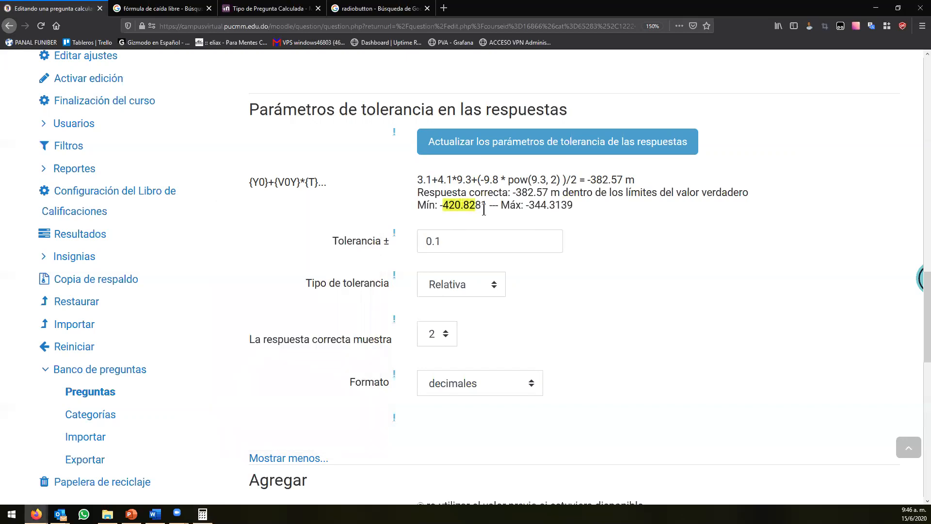
{"action": "key", "text": "alt+Tab"}
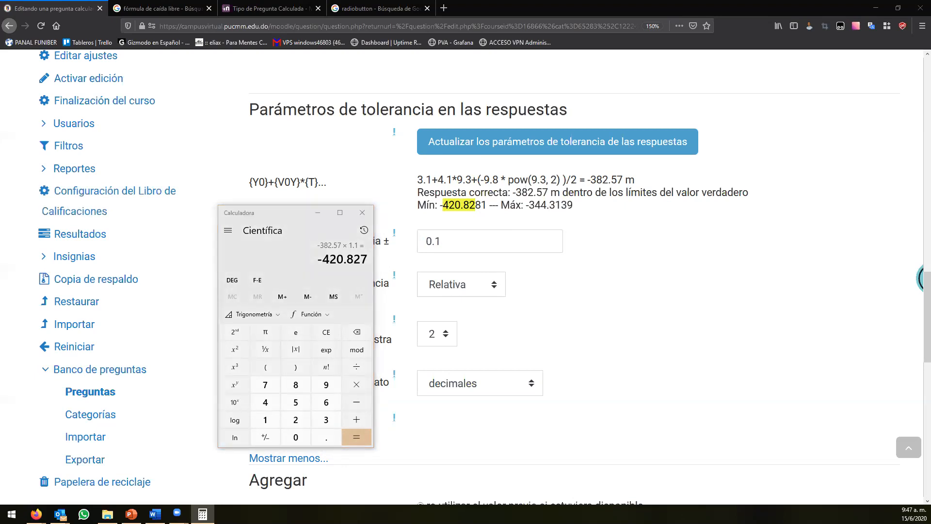
Step: Try Nominal as the answer's tolerance type while checking the answer limits, and set the type back to Relativa
{"action": "left_click", "coordinate": [459, 285]}
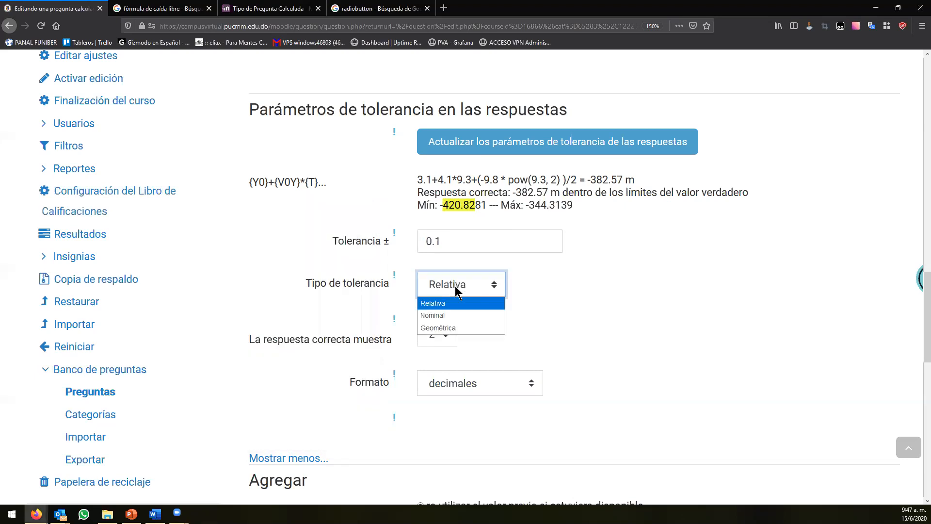
{"action": "left_click", "coordinate": [441, 316]}
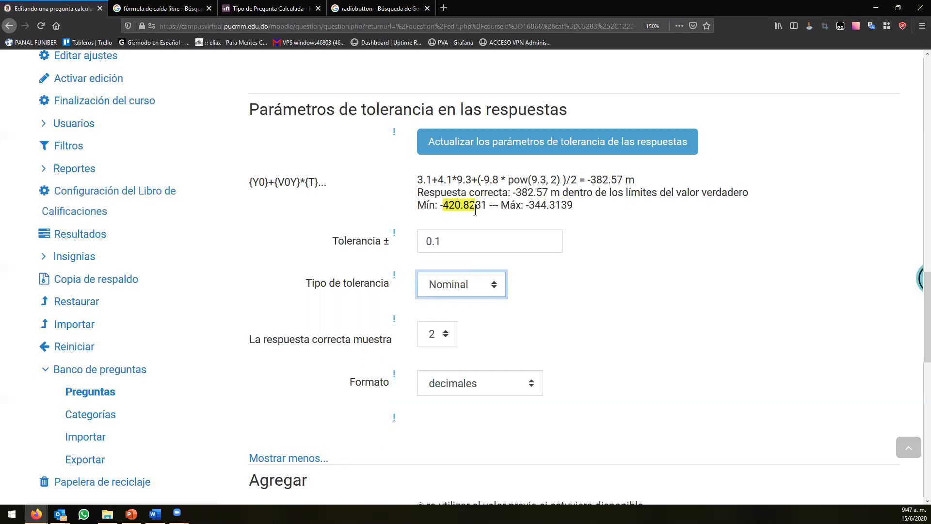
{"action": "left_click", "coordinate": [469, 202]}
{"action": "left_click_drag", "start_coordinate": [520, 194], "coordinate": [551, 194]}
{"action": "left_click", "coordinate": [454, 290]}
{"action": "left_click", "coordinate": [453, 302]}
{"action": "scroll", "coordinate": [348, 205], "scroll_direction": "down", "scroll_amount": 3}
{"action": "scroll", "coordinate": [334, 205], "scroll_direction": "down", "scroll_amount": 4}
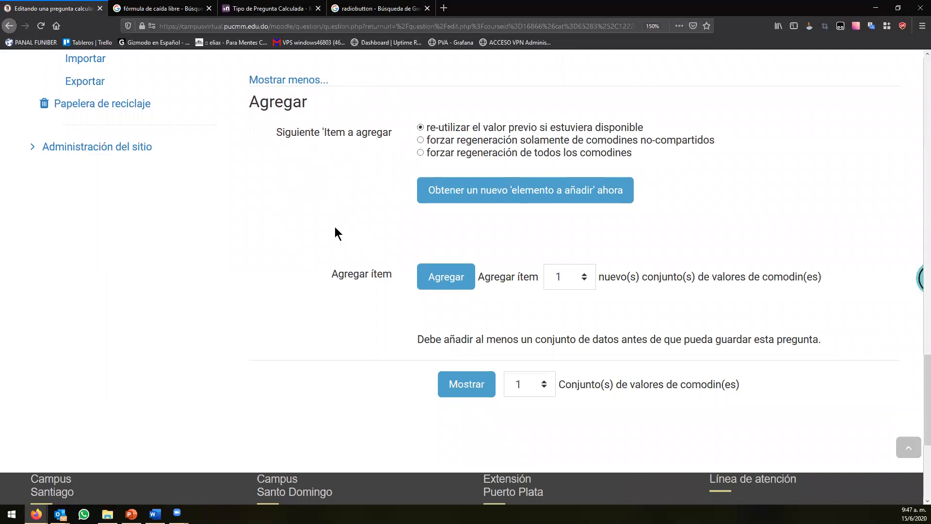
Step: Review the wildcard parameters and set the number of new wildcard value sets to add to 50
{"action": "scroll", "coordinate": [335, 234], "scroll_direction": "up", "scroll_amount": 11}
{"action": "scroll", "coordinate": [338, 254], "scroll_direction": "up", "scroll_amount": 10}
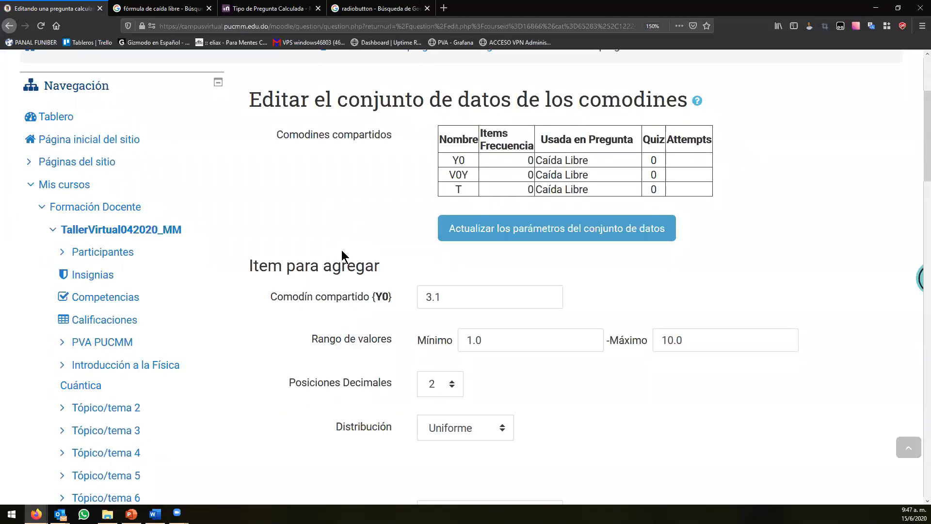
{"action": "scroll", "coordinate": [341, 249], "scroll_direction": "down", "scroll_amount": 1}
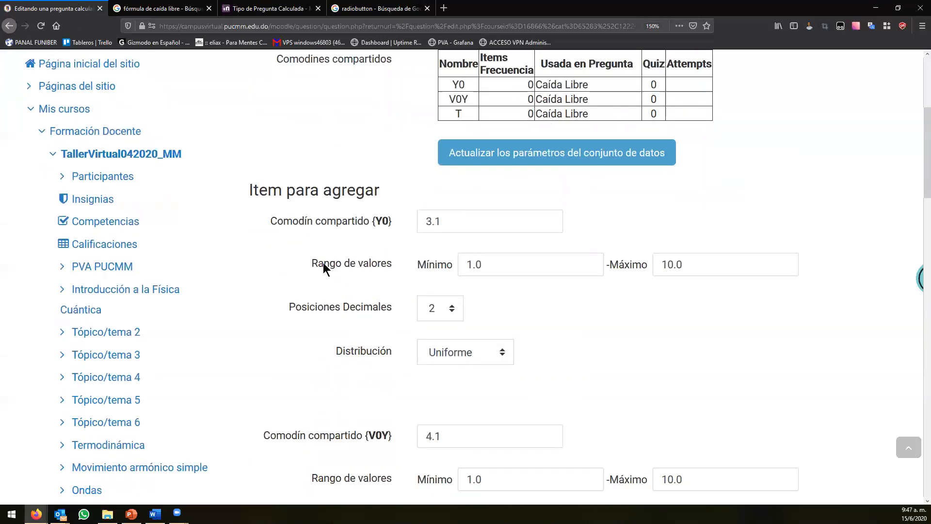
{"action": "scroll", "coordinate": [324, 260], "scroll_direction": "down", "scroll_amount": 15}
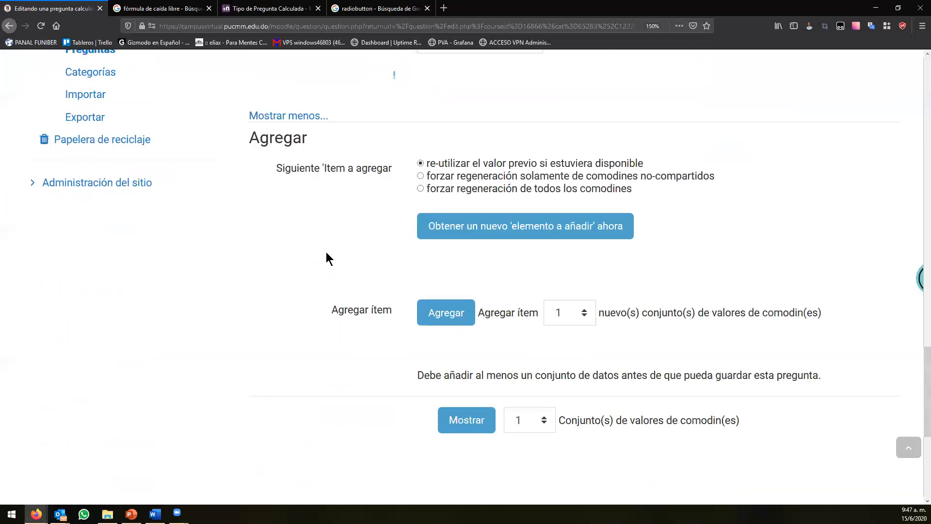
{"action": "scroll", "coordinate": [326, 252], "scroll_direction": "down", "scroll_amount": 2}
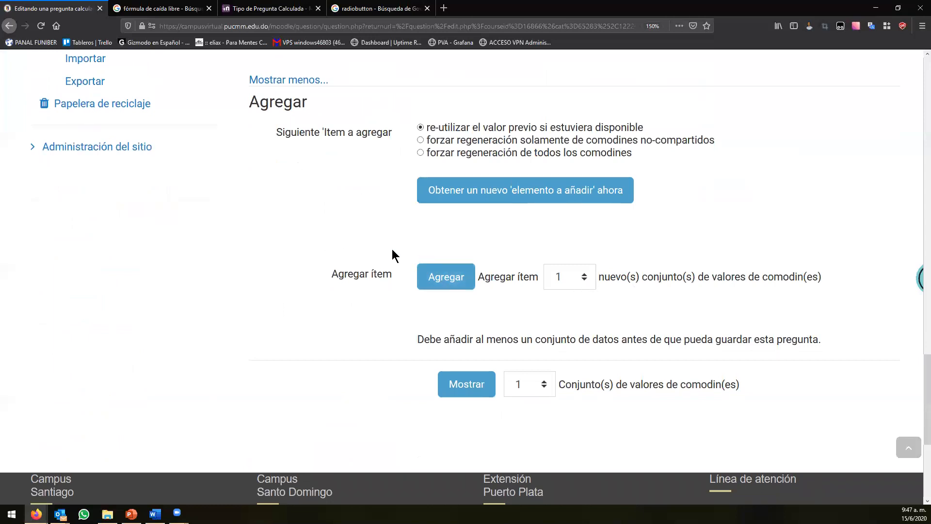
{"action": "left_click", "coordinate": [566, 280]}
{"action": "left_click", "coordinate": [568, 358]}
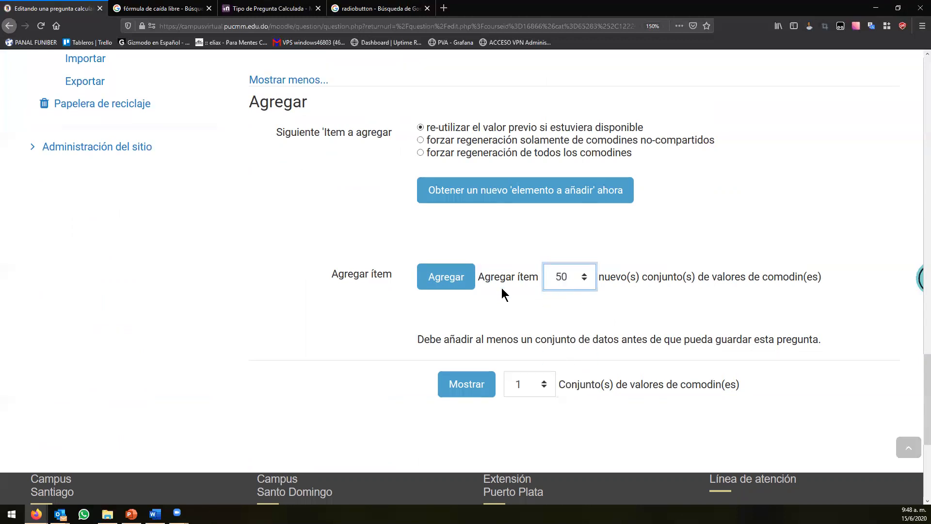
Step: Recheck the ranges, decimals and distributions of the wildcards and add the 50 new value sets
{"action": "scroll", "coordinate": [502, 287], "scroll_direction": "up", "scroll_amount": 15}
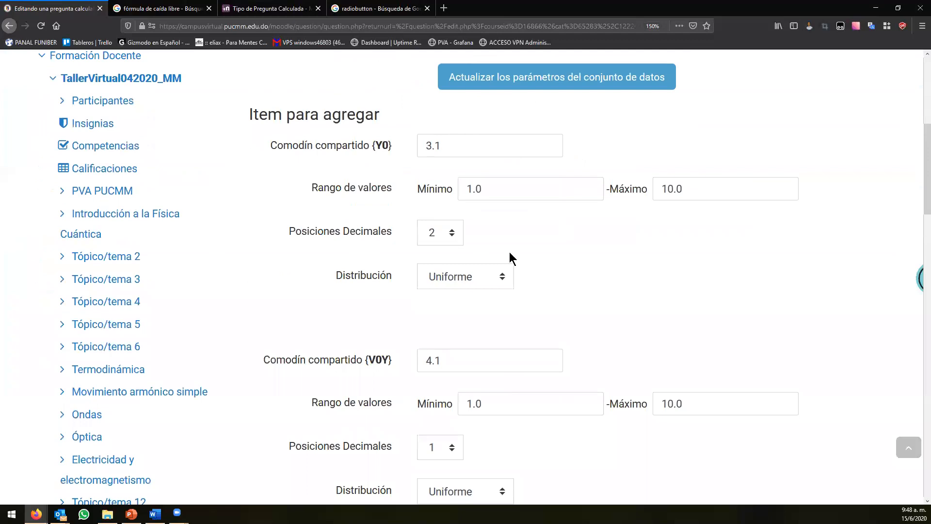
{"action": "scroll", "coordinate": [484, 243], "scroll_direction": "up", "scroll_amount": 2}
{"action": "scroll", "coordinate": [480, 240], "scroll_direction": "down", "scroll_amount": 2}
{"action": "scroll", "coordinate": [483, 240], "scroll_direction": "down", "scroll_amount": 15}
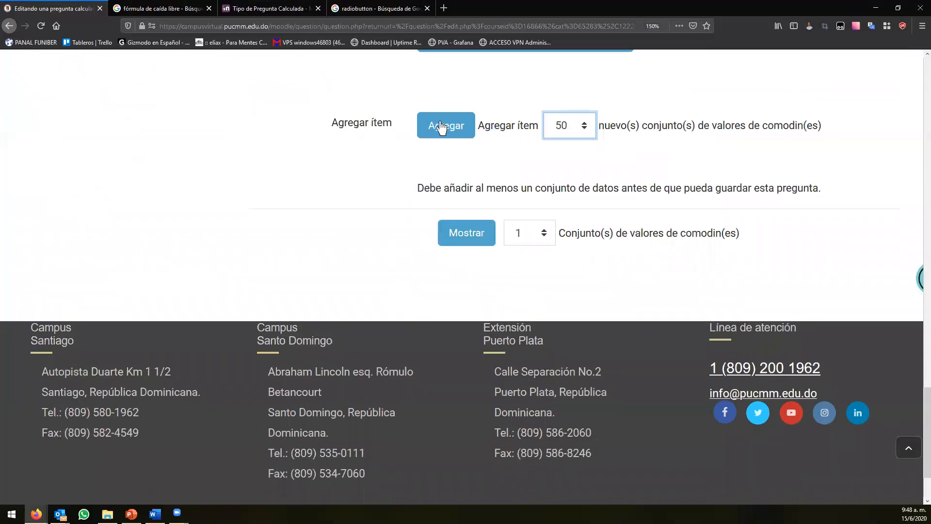
{"action": "left_click", "coordinate": [442, 130]}
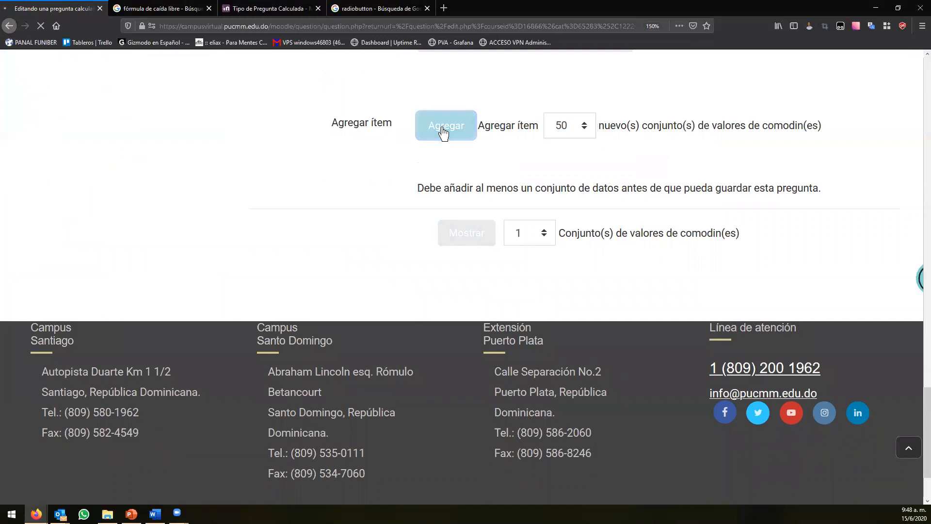
Step: Check the latest generated wildcard set and display 50 sets of wildcard values on the page
{"action": "scroll", "coordinate": [371, 220], "scroll_direction": "down", "scroll_amount": 4}
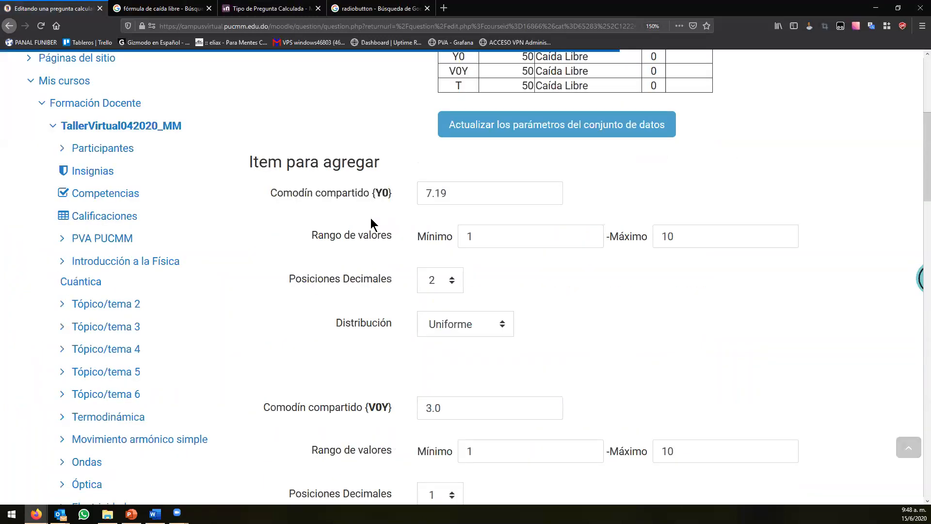
{"action": "scroll", "coordinate": [370, 223], "scroll_direction": "down", "scroll_amount": 15}
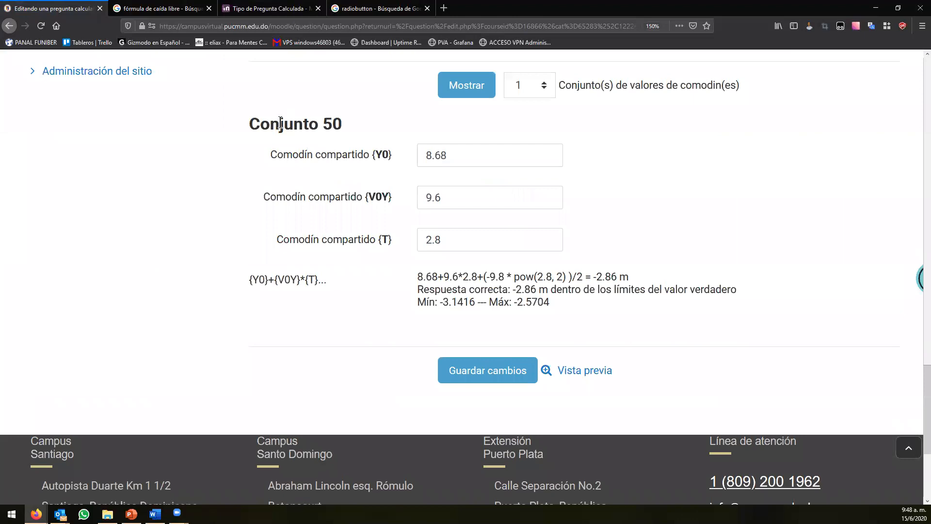
{"action": "left_click_drag", "start_coordinate": [347, 125], "coordinate": [268, 120]}
{"action": "scroll", "coordinate": [500, 168], "scroll_direction": "up", "scroll_amount": 2}
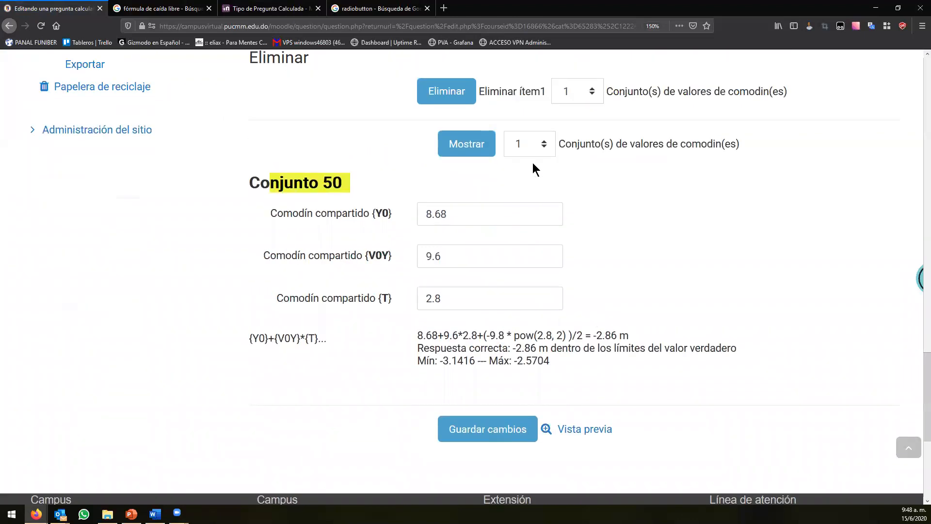
{"action": "left_click", "coordinate": [528, 166]}
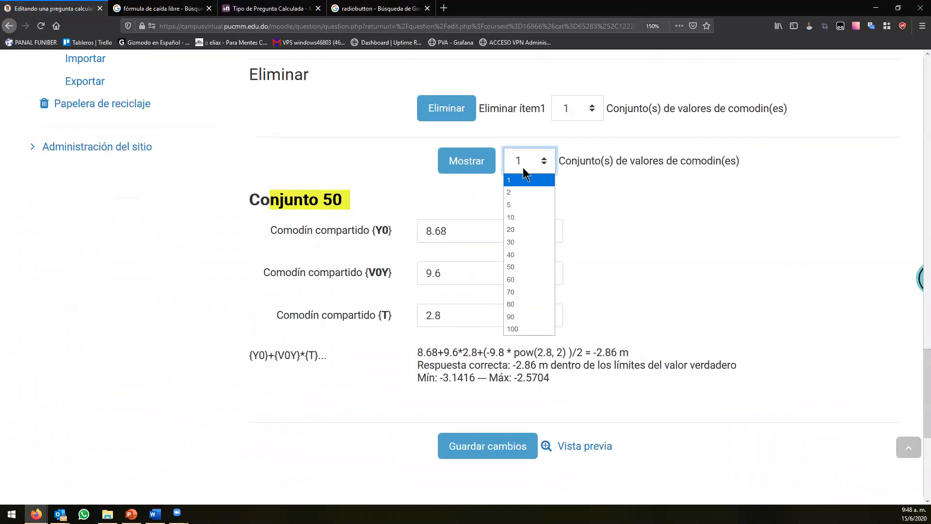
{"action": "left_click", "coordinate": [517, 266]}
{"action": "left_click", "coordinate": [475, 165]}
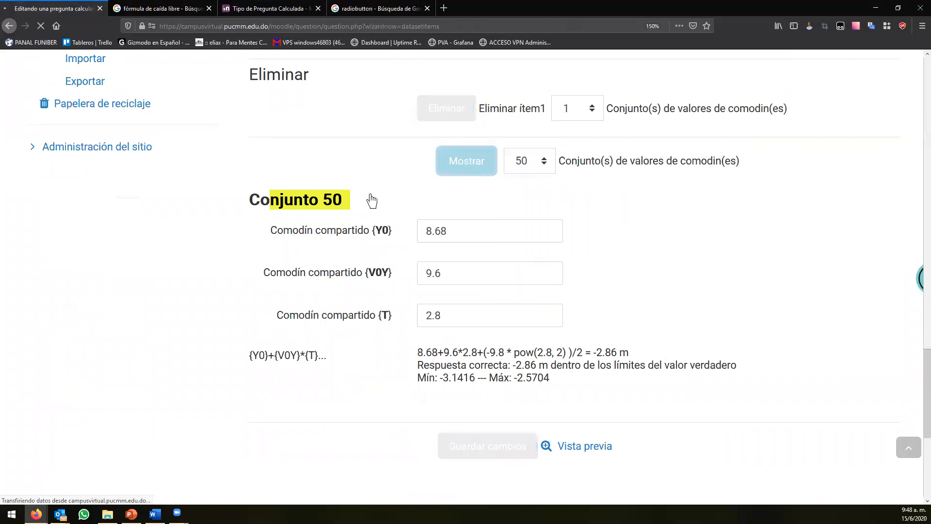
Step: Examine the wildcard values, correct answers and limits of sets 50, 49 and 48
{"action": "scroll", "coordinate": [373, 257], "scroll_direction": "down", "scroll_amount": 20}
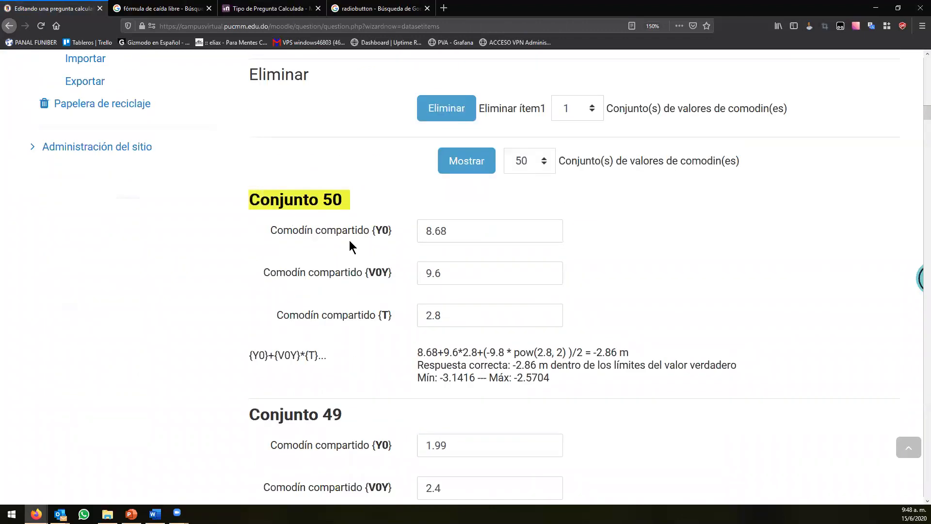
{"action": "scroll", "coordinate": [349, 240], "scroll_direction": "down", "scroll_amount": 8}
{"action": "left_click_drag", "start_coordinate": [256, 251], "coordinate": [377, 259]}
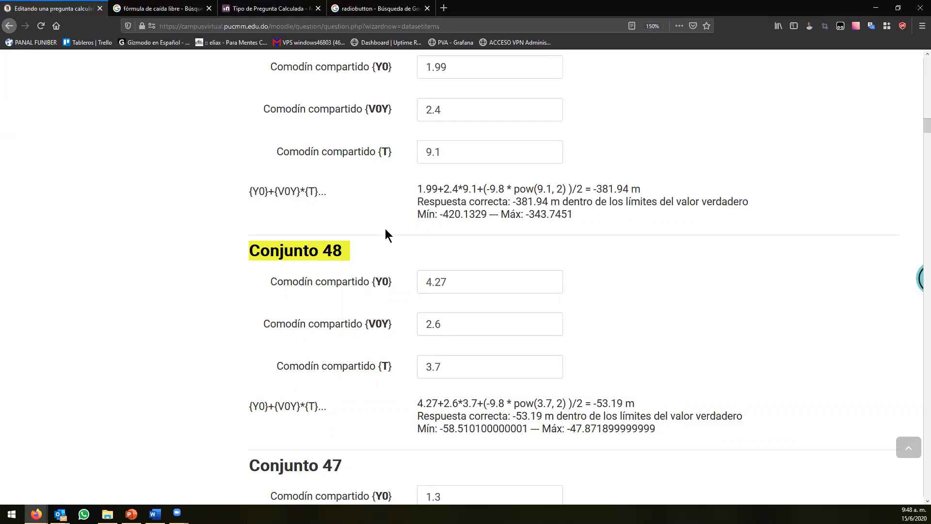
{"action": "scroll", "coordinate": [386, 231], "scroll_direction": "up", "scroll_amount": 10}
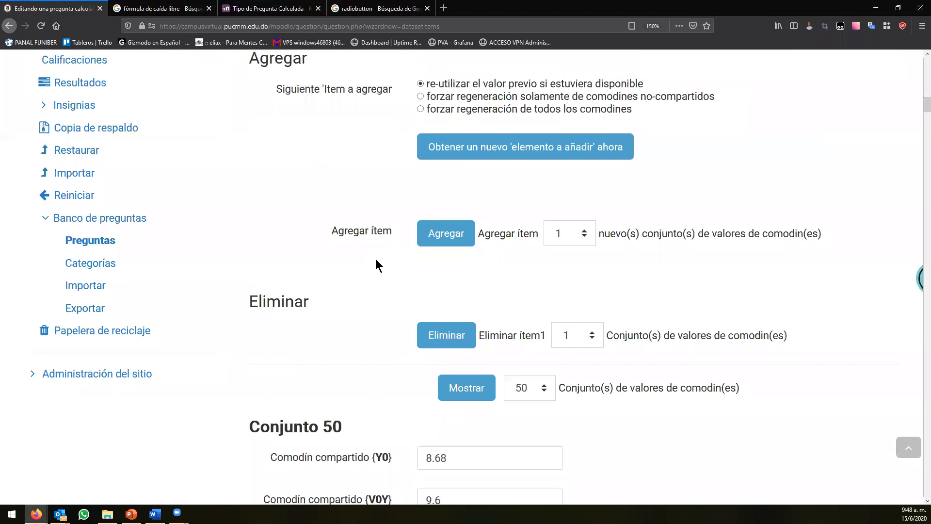
{"action": "left_click_drag", "start_coordinate": [257, 421], "coordinate": [332, 423]}
{"action": "left_click", "coordinate": [362, 429]}
{"action": "scroll", "coordinate": [362, 429], "scroll_direction": "down", "scroll_amount": 5}
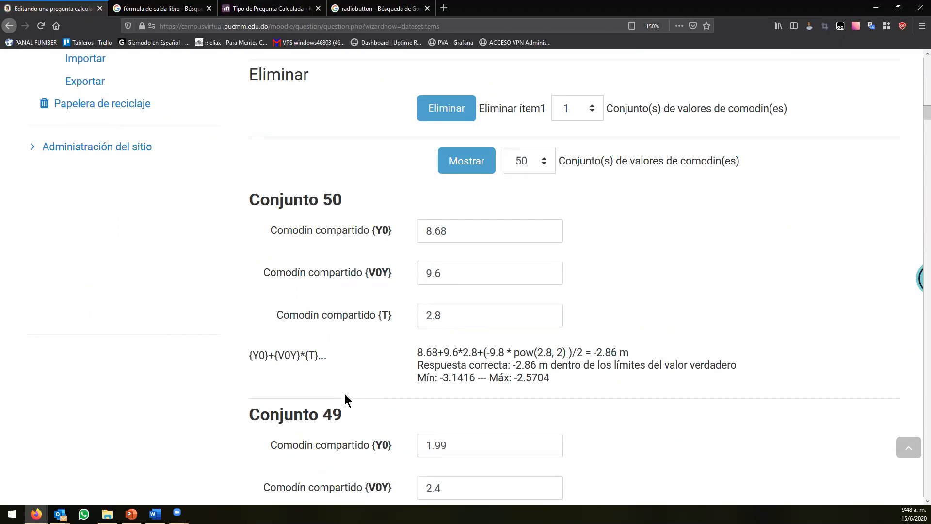
{"action": "scroll", "coordinate": [344, 391], "scroll_direction": "down", "scroll_amount": 5}
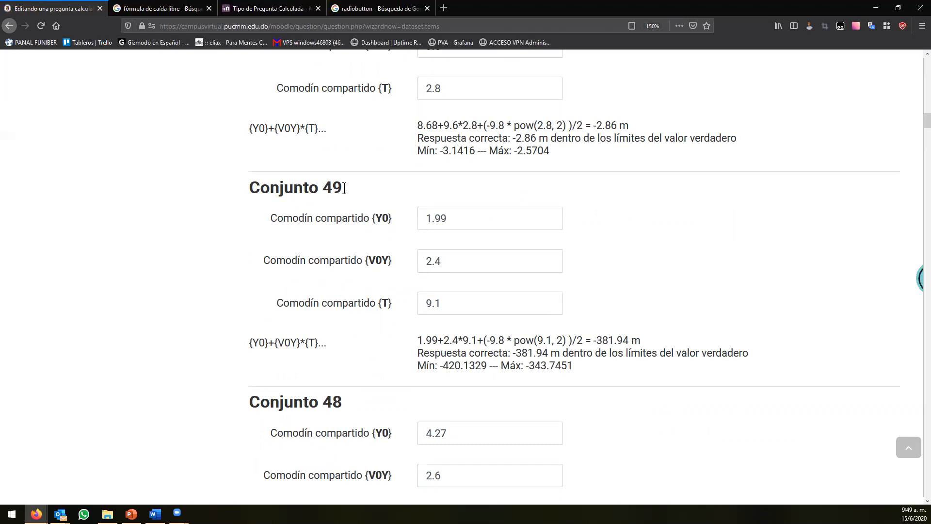
Step: Look through the wildcard values and results of sets 49 to 46
{"action": "left_click_drag", "start_coordinate": [344, 188], "coordinate": [321, 187]}
{"action": "left_click_drag", "start_coordinate": [350, 192], "coordinate": [245, 188]}
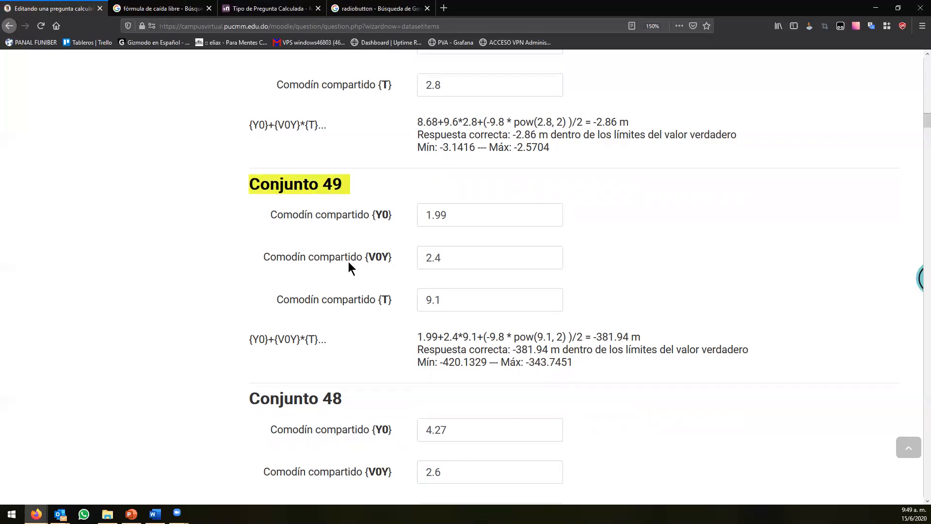
{"action": "scroll", "coordinate": [349, 266], "scroll_direction": "down", "scroll_amount": 2}
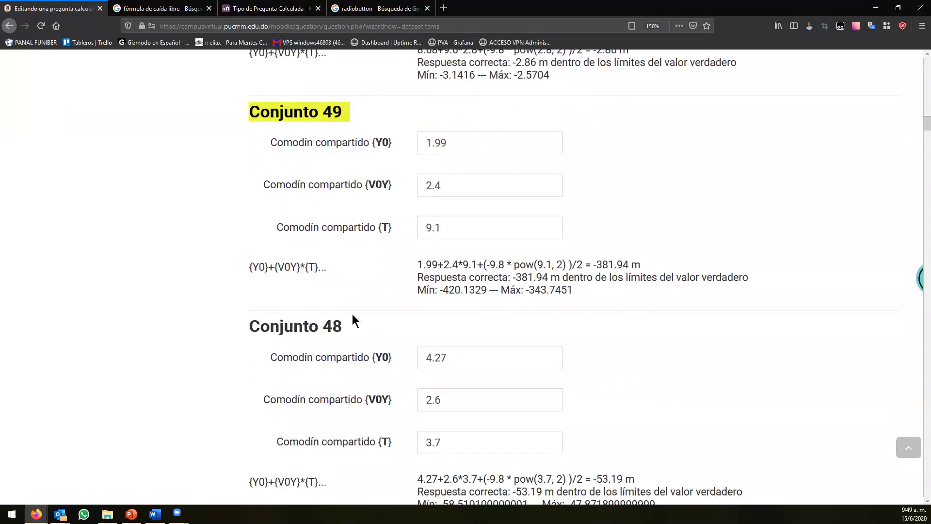
{"action": "scroll", "coordinate": [354, 315], "scroll_direction": "down", "scroll_amount": 12}
{"action": "left_click_drag", "start_coordinate": [250, 152], "coordinate": [345, 151]}
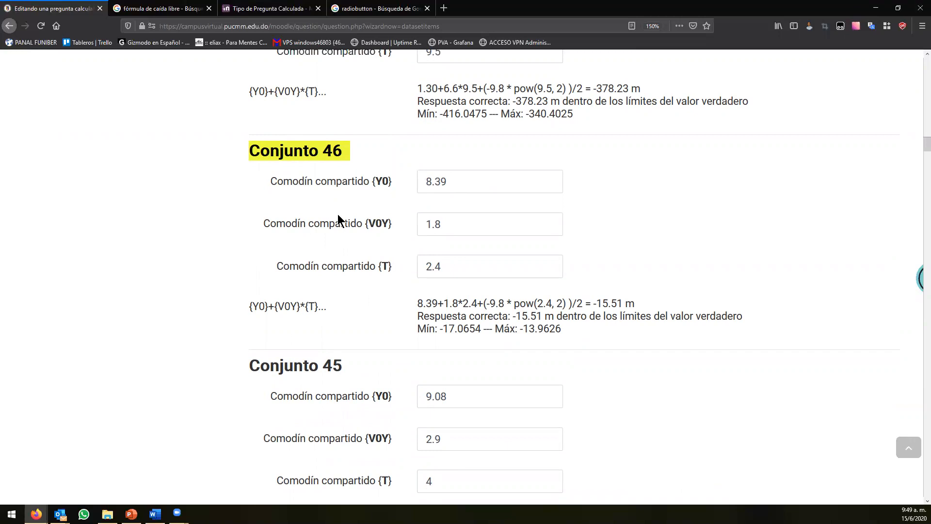
{"action": "left_click", "coordinate": [385, 160]}
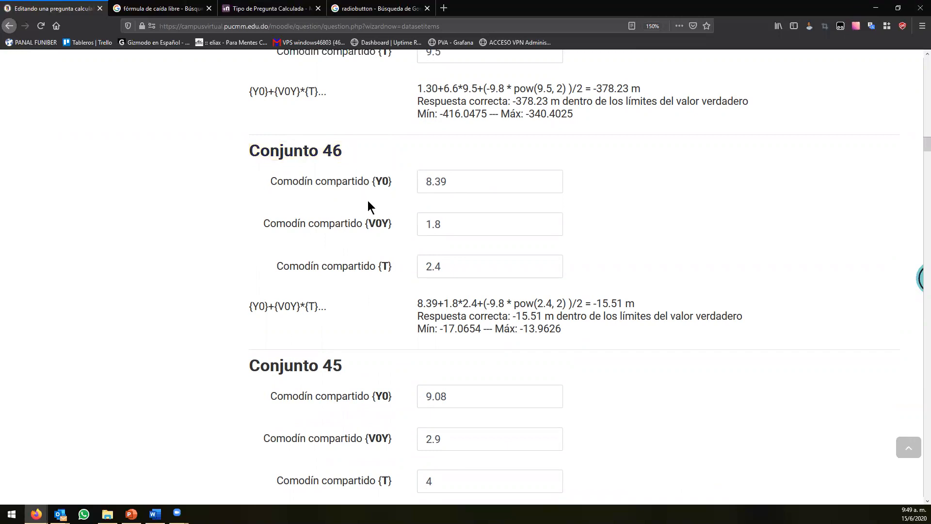
Step: Examine the formula, correct answer and minimum and maximum limits of set 47
{"action": "scroll", "coordinate": [383, 219], "scroll_direction": "up", "scroll_amount": 3}
{"action": "left_click_drag", "start_coordinate": [421, 238], "coordinate": [643, 240]}
{"action": "left_click", "coordinate": [535, 252]}
{"action": "double_click", "coordinate": [535, 252]}
{"action": "left_click_drag", "start_coordinate": [439, 267], "coordinate": [540, 266]}
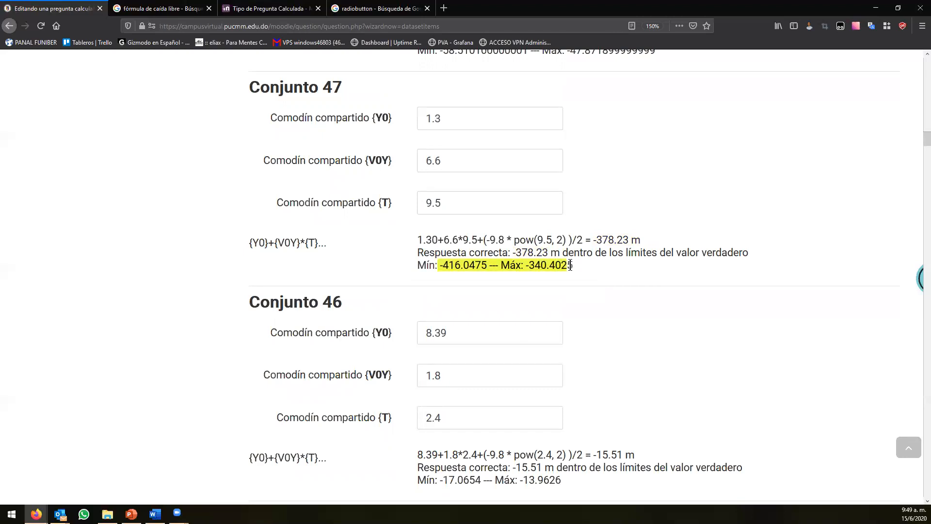
{"action": "left_click", "coordinate": [362, 241]}
{"action": "scroll", "coordinate": [339, 233], "scroll_direction": "down", "scroll_amount": 15}
{"action": "scroll", "coordinate": [337, 237], "scroll_direction": "up", "scroll_amount": 13}
{"action": "scroll", "coordinate": [335, 245], "scroll_direction": "up", "scroll_amount": 15}
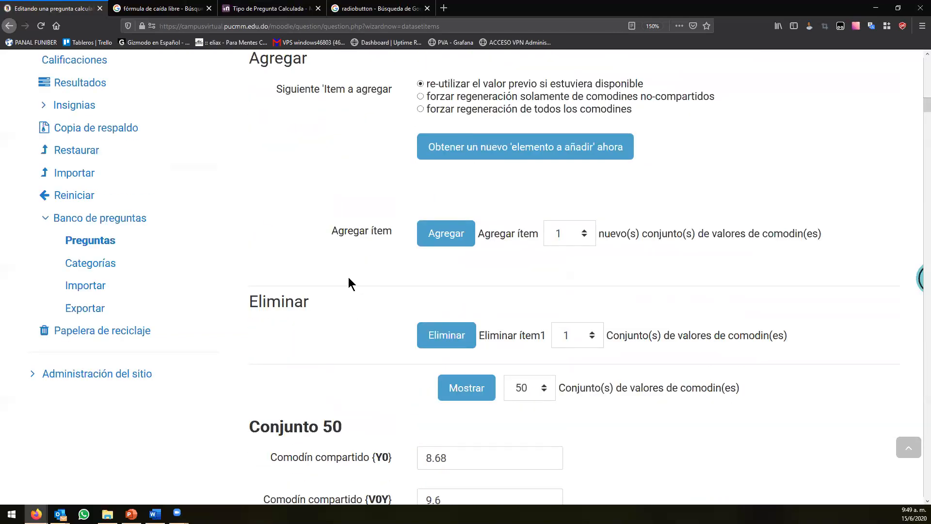
Step: Check the options for deleting wildcard sets and save the changes to the calculated question
{"action": "left_click", "coordinate": [580, 337]}
{"action": "left_click", "coordinate": [554, 292]}
{"action": "scroll", "coordinate": [347, 269], "scroll_direction": "up", "scroll_amount": 4}
{"action": "scroll", "coordinate": [388, 248], "scroll_direction": "down", "scroll_amount": 4}
{"action": "key", "text": "End"}
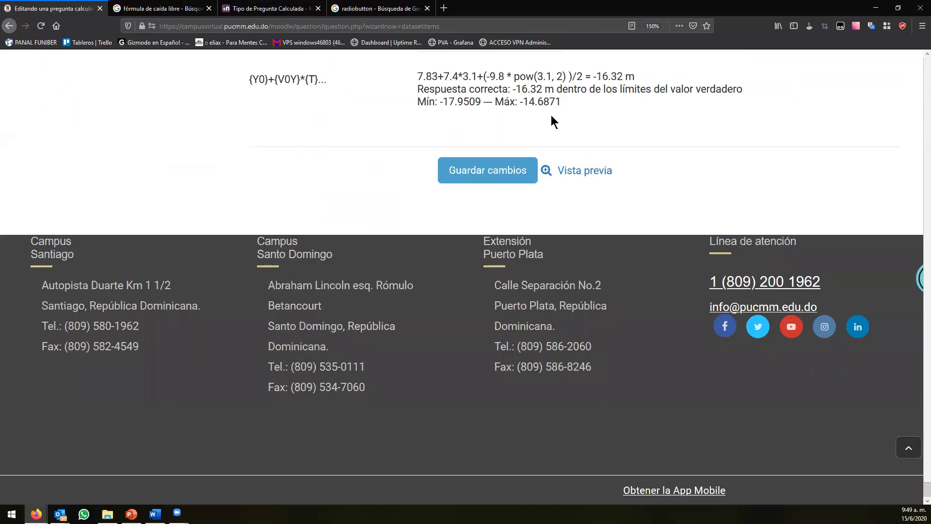
{"action": "left_click", "coordinate": [457, 179]}
{"action": "left_click", "coordinate": [457, 180]}
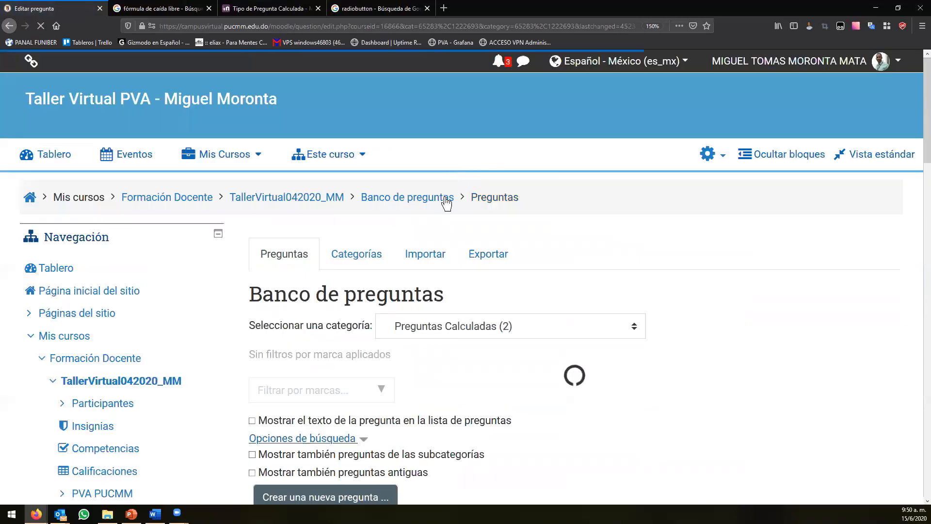
Step: Open a preview of the Caída Libre question from the question bank
{"action": "scroll", "coordinate": [446, 202], "scroll_direction": "down", "scroll_amount": 5}
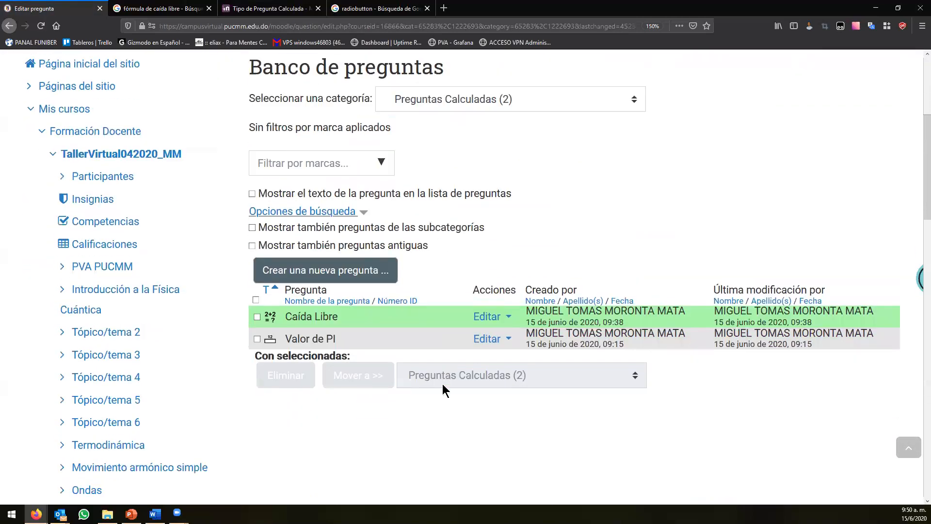
{"action": "left_click", "coordinate": [490, 317]}
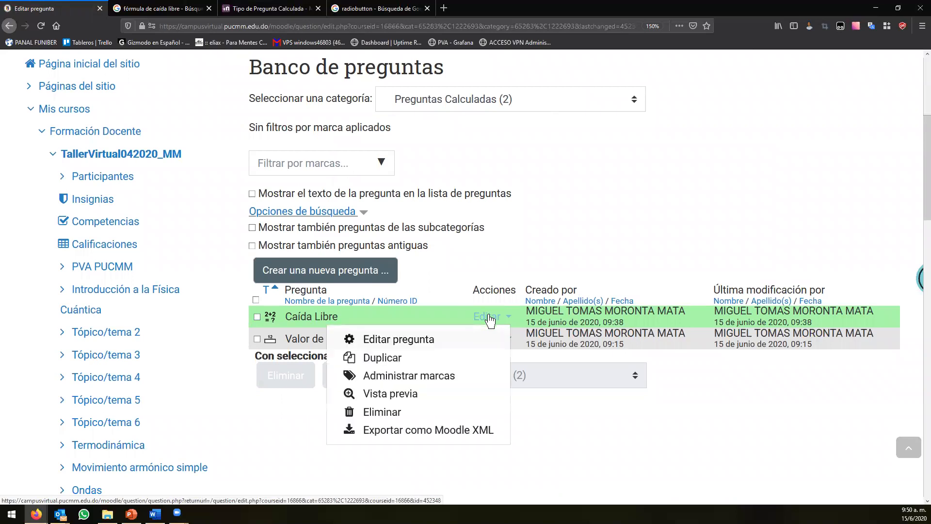
{"action": "left_click", "coordinate": [390, 395]}
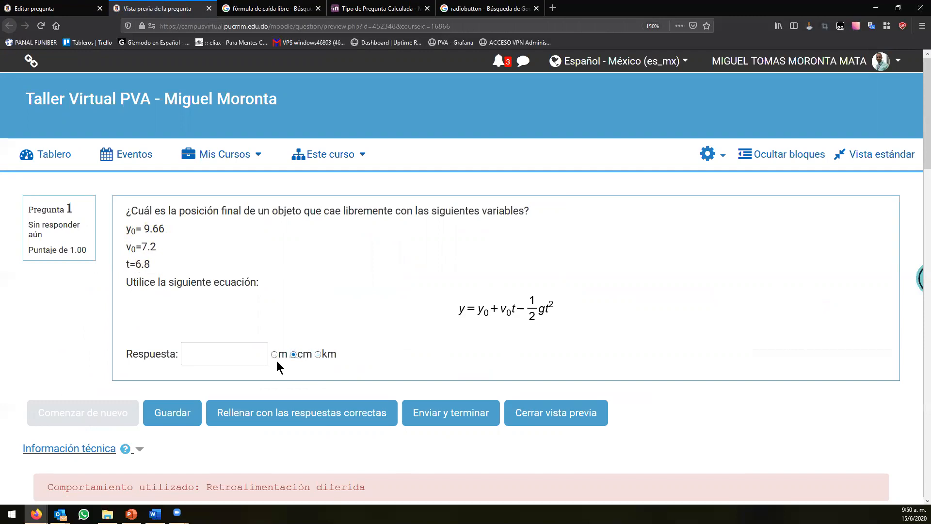
Step: Answer the previewed question with 159 and the unit m, submit and finish it, and check the correct answer shown
{"action": "left_click", "coordinate": [318, 354]}
{"action": "left_click", "coordinate": [275, 354]}
{"action": "left_click", "coordinate": [227, 348]}
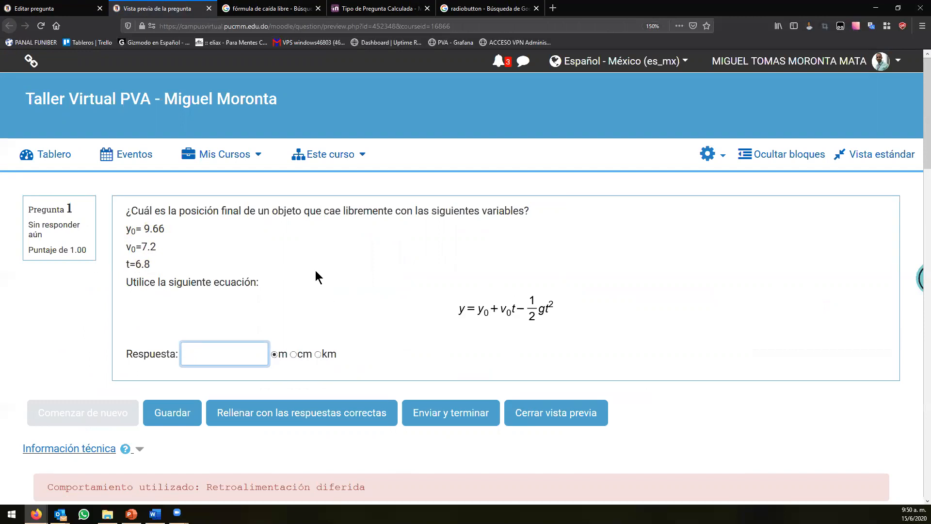
{"action": "type", "text": "159"}
{"action": "left_click", "coordinate": [436, 420]}
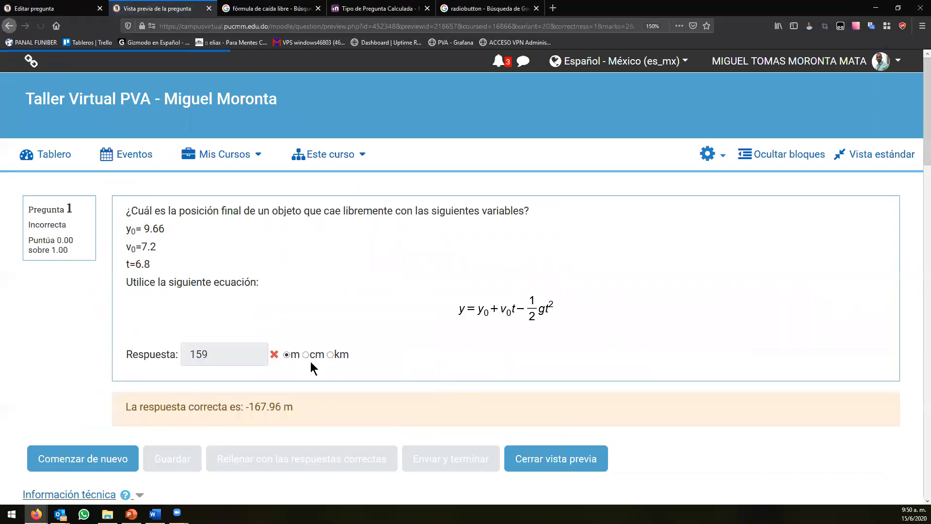
{"action": "left_click_drag", "start_coordinate": [249, 408], "coordinate": [281, 407]}
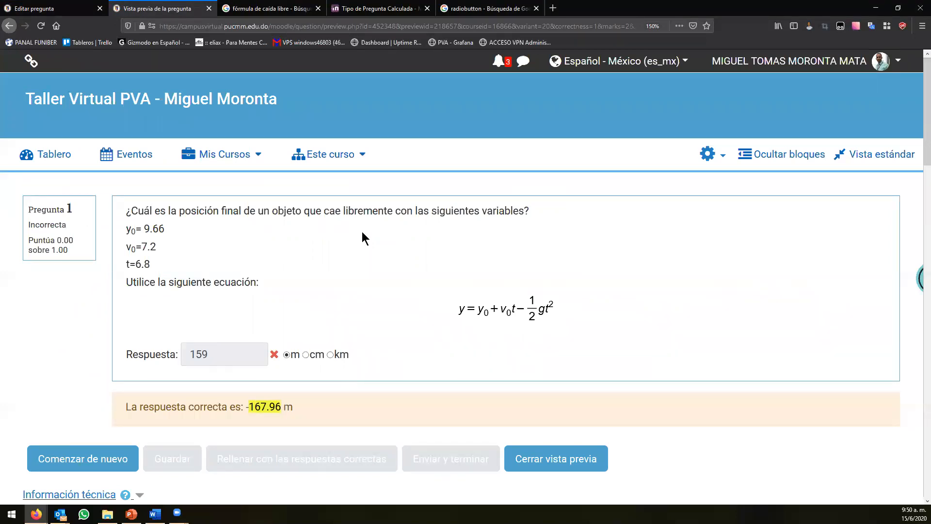
{"action": "left_click", "coordinate": [443, 112]}
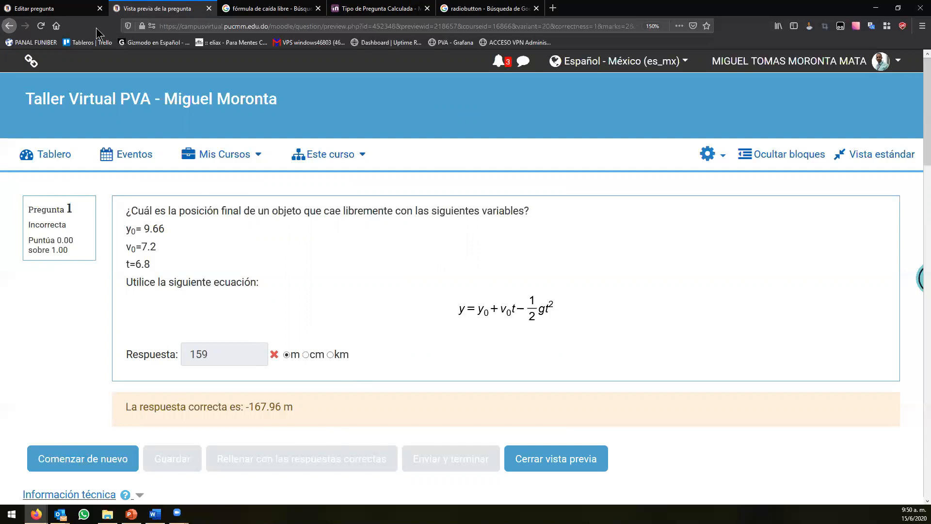
Step: Return from the question preview to the question bank page
{"action": "left_click", "coordinate": [70, 13]}
{"action": "left_click_drag", "start_coordinate": [250, 64], "coordinate": [456, 64]}
{"action": "left_click", "coordinate": [457, 64]}
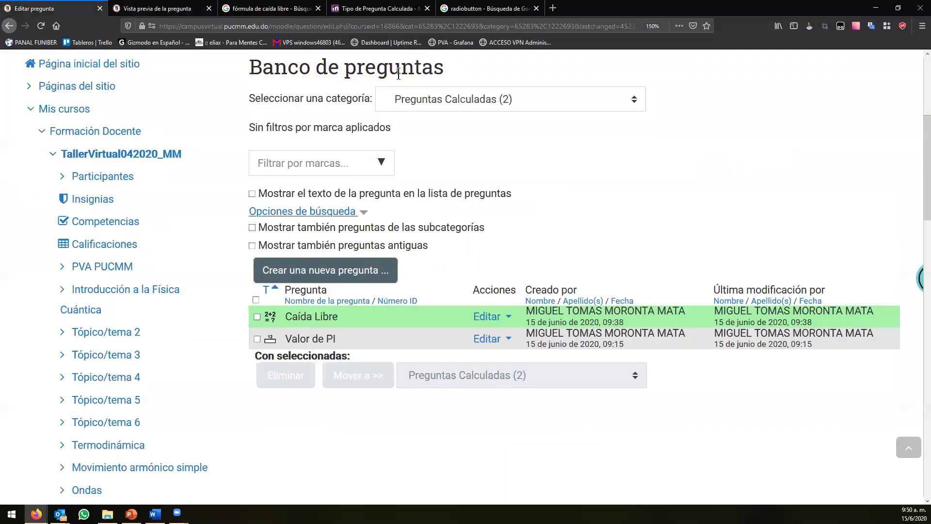
Step: Look over the available question types and bank categories, keeping the Preguntas Calculadas category selected
{"action": "left_click", "coordinate": [352, 280]}
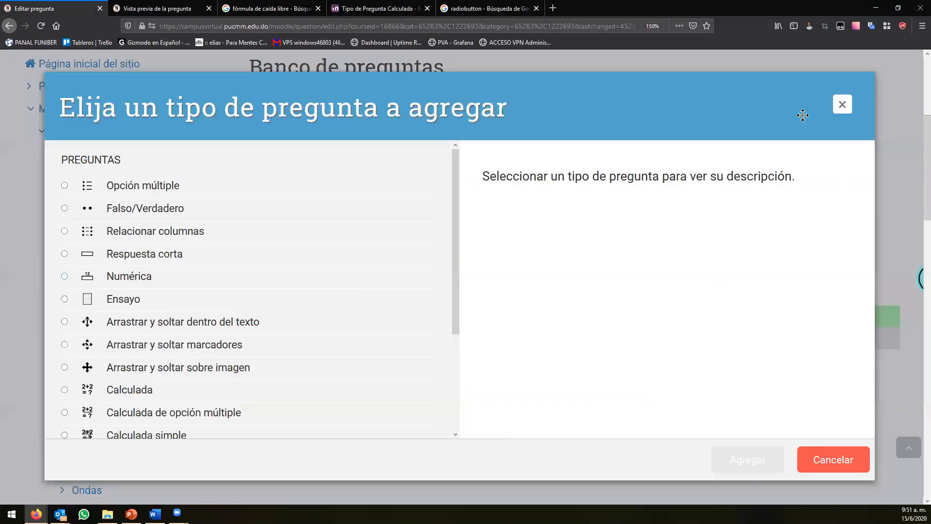
{"action": "left_click", "coordinate": [842, 103]}
{"action": "left_click", "coordinate": [483, 103]}
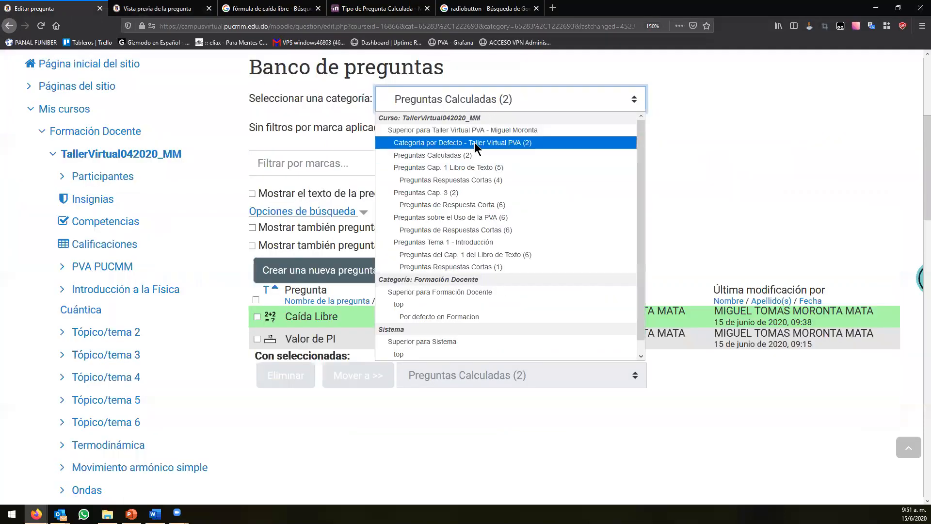
{"action": "left_click", "coordinate": [736, 133]}
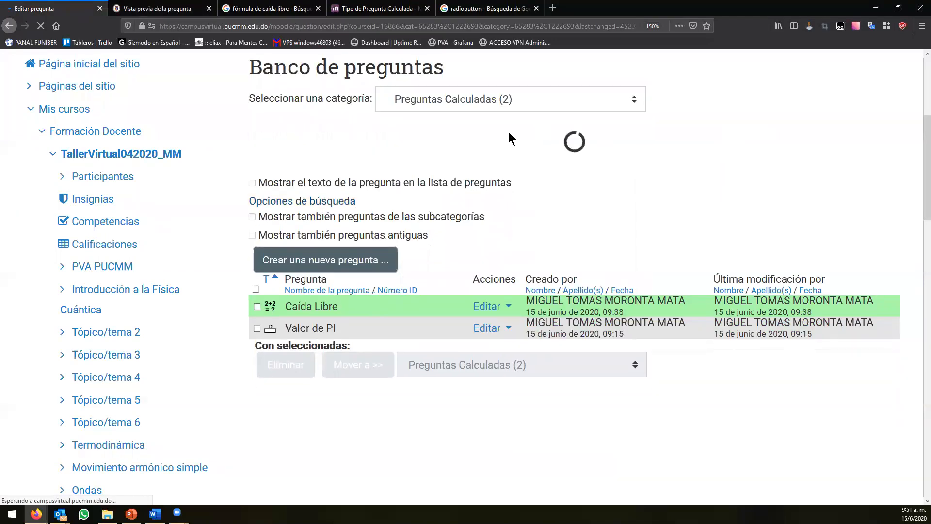
{"action": "left_click", "coordinate": [478, 97]}
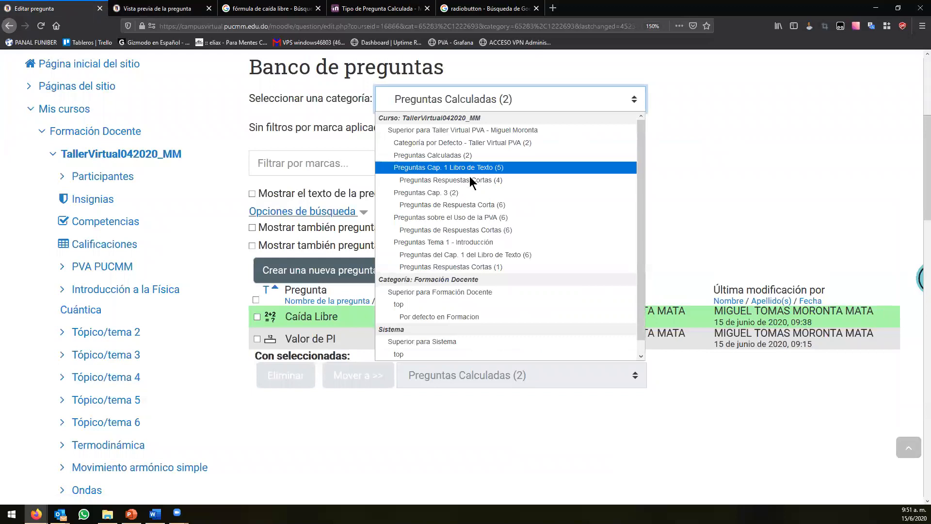
{"action": "left_click", "coordinate": [478, 156]}
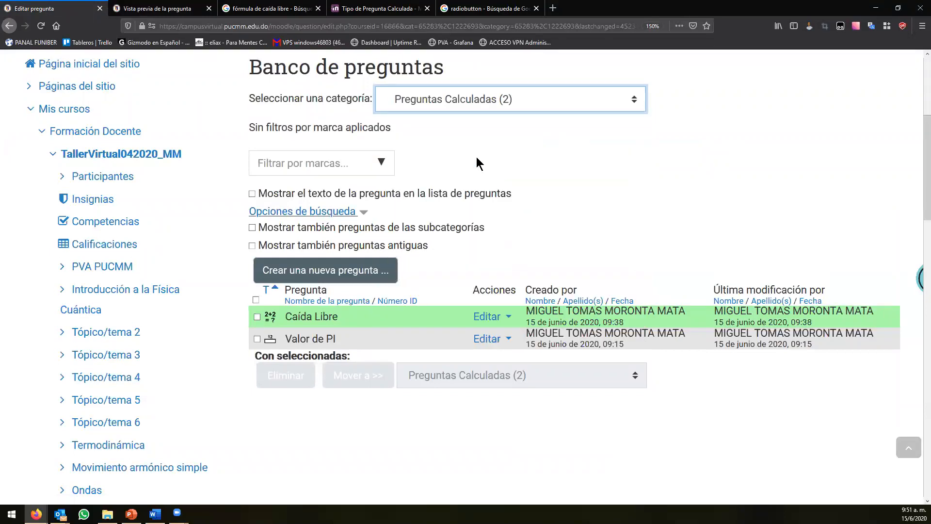
{"action": "left_click", "coordinate": [659, 134]}
Step: Create a new question of type Ensayo in the question bank
{"action": "scroll", "coordinate": [426, 238], "scroll_direction": "down", "scroll_amount": 2}
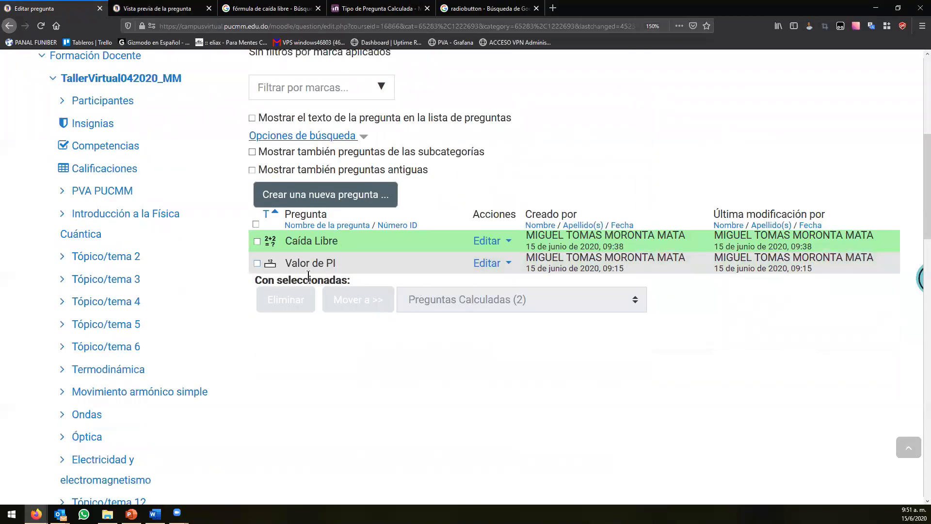
{"action": "left_click", "coordinate": [306, 196]}
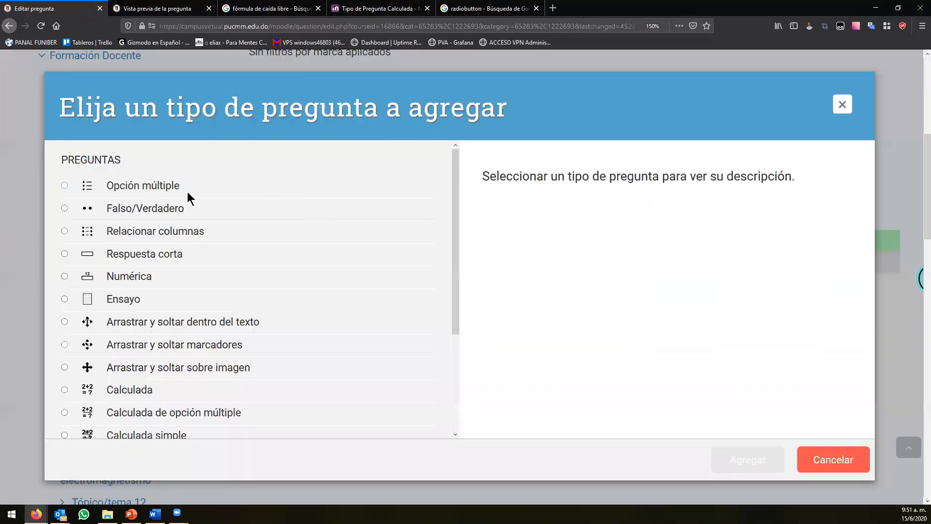
{"action": "left_click", "coordinate": [112, 300]}
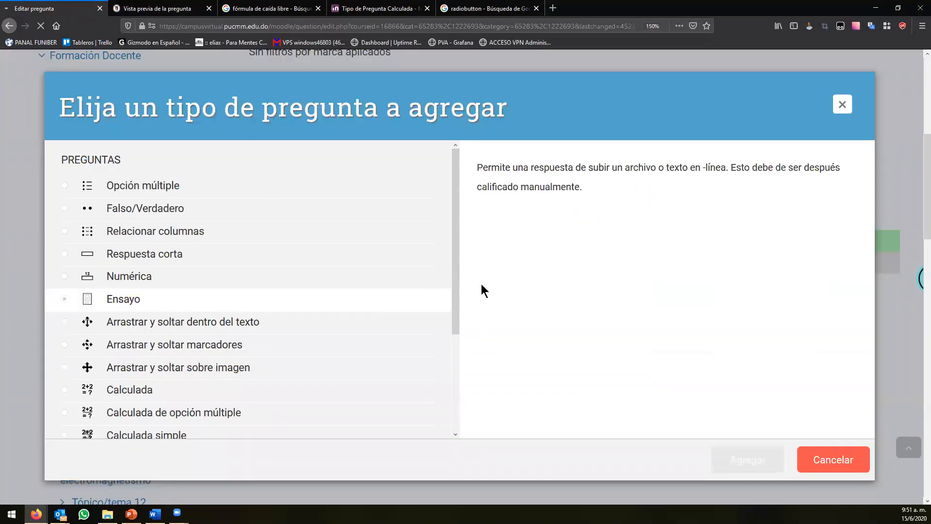
Step: Name the essay question "Desarrollo" and enter the text "Incluya en esta pregunta la evidencia de su desarrollo, como una imagen."
{"action": "scroll", "coordinate": [472, 316], "scroll_direction": "down", "scroll_amount": 3}
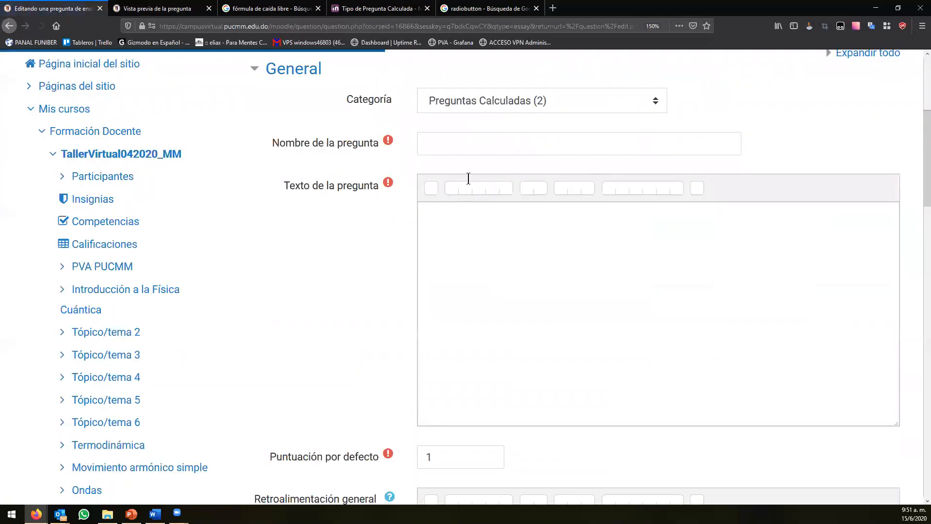
{"action": "left_click", "coordinate": [475, 145]}
{"action": "type", "text": "Desarrollo"}
{"action": "left_click", "coordinate": [517, 320]}
{"action": "type", "text": "In"}
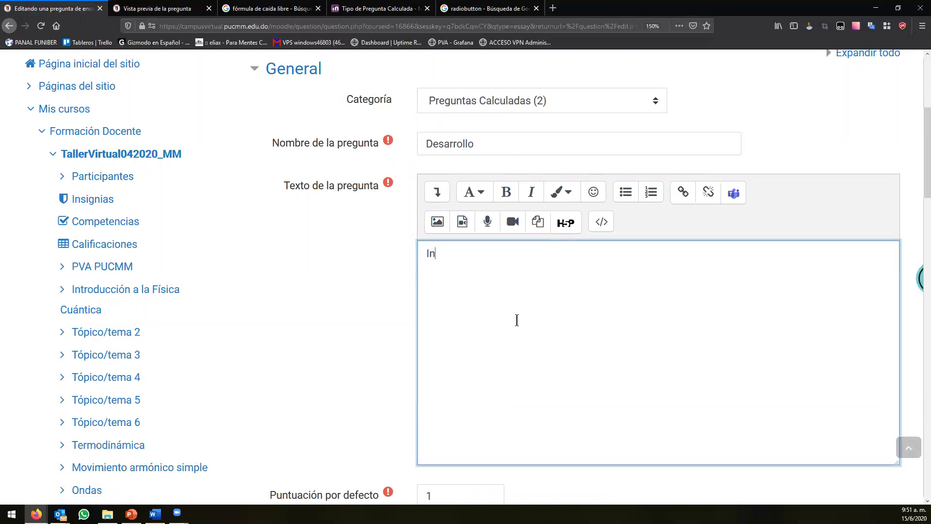
{"action": "type", "text": "cluya en esta pregunta la evidencia"}
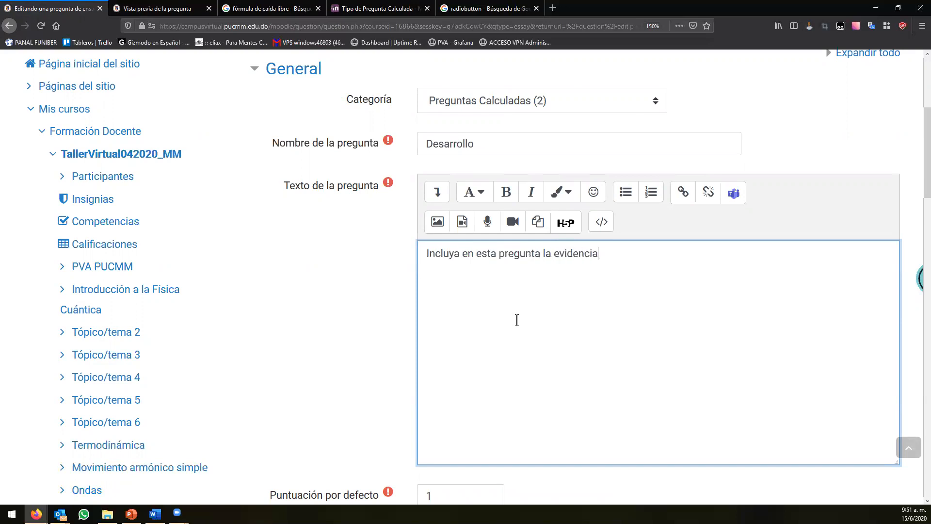
{"action": "type", "text": " de su desarrollo, co"}
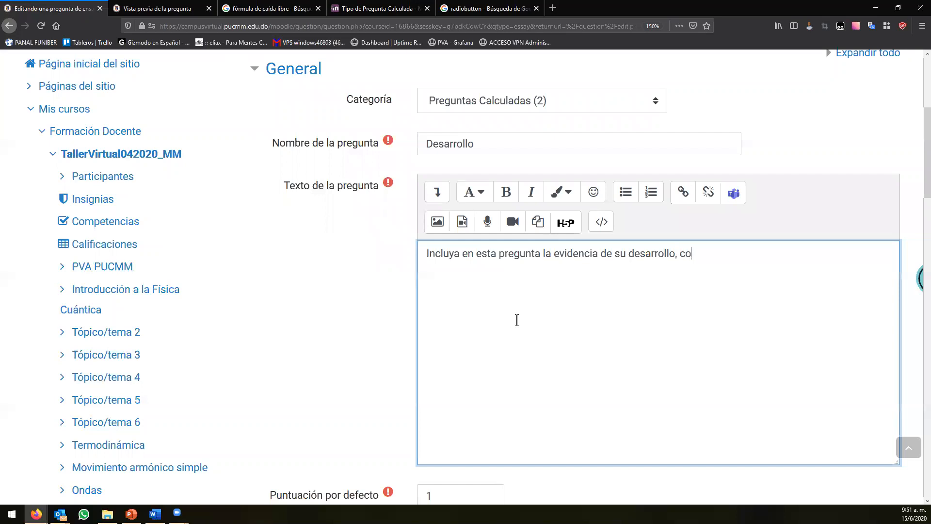
{"action": "type", "text": "mo una imagen."}
{"action": "left_click", "coordinate": [396, 267]}
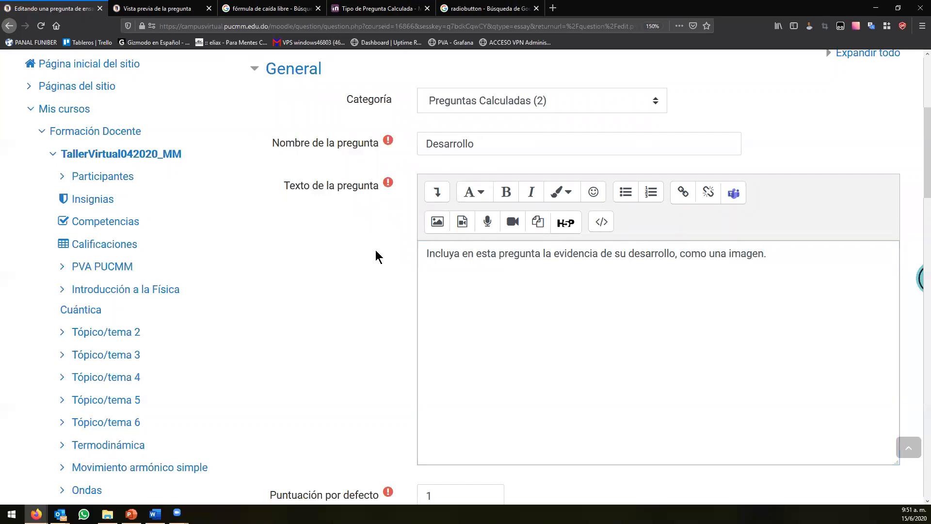
Step: In the essay's response options, allow 1 attached file and require 1 attachment
{"action": "scroll", "coordinate": [375, 249], "scroll_direction": "down", "scroll_amount": 8}
{"action": "scroll", "coordinate": [369, 259], "scroll_direction": "down", "scroll_amount": 5}
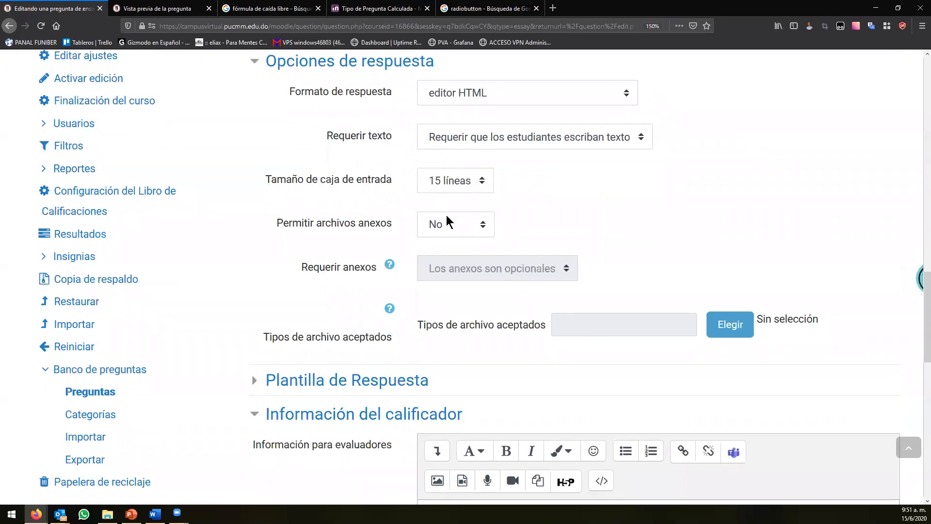
{"action": "left_click", "coordinate": [448, 223]}
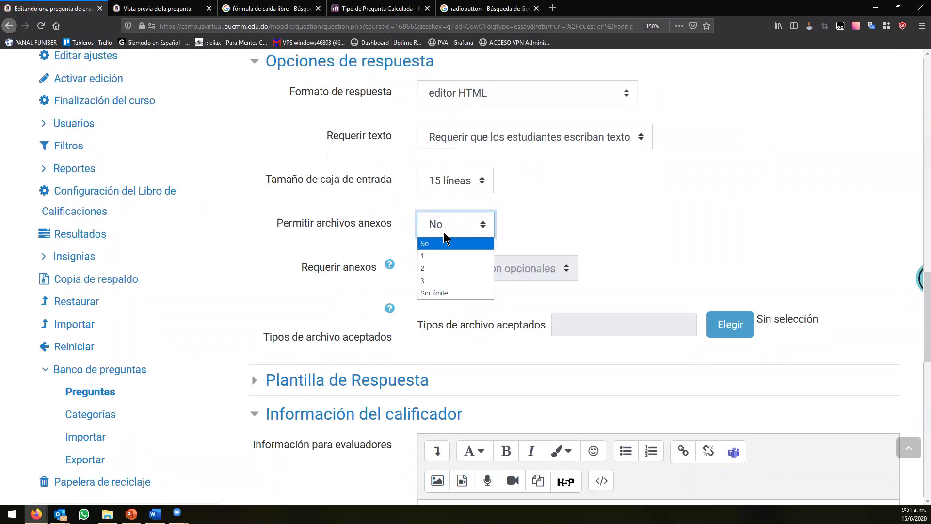
{"action": "left_click", "coordinate": [431, 255]}
{"action": "left_click", "coordinate": [433, 269]}
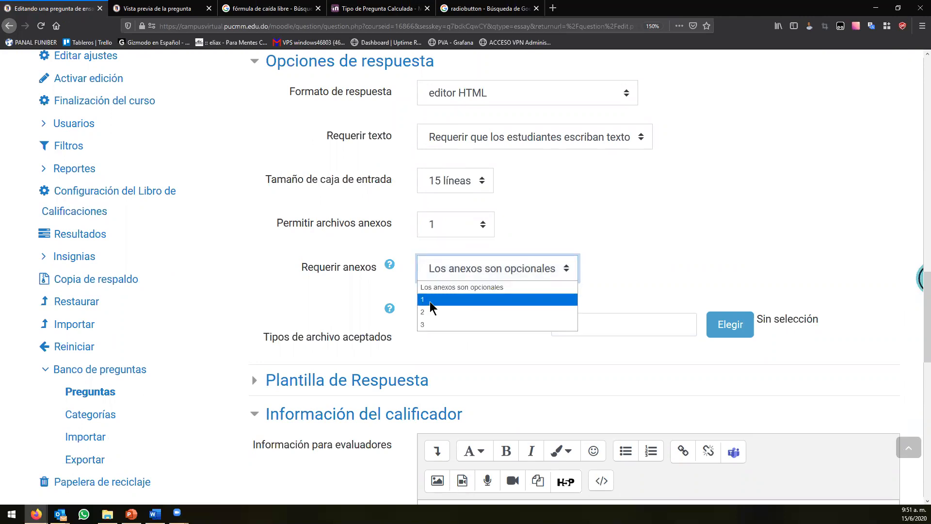
{"action": "left_click", "coordinate": [429, 301]}
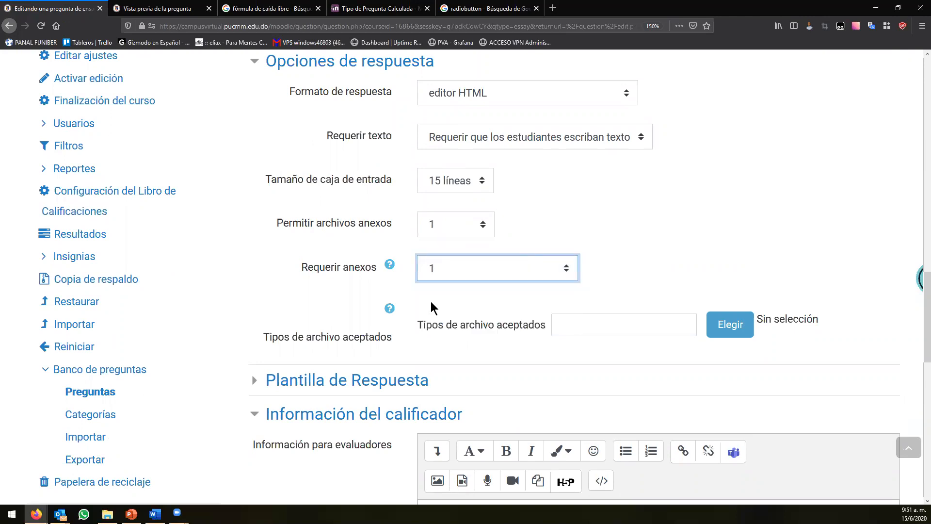
Step: Restrict the essay's accepted attachment types to image files (Archivos de imagen) and save the question
{"action": "left_click", "coordinate": [728, 325]}
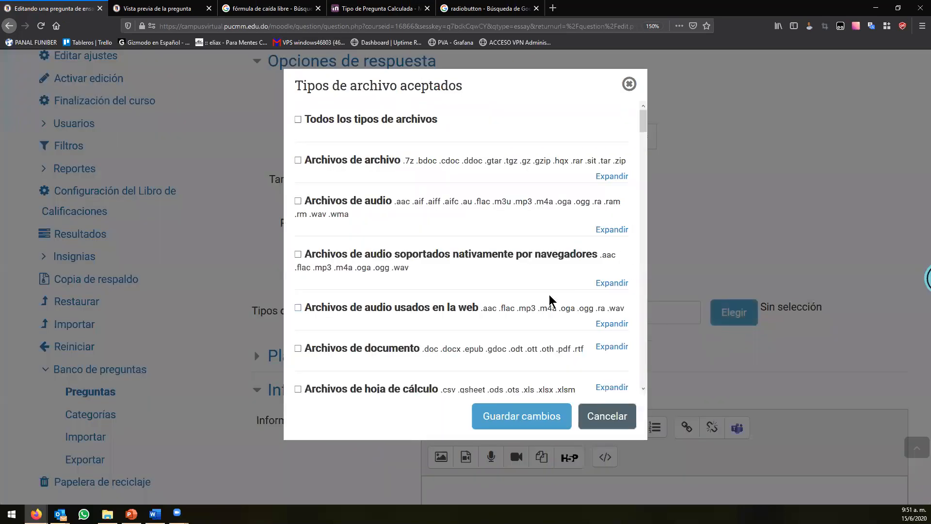
{"action": "scroll", "coordinate": [384, 243], "scroll_direction": "down", "scroll_amount": 5}
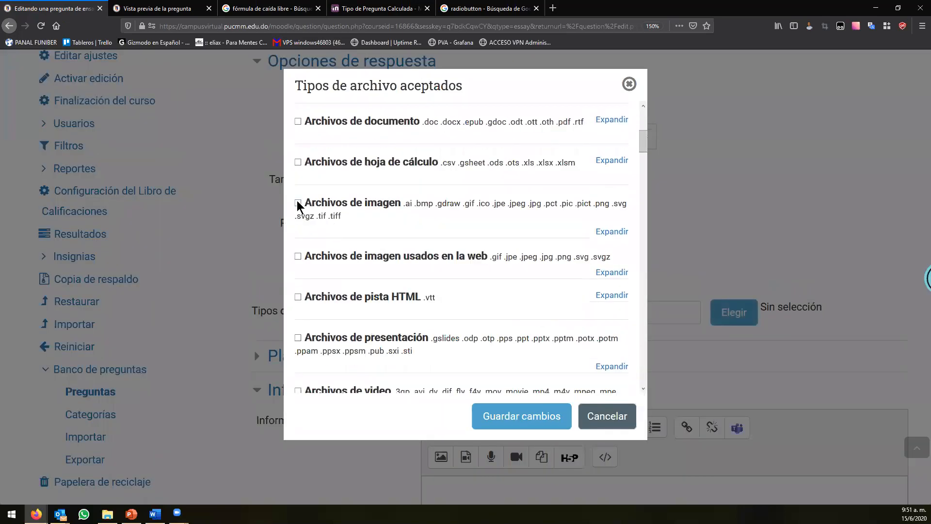
{"action": "left_click", "coordinate": [297, 204]}
{"action": "left_click", "coordinate": [521, 415]}
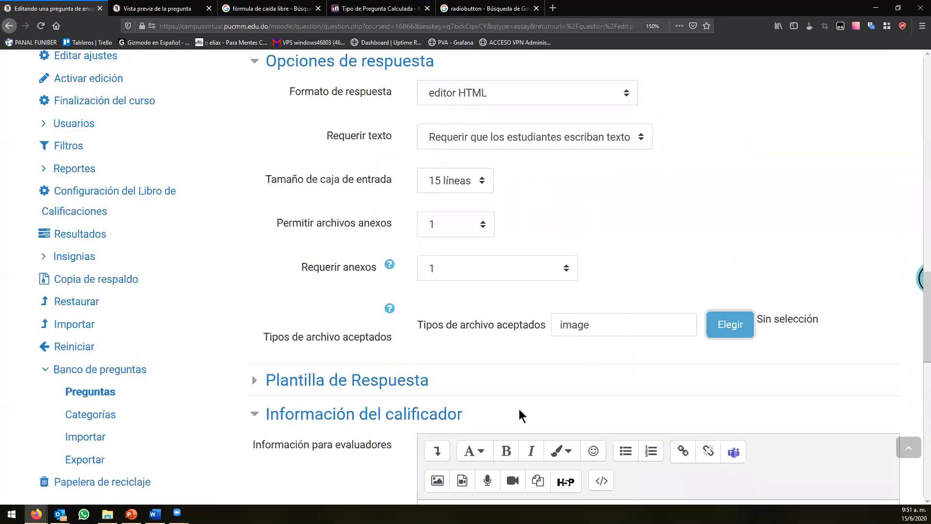
{"action": "scroll", "coordinate": [343, 263], "scroll_direction": "down", "scroll_amount": 5}
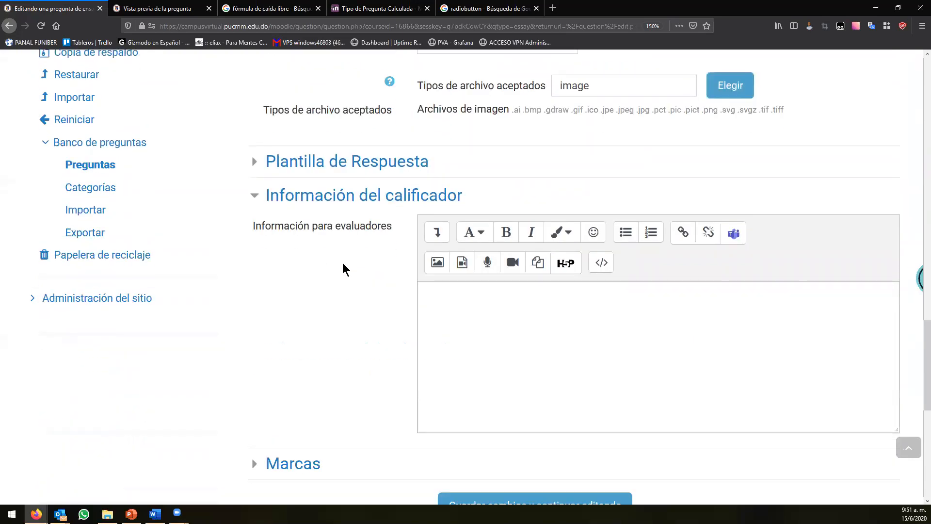
{"action": "scroll", "coordinate": [343, 263], "scroll_direction": "down", "scroll_amount": 8}
{"action": "left_click", "coordinate": [484, 182]}
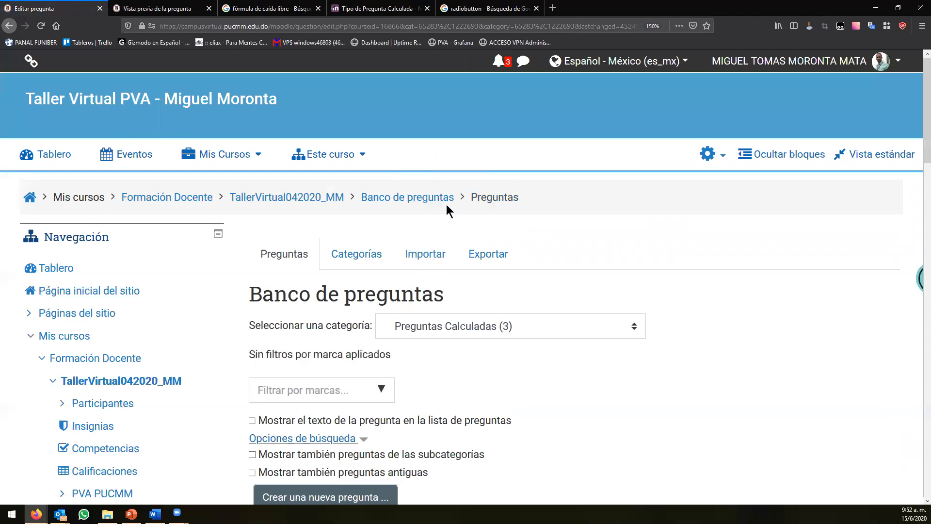
Step: Look over the questions stored in the Preguntas Calculadas category and the other available bank categories
{"action": "scroll", "coordinate": [357, 304], "scroll_direction": "down", "scroll_amount": 3}
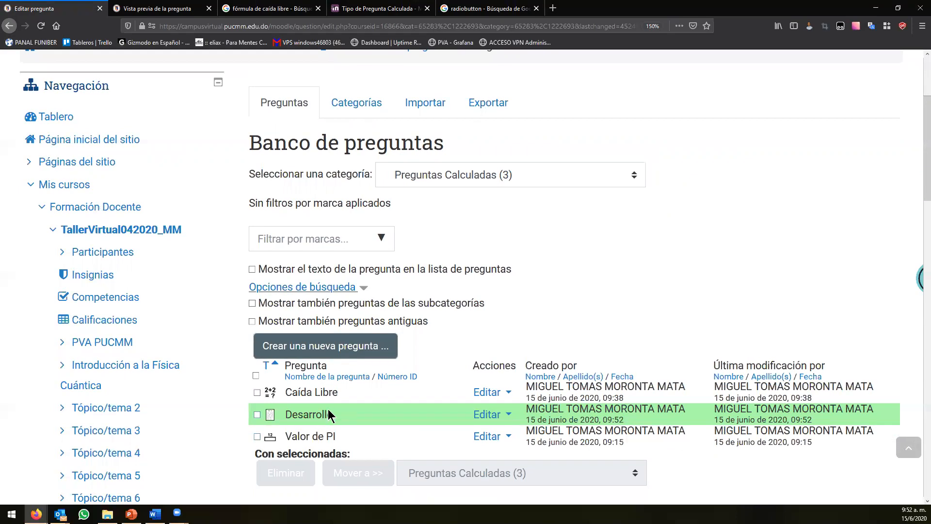
{"action": "scroll", "coordinate": [428, 194], "scroll_direction": "down", "scroll_amount": 2}
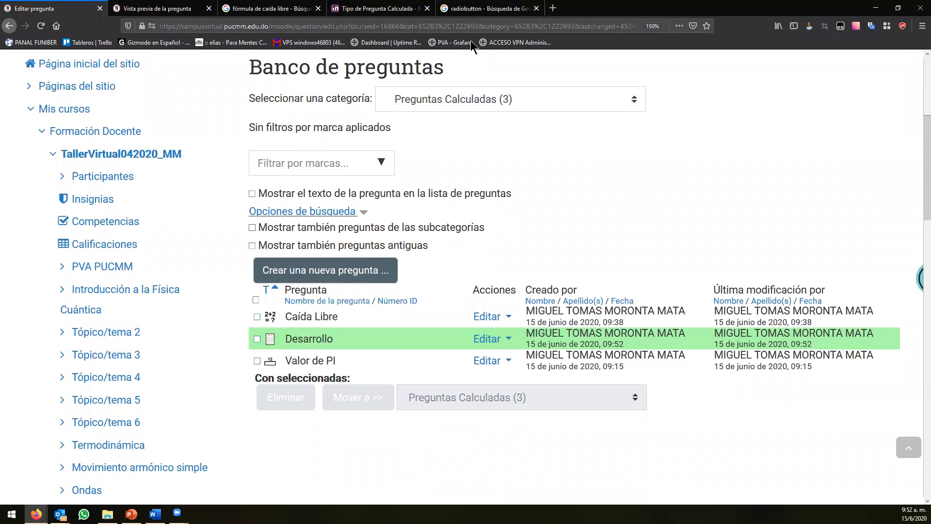
{"action": "left_click", "coordinate": [463, 102]}
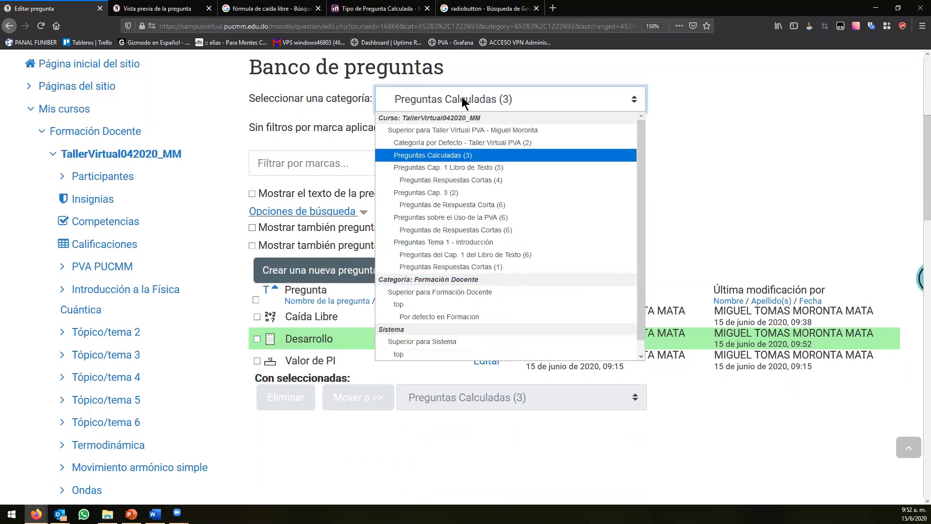
{"action": "left_click", "coordinate": [461, 97]}
{"action": "left_click_drag", "start_coordinate": [334, 365], "coordinate": [284, 365]}
{"action": "left_click", "coordinate": [334, 454]}
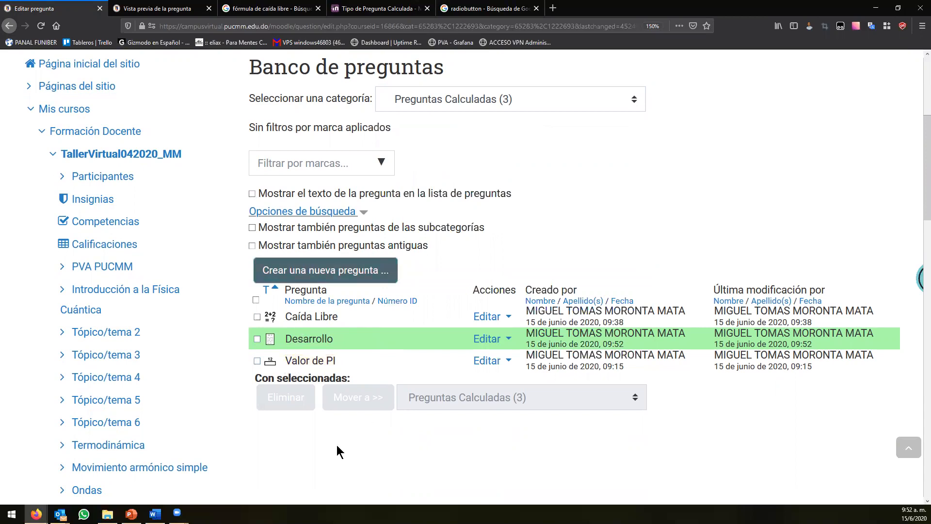
{"action": "scroll", "coordinate": [336, 444], "scroll_direction": "down", "scroll_amount": 3}
{"action": "scroll", "coordinate": [339, 416], "scroll_direction": "up", "scroll_amount": 10}
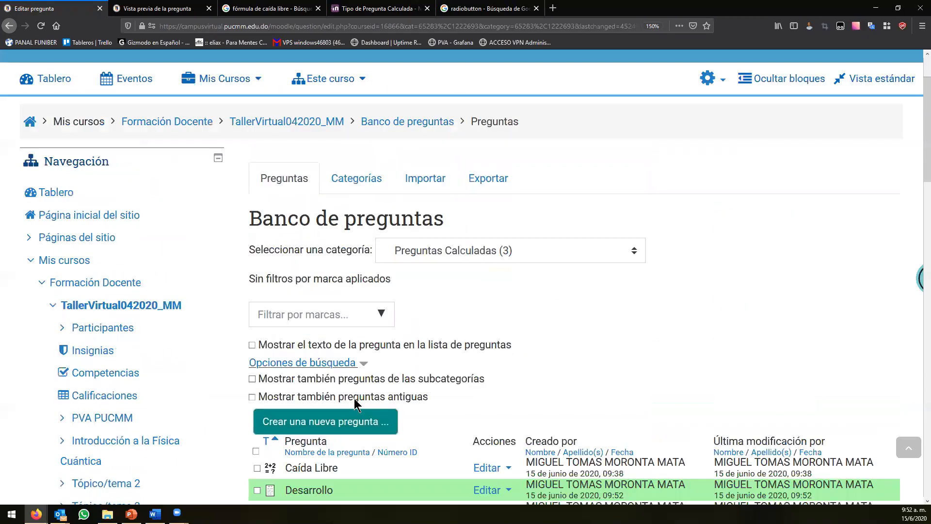
Step: Return to the TallerVirtual042020_MM course page and turn editing on
{"action": "left_click", "coordinate": [325, 198]}
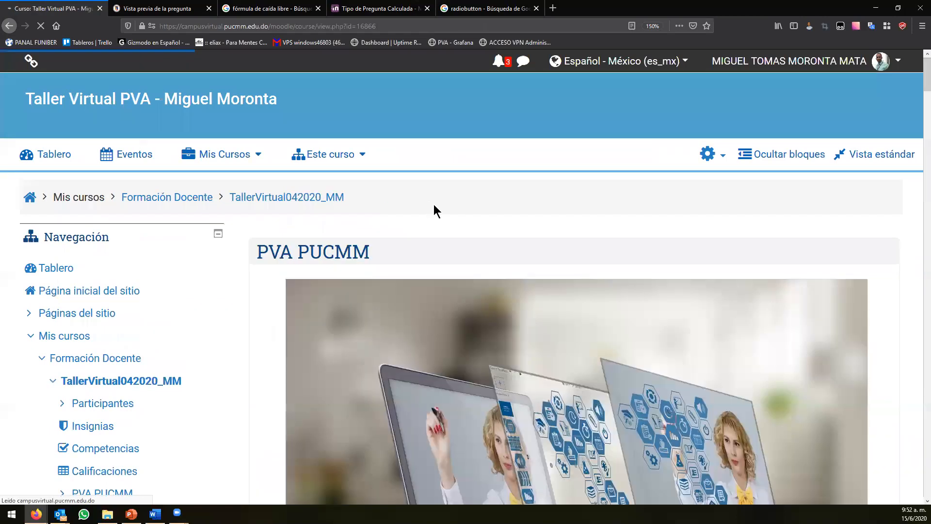
{"action": "key", "text": "Home"}
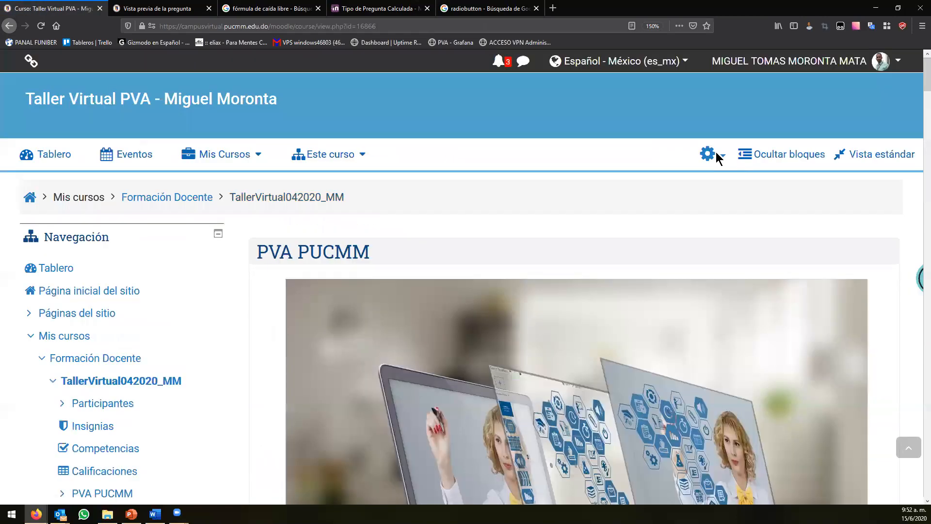
{"action": "left_click", "coordinate": [709, 154]}
{"action": "left_click", "coordinate": [626, 223]}
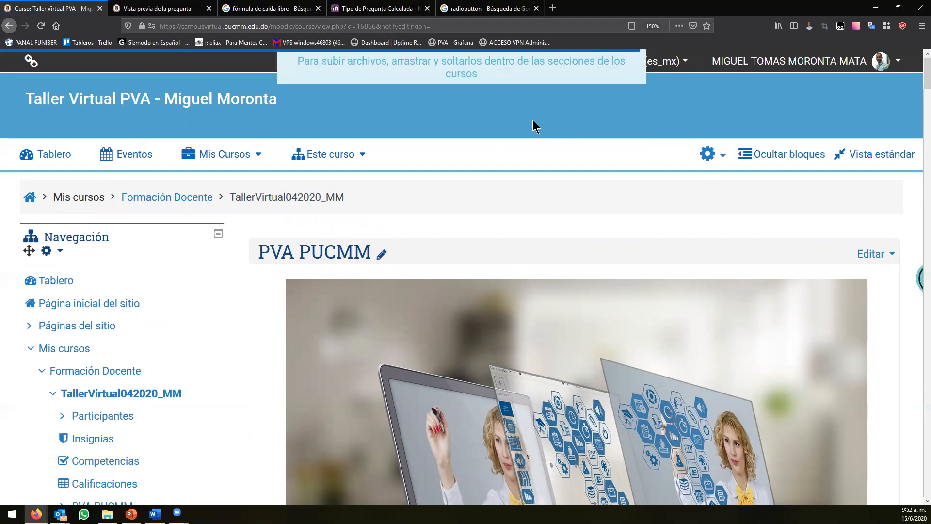
Step: Add an Examen activity to the Electricidad y electromagnetismo section and name it "Segundo Parcial"
{"action": "key", "text": "End"}
{"action": "scroll", "coordinate": [497, 253], "scroll_direction": "up", "scroll_amount": 5}
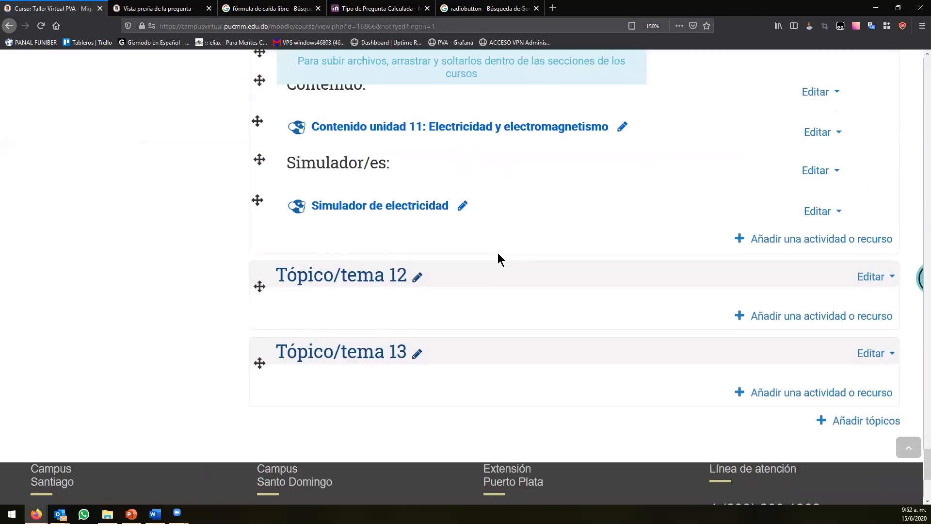
{"action": "scroll", "coordinate": [498, 253], "scroll_direction": "down", "scroll_amount": 2}
{"action": "left_click", "coordinate": [776, 314]}
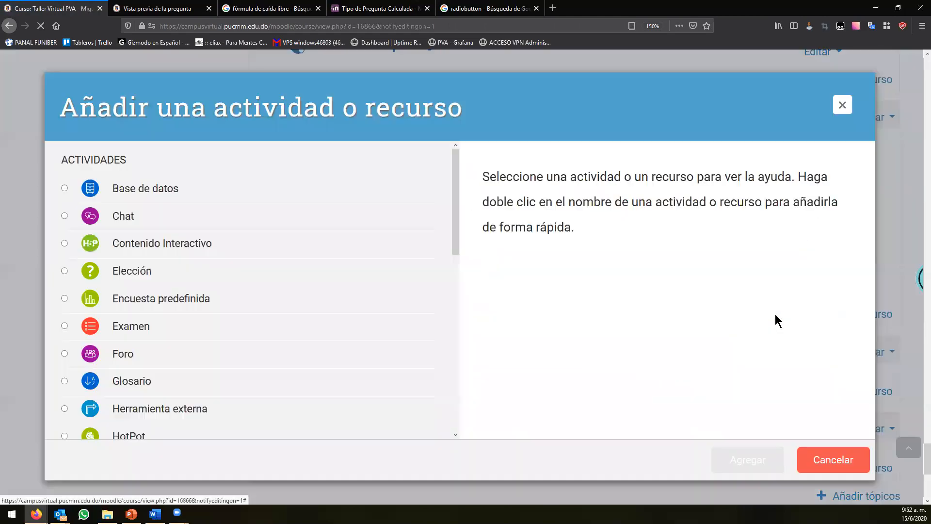
{"action": "double_click", "coordinate": [135, 325]}
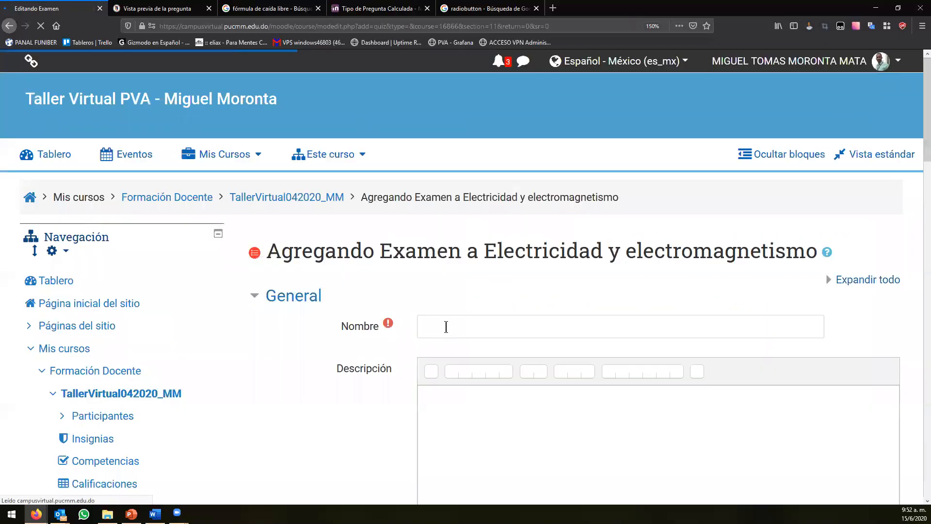
{"action": "scroll", "coordinate": [266, 332], "scroll_direction": "down", "scroll_amount": 3}
{"action": "left_click", "coordinate": [486, 181]}
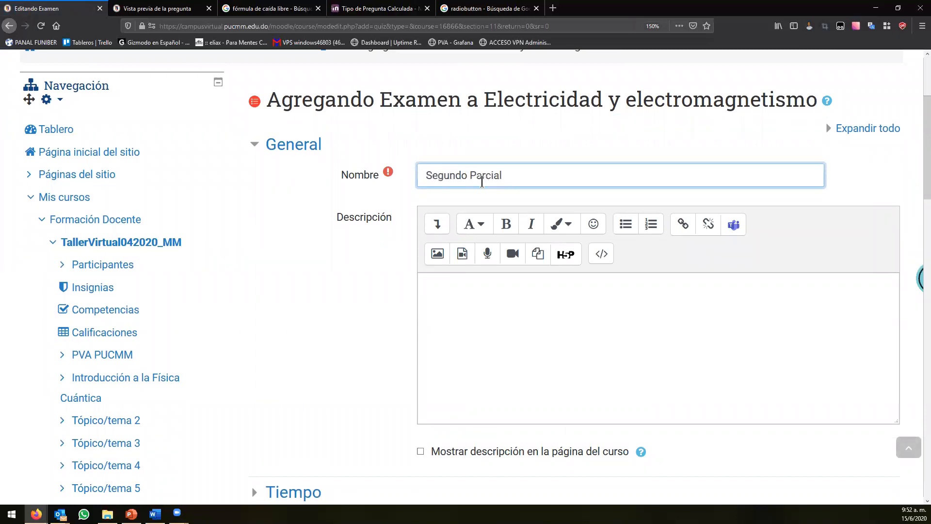
Step: Enable the exam's opening and closing dates, setting the closing time to 10:52 on 15 junio 2020
{"action": "scroll", "coordinate": [401, 228], "scroll_direction": "down", "scroll_amount": 3}
{"action": "left_click", "coordinate": [293, 340]}
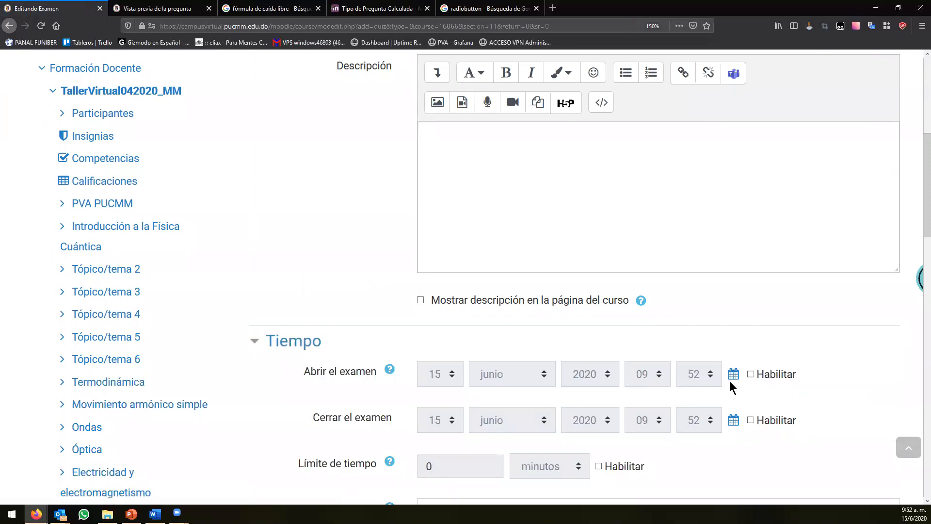
{"action": "left_click", "coordinate": [751, 374]}
{"action": "left_click", "coordinate": [751, 420]}
{"action": "scroll", "coordinate": [606, 359], "scroll_direction": "down", "scroll_amount": 3}
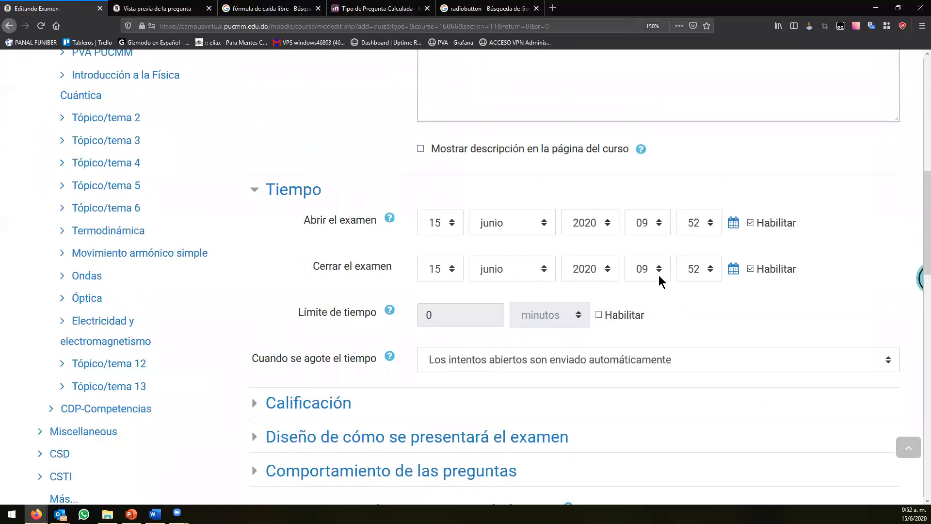
{"action": "left_click", "coordinate": [659, 275]}
{"action": "left_click", "coordinate": [646, 410]}
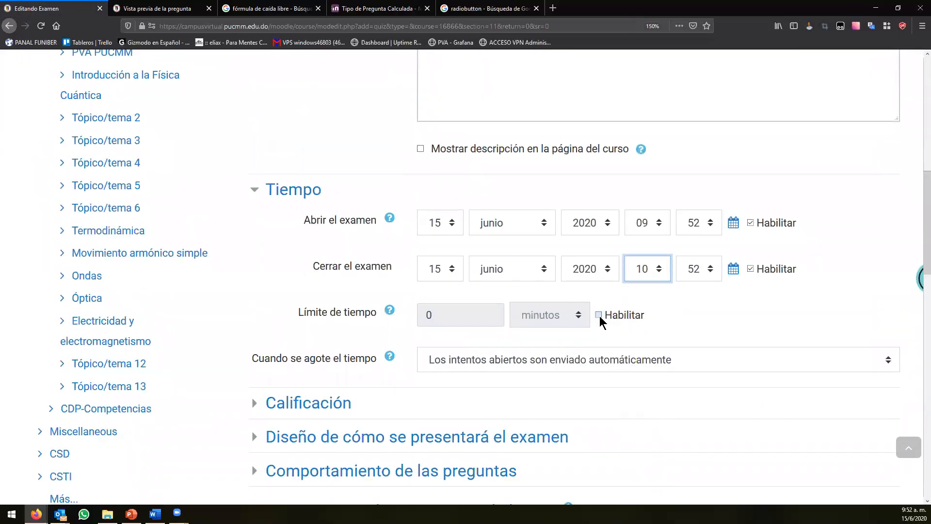
Step: Enable a time limit of 50 minutes for the exam, then save and display it
{"action": "left_click", "coordinate": [599, 315]}
{"action": "double_click", "coordinate": [464, 315]}
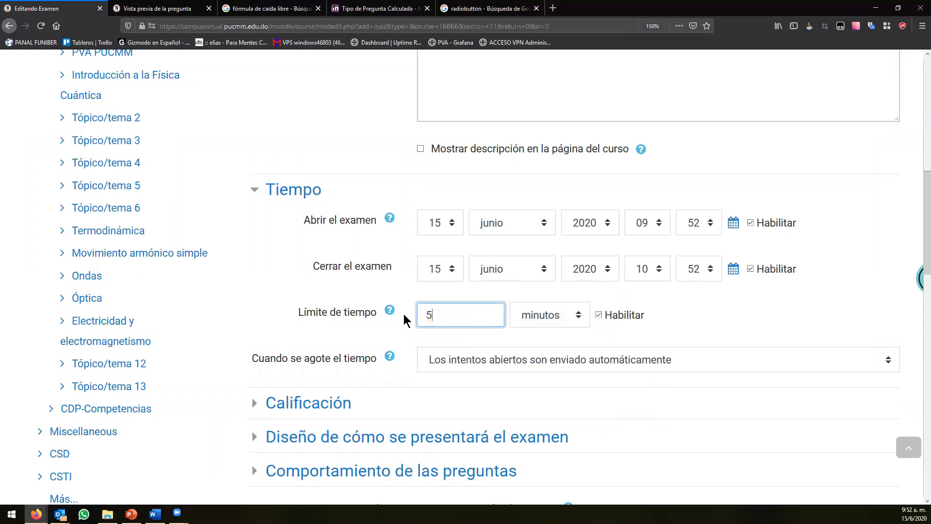
{"action": "left_click", "coordinate": [335, 116]}
{"action": "scroll", "coordinate": [334, 145], "scroll_direction": "down", "scroll_amount": 5}
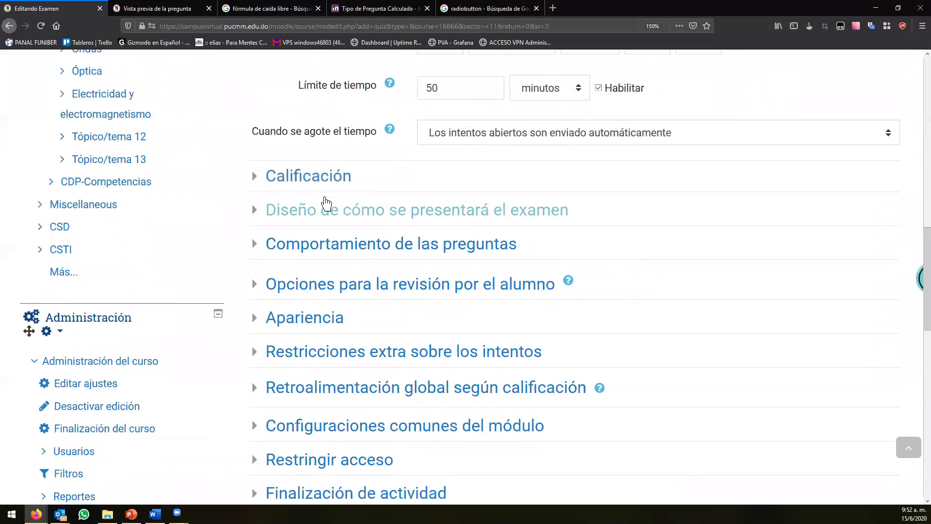
{"action": "scroll", "coordinate": [409, 276], "scroll_direction": "down", "scroll_amount": 5}
{"action": "left_click", "coordinate": [679, 382]}
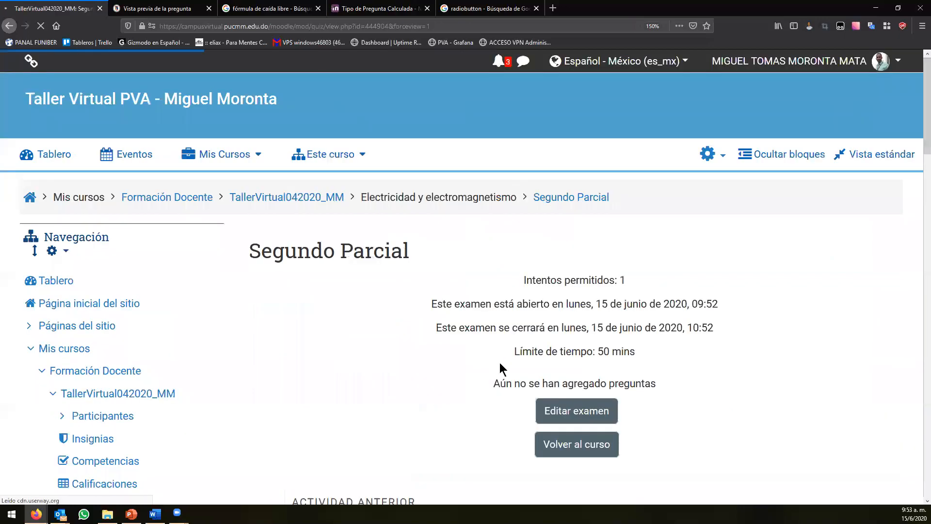
Step: Open the Segundo Parcial exam's question editing page and save a maximum grade of 15
{"action": "left_click", "coordinate": [570, 413]}
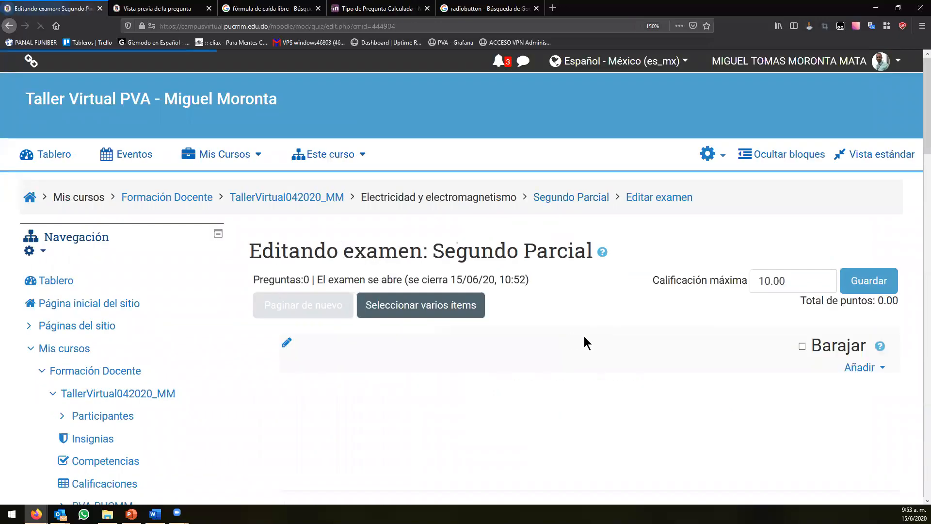
{"action": "double_click", "coordinate": [800, 284]}
{"action": "type", "text": "5"}
{"action": "key", "text": "BackSpace"}
{"action": "type", "text": "15"}
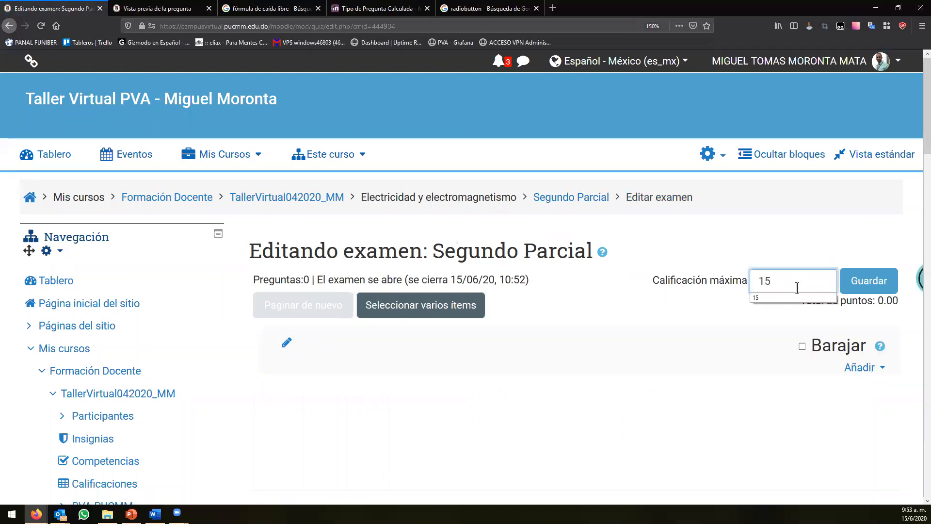
{"action": "left_click", "coordinate": [883, 284]}
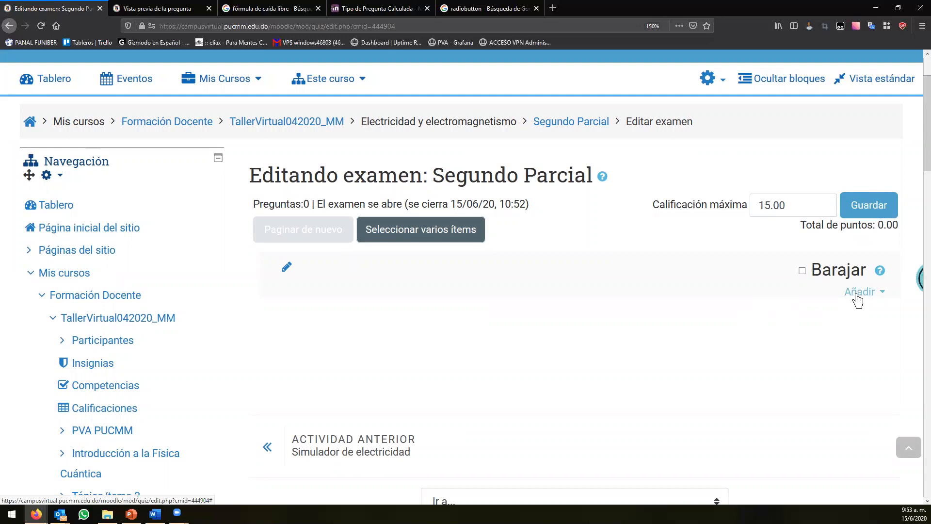
Step: Add the Caída Libre question to the exam from the question bank's Preguntas Calculadas category
{"action": "left_click", "coordinate": [857, 297]}
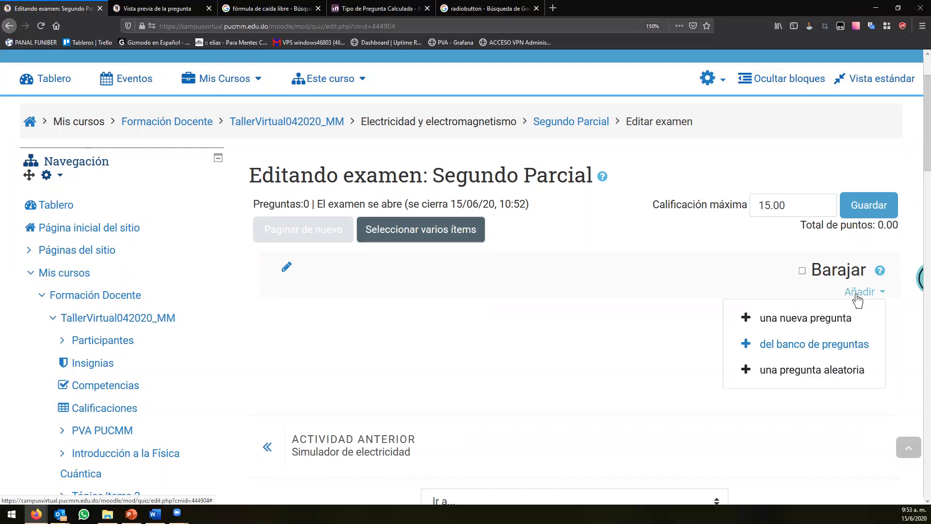
{"action": "left_click", "coordinate": [786, 345]}
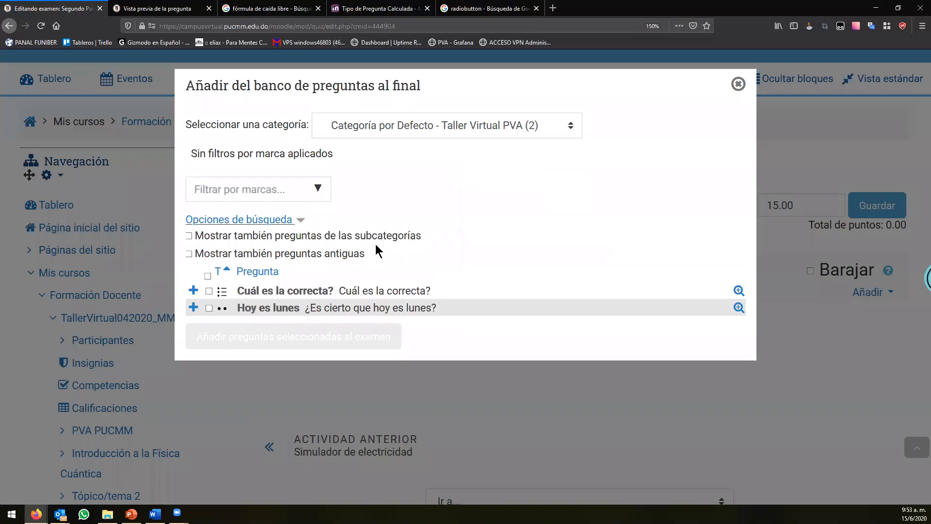
{"action": "left_click", "coordinate": [430, 126]}
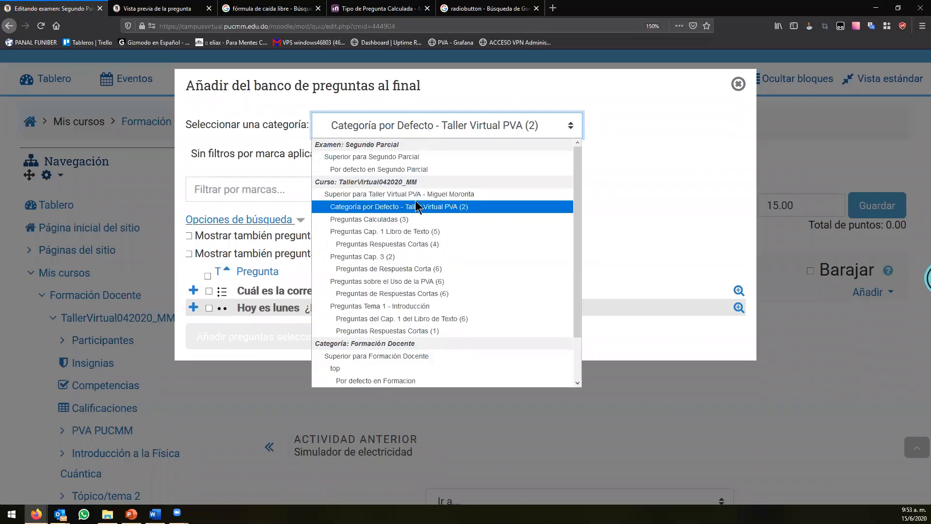
{"action": "left_click", "coordinate": [411, 223]}
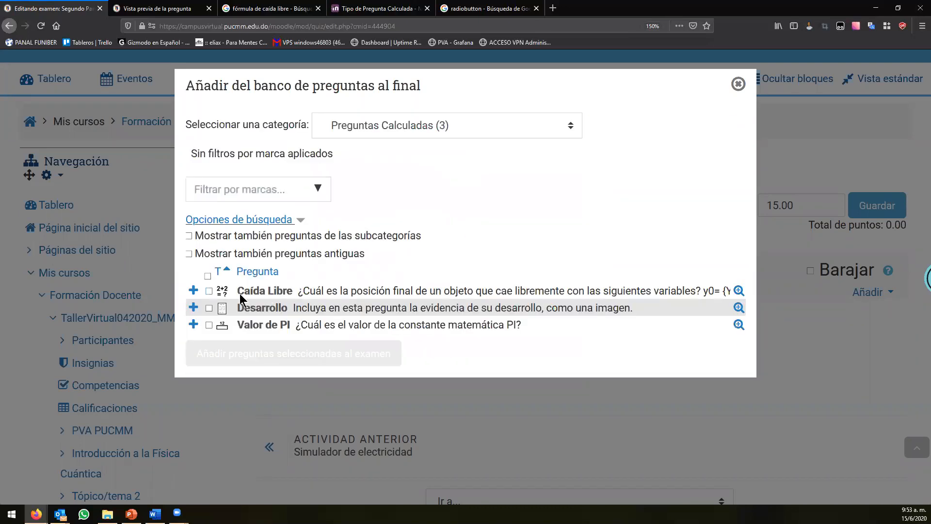
{"action": "left_click", "coordinate": [209, 290]}
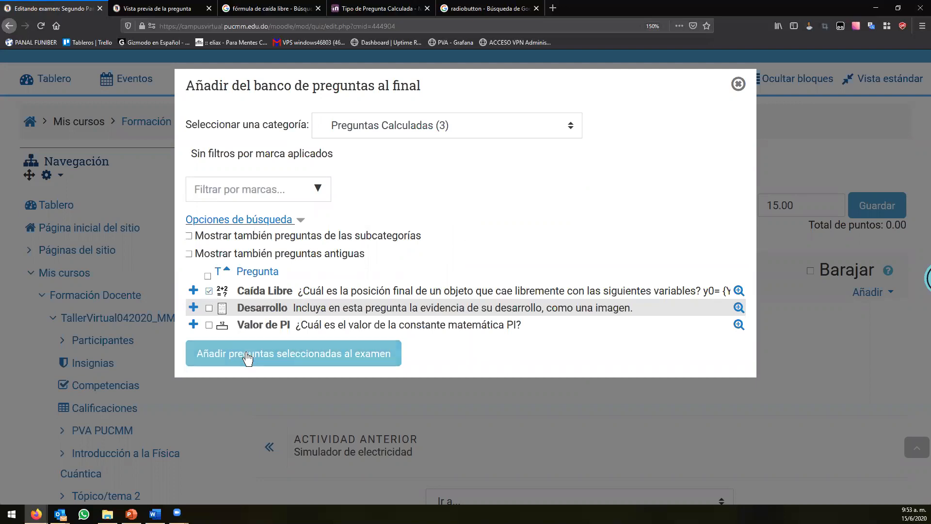
{"action": "left_click", "coordinate": [408, 349]}
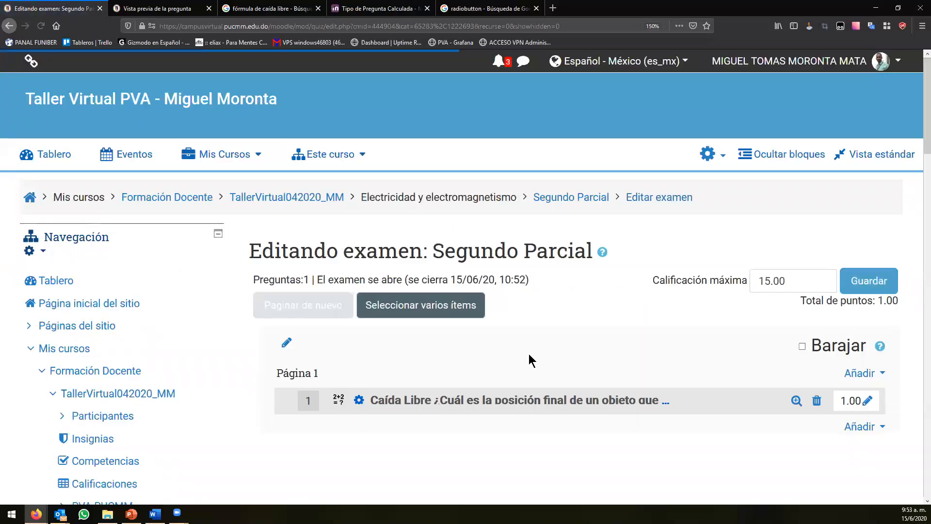
Step: Add the Desarrollo question from the question bank's Preguntas Calculadas category to the end of the exam
{"action": "scroll", "coordinate": [543, 354], "scroll_direction": "down", "scroll_amount": 3}
{"action": "left_click", "coordinate": [857, 277]}
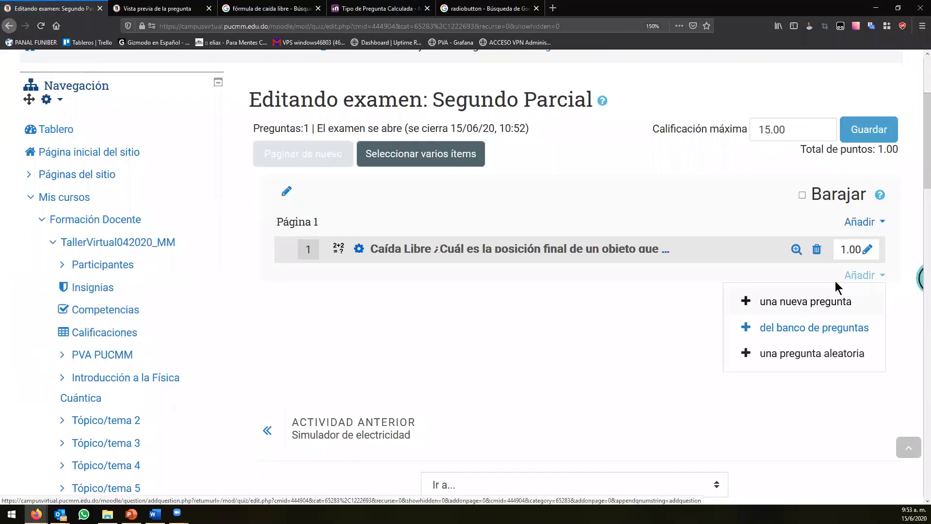
{"action": "left_click", "coordinate": [789, 330]}
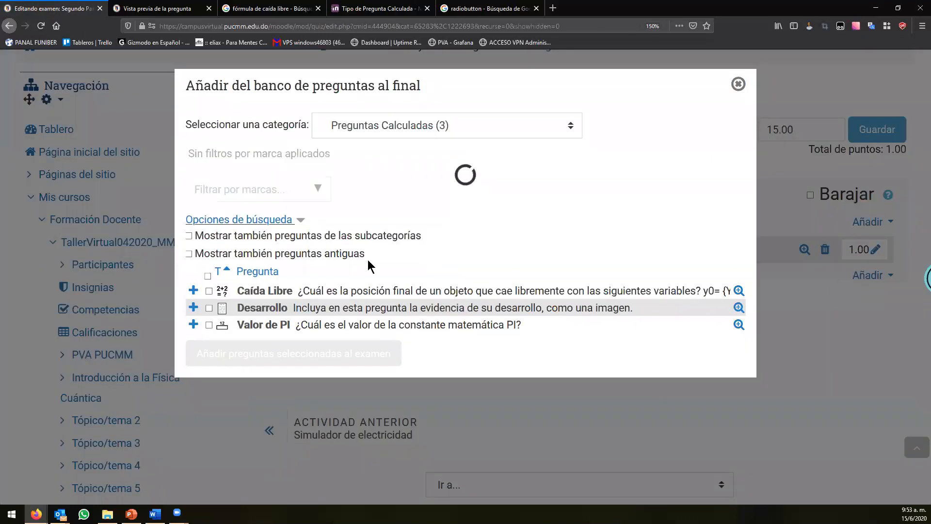
{"action": "left_click", "coordinate": [209, 307]}
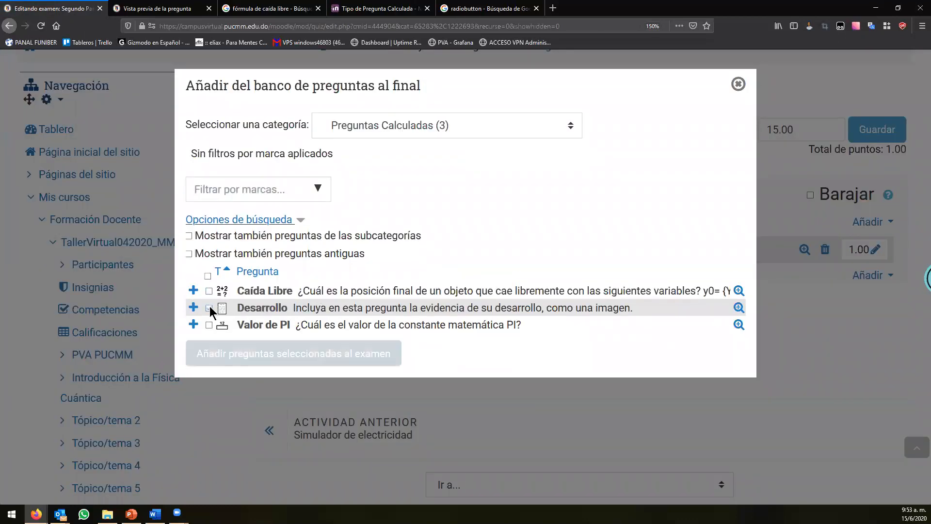
{"action": "left_click", "coordinate": [236, 354]}
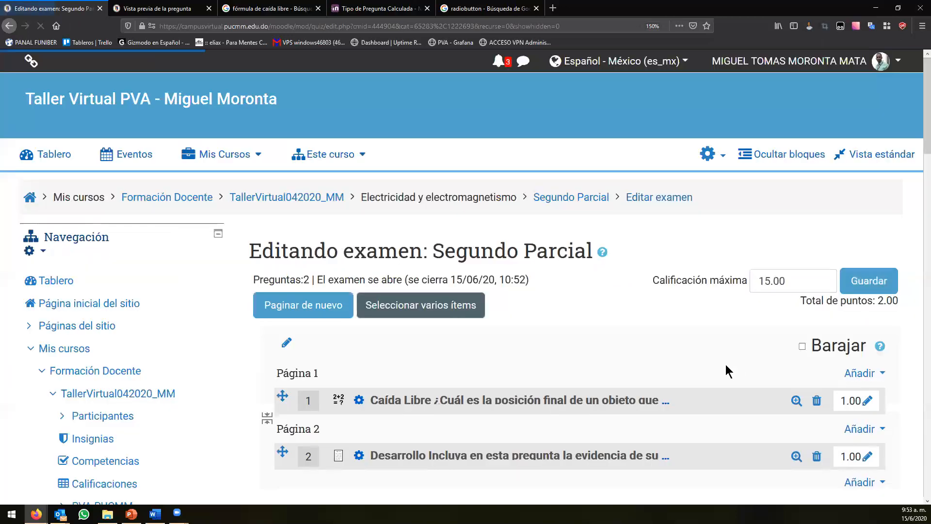
Step: Try to add the Caída Libre and Desarrollo questions together from the question bank to the end of the exam
{"action": "scroll", "coordinate": [640, 327], "scroll_direction": "down", "scroll_amount": 3}
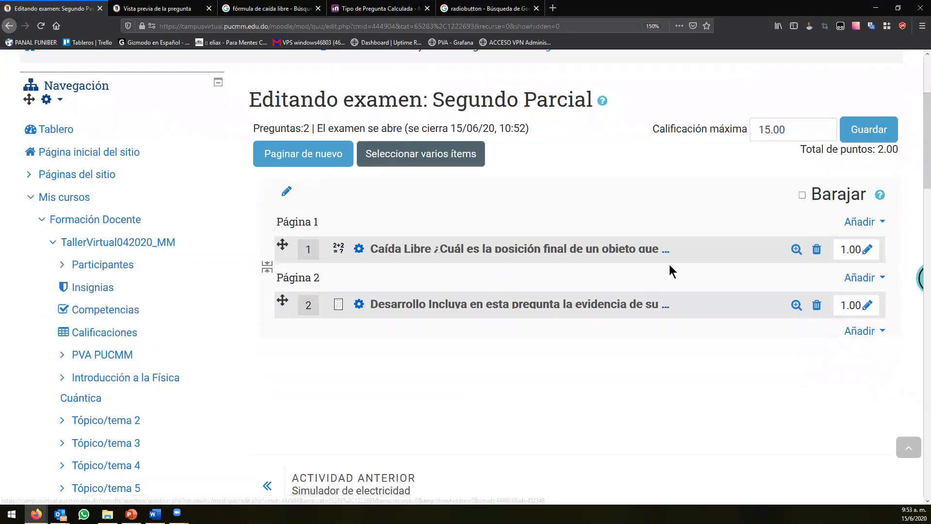
{"action": "left_click", "coordinate": [860, 334]}
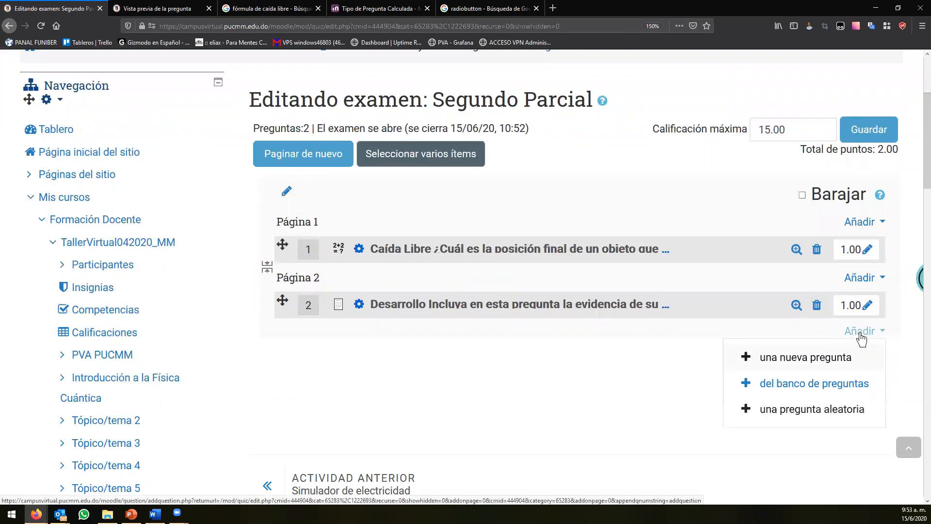
{"action": "left_click", "coordinate": [816, 384]}
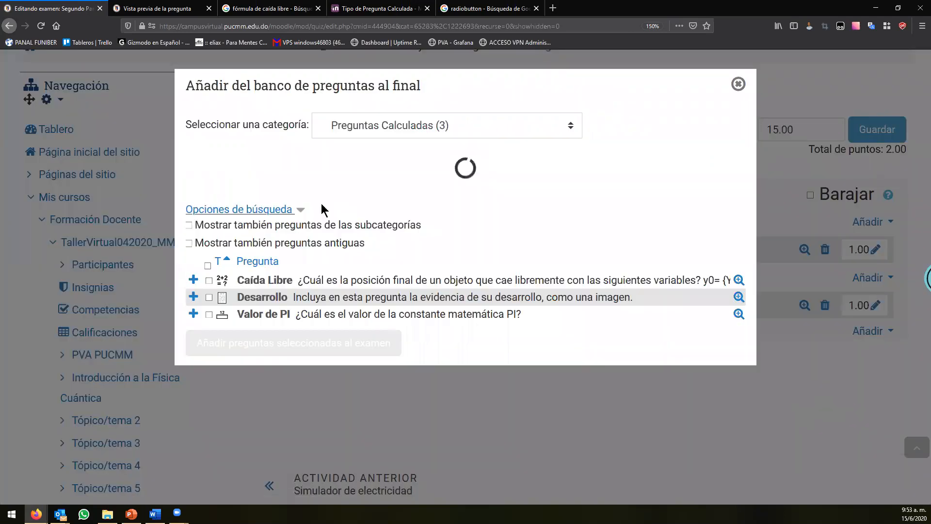
{"action": "left_click", "coordinate": [208, 291]}
{"action": "left_click", "coordinate": [209, 308]}
{"action": "left_click", "coordinate": [235, 353]}
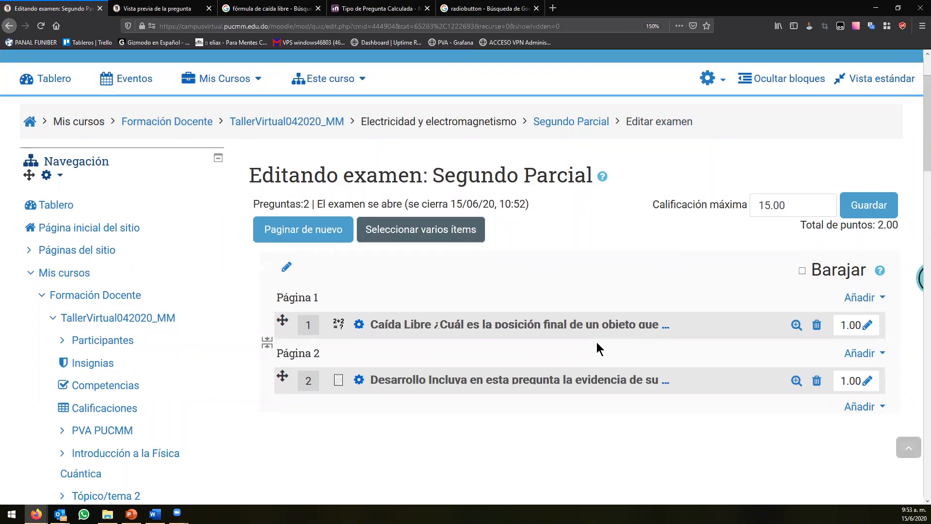
{"action": "scroll", "coordinate": [592, 340], "scroll_direction": "down", "scroll_amount": 3}
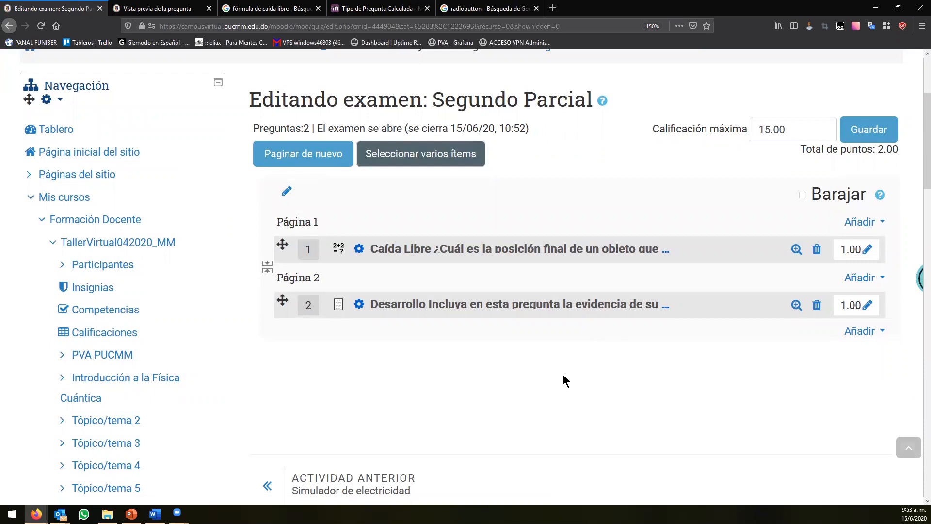
{"action": "left_click", "coordinate": [853, 331]}
{"action": "left_click", "coordinate": [766, 383]}
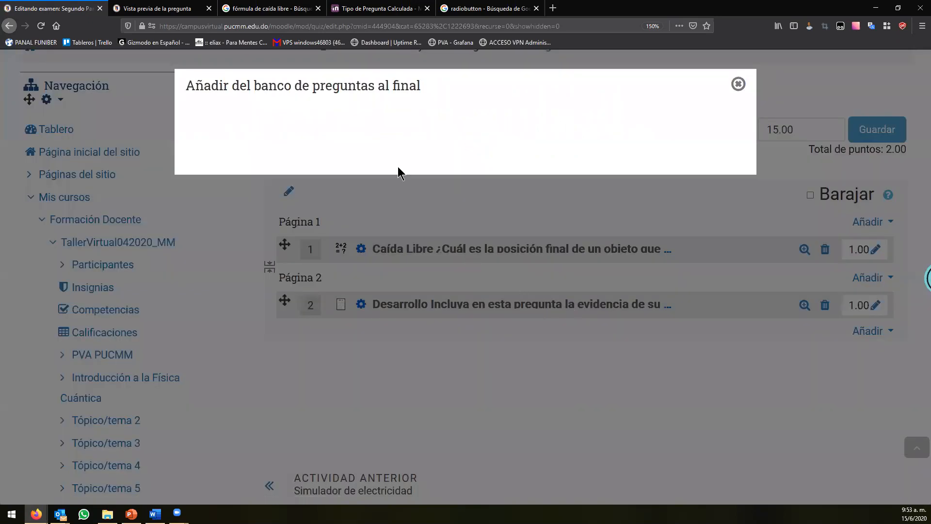
{"action": "left_click", "coordinate": [209, 291]}
{"action": "left_click", "coordinate": [209, 308]}
{"action": "left_click", "coordinate": [249, 354]}
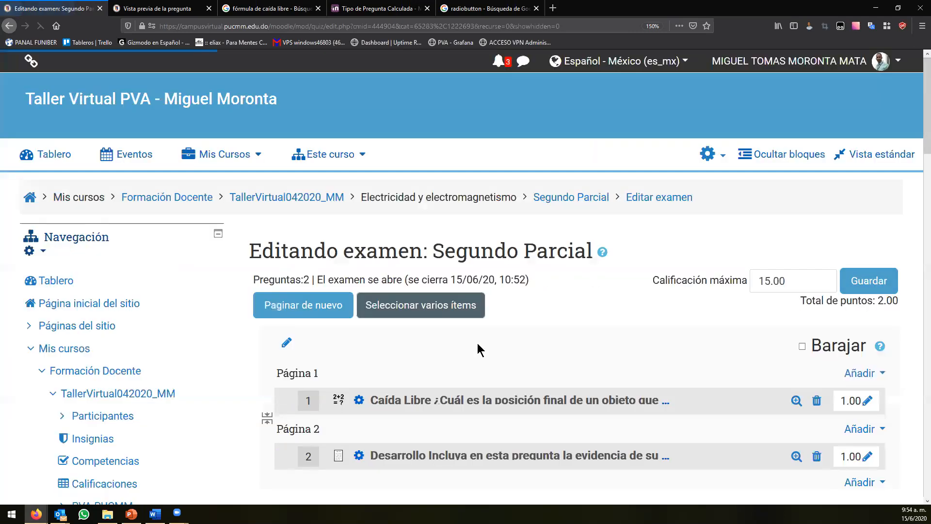
Step: Save the exam's maximum grade of 15 and start a preview attempt showing the Caída Libre question
{"action": "scroll", "coordinate": [482, 311], "scroll_direction": "down", "scroll_amount": 3}
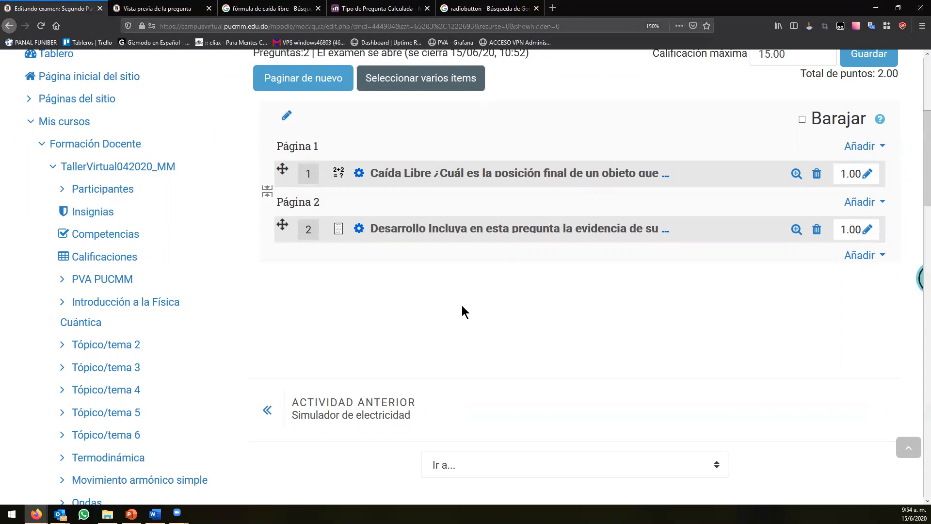
{"action": "scroll", "coordinate": [644, 225], "scroll_direction": "up", "scroll_amount": 3}
{"action": "left_click", "coordinate": [869, 204]}
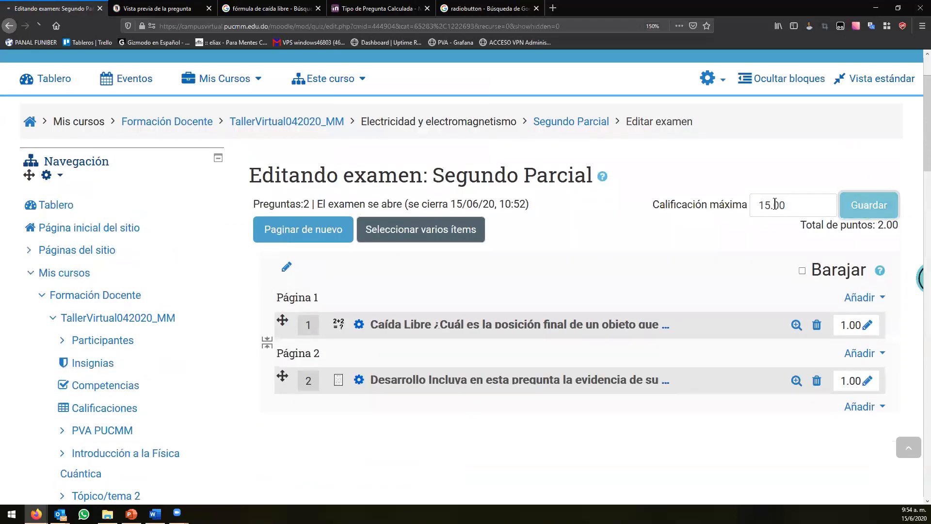
{"action": "scroll", "coordinate": [323, 229], "scroll_direction": "down", "scroll_amount": 15}
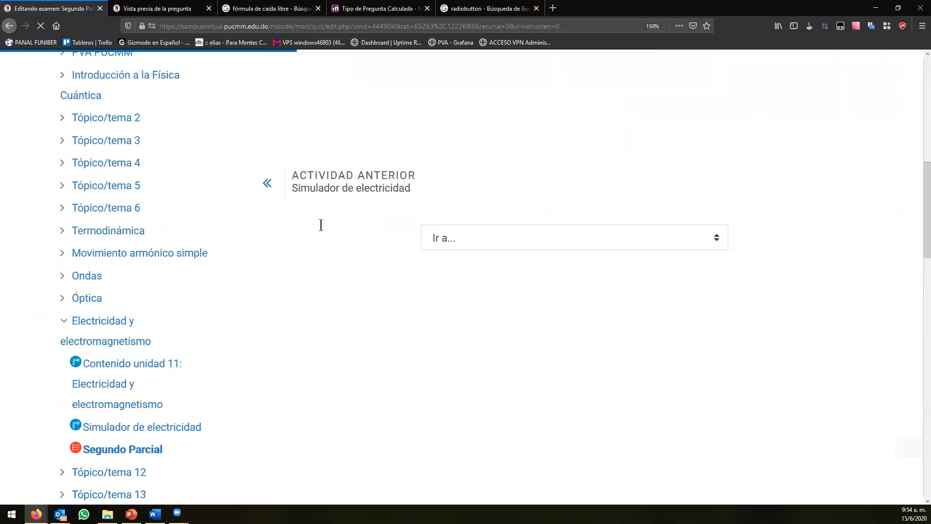
{"action": "scroll", "coordinate": [325, 224], "scroll_direction": "down", "scroll_amount": 3}
{"action": "left_click", "coordinate": [96, 281]}
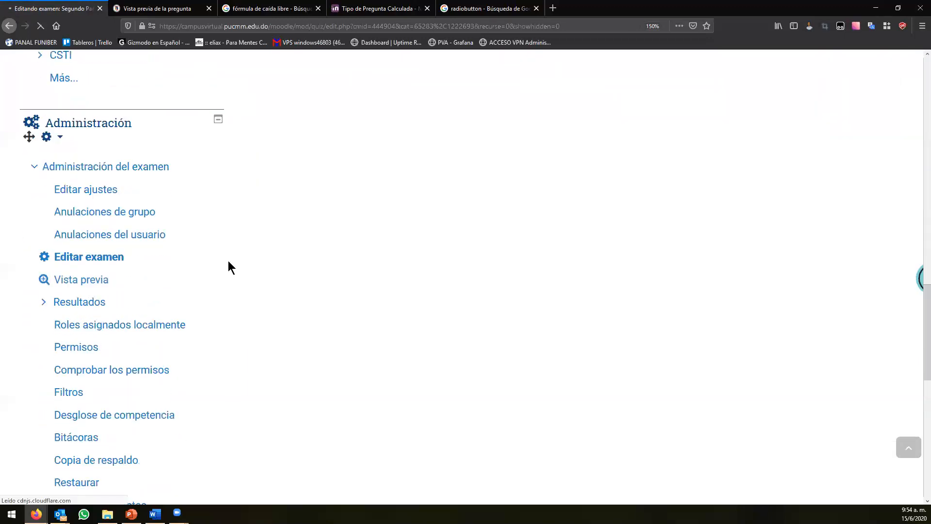
{"action": "left_click", "coordinate": [456, 376]}
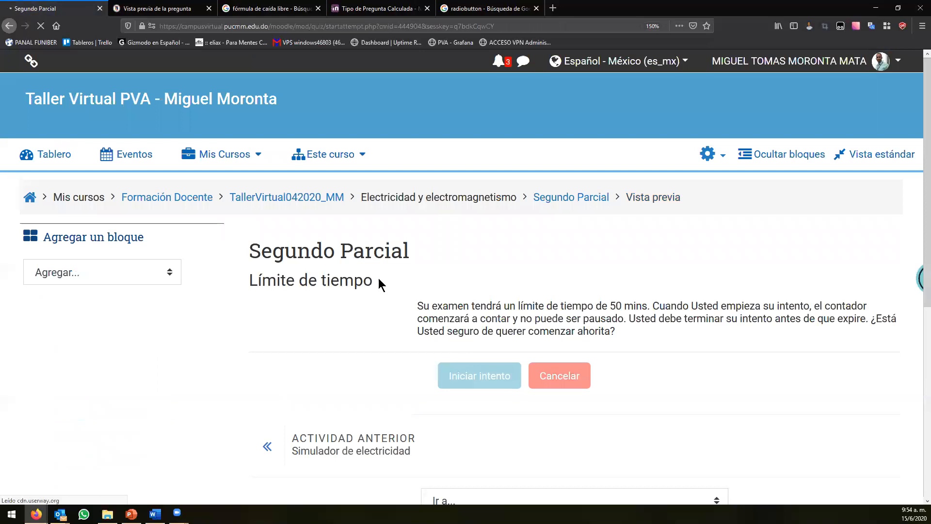
{"action": "left_click", "coordinate": [456, 307]}
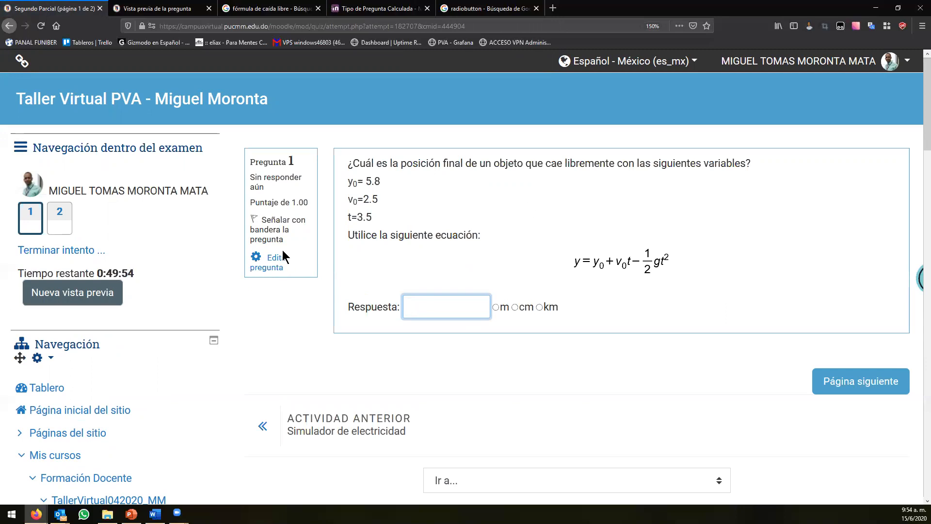
{"action": "scroll", "coordinate": [293, 315], "scroll_direction": "down", "scroll_amount": 1}
{"action": "scroll", "coordinate": [293, 316], "scroll_direction": "down", "scroll_amount": 8}
Step: Return to the exam editing page, remove the page break between Caída Libre and Desarrollo, and save
{"action": "right_click", "coordinate": [9, 26]}
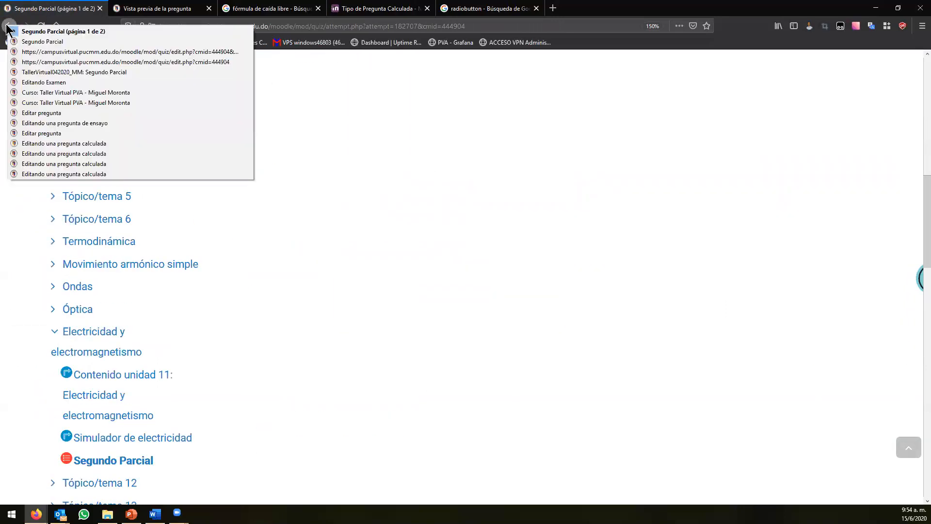
{"action": "left_click", "coordinate": [47, 42]}
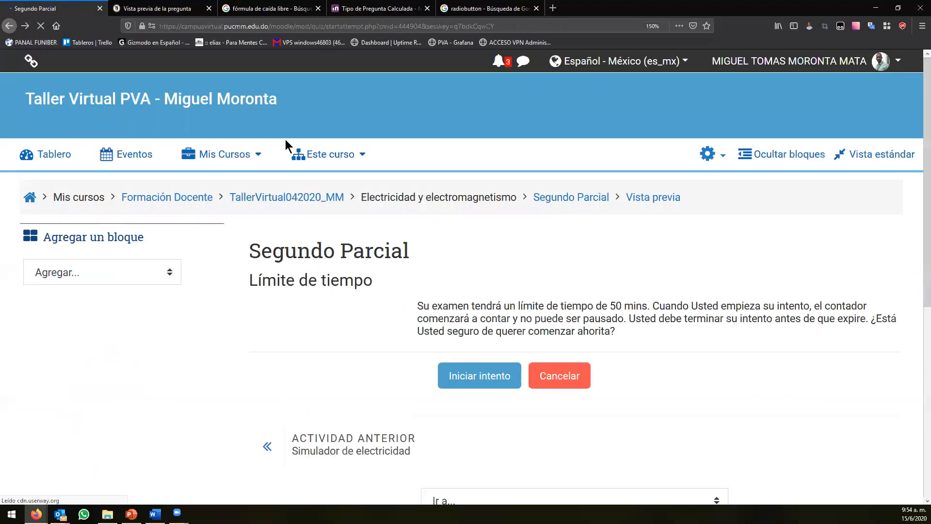
{"action": "left_click", "coordinate": [7, 28]}
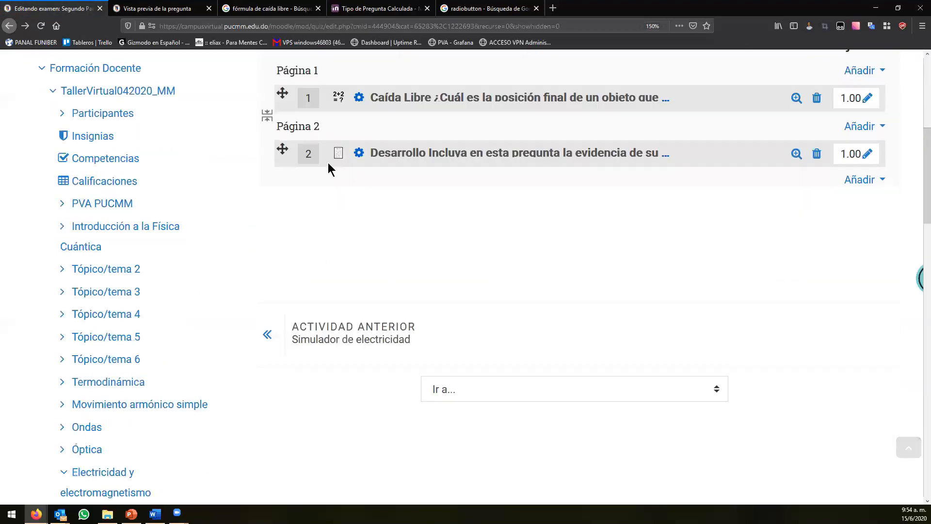
{"action": "left_click", "coordinate": [267, 191]}
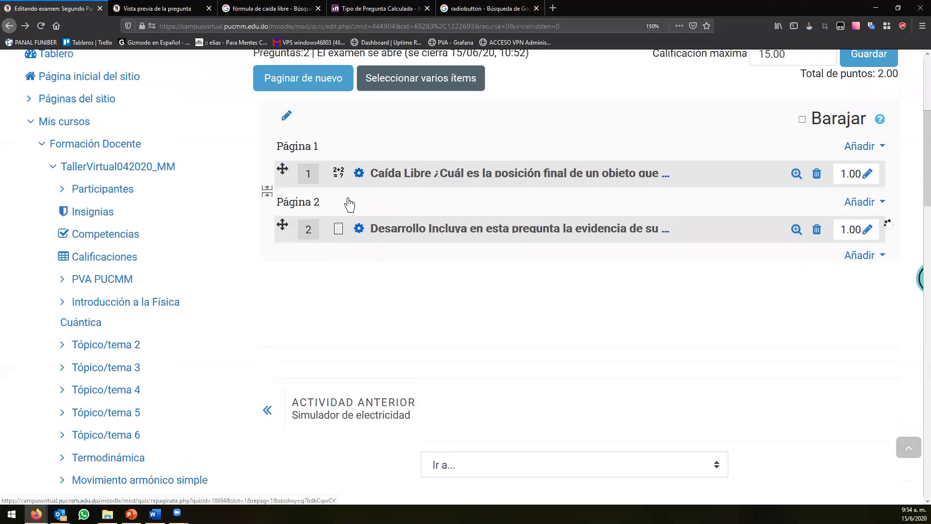
{"action": "scroll", "coordinate": [572, 225], "scroll_direction": "up", "scroll_amount": 3}
{"action": "left_click", "coordinate": [872, 209]}
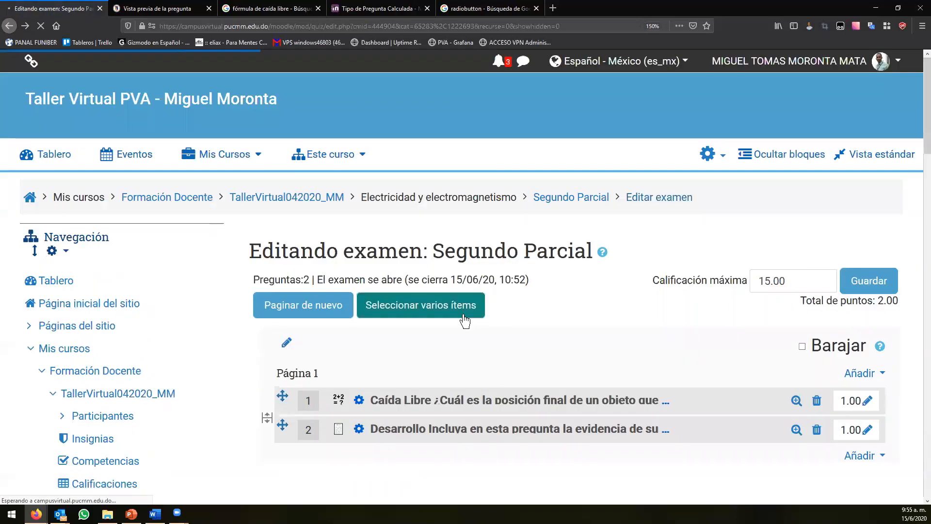
Step: Preview the exam again to check whether both questions share one page
{"action": "left_click", "coordinate": [461, 311]}
{"action": "scroll", "coordinate": [339, 272], "scroll_direction": "down", "scroll_amount": 6}
{"action": "left_click", "coordinate": [87, 130]}
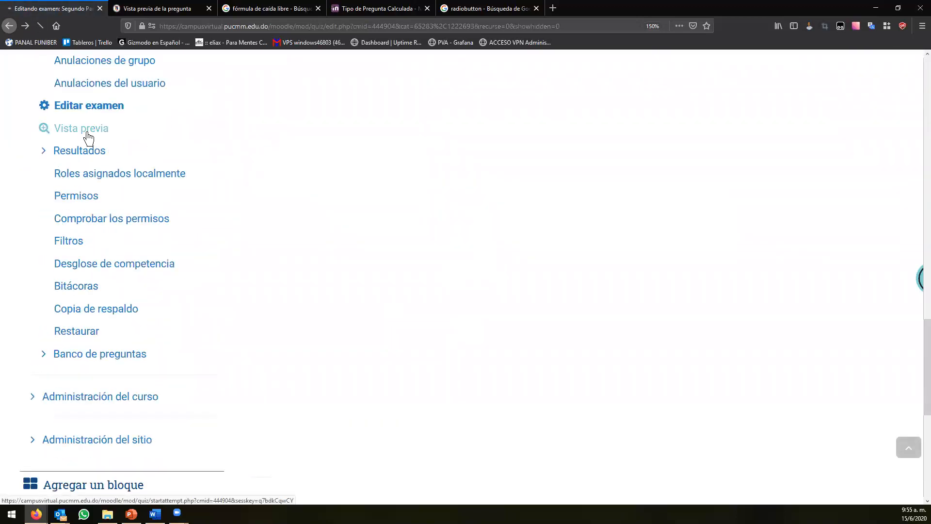
{"action": "scroll", "coordinate": [395, 231], "scroll_direction": "down", "scroll_amount": 2}
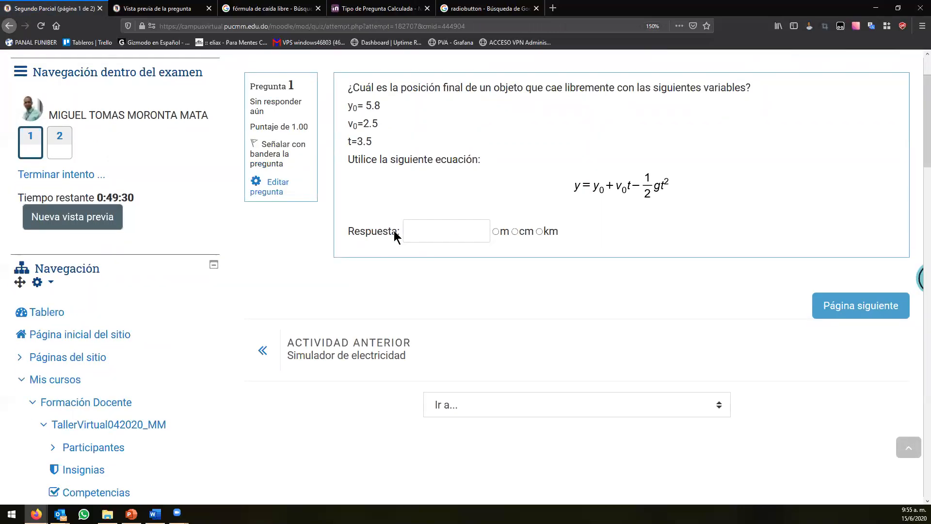
Step: Go back to the exam editing page and toggle the page break between Caída Libre and Desarrollo
{"action": "right_click", "coordinate": [11, 29]}
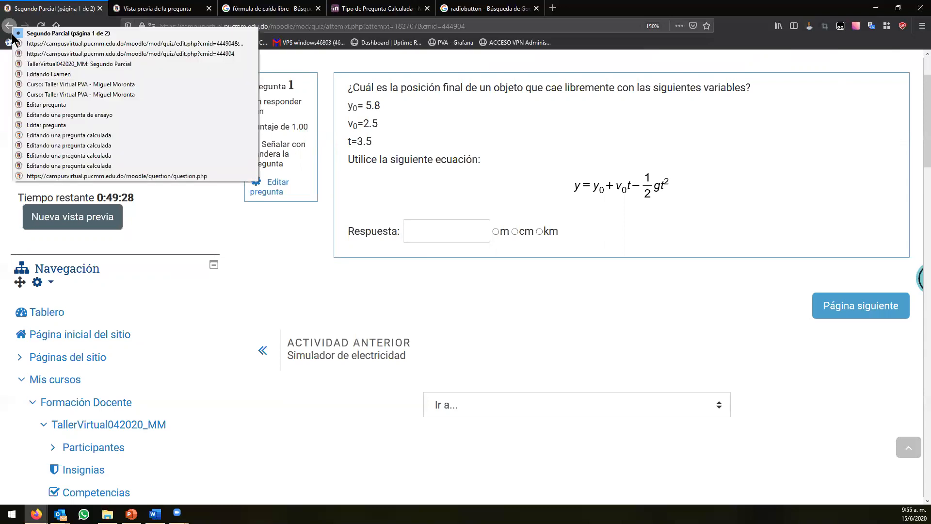
{"action": "left_click", "coordinate": [58, 53]}
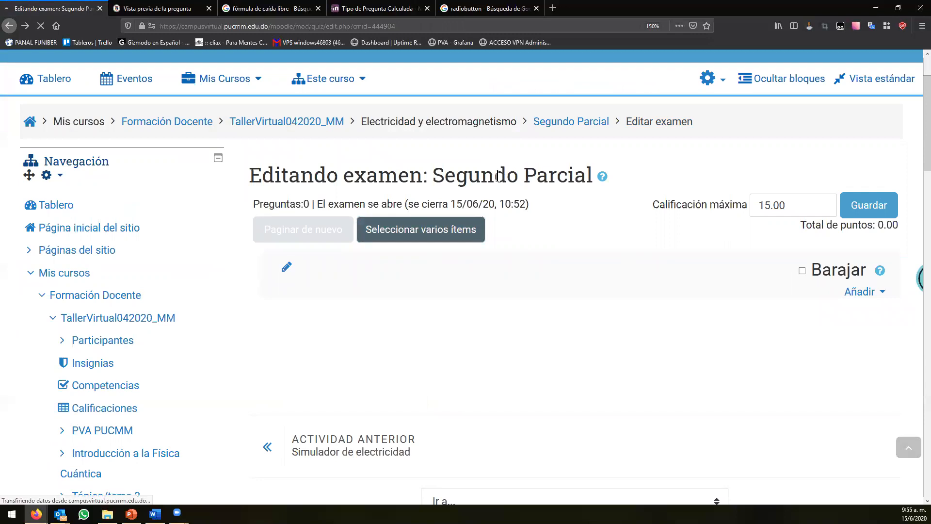
{"action": "left_click", "coordinate": [267, 344]}
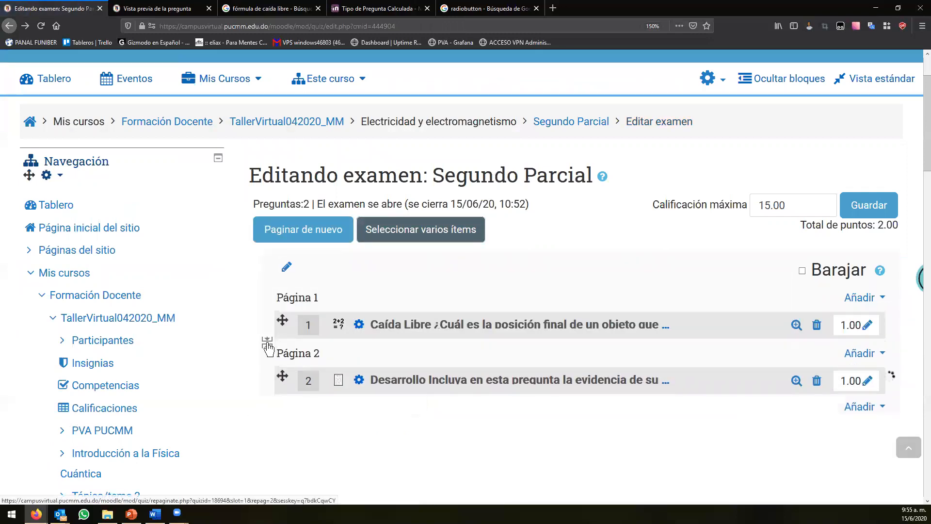
Step: Examine the exam's repagination options and close them without repaginating
{"action": "left_click", "coordinate": [329, 237]}
{"action": "left_click", "coordinate": [391, 131]}
{"action": "left_click", "coordinate": [407, 176]}
{"action": "left_click", "coordinate": [558, 127]}
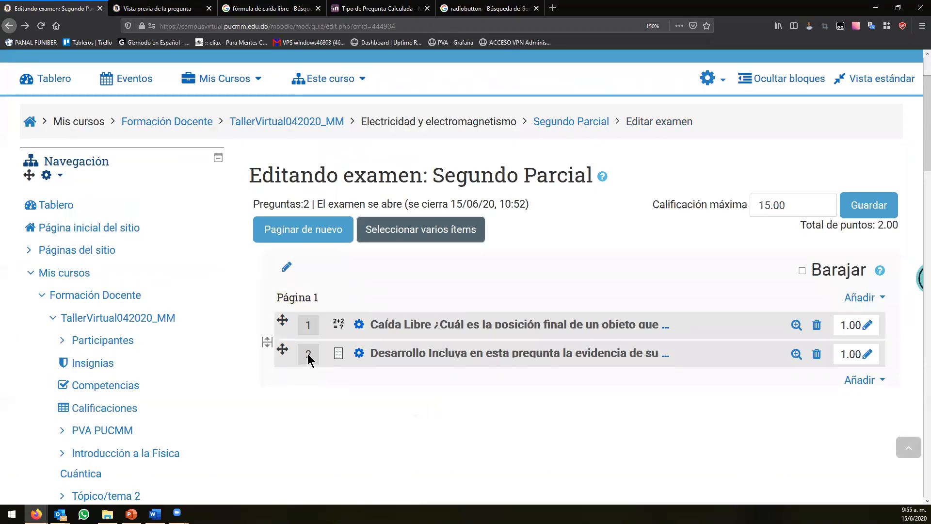
Step: Toggle the page break between the two questions on and off again, and recheck the repagination options without applying them
{"action": "left_click", "coordinate": [268, 342]}
{"action": "left_click", "coordinate": [267, 345]}
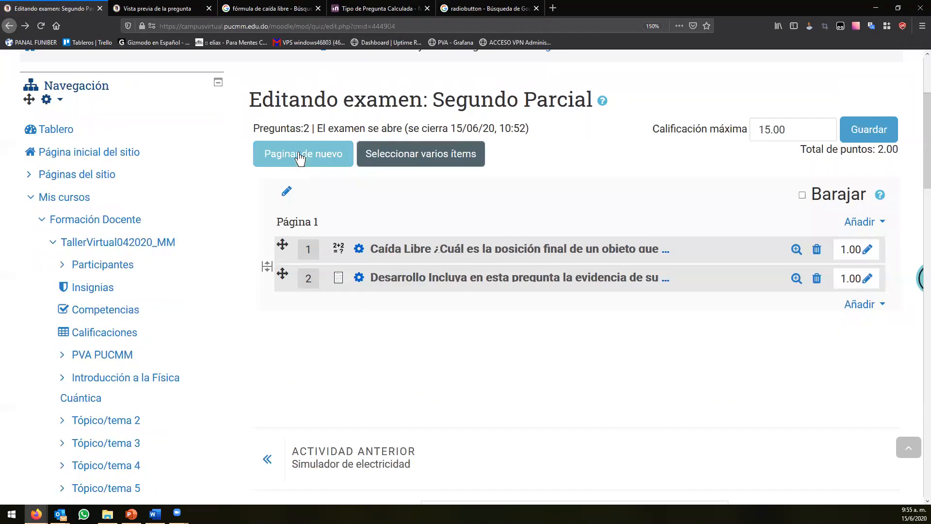
{"action": "left_click", "coordinate": [299, 158]}
{"action": "left_click", "coordinate": [412, 128]}
{"action": "left_click", "coordinate": [388, 168]}
{"action": "left_click", "coordinate": [560, 127]}
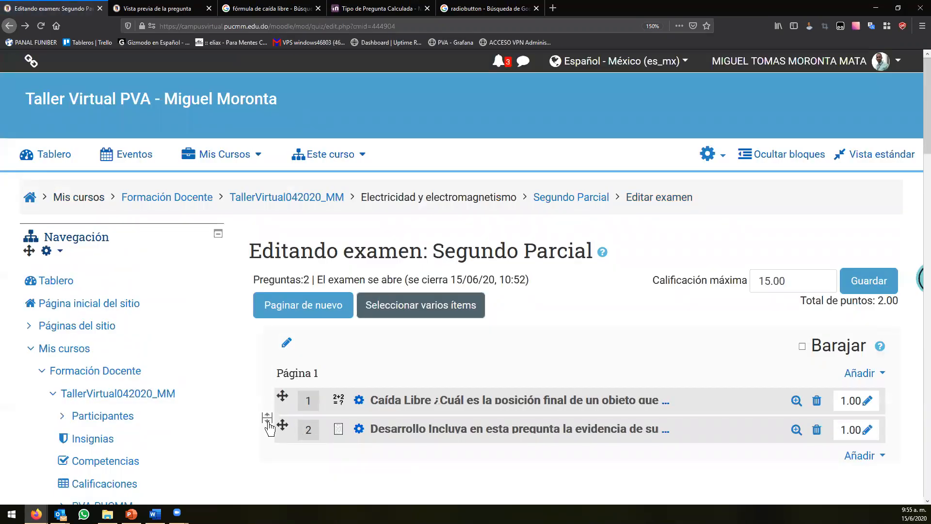
Step: Save the exam with both questions on page 1 and start a new preview attempt to view them together
{"action": "left_click", "coordinate": [267, 420]}
{"action": "left_click", "coordinate": [846, 277]}
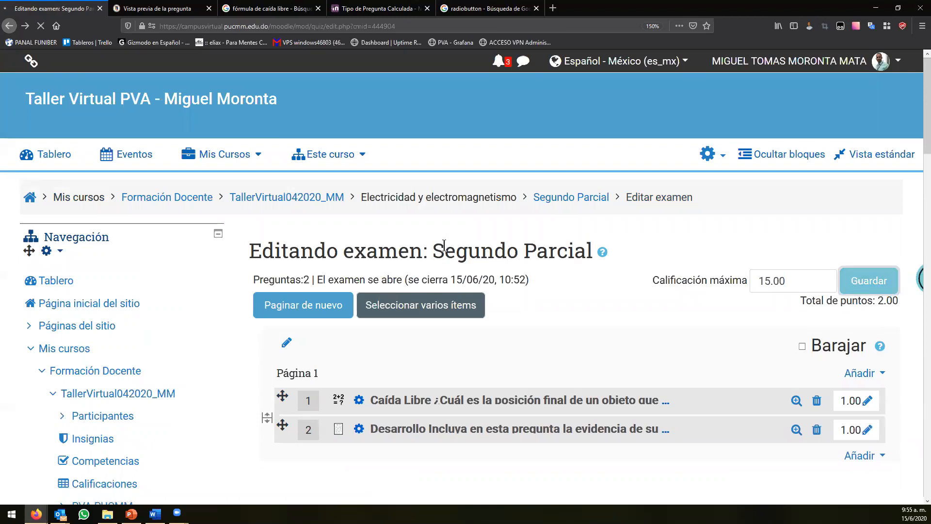
{"action": "scroll", "coordinate": [393, 238], "scroll_direction": "down", "scroll_amount": 15}
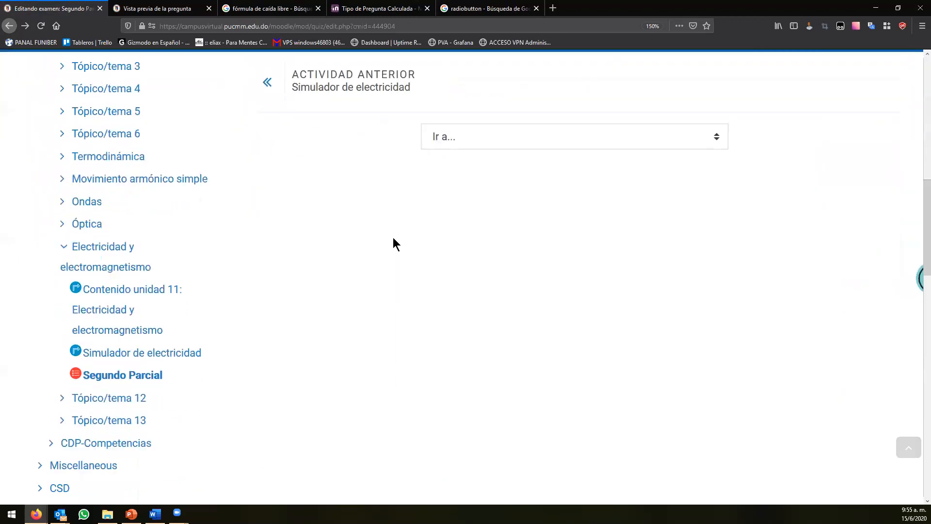
{"action": "left_click", "coordinate": [41, 281]}
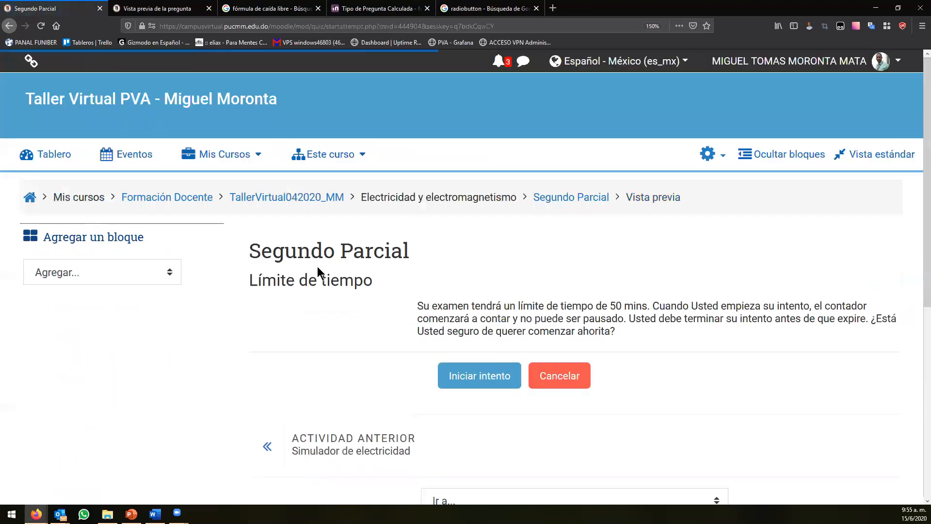
{"action": "left_click", "coordinate": [474, 376]}
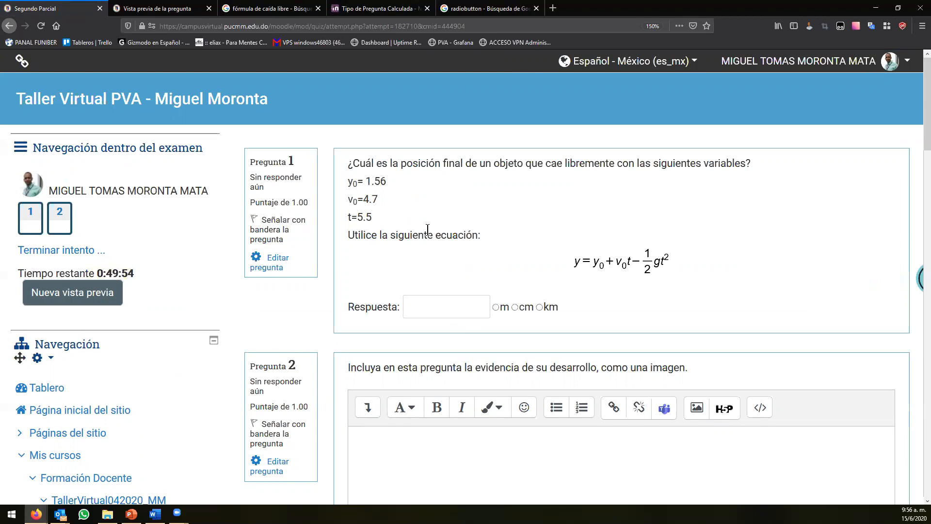
{"action": "scroll", "coordinate": [428, 207], "scroll_direction": "down", "scroll_amount": 5}
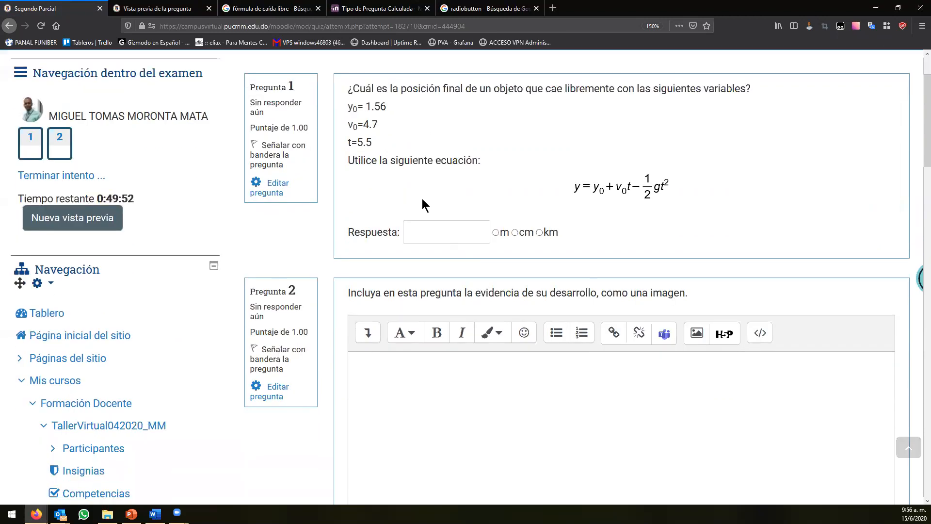
Step: Review the preview attempt's free-fall question, essay question and image upload area on the single page
{"action": "scroll", "coordinate": [429, 145], "scroll_direction": "up", "scroll_amount": 3}
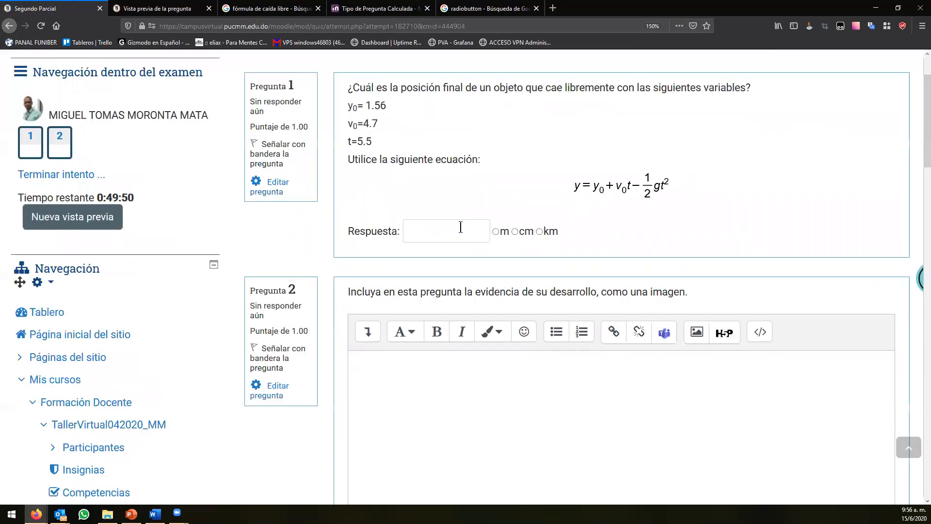
{"action": "scroll", "coordinate": [453, 242], "scroll_direction": "down", "scroll_amount": 3}
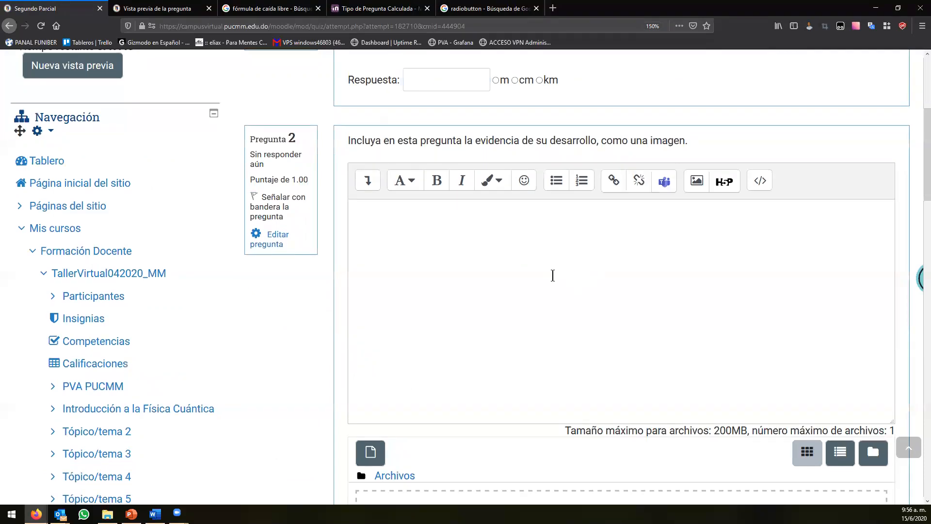
{"action": "scroll", "coordinate": [553, 275], "scroll_direction": "down", "scroll_amount": 5}
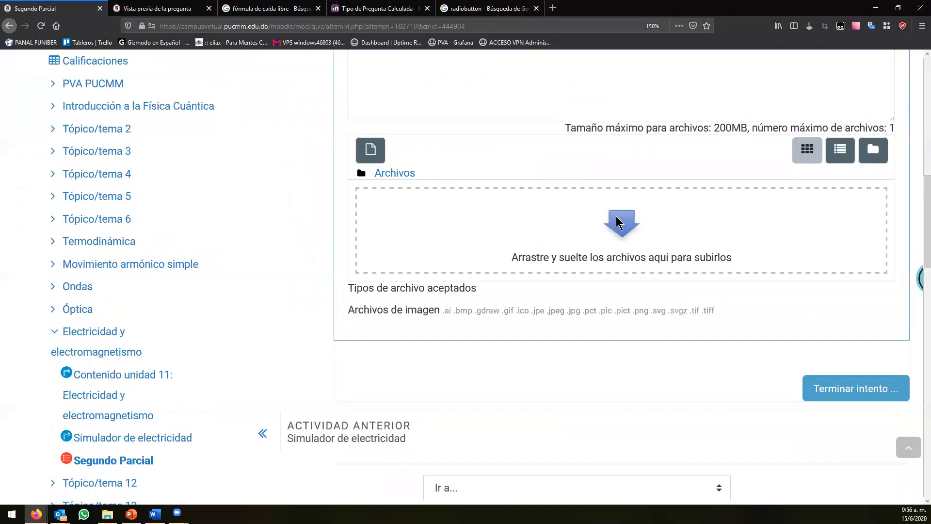
{"action": "left_click", "coordinate": [616, 222]}
{"action": "left_click", "coordinate": [760, 96]}
{"action": "scroll", "coordinate": [475, 271], "scroll_direction": "up", "scroll_amount": 6}
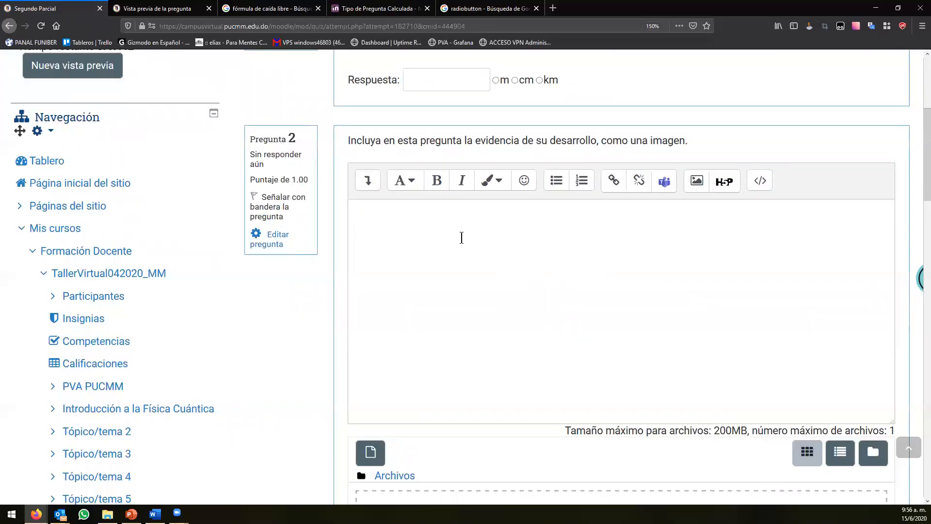
{"action": "scroll", "coordinate": [461, 237], "scroll_direction": "up", "scroll_amount": 5}
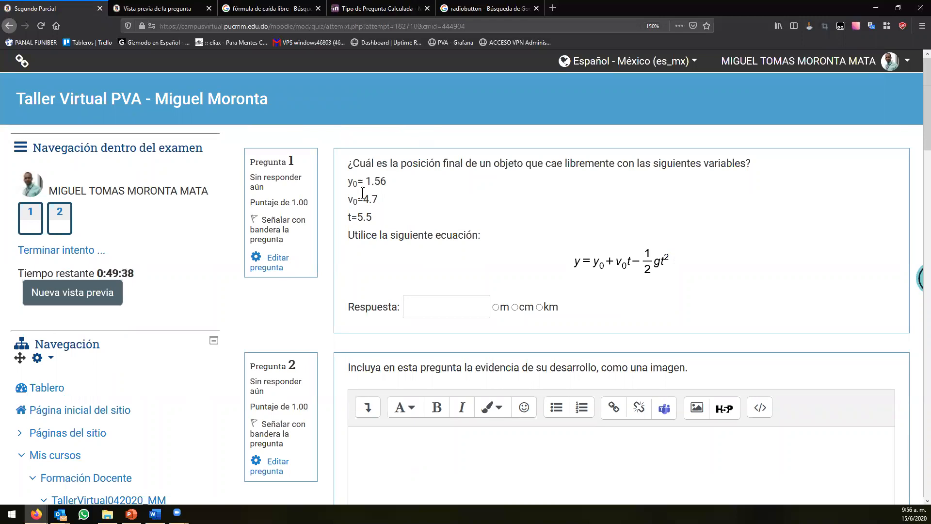
Step: Choose m as the unit of the free-fall answer and place the cursor in the essay answer of question 2
{"action": "left_click_drag", "start_coordinate": [348, 181], "coordinate": [387, 182]}
{"action": "left_click", "coordinate": [496, 307]}
{"action": "left_click", "coordinate": [515, 307]}
{"action": "scroll", "coordinate": [468, 216], "scroll_direction": "down", "scroll_amount": 5}
{"action": "left_click", "coordinate": [412, 213]}
{"action": "scroll", "coordinate": [432, 202], "scroll_direction": "up", "scroll_amount": 1}
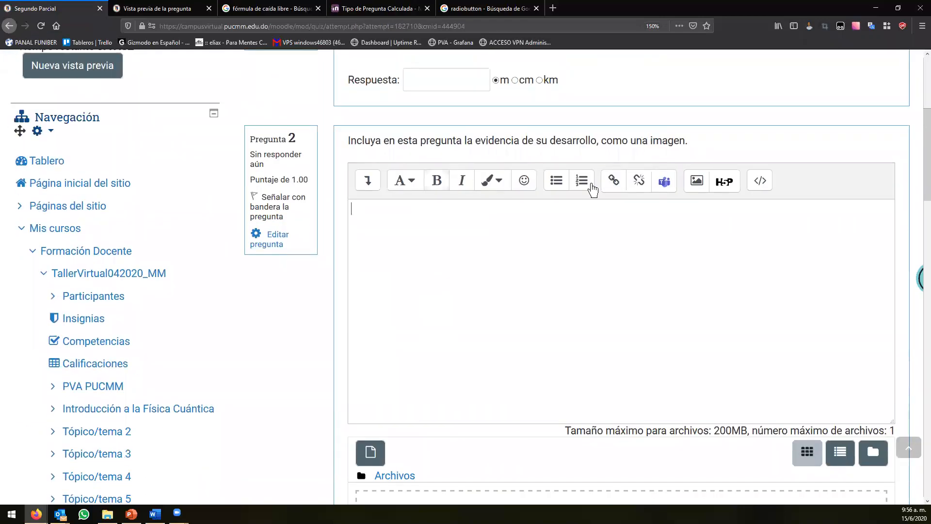
{"action": "scroll", "coordinate": [524, 259], "scroll_direction": "down", "scroll_amount": 5}
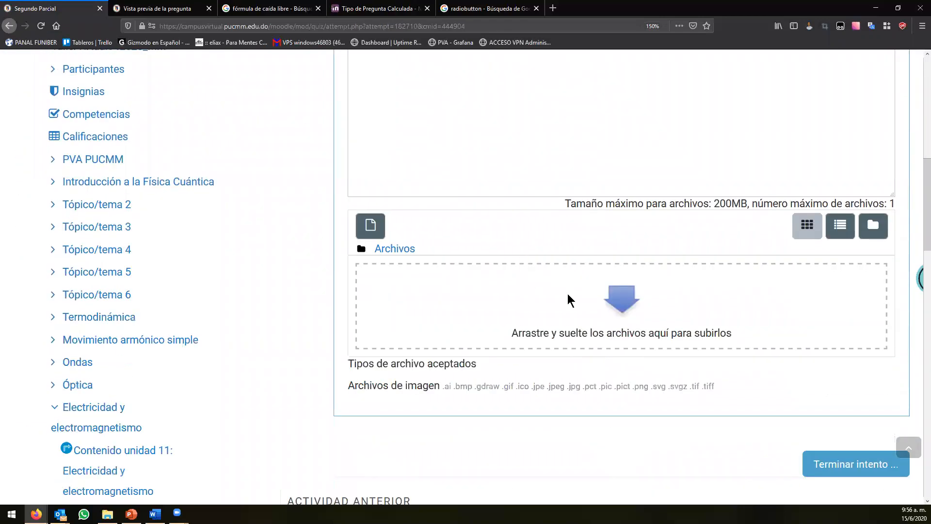
{"action": "scroll", "coordinate": [567, 304], "scroll_direction": "up", "scroll_amount": 15}
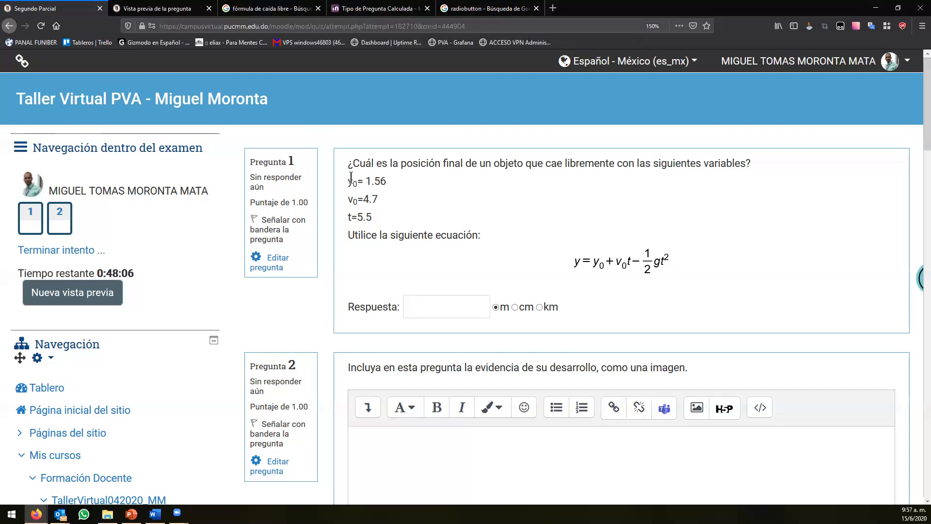
Step: Leave the preview attempt for the exam's question bank and start creating a new question
{"action": "scroll", "coordinate": [332, 190], "scroll_direction": "down", "scroll_amount": 4}
{"action": "scroll", "coordinate": [267, 330], "scroll_direction": "down", "scroll_amount": 10}
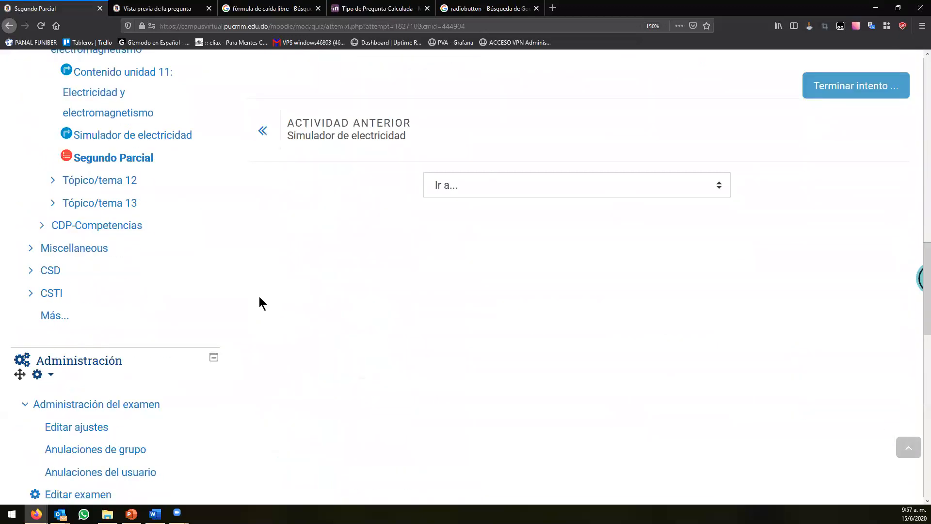
{"action": "scroll", "coordinate": [260, 304], "scroll_direction": "up", "scroll_amount": 1}
{"action": "scroll", "coordinate": [262, 306], "scroll_direction": "down", "scroll_amount": 7}
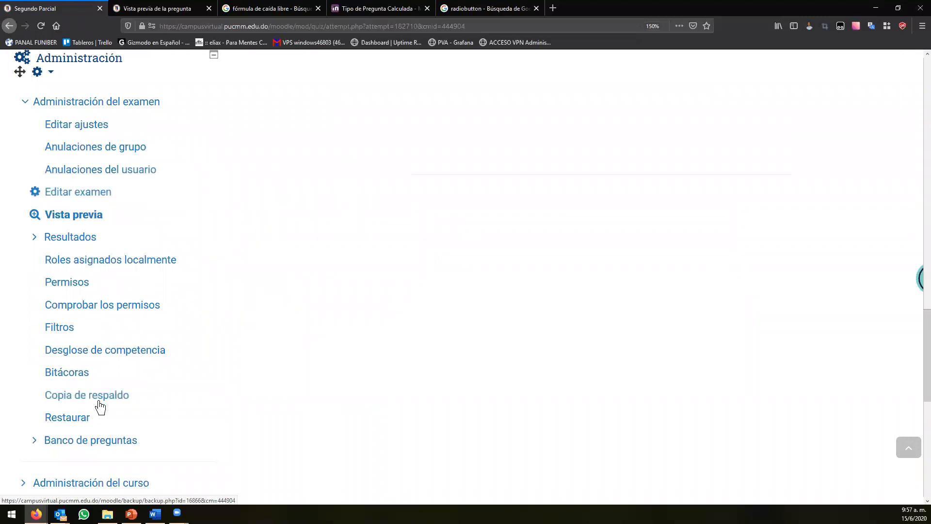
{"action": "left_click", "coordinate": [89, 441]}
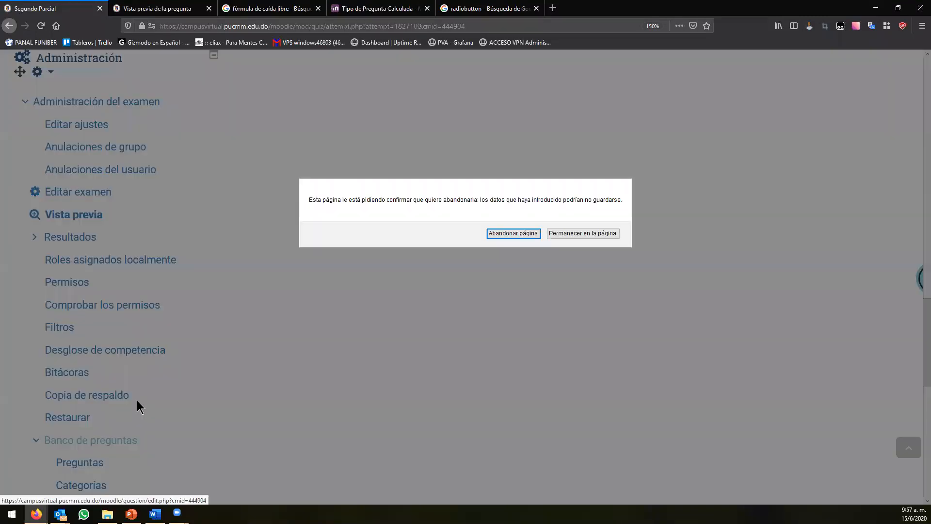
{"action": "left_click", "coordinate": [501, 234]}
{"action": "scroll", "coordinate": [333, 212], "scroll_direction": "down", "scroll_amount": 5}
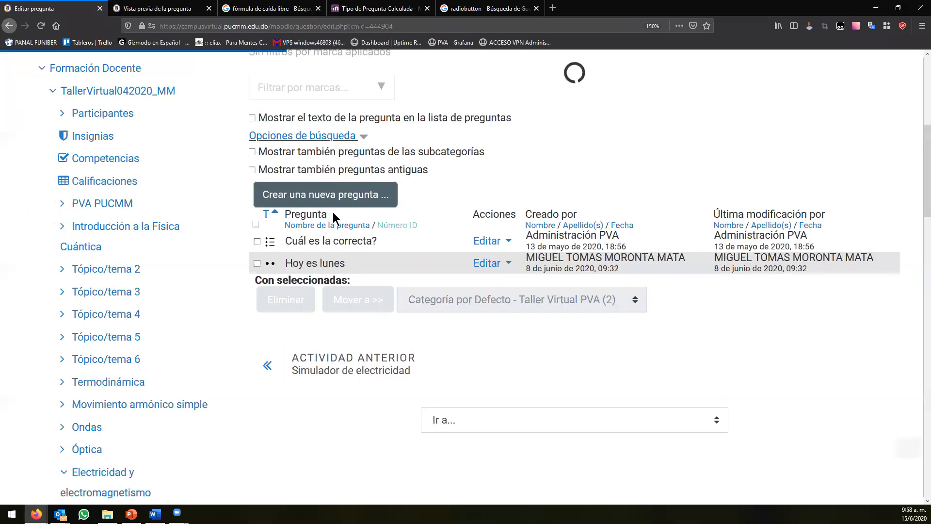
{"action": "left_click", "coordinate": [329, 192]}
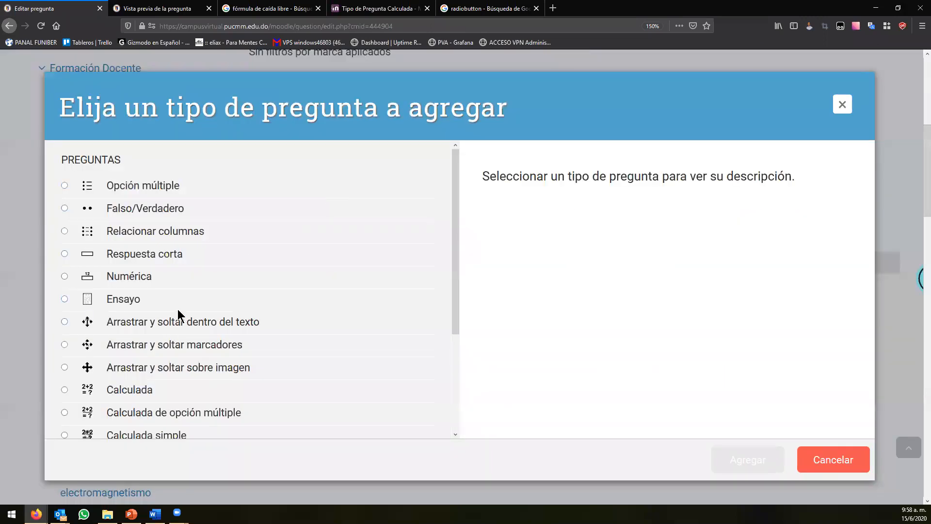
Step: Compare the descriptions of the Calculada, Calculada de opción múltiple and Calculada simple question types
{"action": "scroll", "coordinate": [192, 311], "scroll_direction": "down", "scroll_amount": 2}
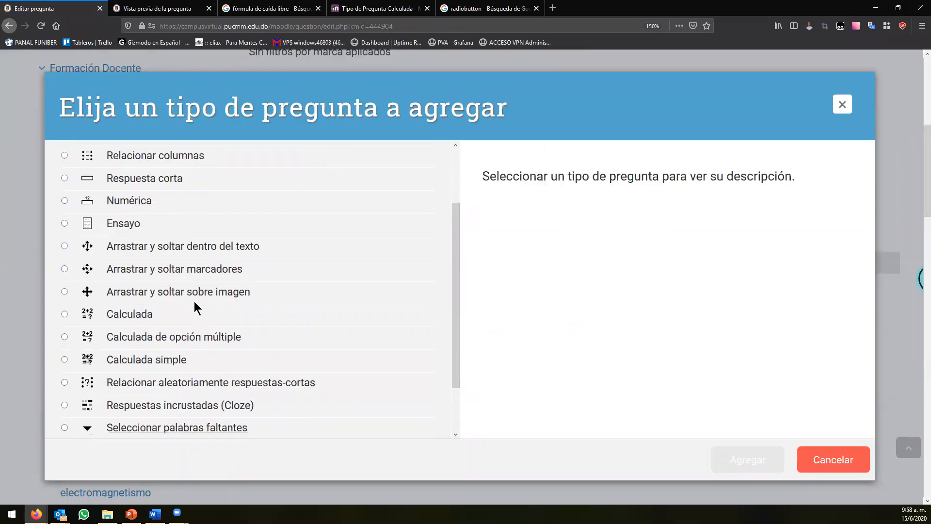
{"action": "left_click", "coordinate": [203, 337]}
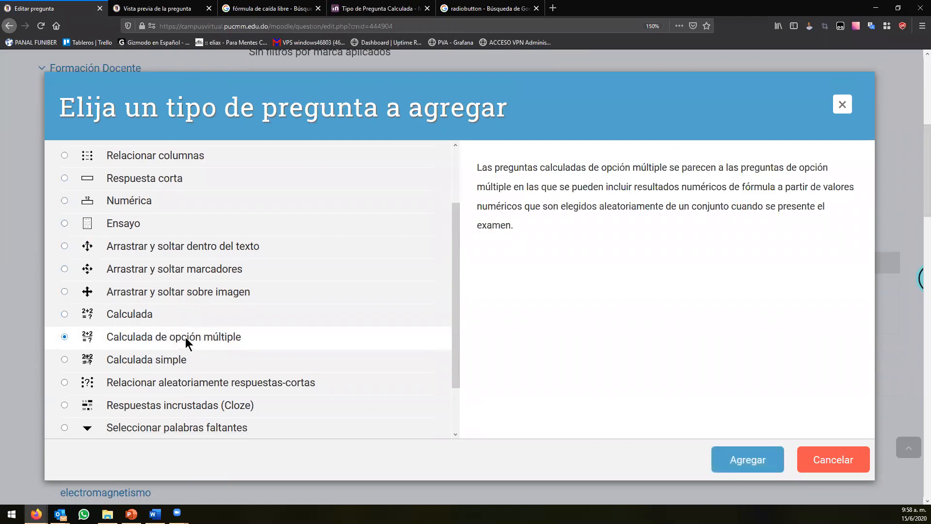
{"action": "left_click_drag", "start_coordinate": [243, 341], "coordinate": [112, 321]}
{"action": "left_click", "coordinate": [170, 342]}
{"action": "left_click_drag", "start_coordinate": [263, 341], "coordinate": [170, 342]}
{"action": "left_click", "coordinate": [169, 341]}
{"action": "left_click_drag", "start_coordinate": [107, 337], "coordinate": [160, 335]}
{"action": "left_click_drag", "start_coordinate": [107, 316], "coordinate": [155, 314]}
{"action": "left_click", "coordinate": [175, 314]}
{"action": "left_click_drag", "start_coordinate": [241, 339], "coordinate": [112, 344]}
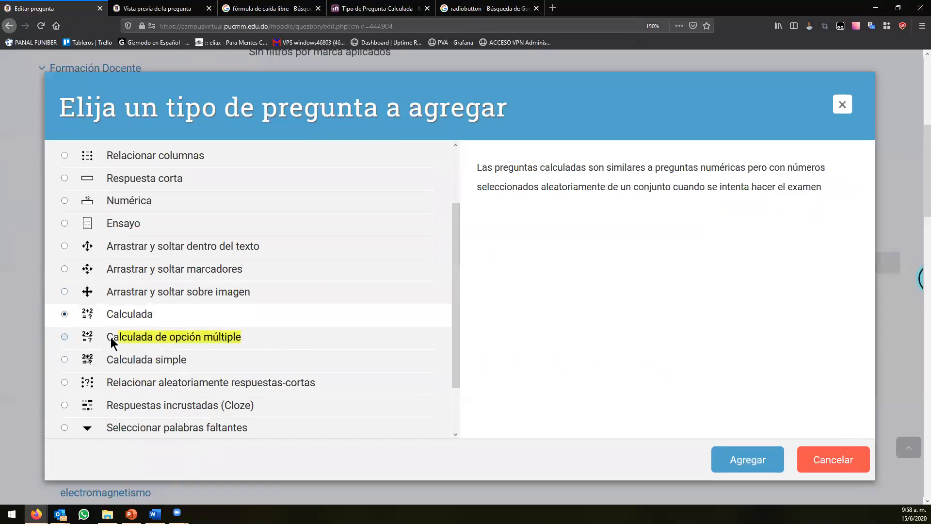
{"action": "left_click", "coordinate": [233, 342]}
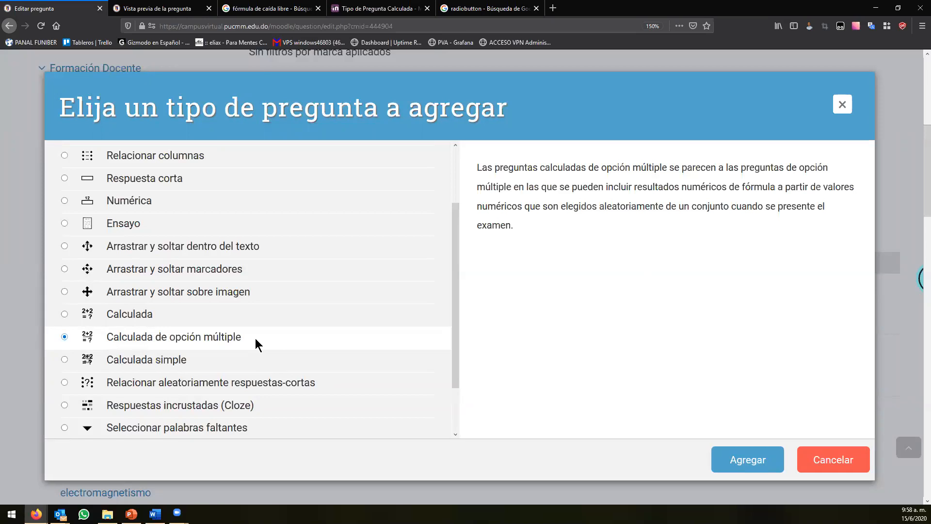
{"action": "left_click", "coordinate": [229, 361]}
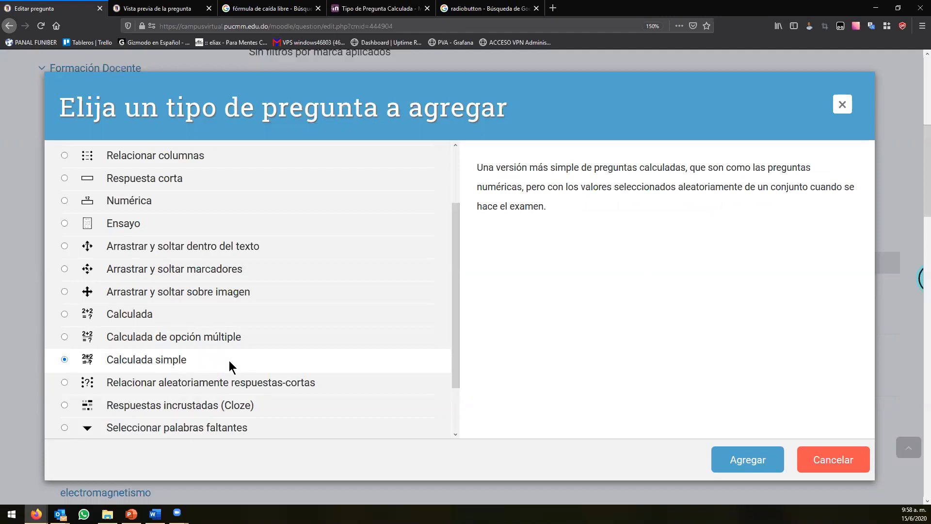
{"action": "left_click", "coordinate": [204, 315]}
Step: Add a Calculada simple question and name it "Caída libre simple"
{"action": "left_click", "coordinate": [202, 365]}
{"action": "left_click", "coordinate": [733, 461]}
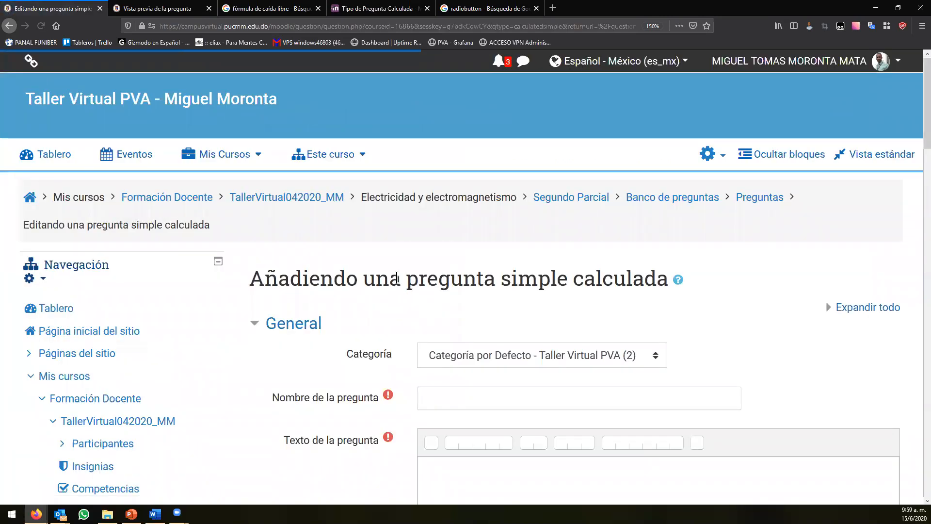
{"action": "scroll", "coordinate": [469, 170], "scroll_direction": "down", "scroll_amount": 5}
{"action": "left_click", "coordinate": [467, 171]}
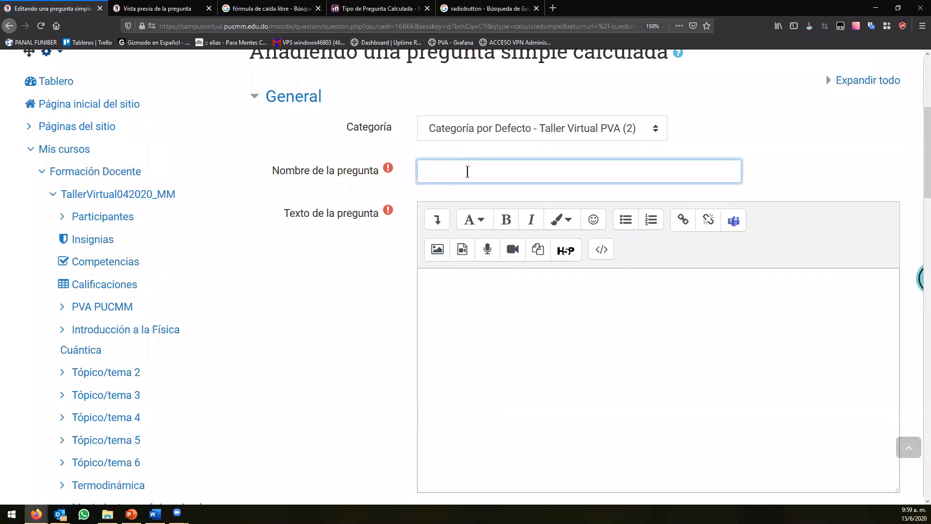
{"action": "type", "text": "Caíd"}
{"action": "type", "text": "ibre simple"}
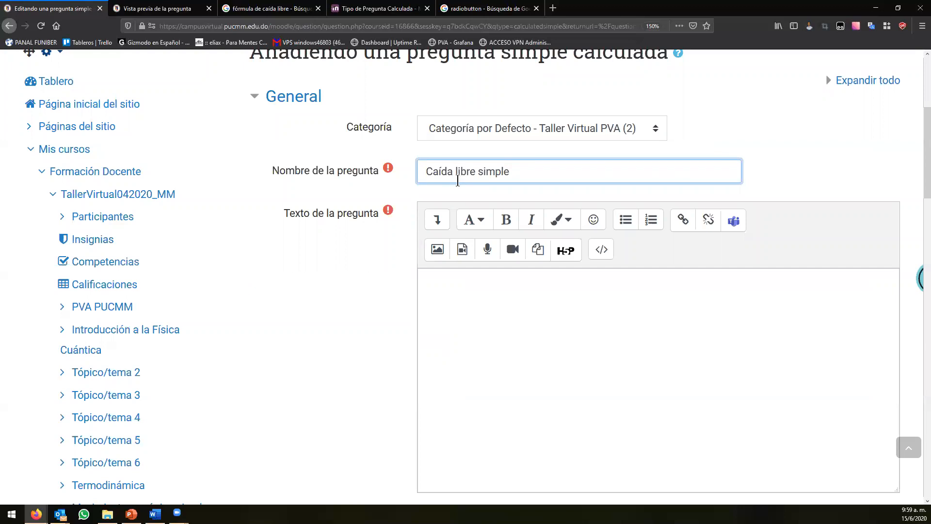
Step: Enter "Utilice la fórmula de caída libre: {A} + {B}" as the question text
{"action": "scroll", "coordinate": [557, 121], "scroll_direction": "down", "scroll_amount": 5}
{"action": "scroll", "coordinate": [561, 233], "scroll_direction": "up", "scroll_amount": 5}
{"action": "left_click", "coordinate": [539, 359]}
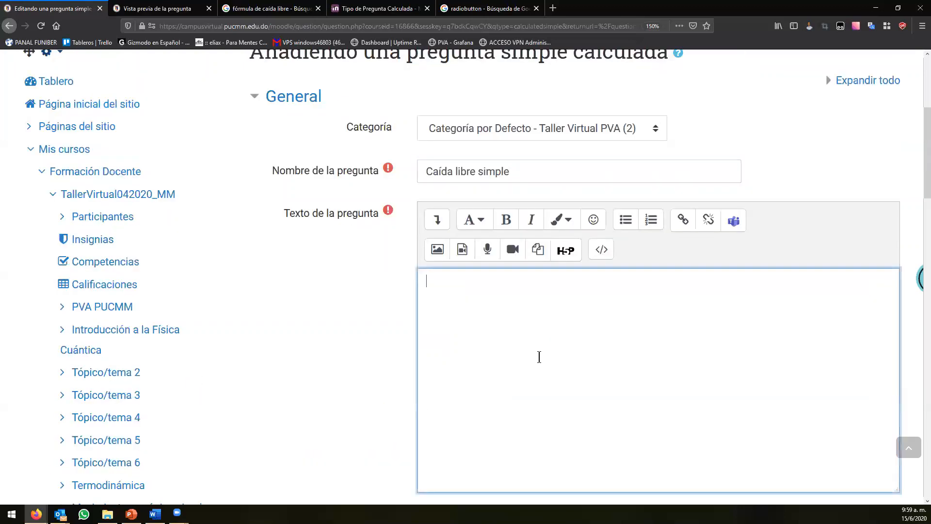
{"action": "scroll", "coordinate": [535, 321], "scroll_direction": "down", "scroll_amount": 3}
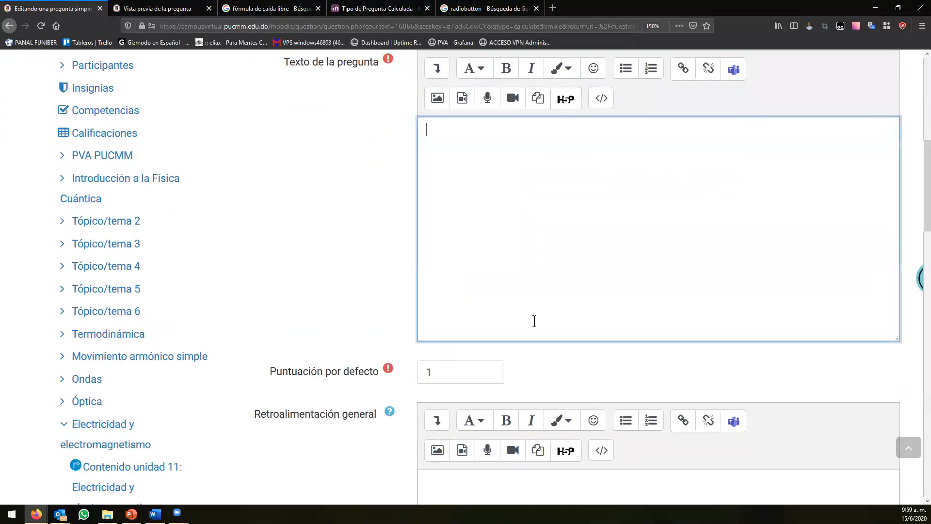
{"action": "type", "text": "Utilice la fórmula de caída libre: {A"}
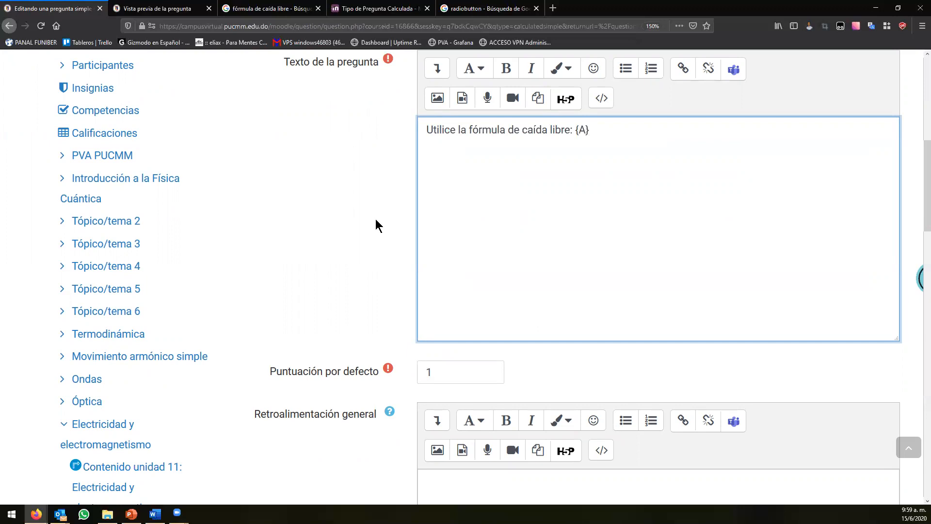
{"action": "type", "text": "} + {B}"}
{"action": "left_click", "coordinate": [376, 203]}
Step: Set answer formula 1 to {A} + {B} with a grade of 100%
{"action": "scroll", "coordinate": [376, 203], "scroll_direction": "down", "scroll_amount": 1}
{"action": "scroll", "coordinate": [376, 203], "scroll_direction": "down", "scroll_amount": 9}
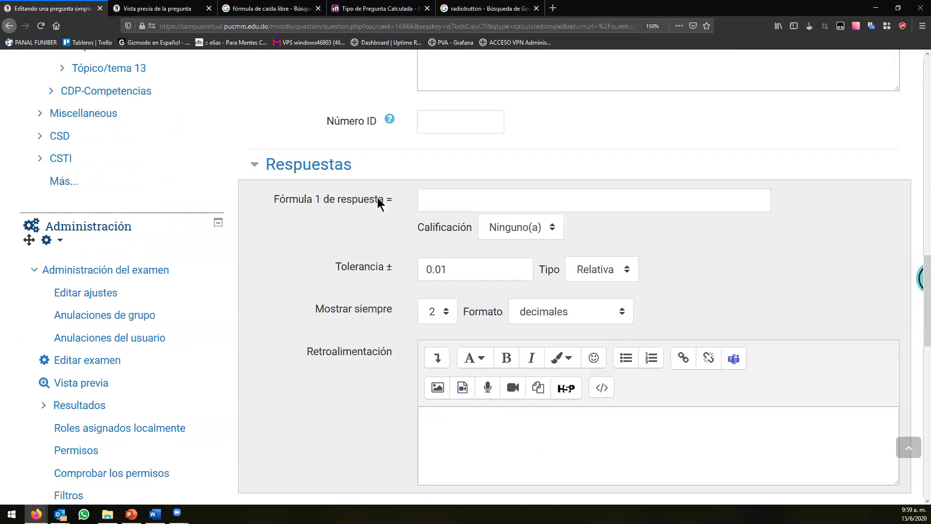
{"action": "left_click", "coordinate": [474, 197]}
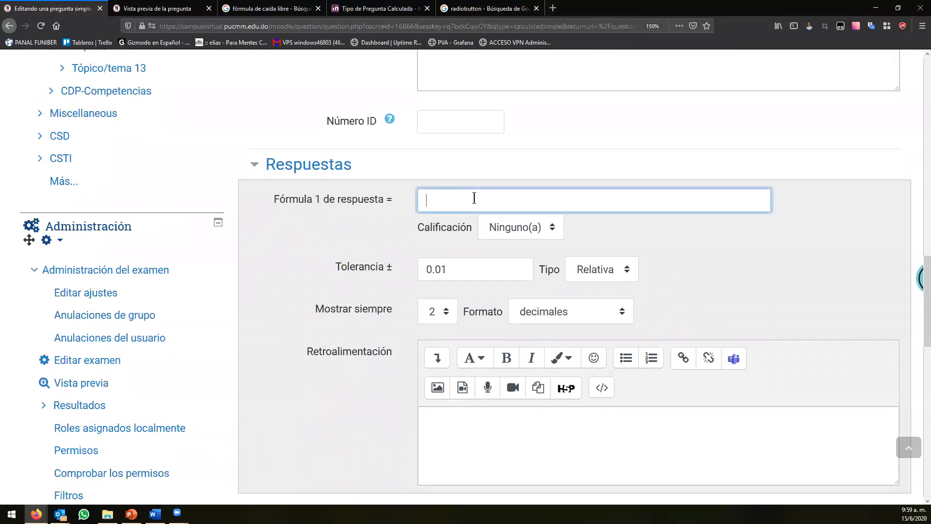
{"action": "type", "text": "{A} + {B"}
{"action": "left_click", "coordinate": [512, 228]}
{"action": "left_click", "coordinate": [500, 260]}
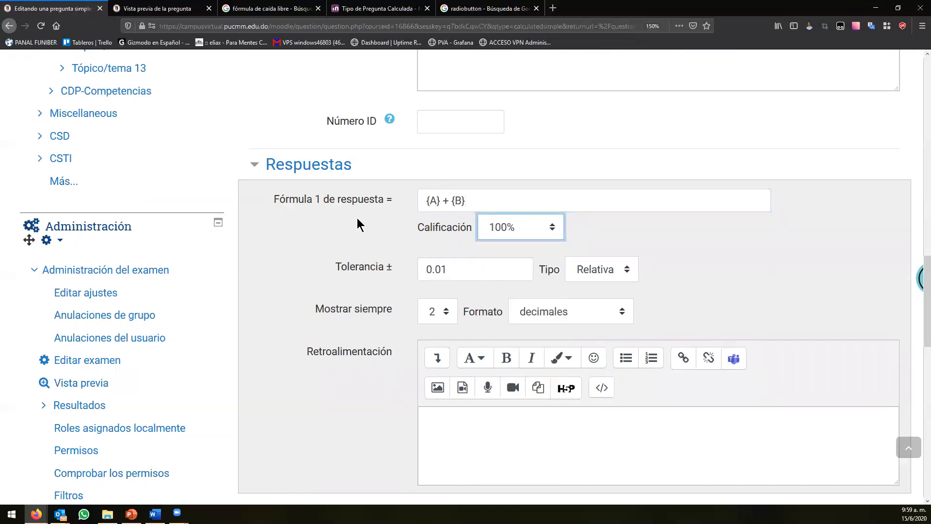
Step: Have the form find the {x..} wildcards present in the correct answer formulas
{"action": "scroll", "coordinate": [360, 159], "scroll_direction": "down", "scroll_amount": 5}
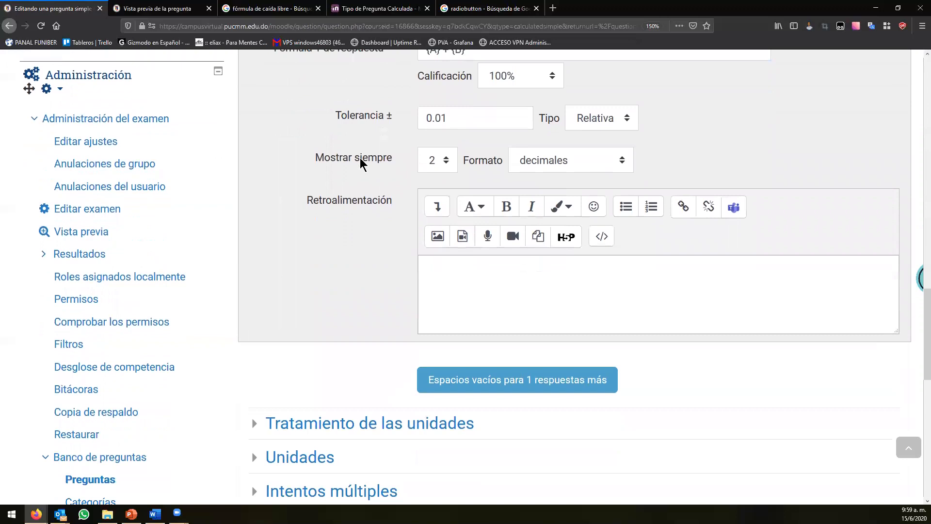
{"action": "scroll", "coordinate": [355, 269], "scroll_direction": "down", "scroll_amount": 1}
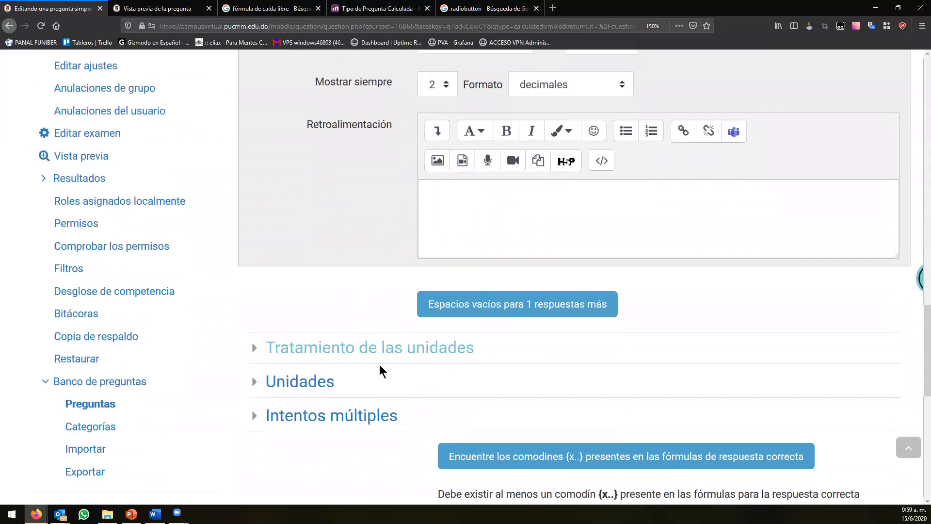
{"action": "scroll", "coordinate": [501, 369], "scroll_direction": "down", "scroll_amount": 1}
{"action": "scroll", "coordinate": [502, 375], "scroll_direction": "down", "scroll_amount": 2}
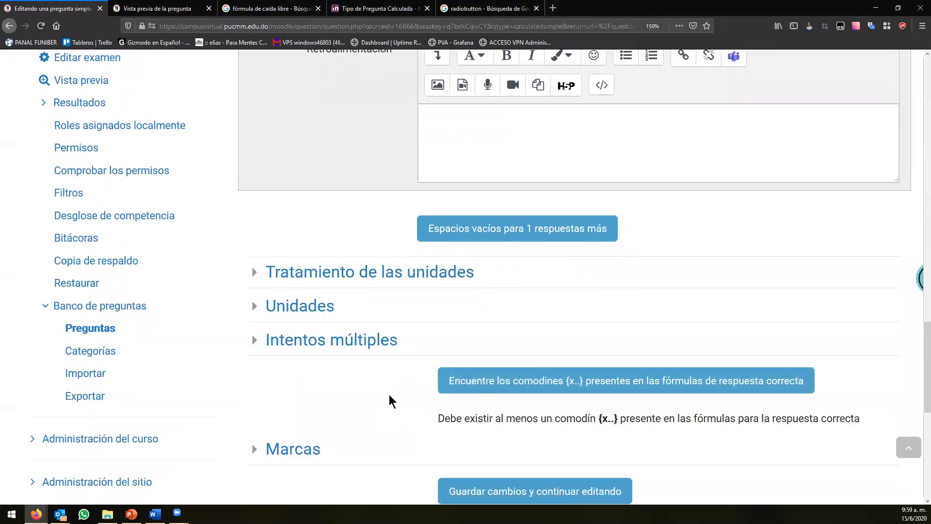
{"action": "scroll", "coordinate": [392, 401], "scroll_direction": "down", "scroll_amount": 2}
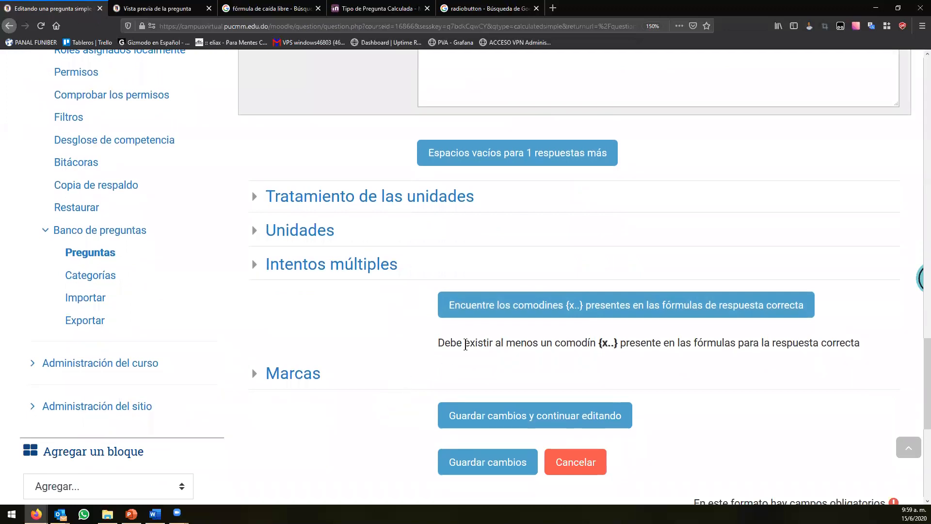
{"action": "left_click", "coordinate": [486, 310]}
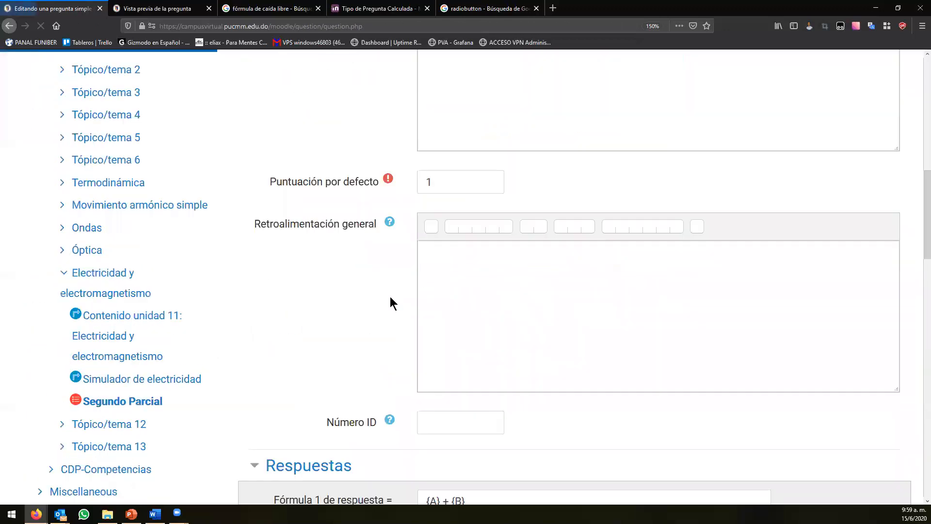
Step: Generate 1 new set of wildcard values for the simple calculated question
{"action": "scroll", "coordinate": [381, 280], "scroll_direction": "down", "scroll_amount": 10}
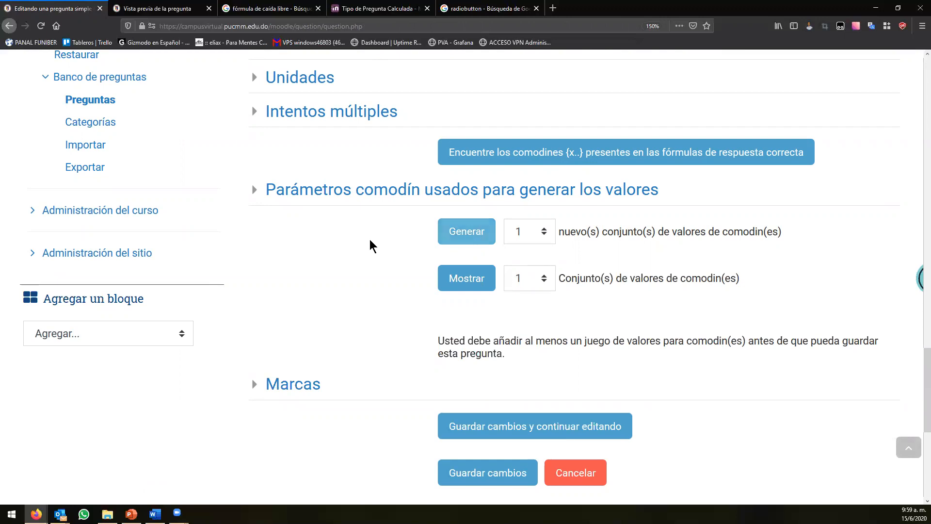
{"action": "left_click_drag", "start_coordinate": [795, 238], "coordinate": [571, 233]}
{"action": "left_click", "coordinate": [571, 232]}
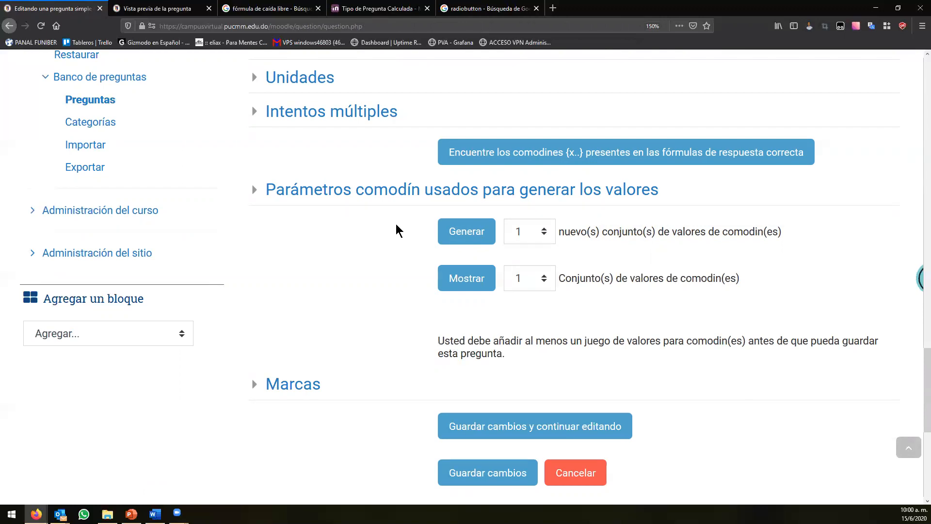
{"action": "left_click", "coordinate": [475, 237]}
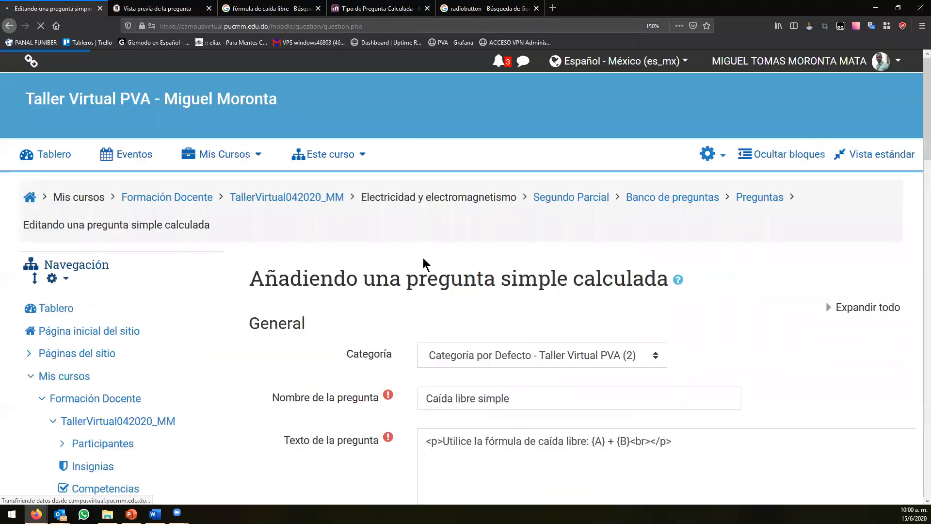
Step: Save the simple calculated question, and open Caída libre simple from the question bank for editing in a separate tab
{"action": "scroll", "coordinate": [366, 255], "scroll_direction": "down", "scroll_amount": 20}
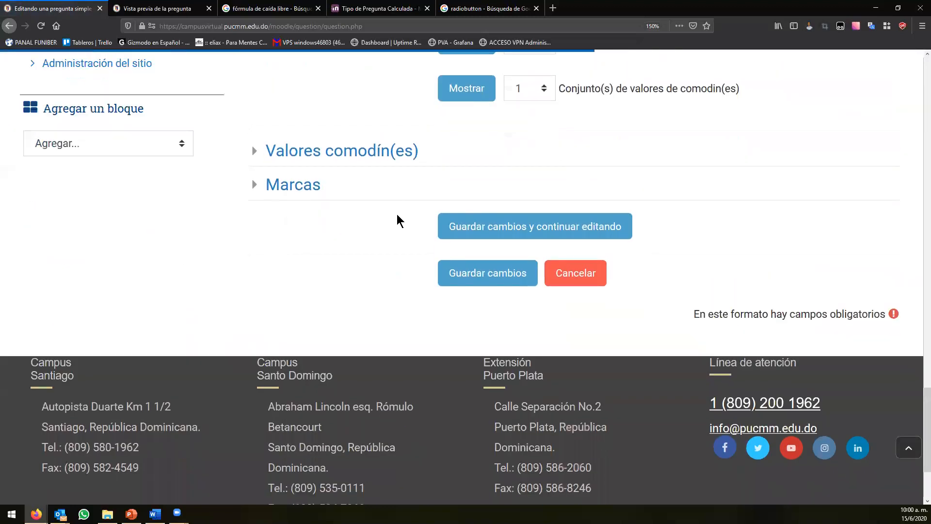
{"action": "left_click", "coordinate": [485, 280]}
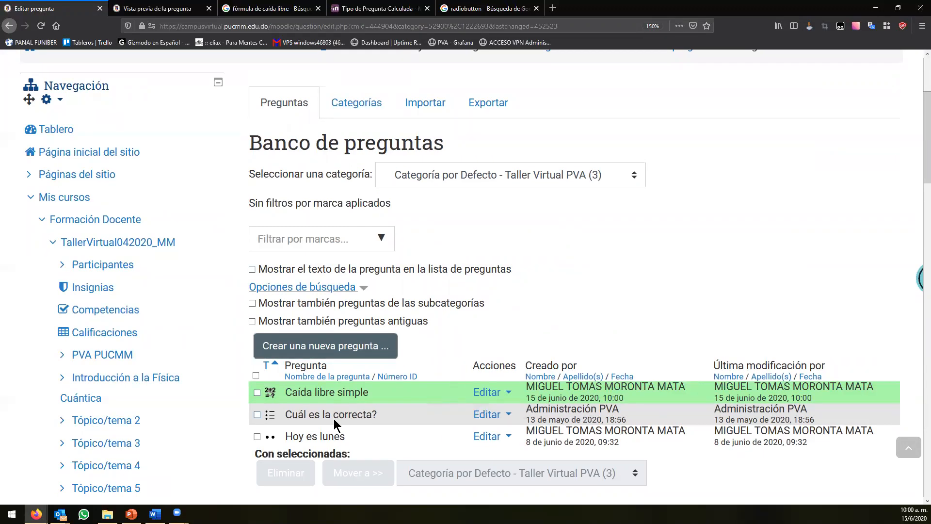
{"action": "left_click", "coordinate": [546, 179]}
{"action": "left_click", "coordinate": [487, 392]}
{"action": "left_click", "coordinate": [487, 391]}
{"action": "middle_click", "coordinate": [429, 415]}
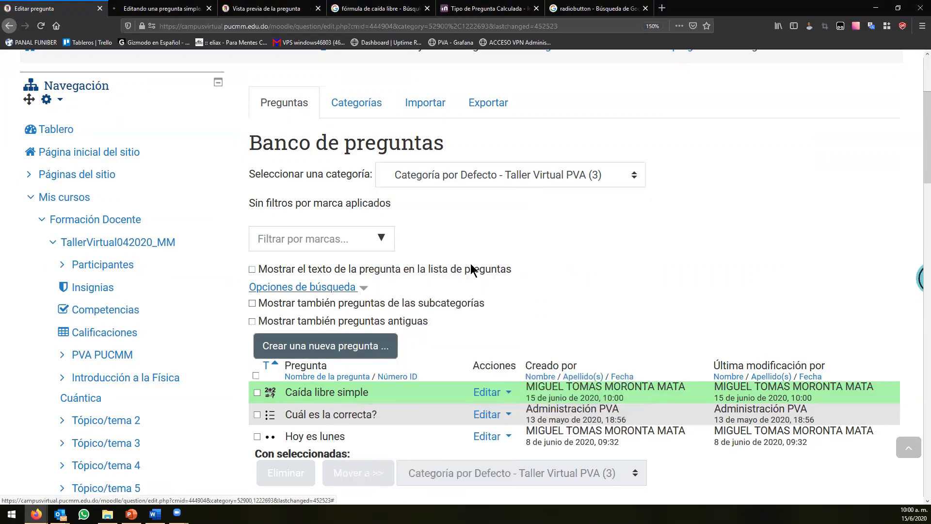
Step: Show the Preguntas Calculadas category in the question bank and open its Caída Libre question for editing in a separate tab
{"action": "left_click", "coordinate": [490, 177]}
{"action": "left_click", "coordinate": [471, 269]}
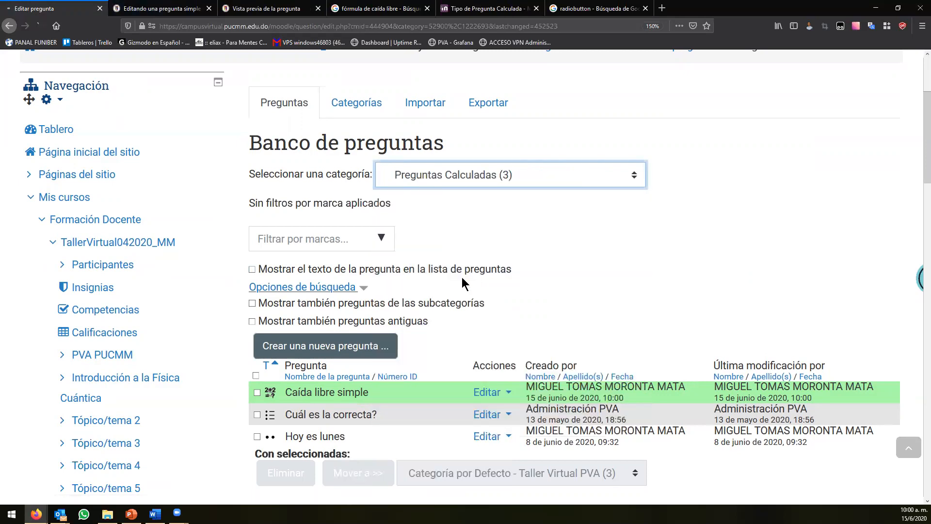
{"action": "scroll", "coordinate": [377, 331], "scroll_direction": "down", "scroll_amount": 5}
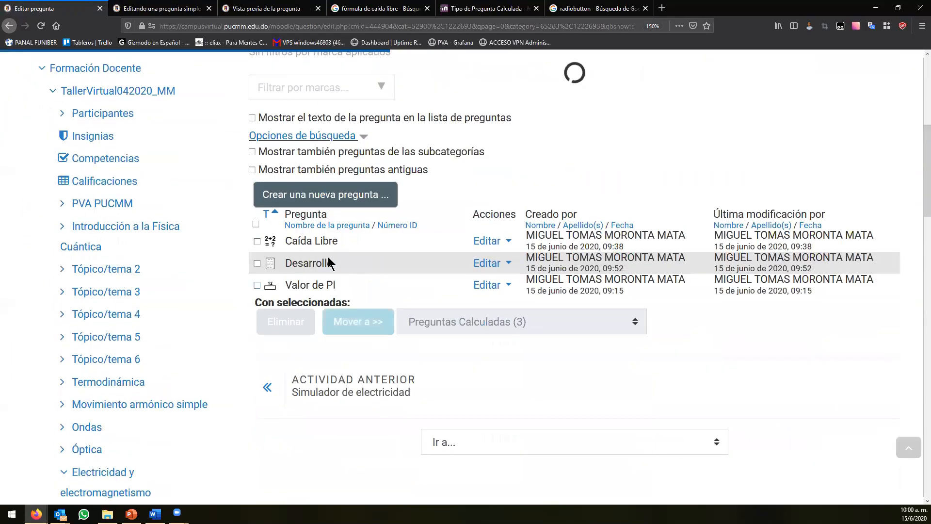
{"action": "left_click", "coordinate": [483, 241]}
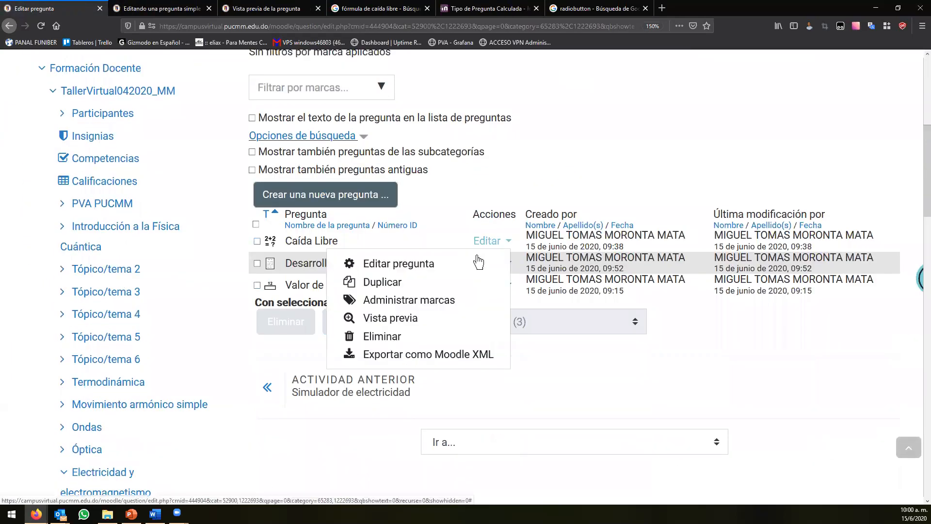
{"action": "middle_click", "coordinate": [430, 267]}
{"action": "left_click", "coordinate": [256, 8]}
Step: Save the Caída Libre question form and review the wildcard dataset properties for its shared wildcards
{"action": "scroll", "coordinate": [373, 242], "scroll_direction": "down", "scroll_amount": 20}
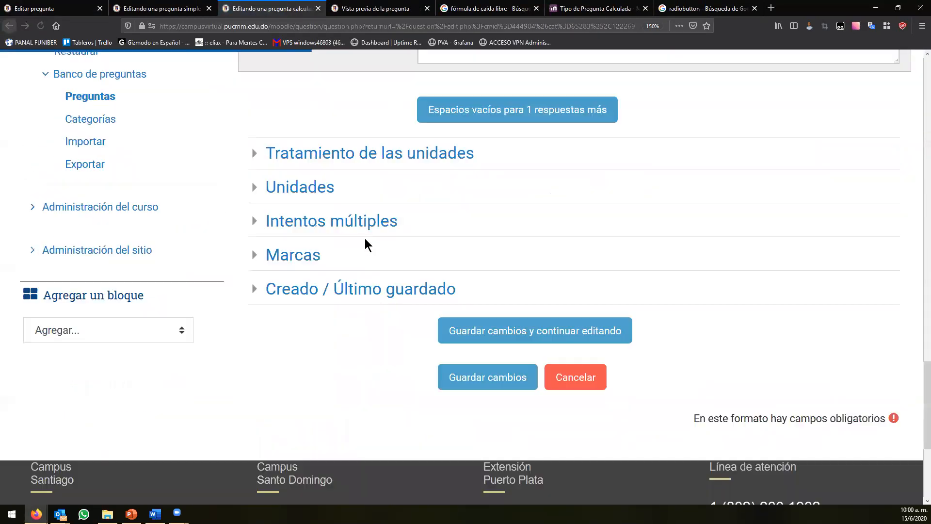
{"action": "scroll", "coordinate": [365, 243], "scroll_direction": "down", "scroll_amount": 2}
{"action": "left_click", "coordinate": [471, 309]}
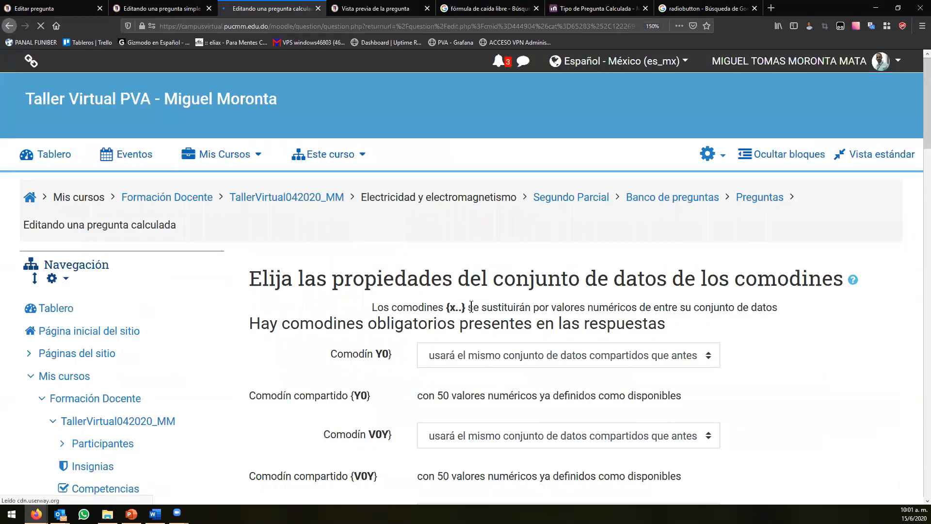
{"action": "scroll", "coordinate": [388, 128], "scroll_direction": "down", "scroll_amount": 5}
{"action": "scroll", "coordinate": [383, 145], "scroll_direction": "up", "scroll_amount": 3}
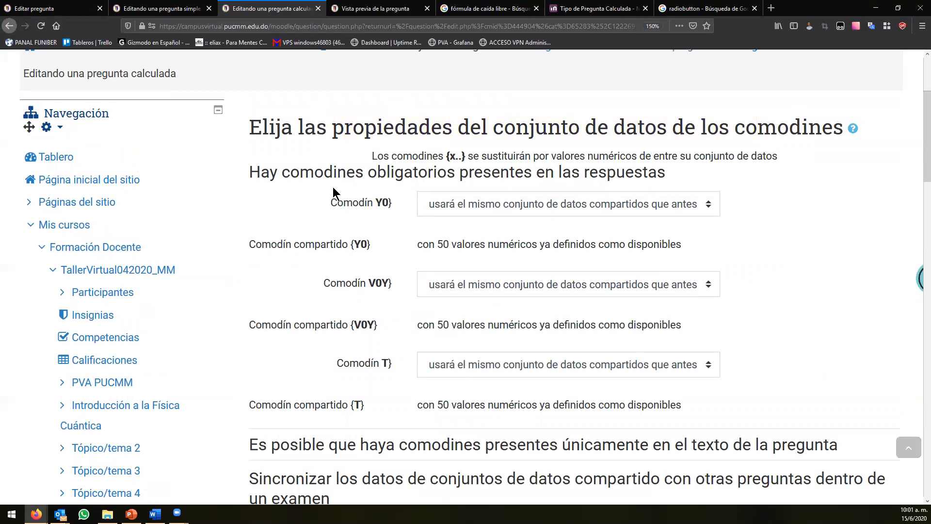
Step: Examine the answer formula and the generated wildcard value set in the Caída libre simple question
{"action": "left_click", "coordinate": [172, 8]}
{"action": "scroll", "coordinate": [315, 270], "scroll_direction": "down", "scroll_amount": 5}
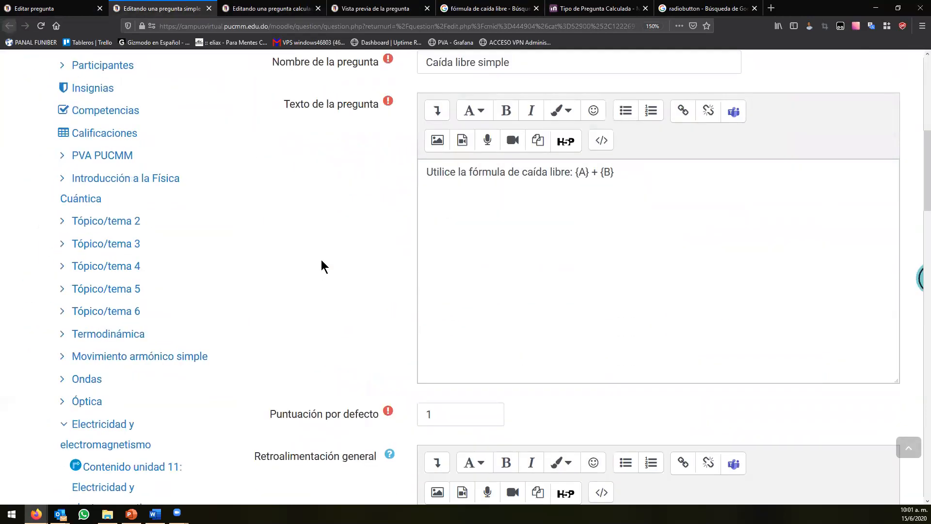
{"action": "scroll", "coordinate": [321, 261], "scroll_direction": "down", "scroll_amount": 15}
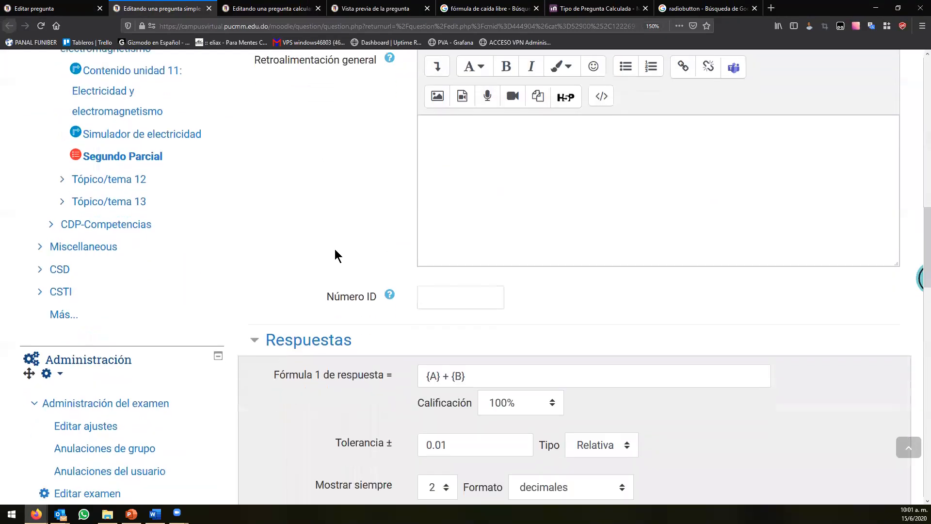
{"action": "scroll", "coordinate": [342, 248], "scroll_direction": "up", "scroll_amount": 4}
{"action": "double_click", "coordinate": [431, 243]}
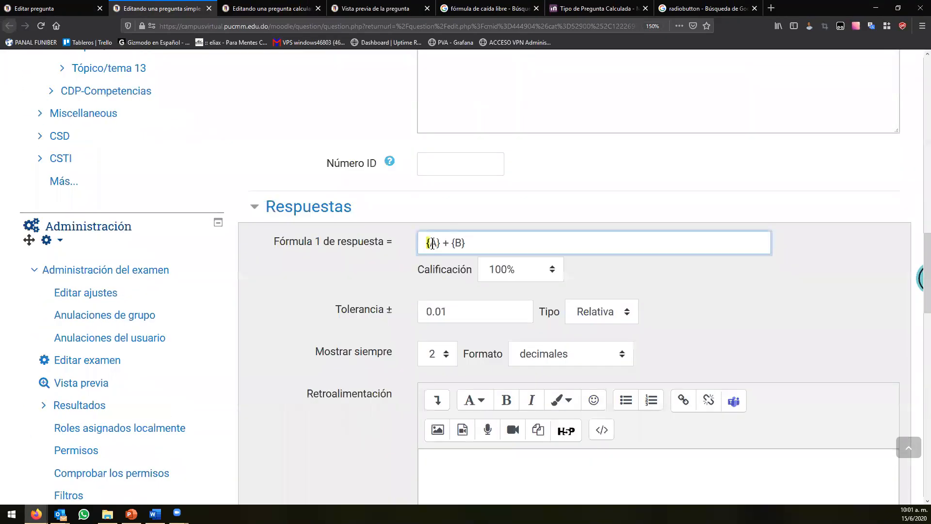
{"action": "left_click", "coordinate": [445, 243]}
{"action": "scroll", "coordinate": [395, 260], "scroll_direction": "down", "scroll_amount": 12}
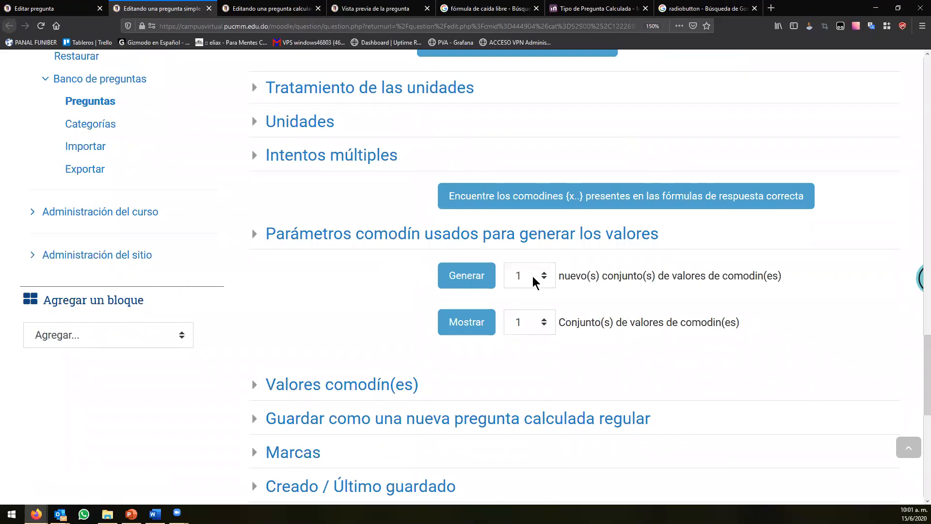
{"action": "left_click", "coordinate": [378, 383]}
{"action": "scroll", "coordinate": [378, 345], "scroll_direction": "down", "scroll_amount": 3}
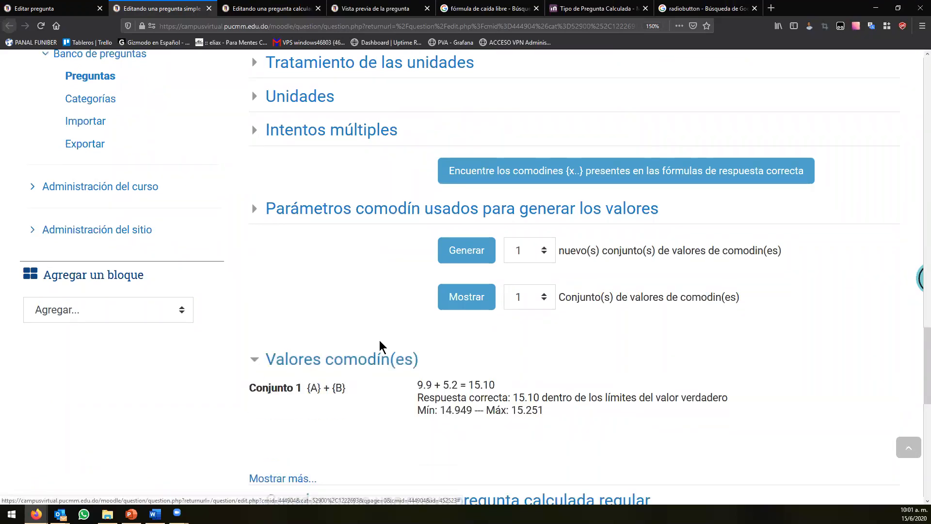
{"action": "scroll", "coordinate": [385, 254], "scroll_direction": "up", "scroll_amount": 2}
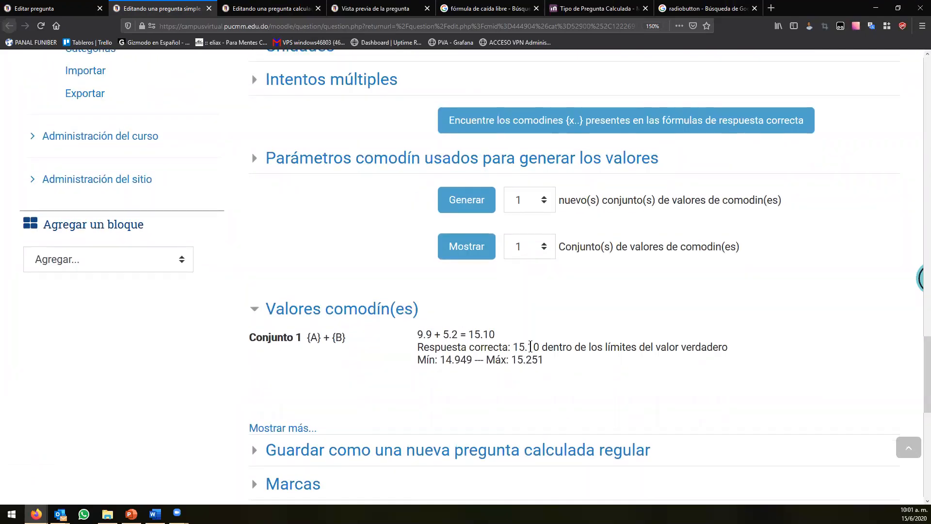
Step: Return to the Caída Libre question and continue to its wildcard dataset editing page with No sincronizar selected
{"action": "left_click", "coordinate": [256, 7]}
{"action": "scroll", "coordinate": [366, 228], "scroll_direction": "down", "scroll_amount": 6}
{"action": "scroll", "coordinate": [364, 252], "scroll_direction": "up", "scroll_amount": 4}
{"action": "scroll", "coordinate": [361, 262], "scroll_direction": "up", "scroll_amount": 2}
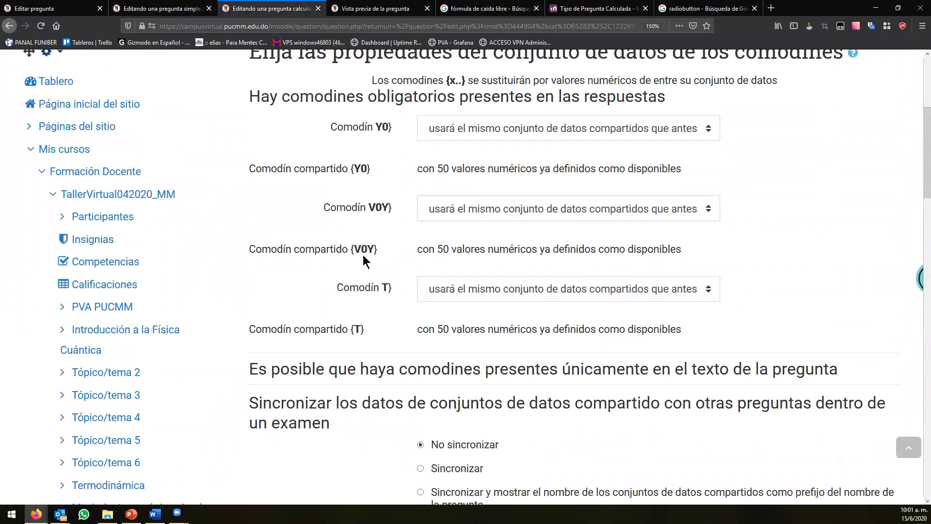
{"action": "scroll", "coordinate": [391, 289], "scroll_direction": "down", "scroll_amount": 4}
{"action": "left_click", "coordinate": [485, 394]}
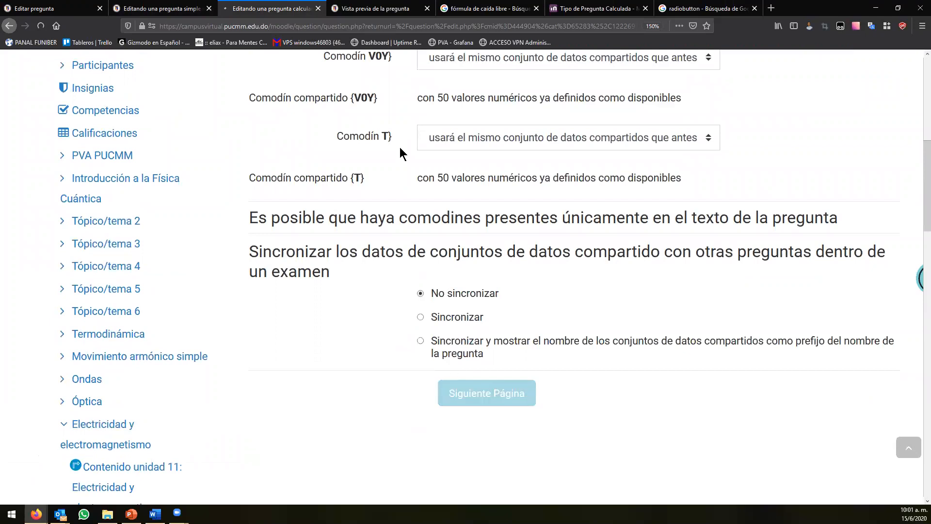
Step: Examine the value range, decimal places and distribution settings of the shared wildcard {Y0} in Caída Libre
{"action": "scroll", "coordinate": [392, 234], "scroll_direction": "down", "scroll_amount": 8}
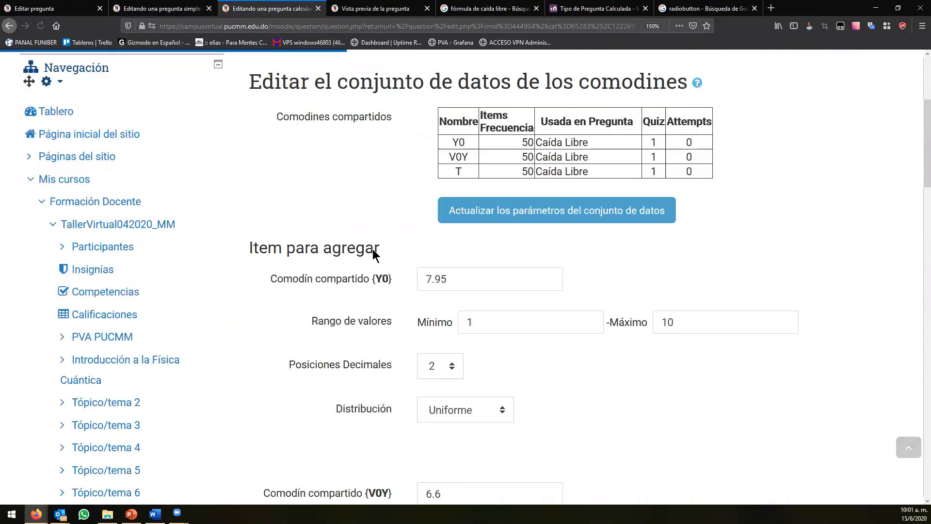
{"action": "left_click", "coordinate": [470, 216]}
{"action": "key", "text": "Tab"}
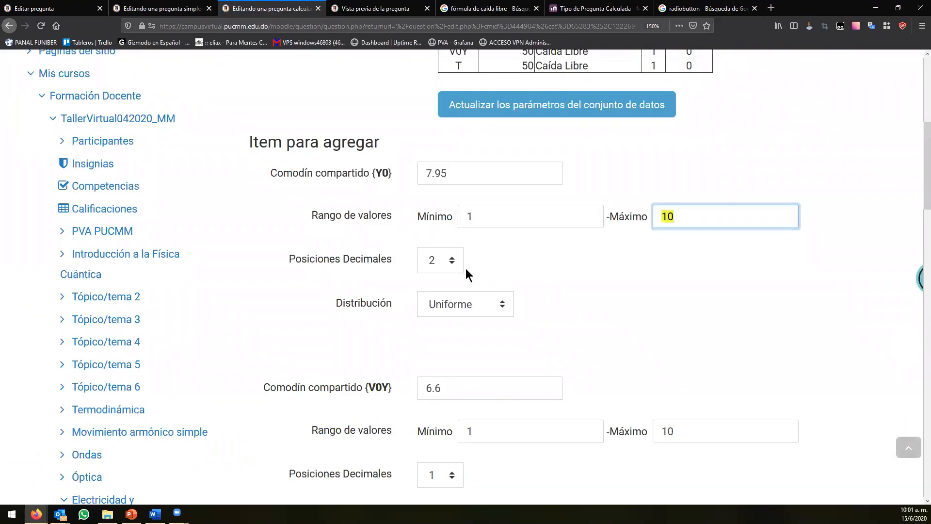
{"action": "left_click_drag", "start_coordinate": [311, 263], "coordinate": [381, 265]}
{"action": "left_click", "coordinate": [361, 301]}
{"action": "left_click", "coordinate": [455, 306]}
{"action": "left_click", "coordinate": [329, 304]}
Step: Compare Caída libre simple by checking the options for the number of generated sets, the answer formula and the wildcard values
{"action": "left_click", "coordinate": [199, 9]}
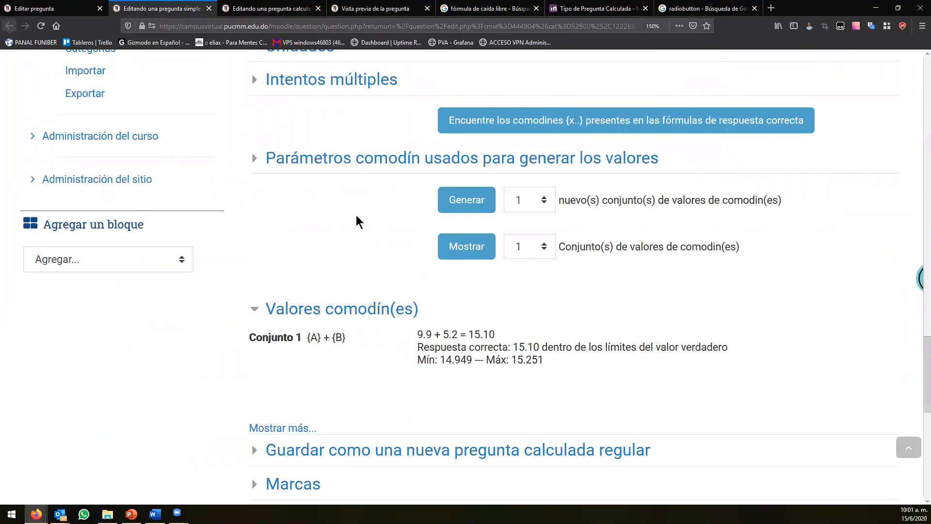
{"action": "left_click", "coordinate": [532, 202]}
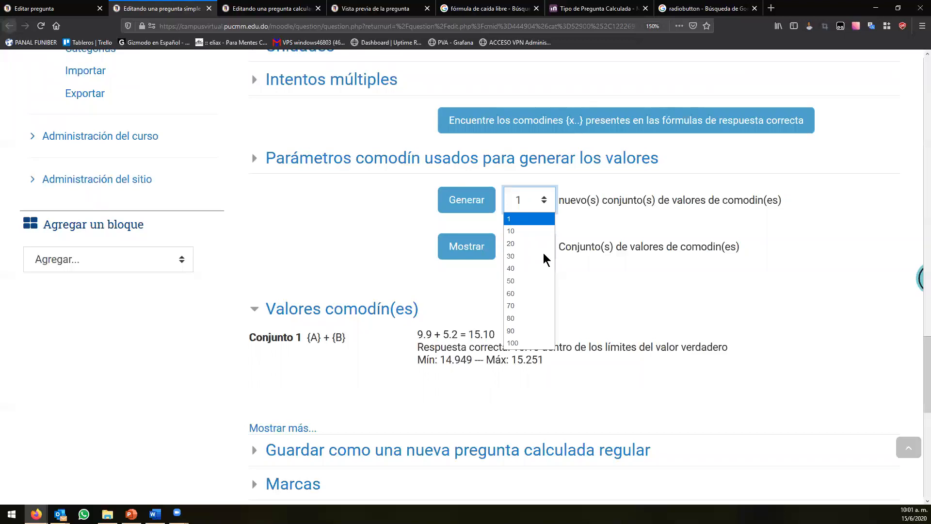
{"action": "left_click", "coordinate": [391, 224]}
{"action": "scroll", "coordinate": [391, 224], "scroll_direction": "up", "scroll_amount": 5}
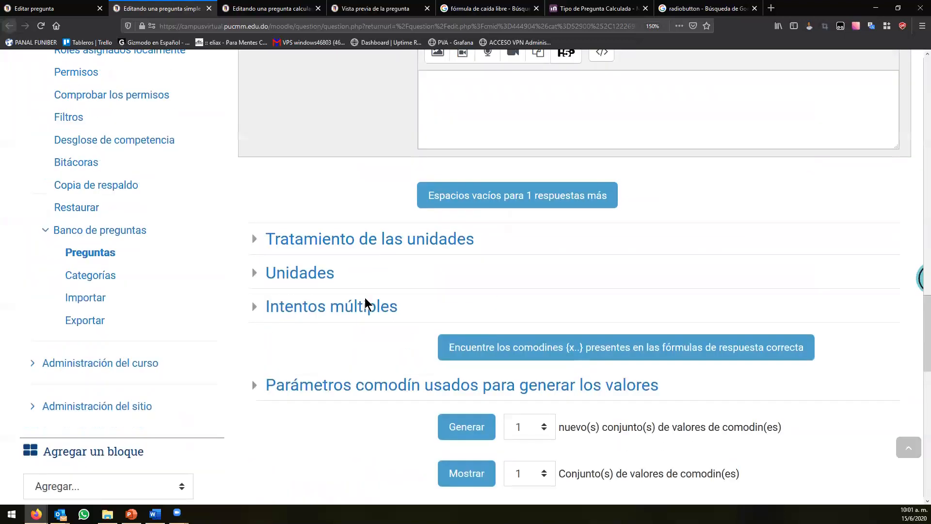
{"action": "scroll", "coordinate": [390, 252], "scroll_direction": "up", "scroll_amount": 5}
{"action": "scroll", "coordinate": [473, 210], "scroll_direction": "up", "scroll_amount": 1}
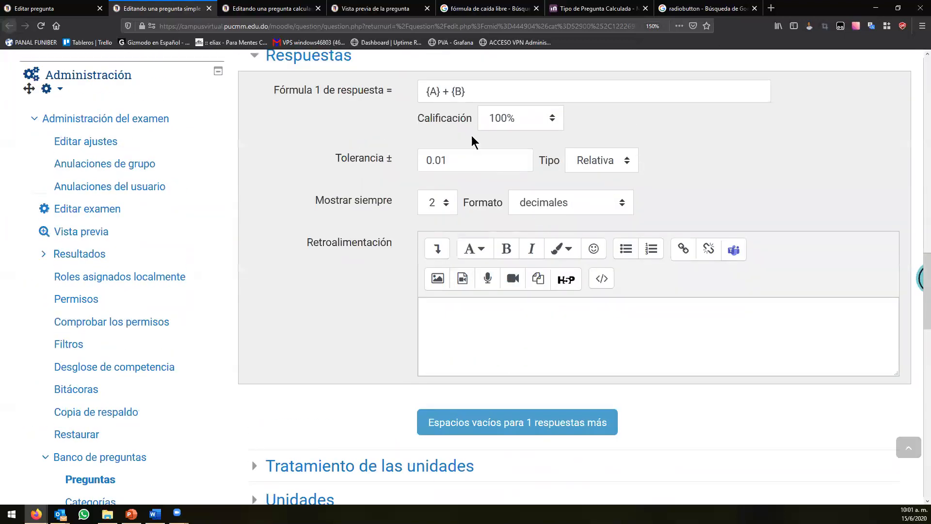
{"action": "left_click_drag", "start_coordinate": [489, 93], "coordinate": [403, 93]}
{"action": "left_click", "coordinate": [357, 170]}
{"action": "scroll", "coordinate": [357, 170], "scroll_direction": "down", "scroll_amount": 4}
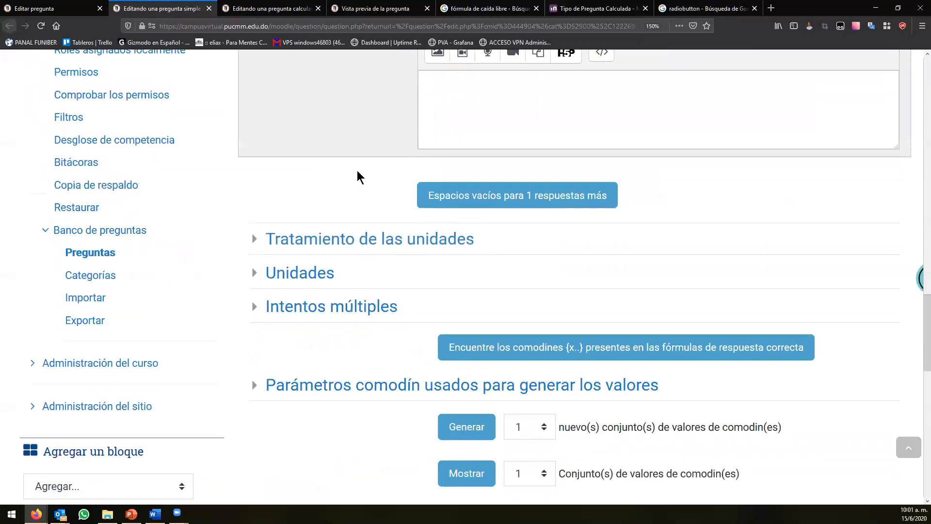
{"action": "scroll", "coordinate": [366, 233], "scroll_direction": "down", "scroll_amount": 5}
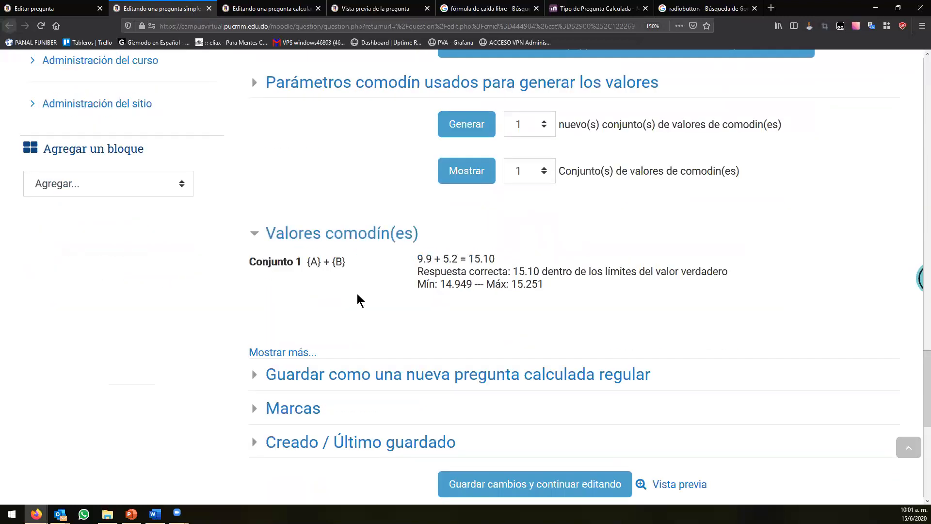
{"action": "scroll", "coordinate": [307, 338], "scroll_direction": "down", "scroll_amount": 1}
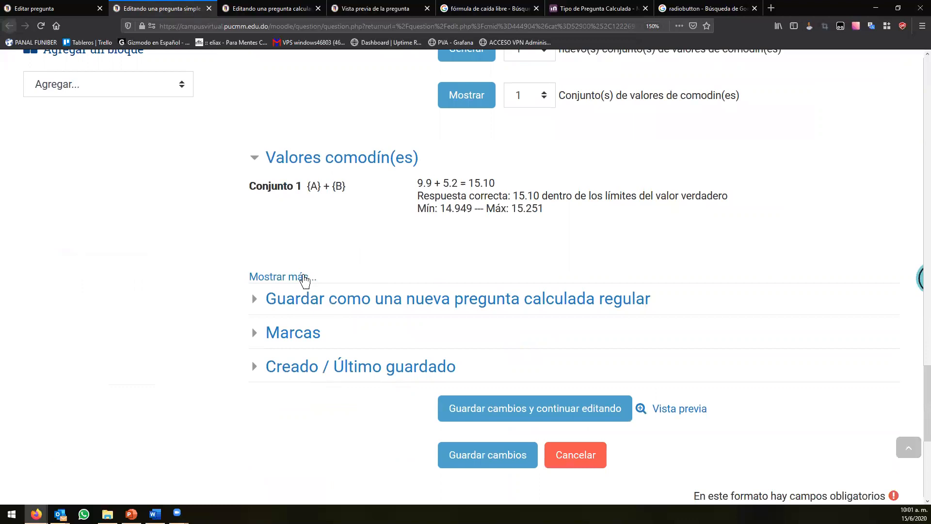
Step: Revisit the Caída Libre dataset page and return to the question bank list for the Preguntas Calculadas category
{"action": "left_click", "coordinate": [278, 8]}
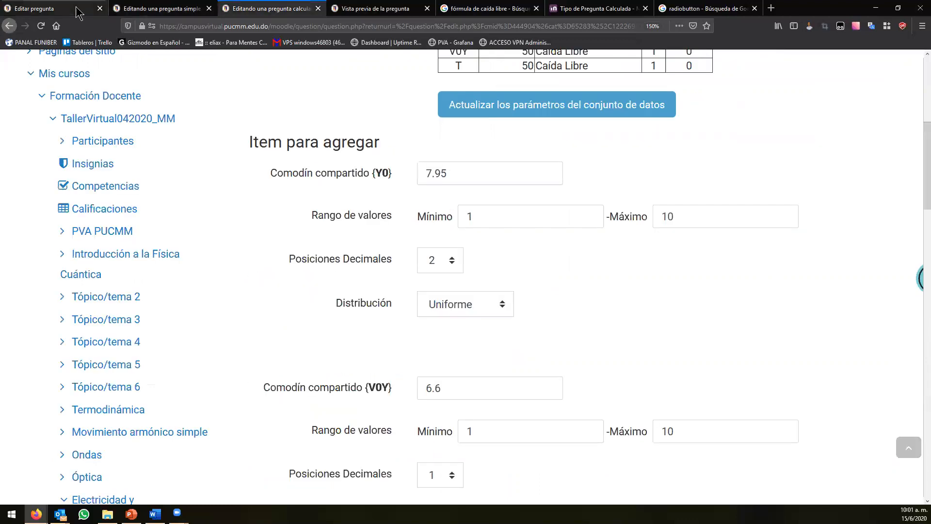
{"action": "left_click", "coordinate": [78, 10]}
{"action": "left_click", "coordinate": [390, 237]}
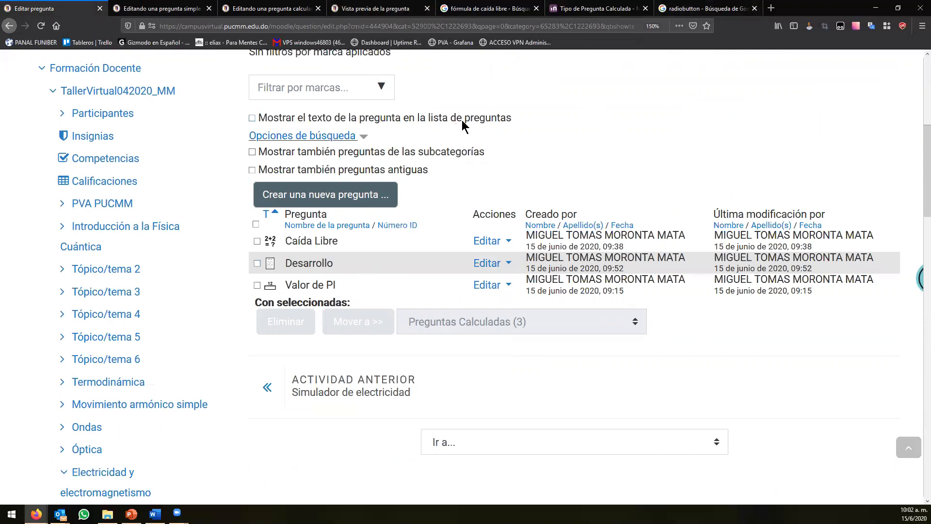
{"action": "scroll", "coordinate": [562, 181], "scroll_direction": "up", "scroll_amount": 6}
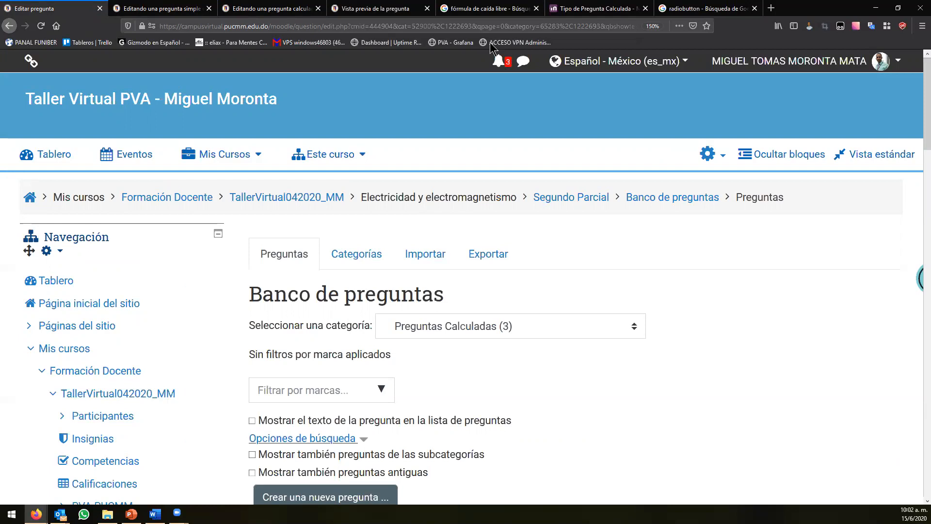
Step: Open YouTube in a new browser tab
{"action": "left_click", "coordinate": [771, 8]}
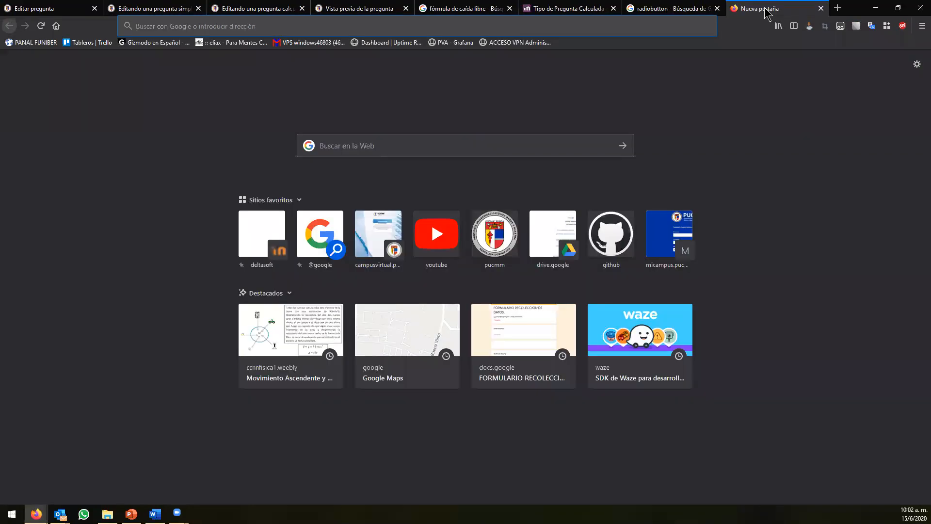
{"action": "type", "text": "youtube.com/"}
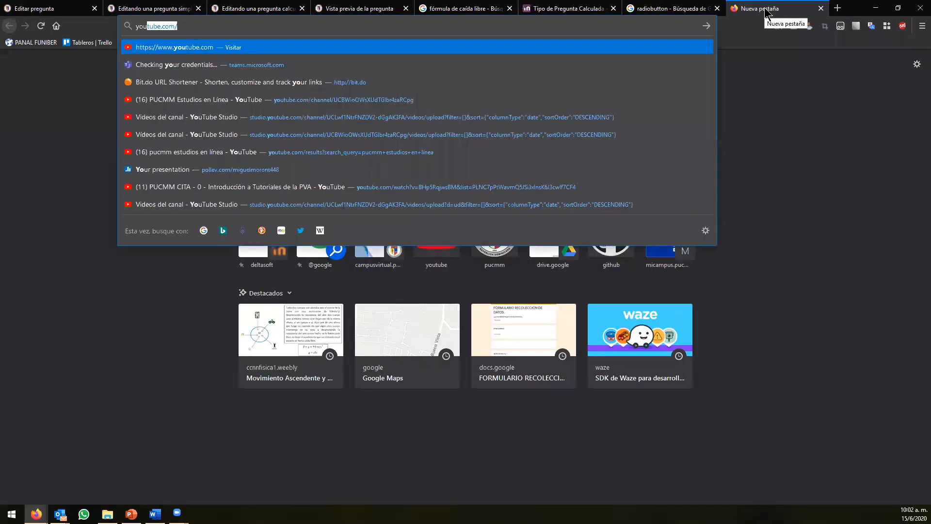
{"action": "key", "text": "Return"}
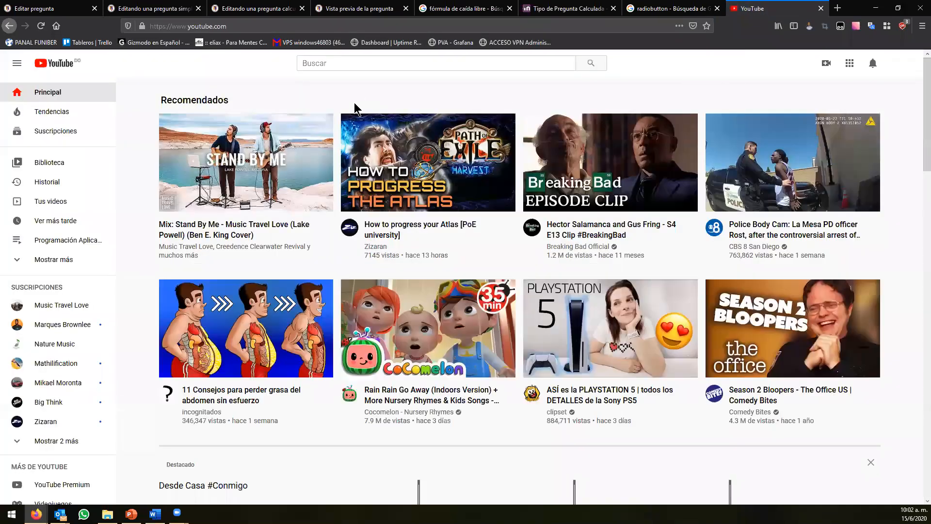
Step: Search YouTube for "pucmm estudios en línea" and open the PUCMM Estudios en Línea channel
{"action": "left_click", "coordinate": [363, 64]}
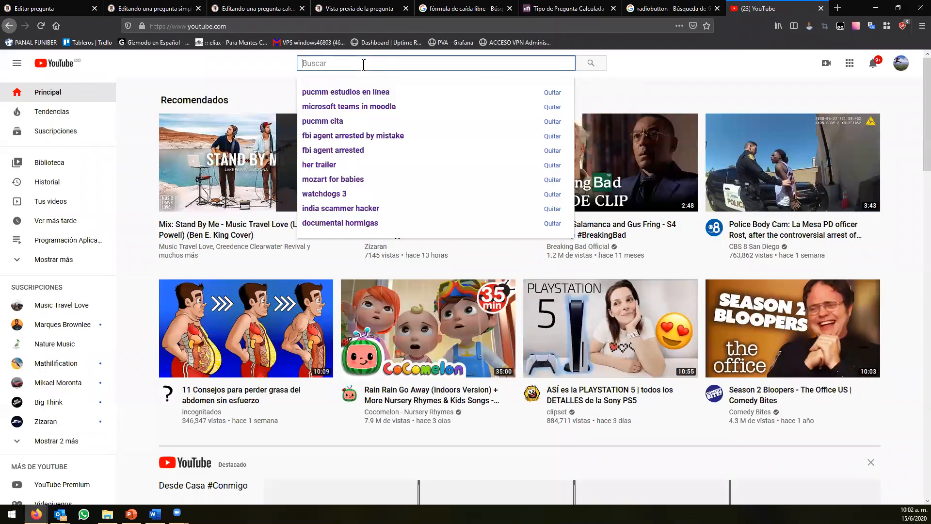
{"action": "type", "text": "pucmm"}
{"action": "left_click", "coordinate": [369, 93]}
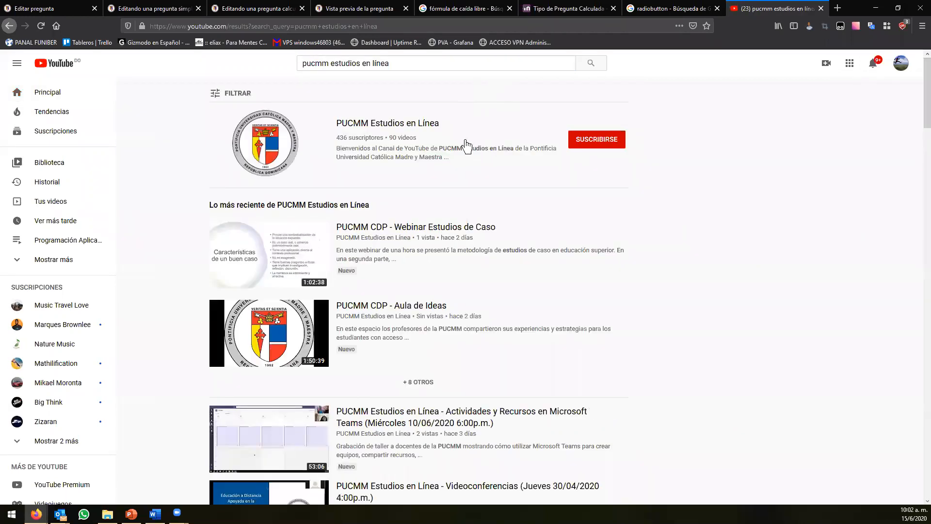
{"action": "left_click", "coordinate": [383, 123]}
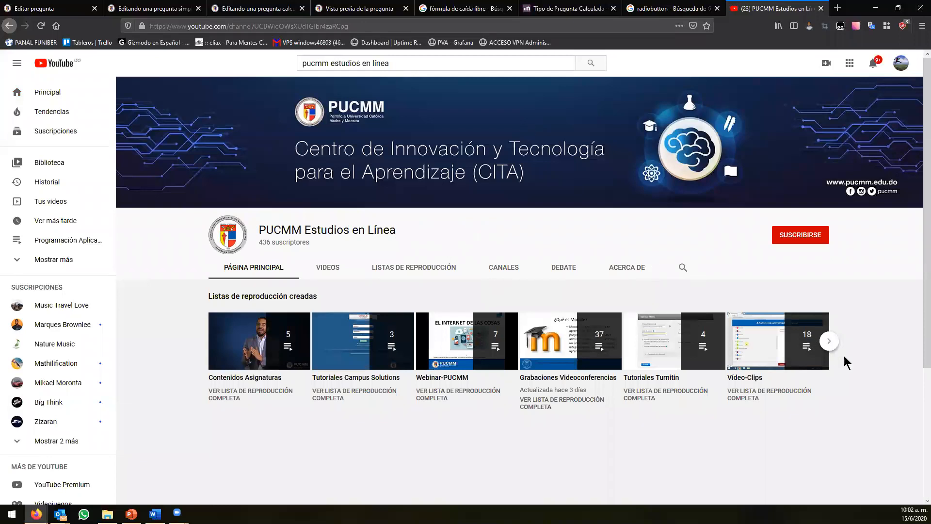
Step: Open the Tutoriales PVA playlist from the channel's created playlists and pause its introduction video
{"action": "left_click", "coordinate": [830, 343]}
{"action": "left_click", "coordinate": [741, 380]}
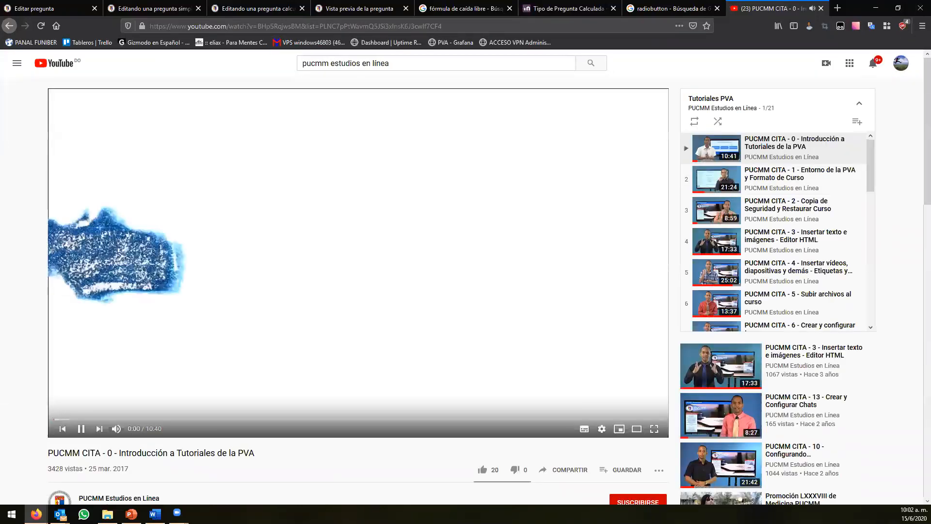
{"action": "left_click", "coordinate": [80, 430]}
Step: Open the playlist video "PUCMM CITA - 18- Banco de Preguntas - Numéricas y calculadas" and pause it
{"action": "scroll", "coordinate": [27, 332], "scroll_direction": "down", "scroll_amount": 1}
{"action": "scroll", "coordinate": [29, 337], "scroll_direction": "down", "scroll_amount": 2}
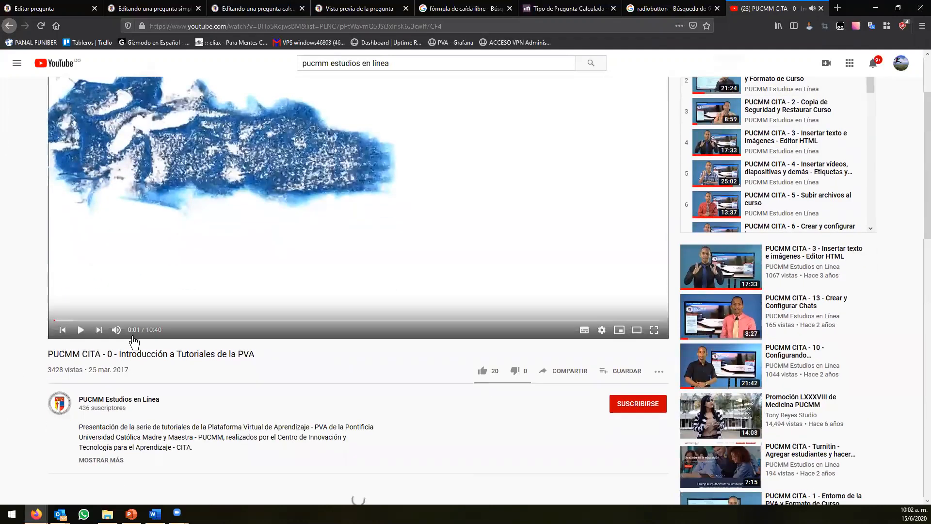
{"action": "scroll", "coordinate": [908, 164], "scroll_direction": "up", "scroll_amount": 1}
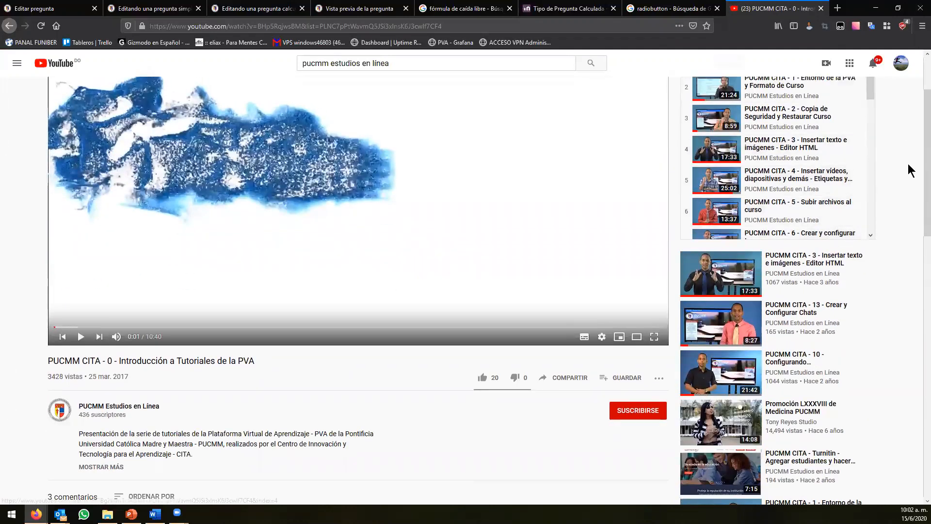
{"action": "left_click_drag", "start_coordinate": [873, 115], "coordinate": [871, 268]}
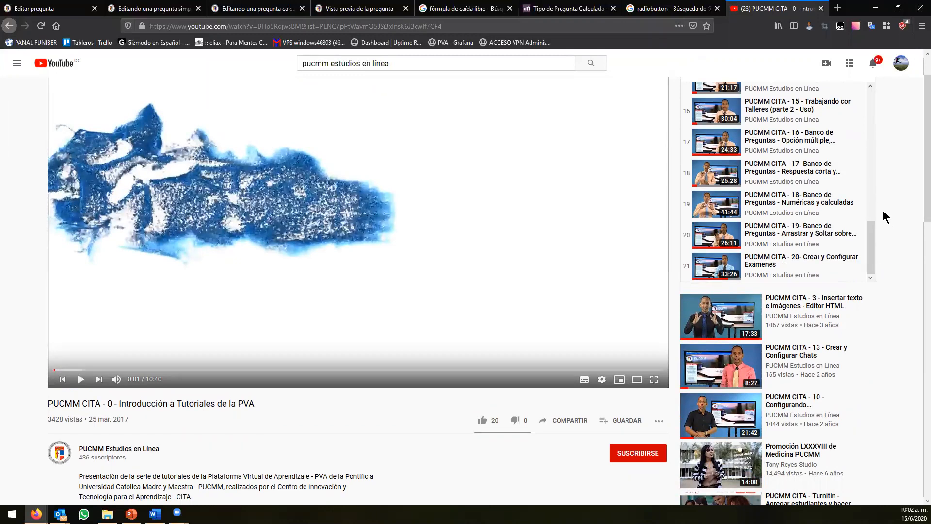
{"action": "left_click", "coordinate": [821, 206]}
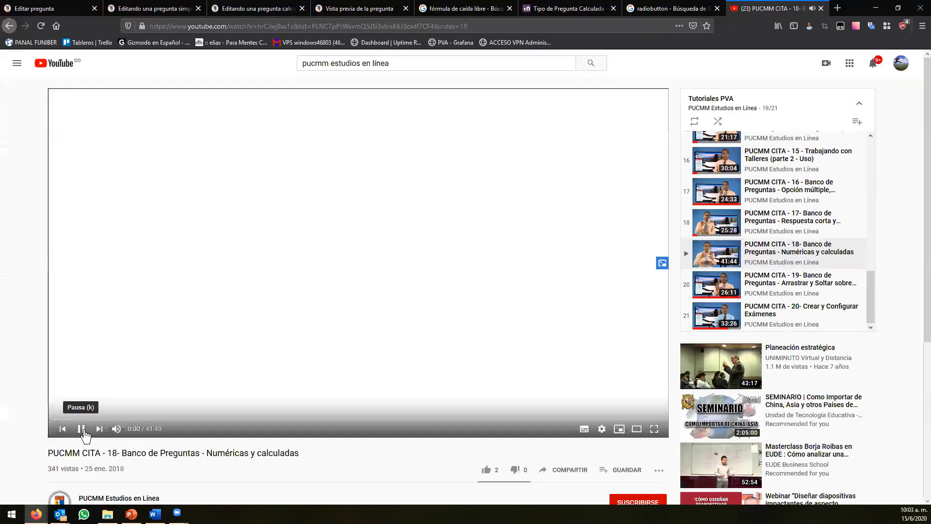
{"action": "left_click", "coordinate": [82, 430]}
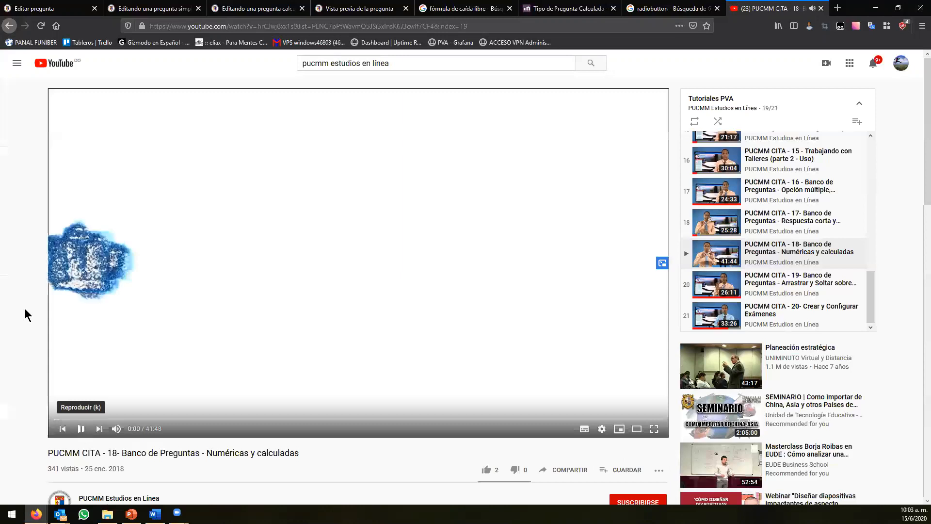